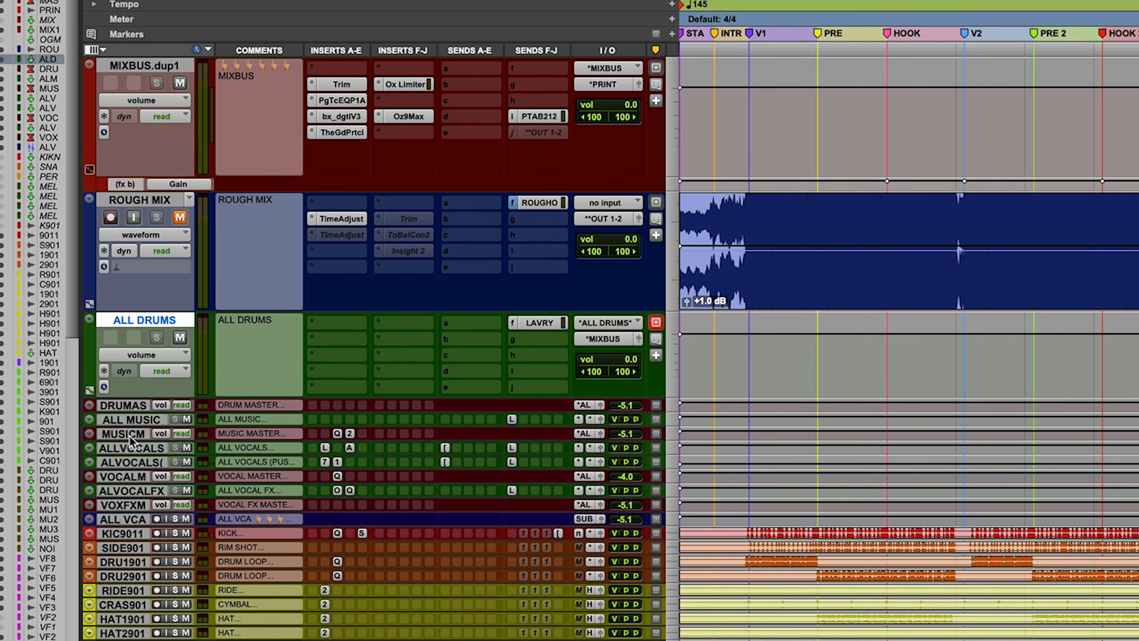
# Step: Increase the track heights of ALL MUSIC, ALL VOCALS and ALL VOCALS (PUSH) so their inserts and sends are shown in full
pyautogui.moveTo(129, 427); pyautogui.dragTo(134, 492)
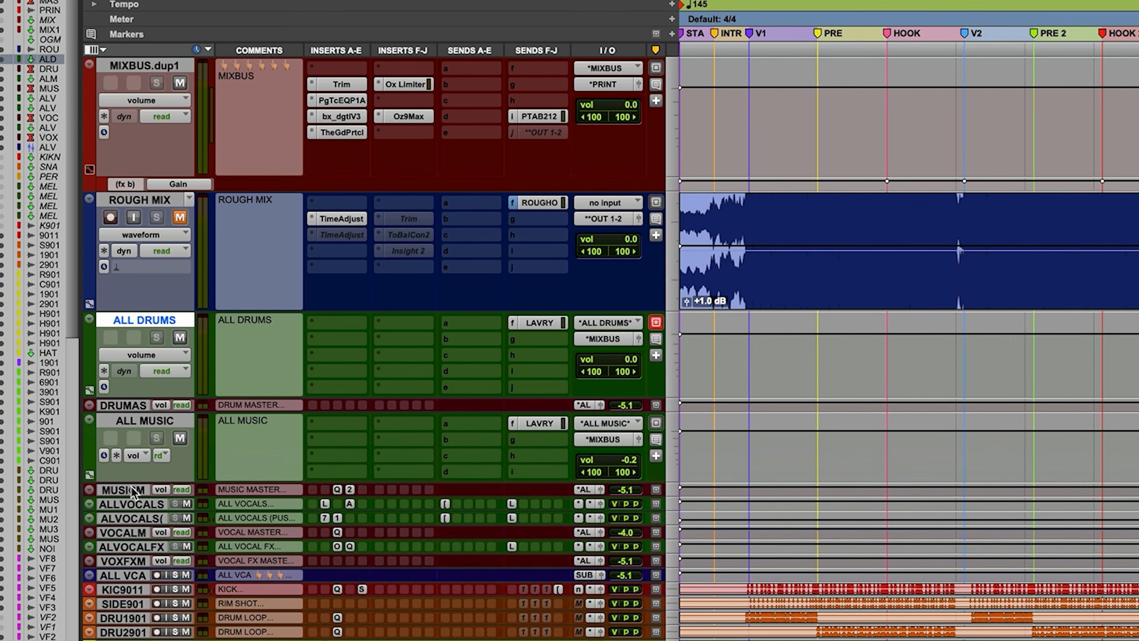
pyautogui.click(131, 504)
pyautogui.keyDown('shift'); pyautogui.click(135, 519); pyautogui.keyUp('shift')
pyautogui.hotkey('ctrl', 'Up')
pyautogui.hotkey('ctrl', 'Up')
pyautogui.hotkey('ctrl', 'Up')
pyautogui.scroll(-2, 157, 523)
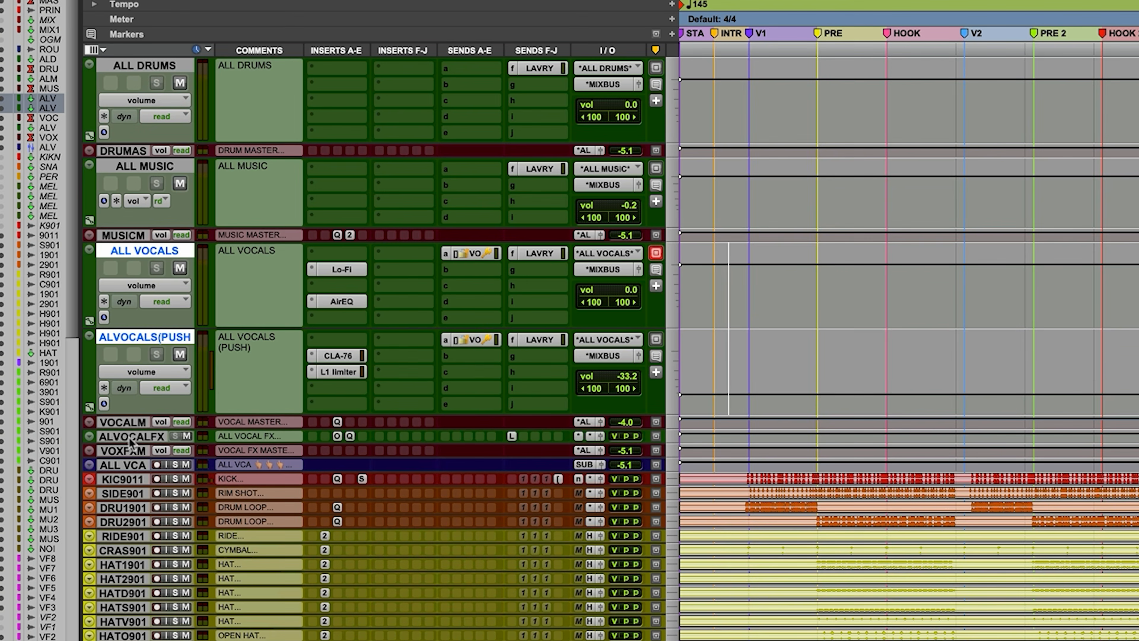
# Step: Increase the track height of ALL VOCAL FX and select the ALL VOCALS (PUSH) track
pyautogui.click(129, 438)
pyautogui.hotkey('ctrl', 'Up')
pyautogui.hotkey('ctrl', 'Up')
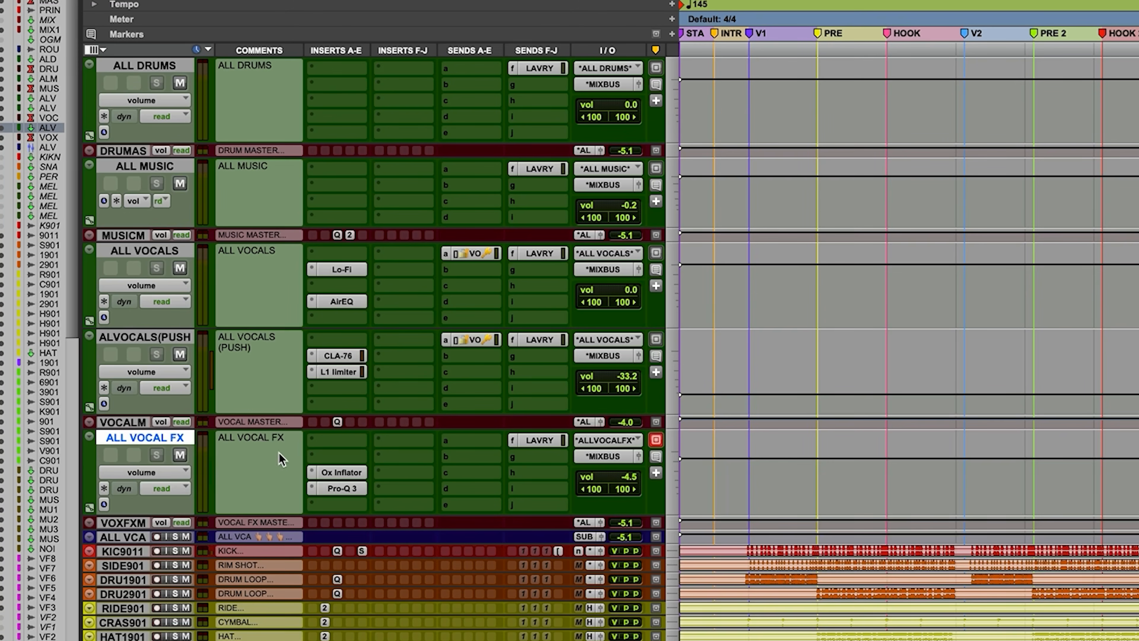
pyautogui.click(155, 340)
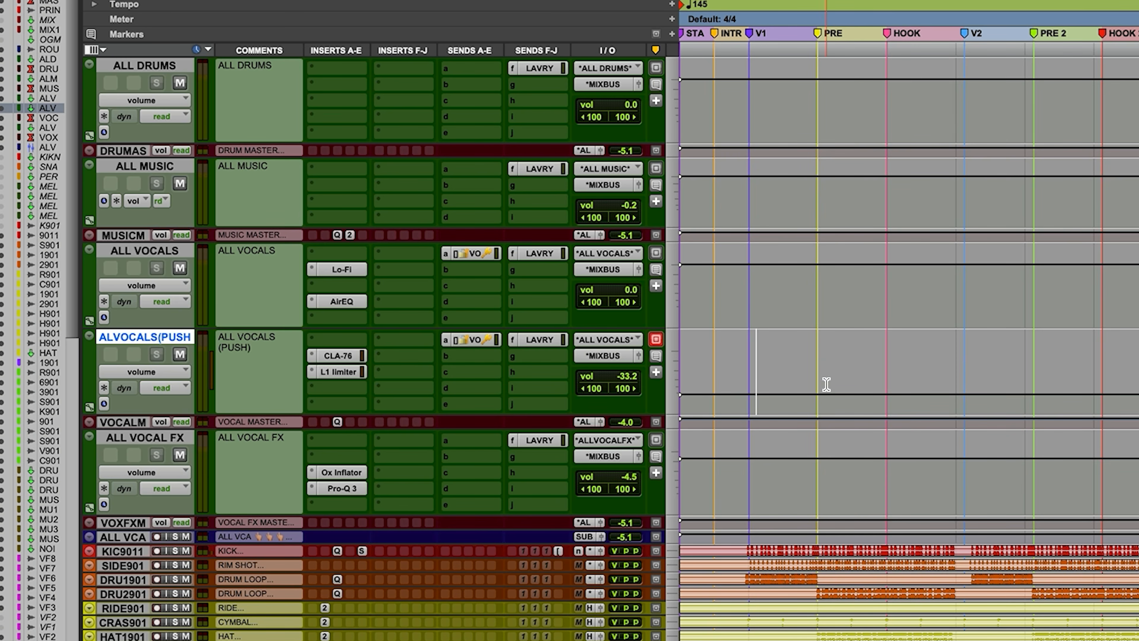
# Step: Review the session's track layout during playback, from the vocal effects, lead and background vocals back up to the drums and master tracks
pyautogui.scroll(-2, 826, 383)
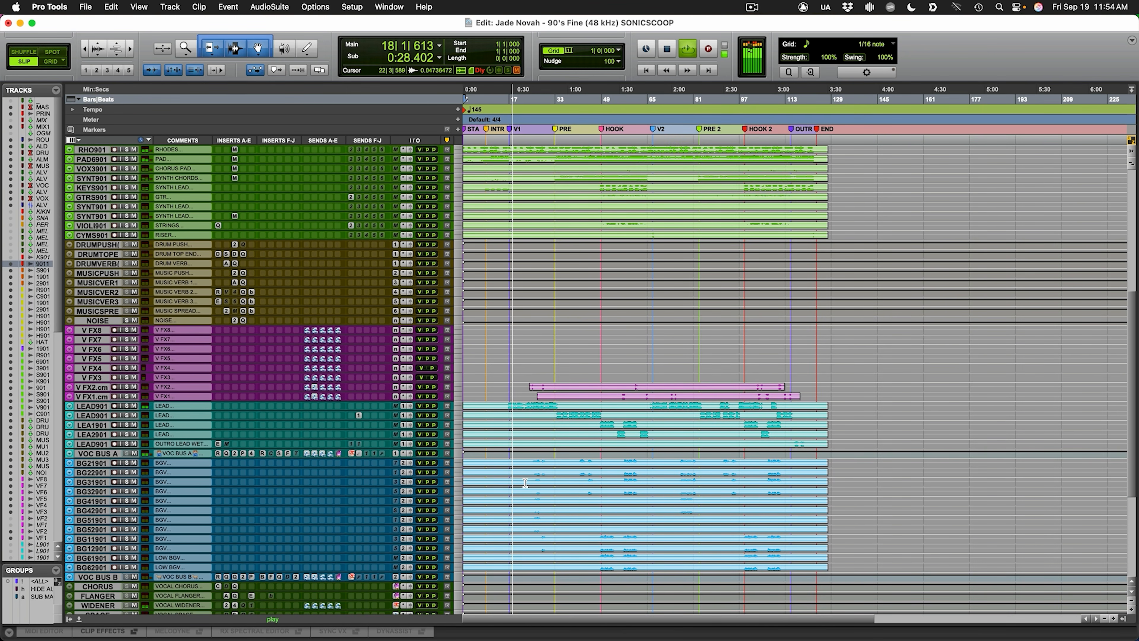
pyautogui.scroll(-3, 525, 483)
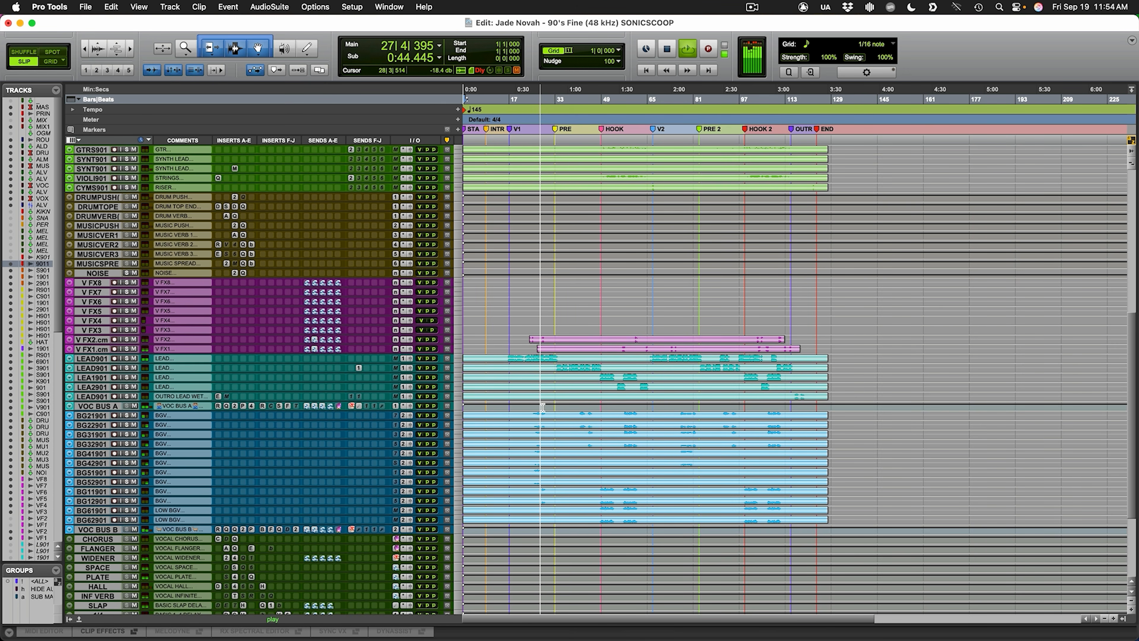
pyautogui.scroll(5, 542, 407)
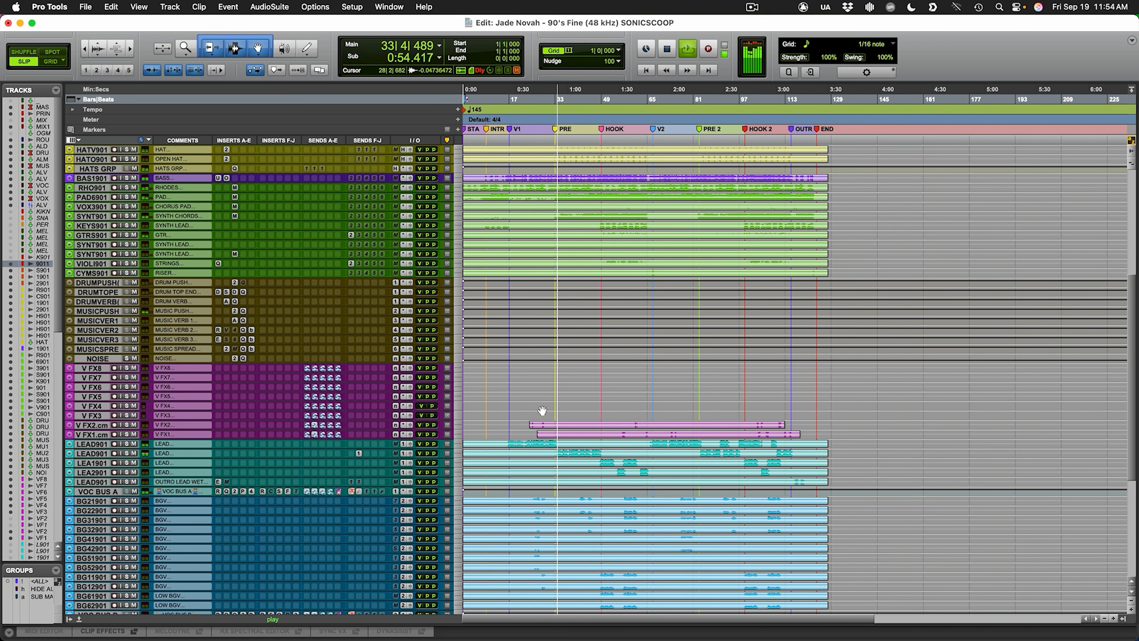
pyautogui.scroll(5, 543, 409)
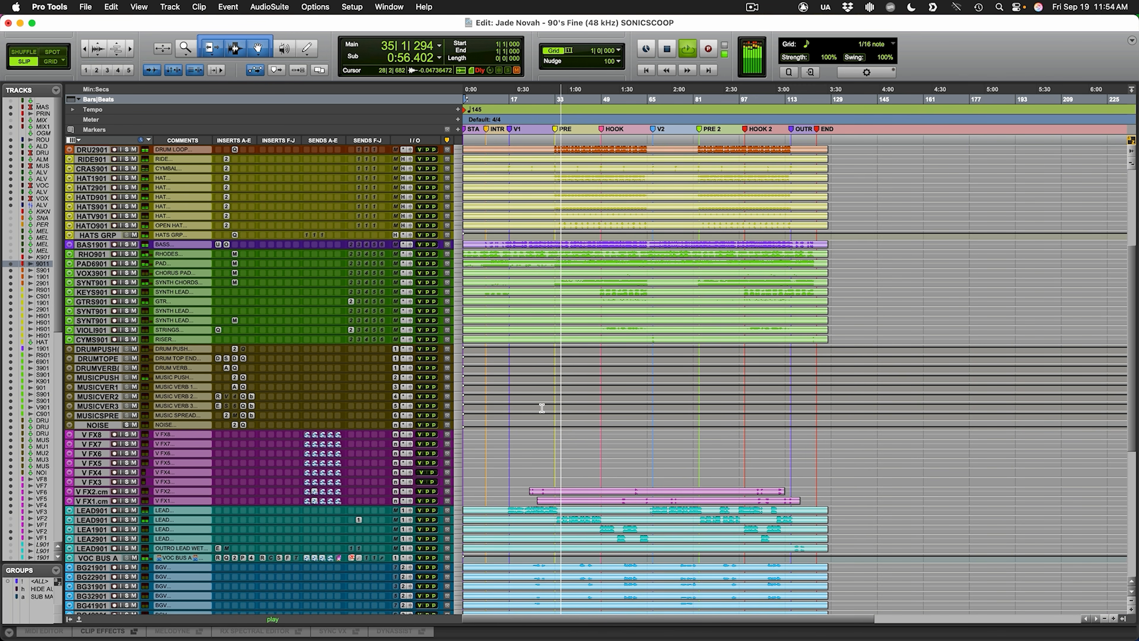
pyautogui.scroll(8, 542, 408)
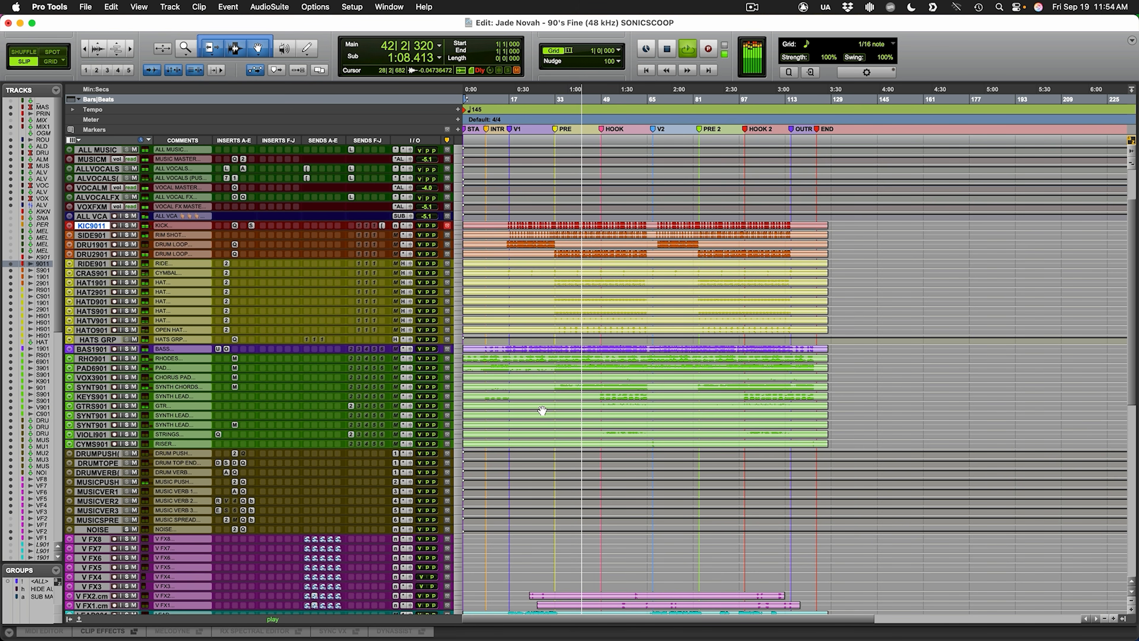
pyautogui.scroll(1, 542, 410)
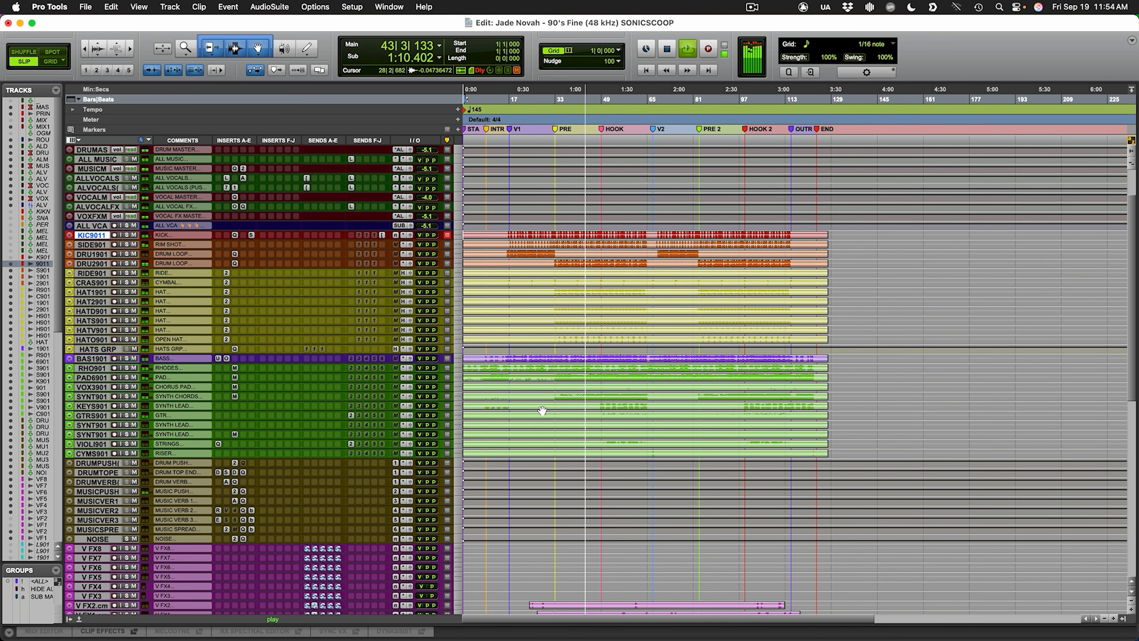
pyautogui.scroll(6, 542, 411)
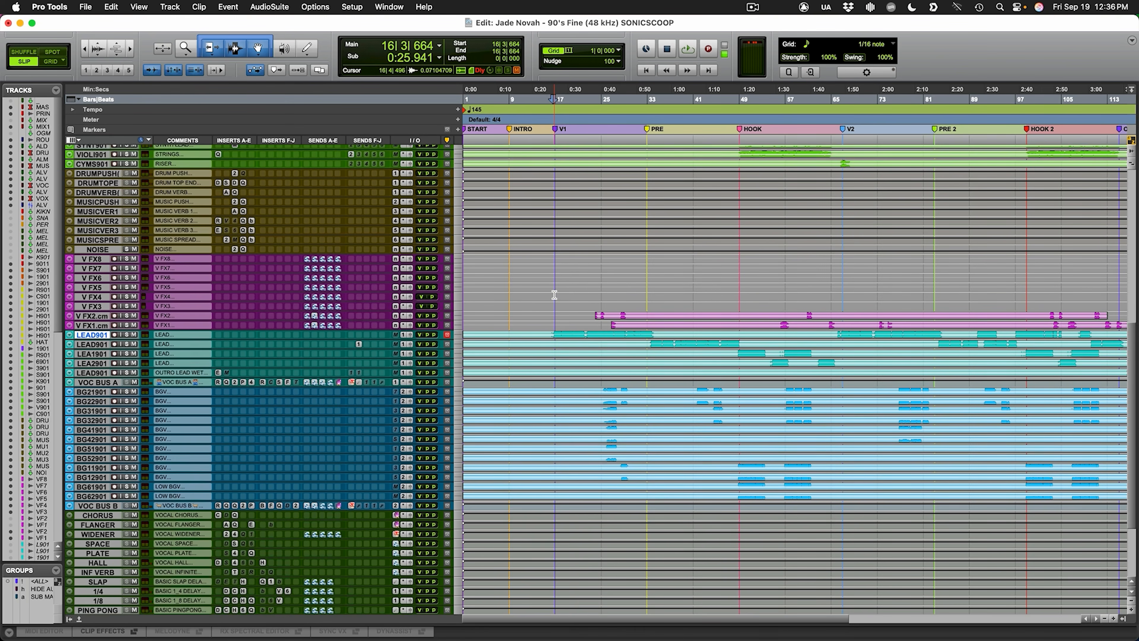
# Step: Play the song from the start of verse 1 to listen to the lead vocal in the mix
pyautogui.scroll(-1, 555, 298)
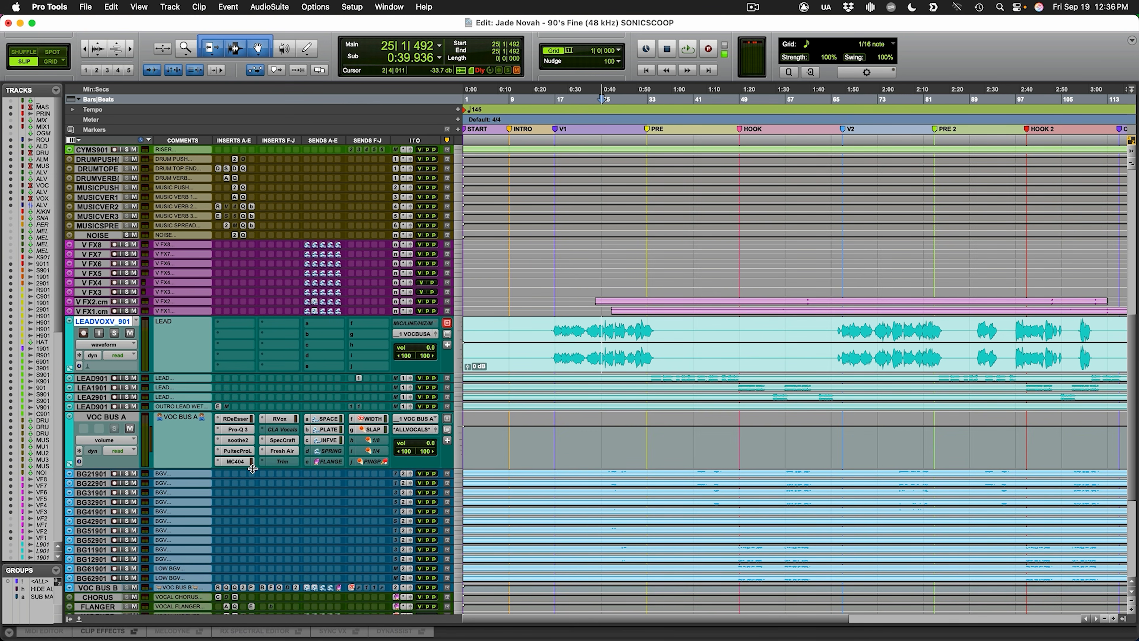
pyautogui.click(555, 326)
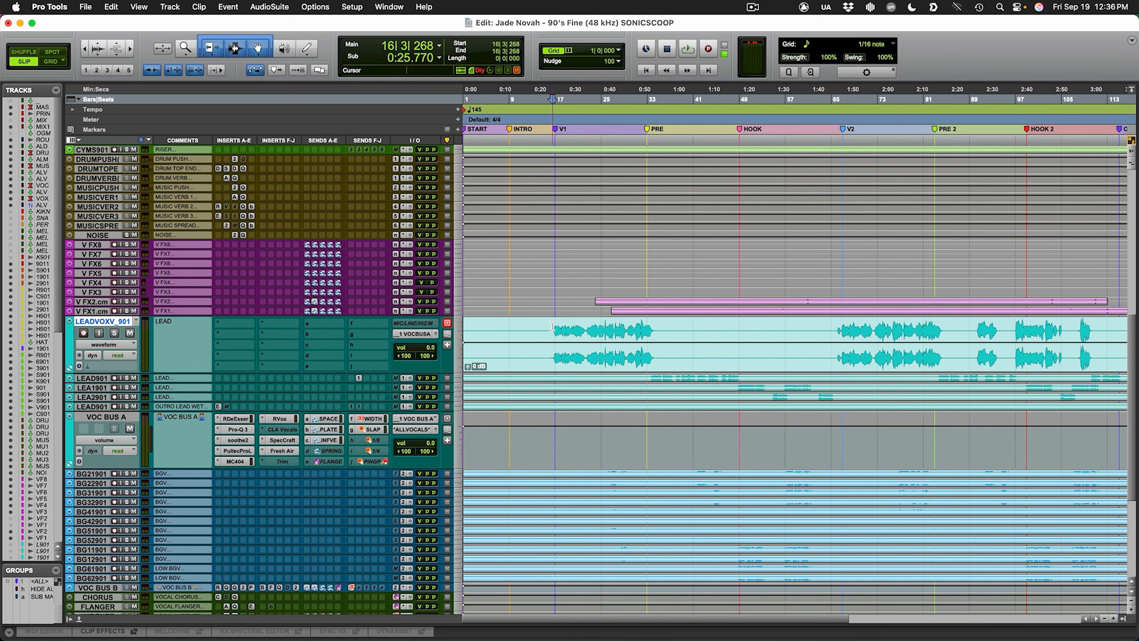
pyautogui.press('space')
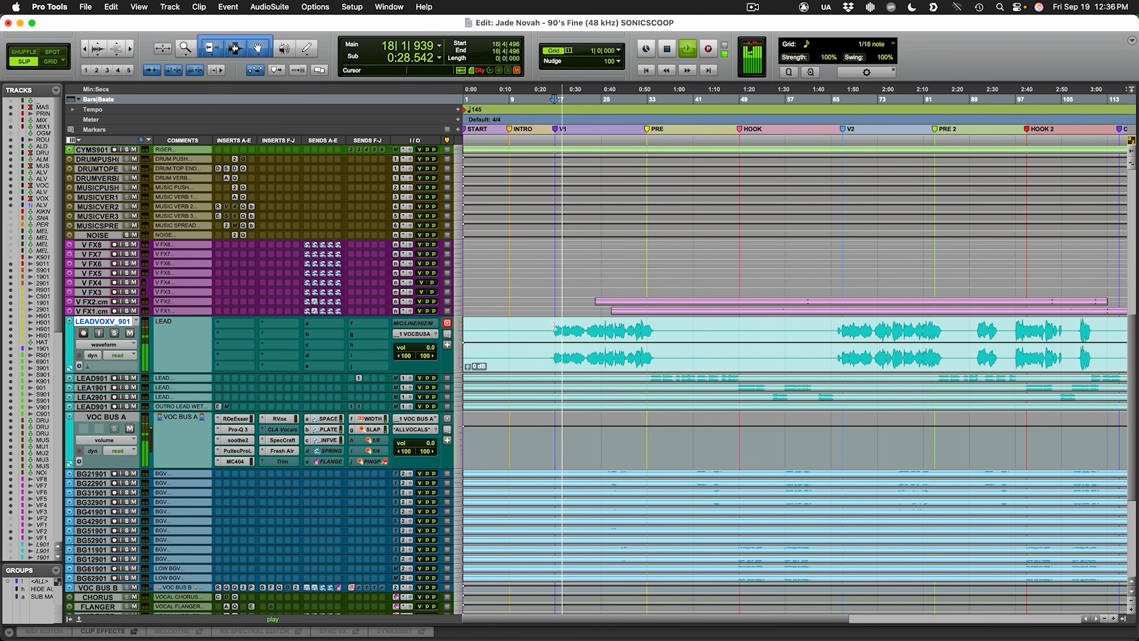
pyautogui.hotkey('shift', 's')
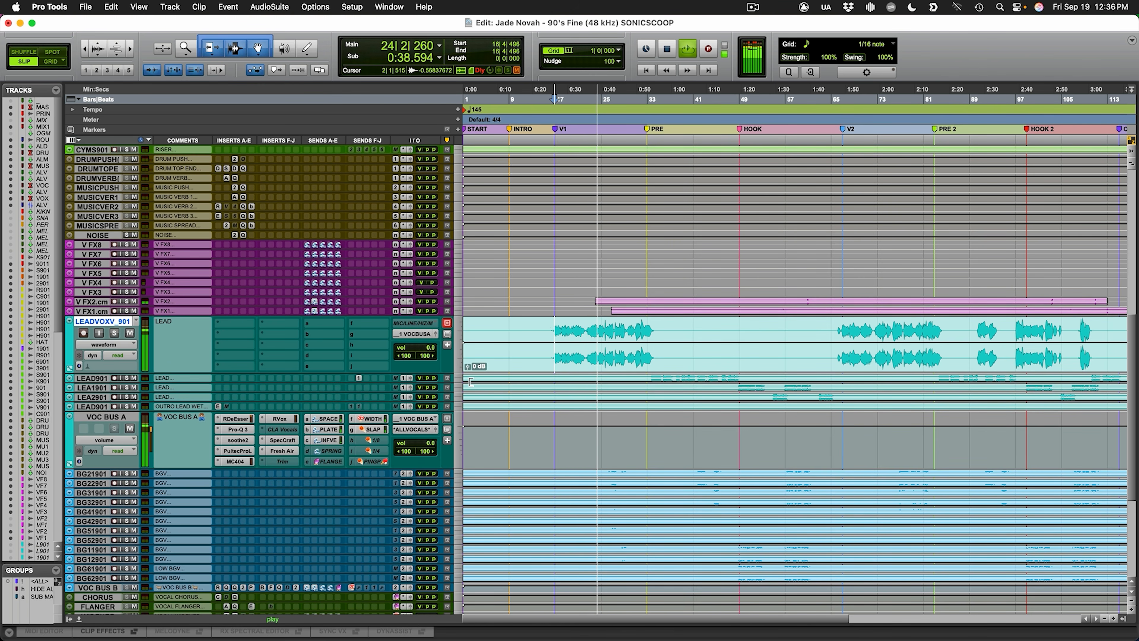
pyautogui.press('space')
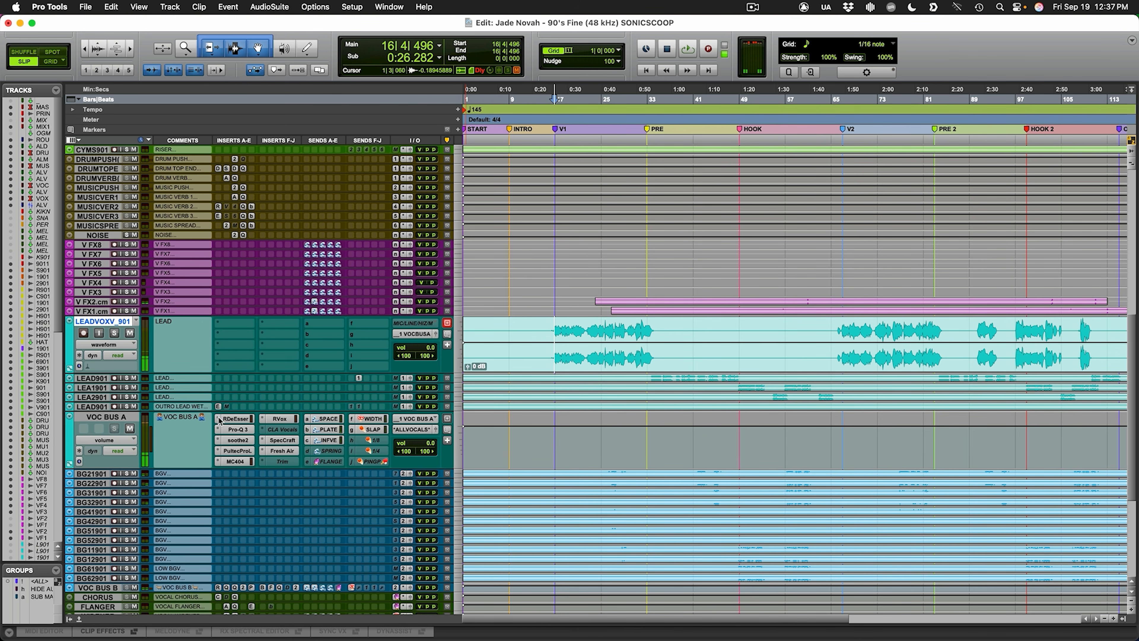
# Step: Bypass all inserts on VOC BUS A and solo the first LEAD vocal track, with the edit cursor at verse 1
pyautogui.click(550, 324)
pyautogui.press('r')
pyautogui.press('r')
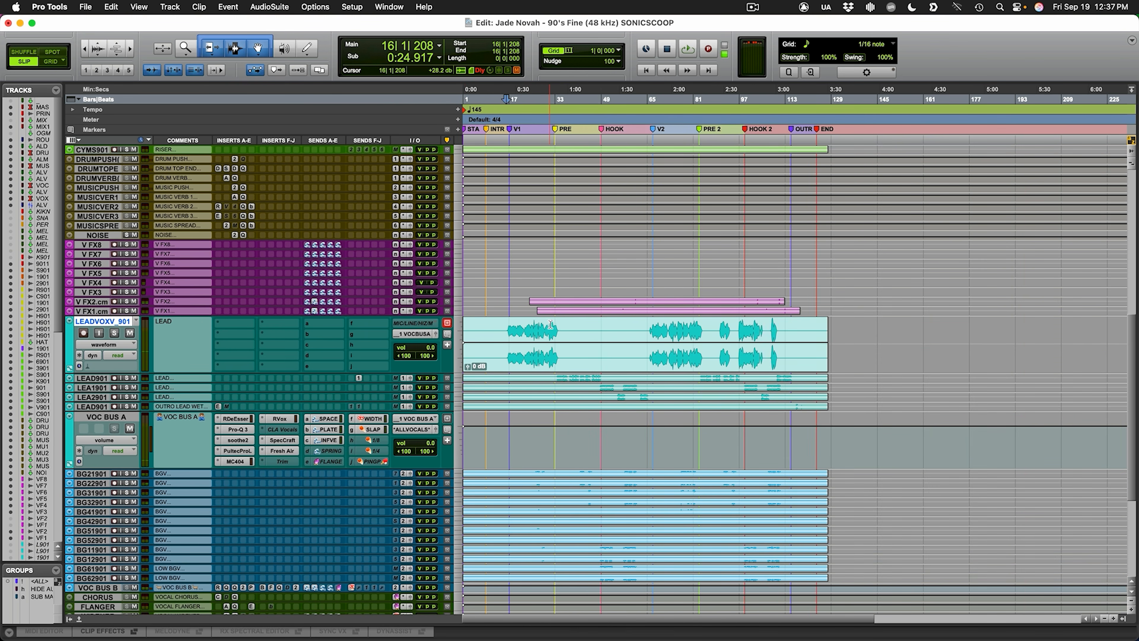
pyautogui.press('t')
pyautogui.press('r')
pyautogui.press('t')
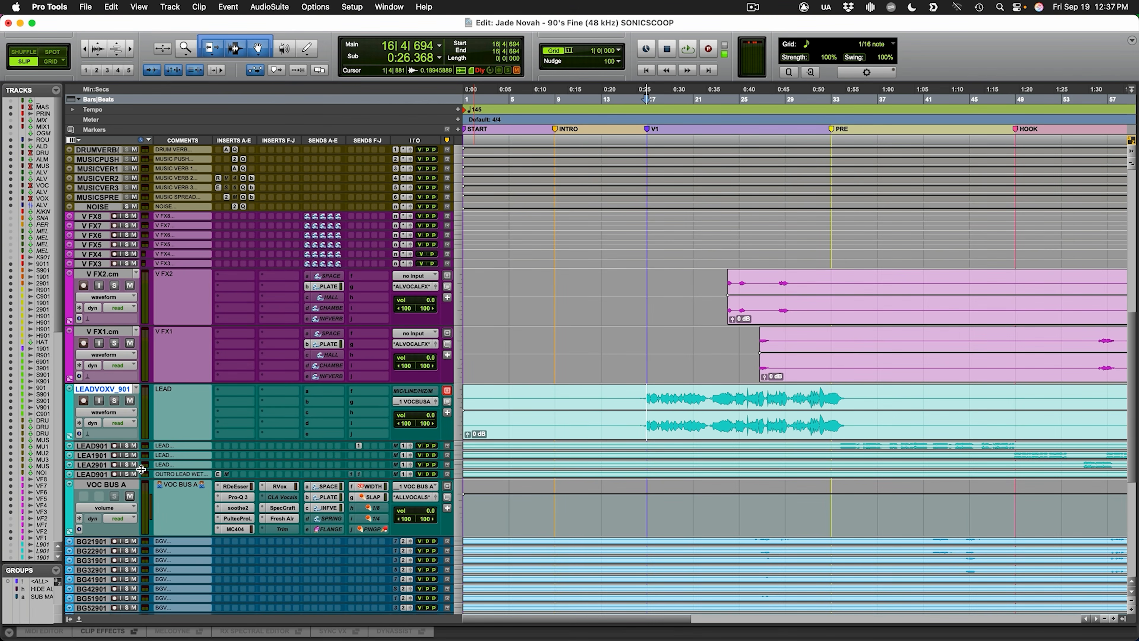
pyautogui.click(122, 488)
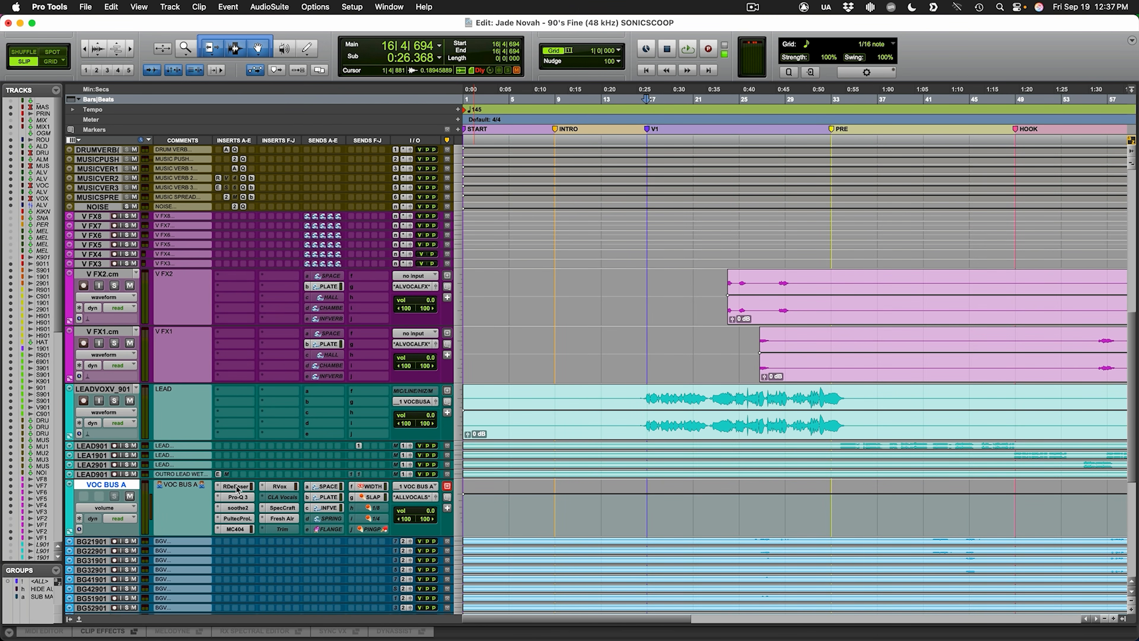
pyautogui.click(116, 390)
pyautogui.click(120, 487)
pyautogui.click(113, 389)
pyautogui.click(115, 399)
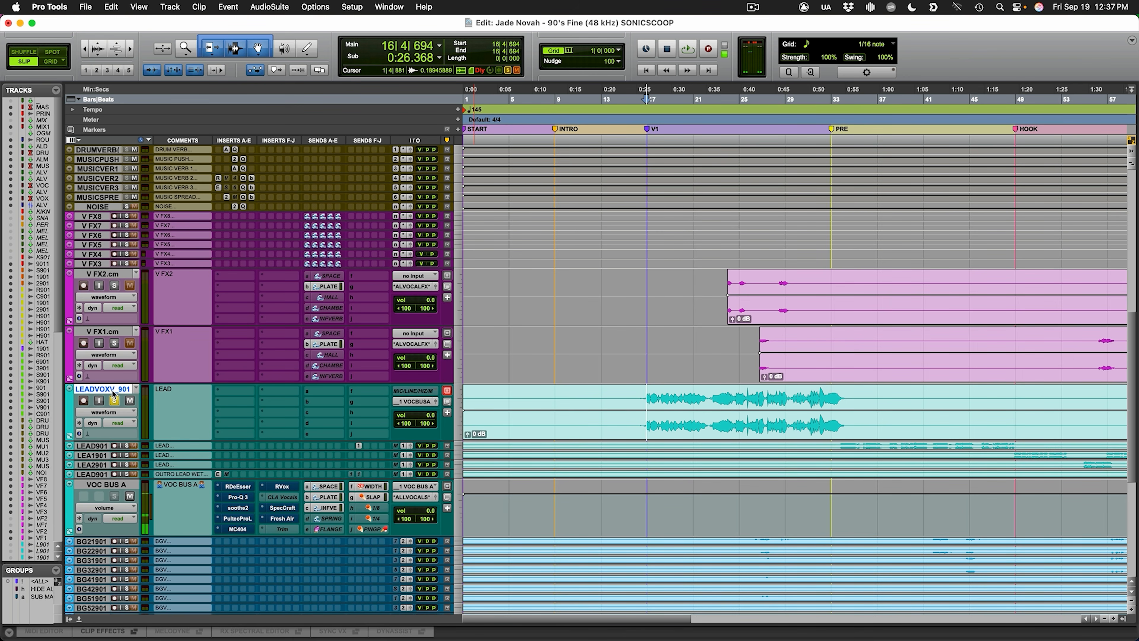
# Step: Play the soloed lead vocal without its bus processing from verse 1 and check the levels in the Mix window
pyautogui.press('space')
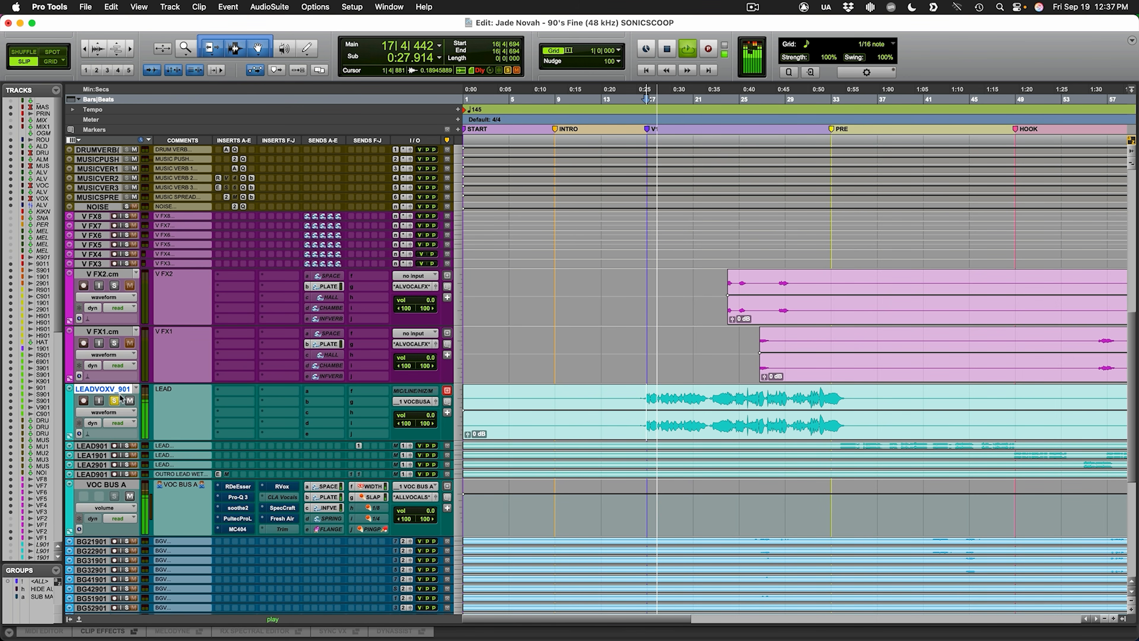
pyautogui.press('super+equal')
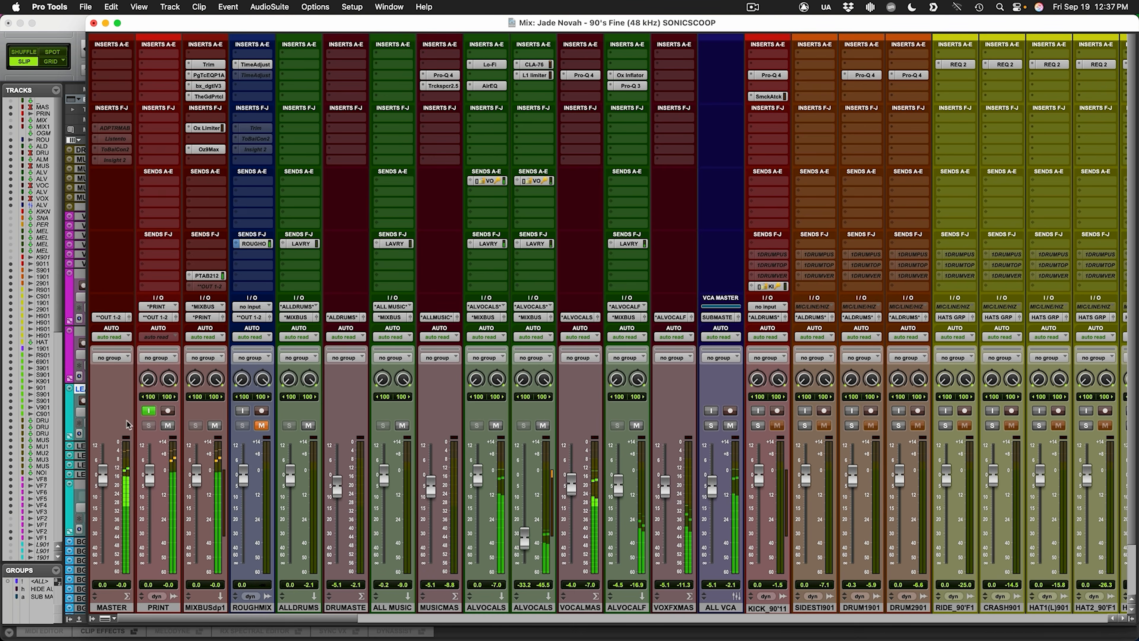
pyautogui.press('super+equal')
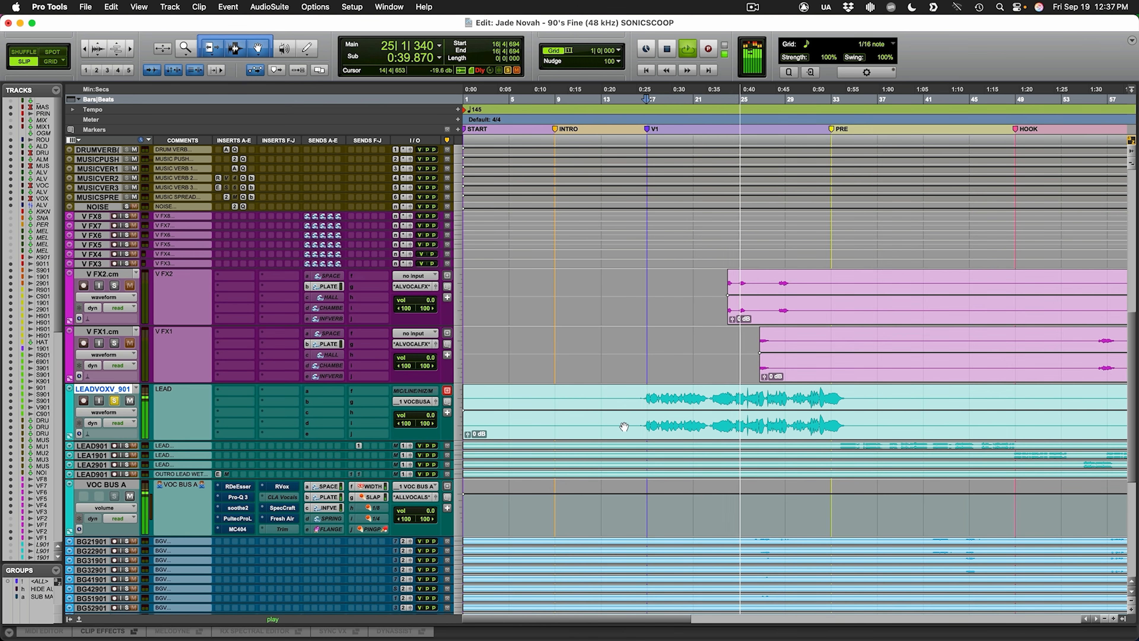
pyautogui.press('space')
# Step: Enlarge the soloed lead vocal track to examine its phrase around bars 24 to 25, and place the edit cursor at 22|3|935
pyautogui.click(719, 401)
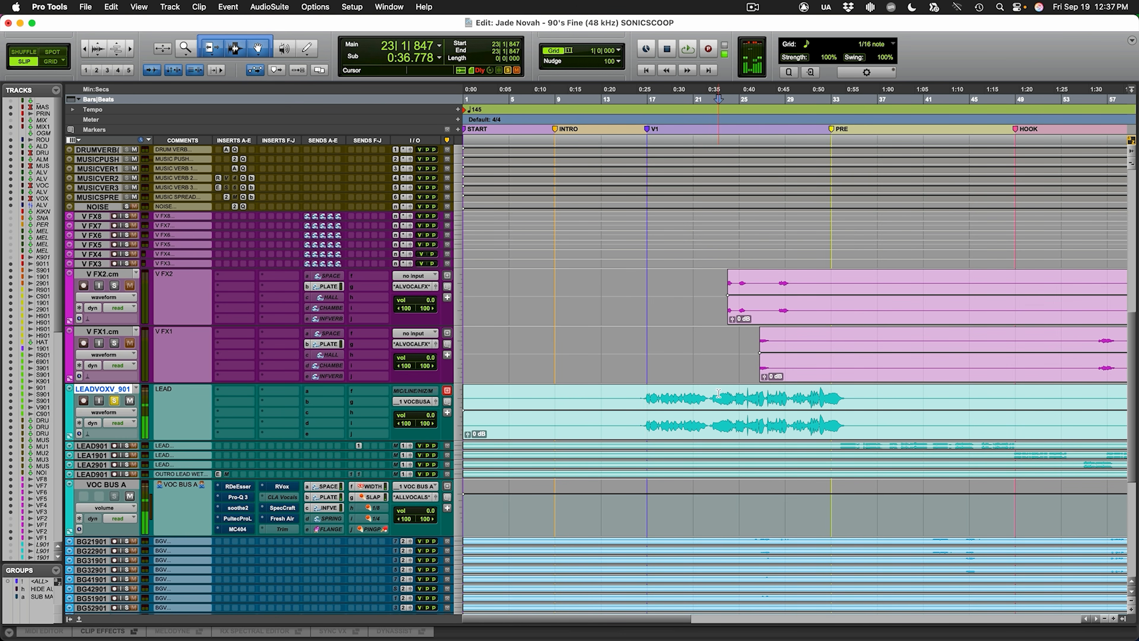
pyautogui.press('t')
pyautogui.press('t')
pyautogui.press('r')
pyautogui.click(802, 399)
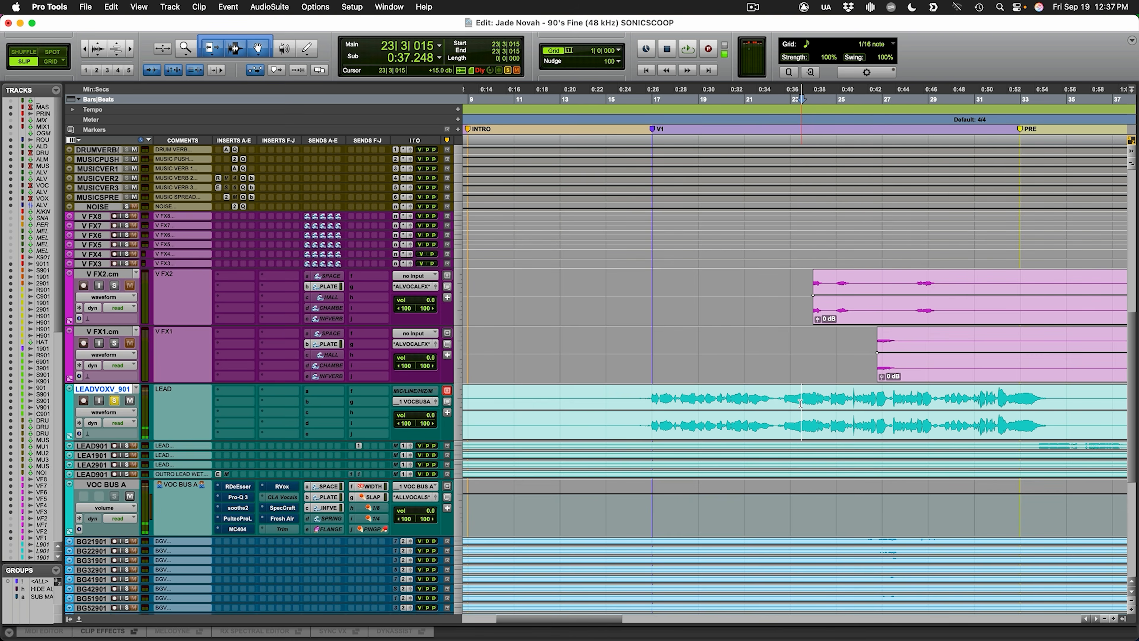
pyautogui.press('t')
pyautogui.press('t')
pyautogui.hotkey('ctrl', 'Up')
pyautogui.click(825, 399)
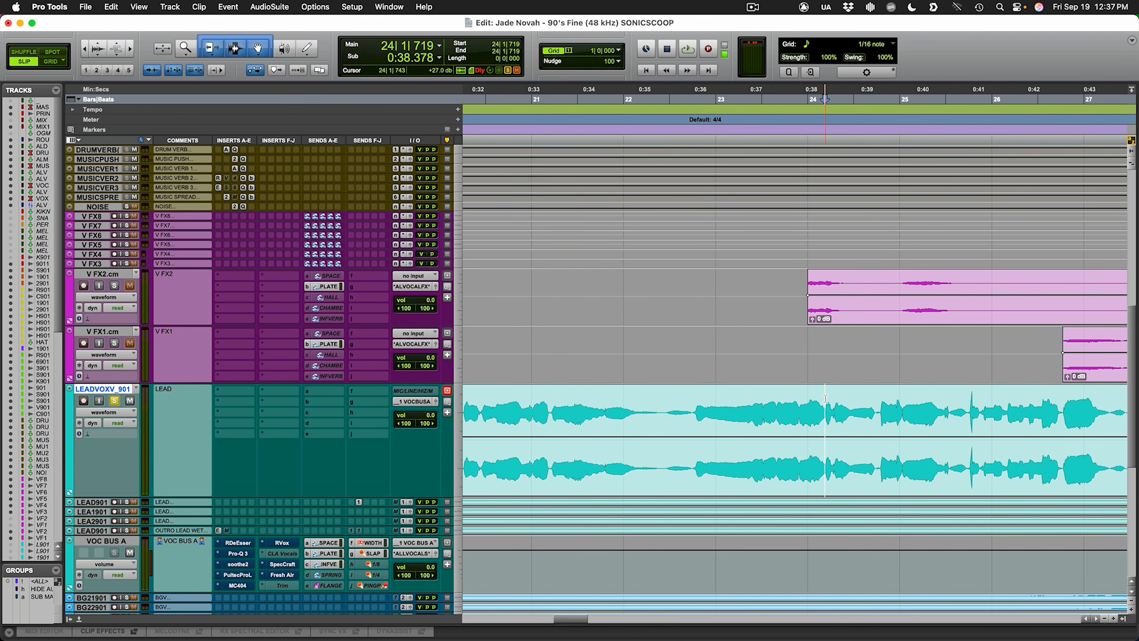
pyautogui.press('r')
pyautogui.moveTo(810, 400); pyautogui.dragTo(875, 402)
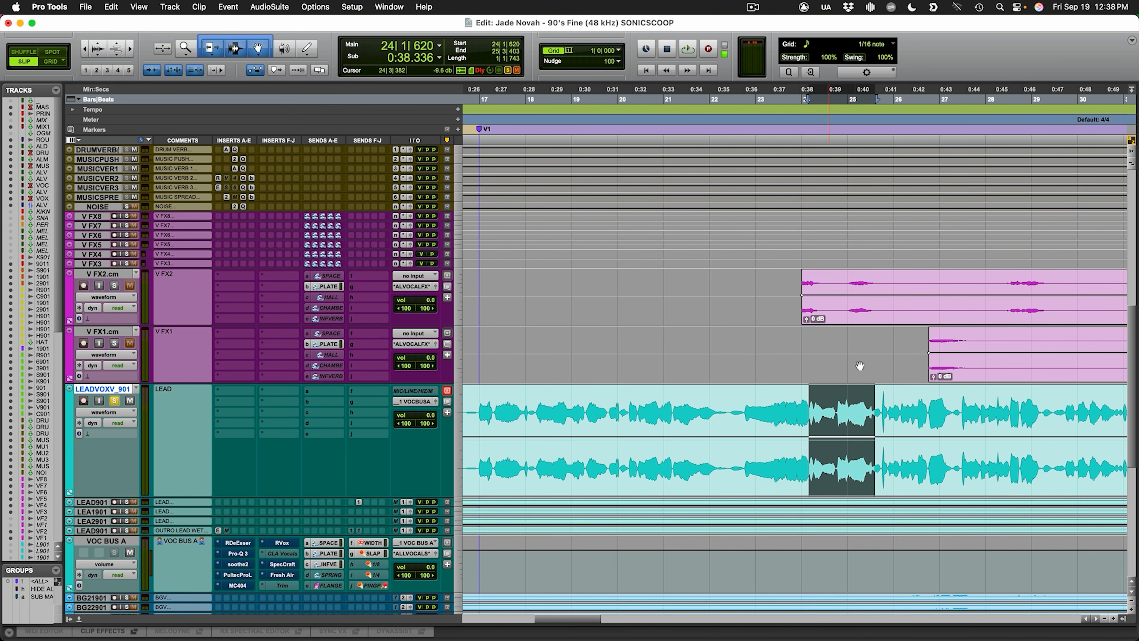
pyautogui.click(744, 397)
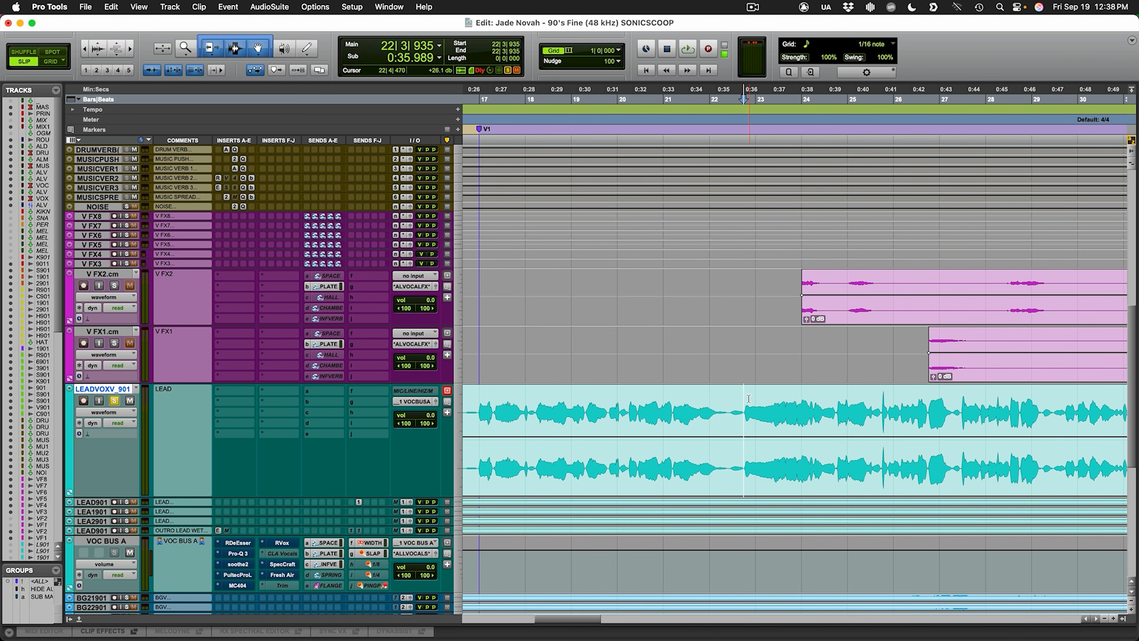
# Step: Insert Clarity Vx Pro (stereo) in slot C of the first lead vocal track, and try its Ambience/Voice knob before resetting it
pyautogui.click(261, 374)
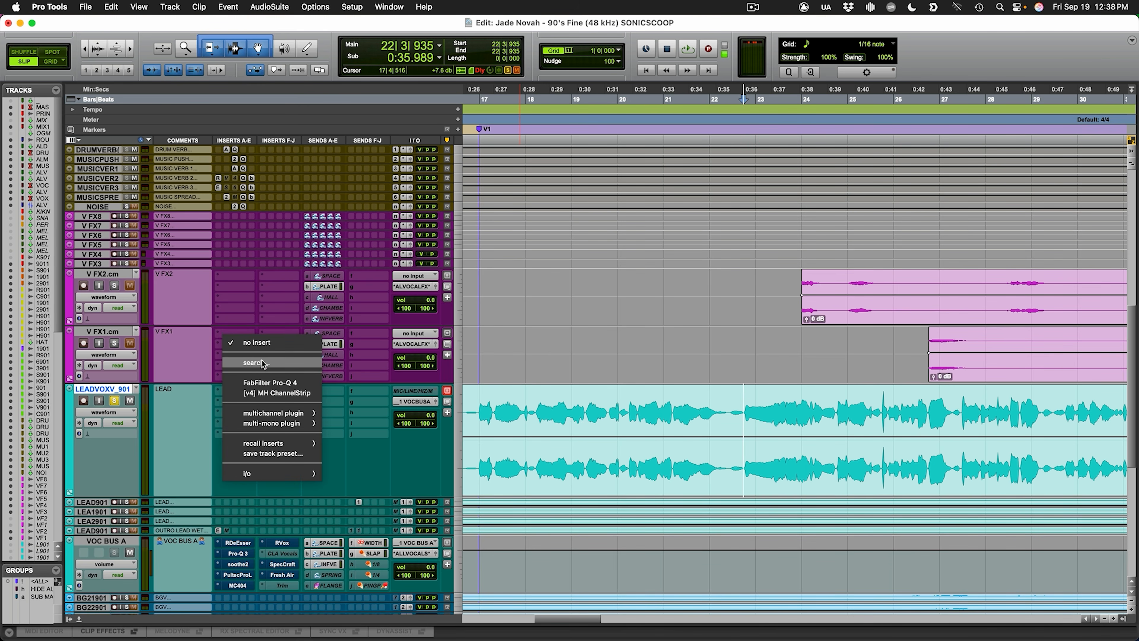
pyautogui.write('CLART')
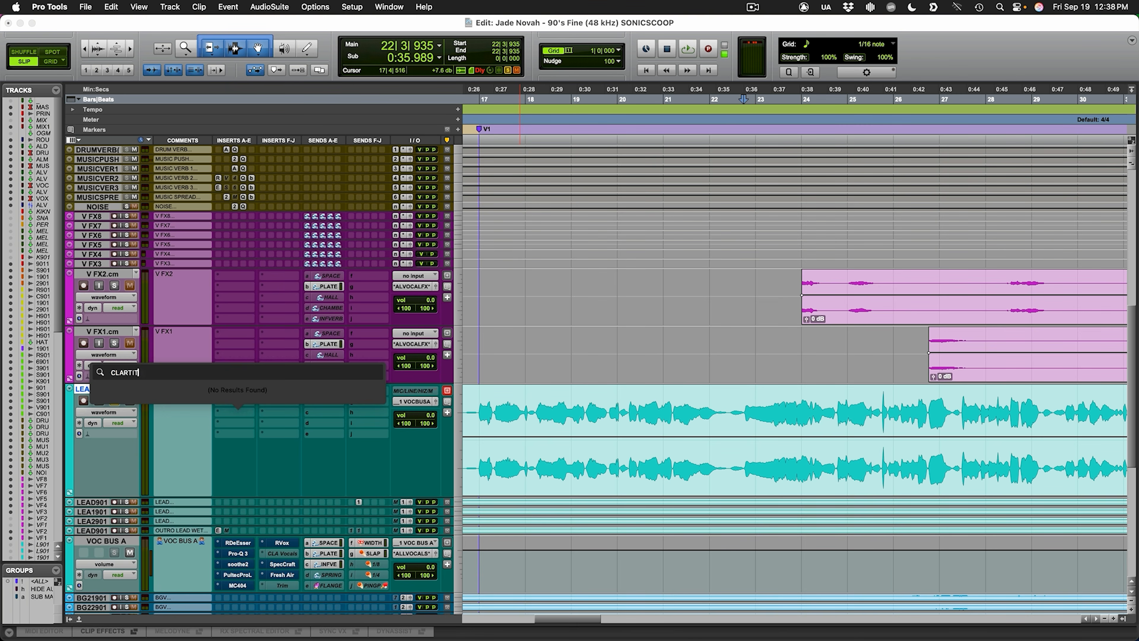
pyautogui.press('BackSpace')
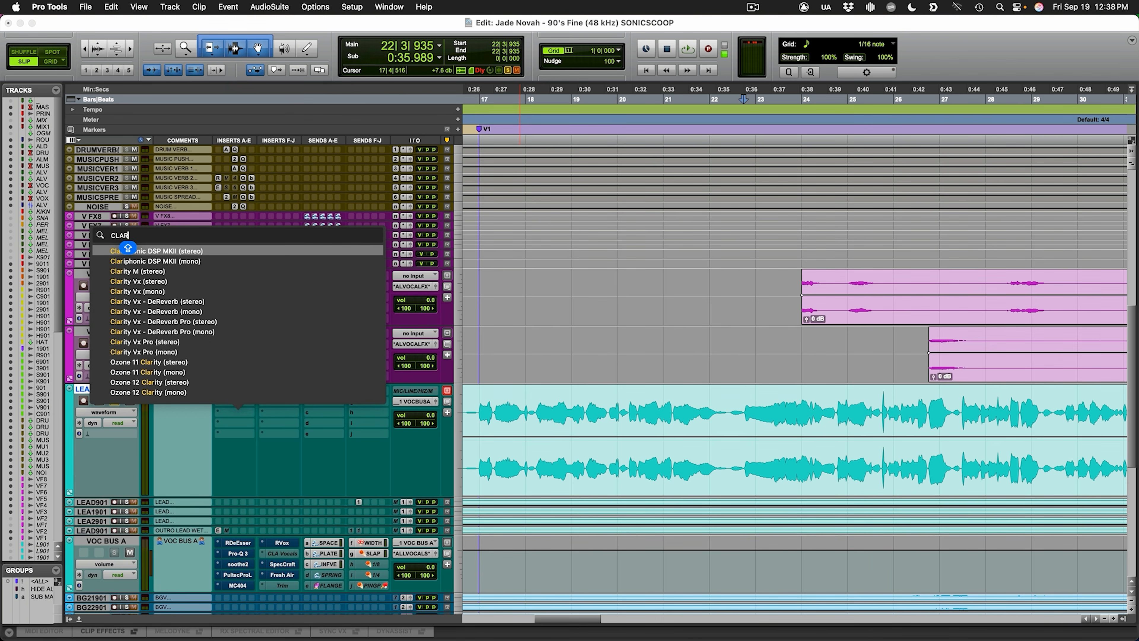
pyautogui.write('ITY')
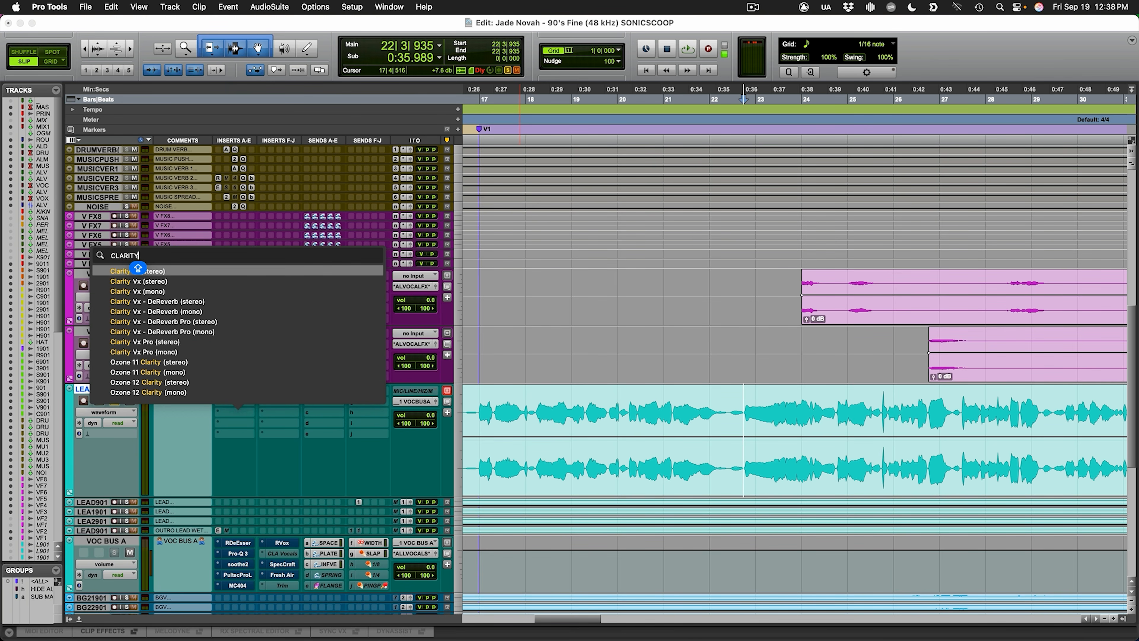
pyautogui.click(213, 339)
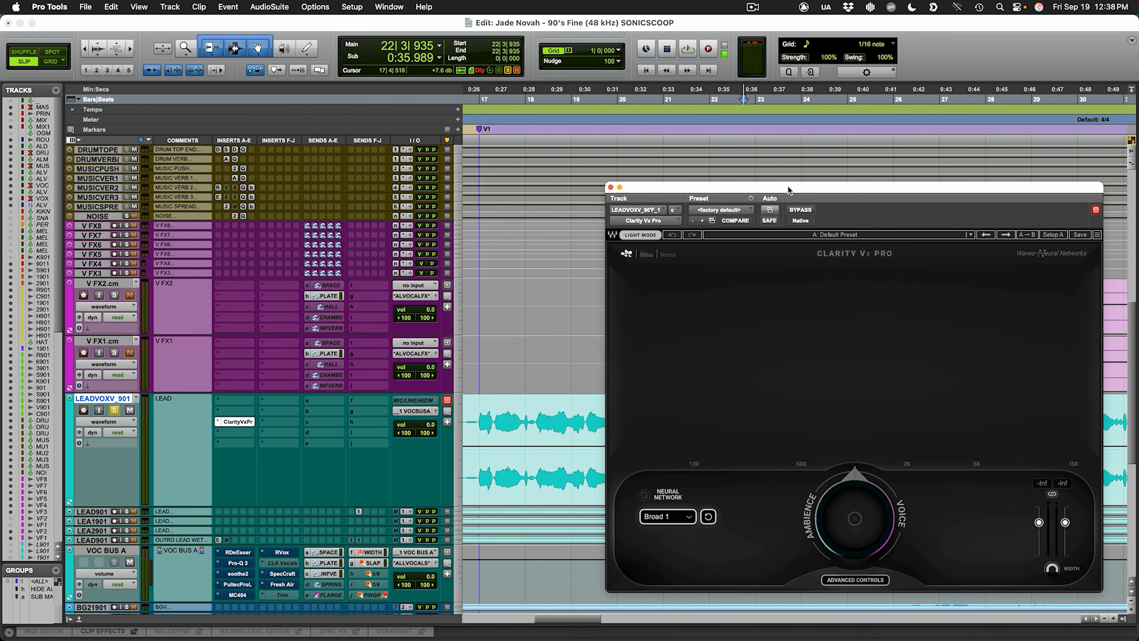
pyautogui.moveTo(788, 185); pyautogui.dragTo(560, 159)
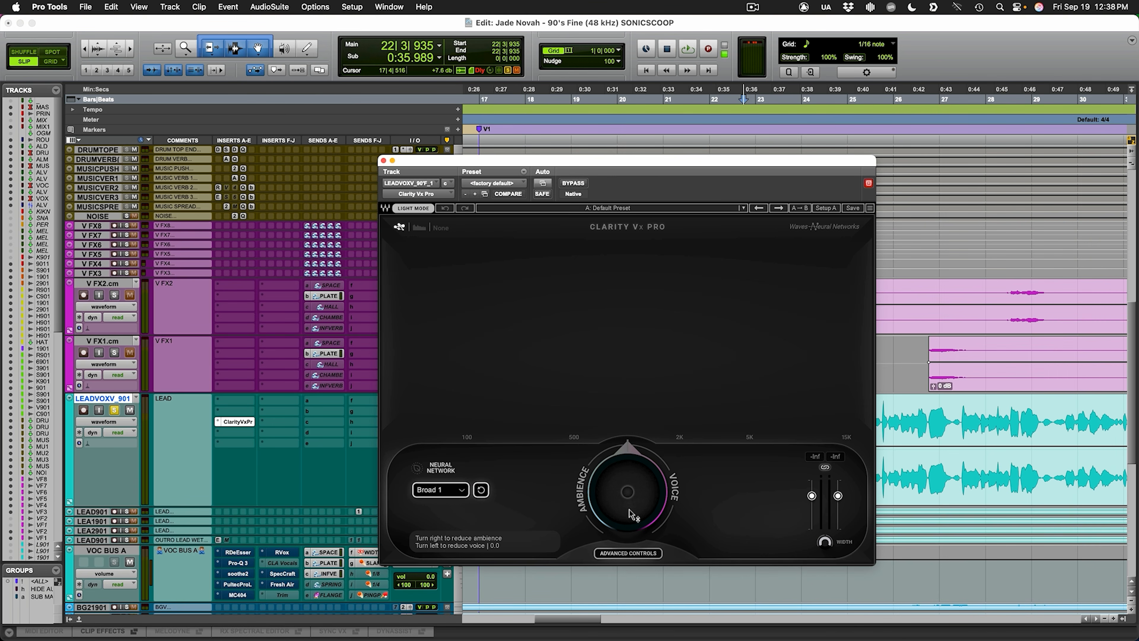
pyautogui.moveTo(628, 492)
pyautogui.mouseDown()
pyautogui.moveTo(628, 459)
pyautogui.moveTo(628, 509)
pyautogui.mouseUp()
pyautogui.keyDown('alt'); pyautogui.click(627, 493); pyautogui.keyUp('alt')
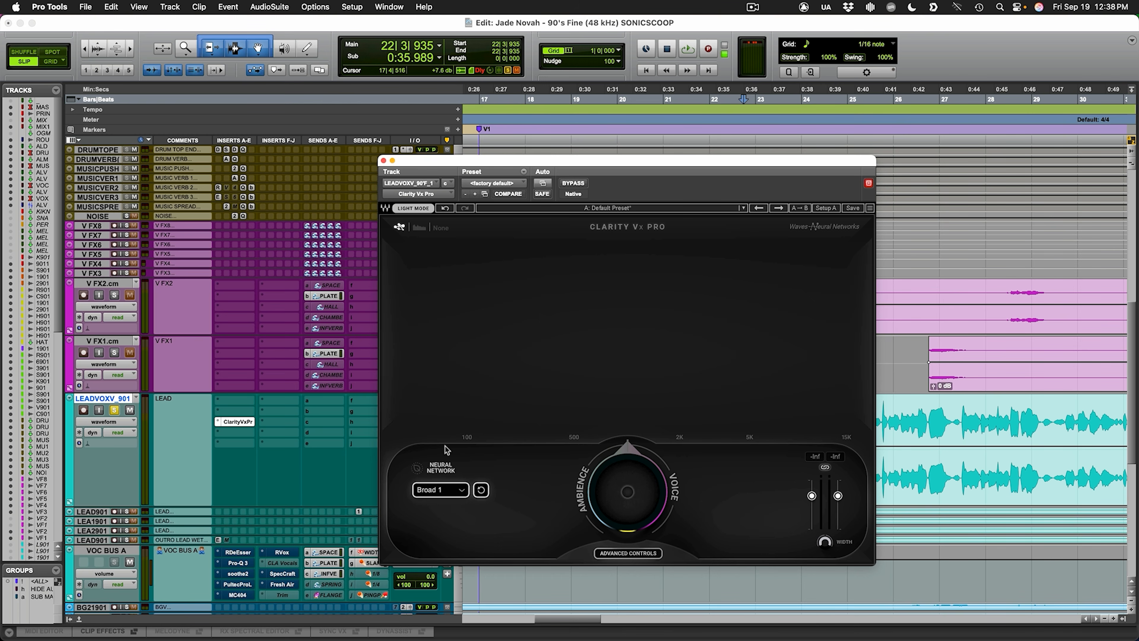
# Step: Remove Clarity Vx Pro from insert slot C of the first LEAD vocal track
pyautogui.click(219, 421)
pyautogui.click(235, 350)
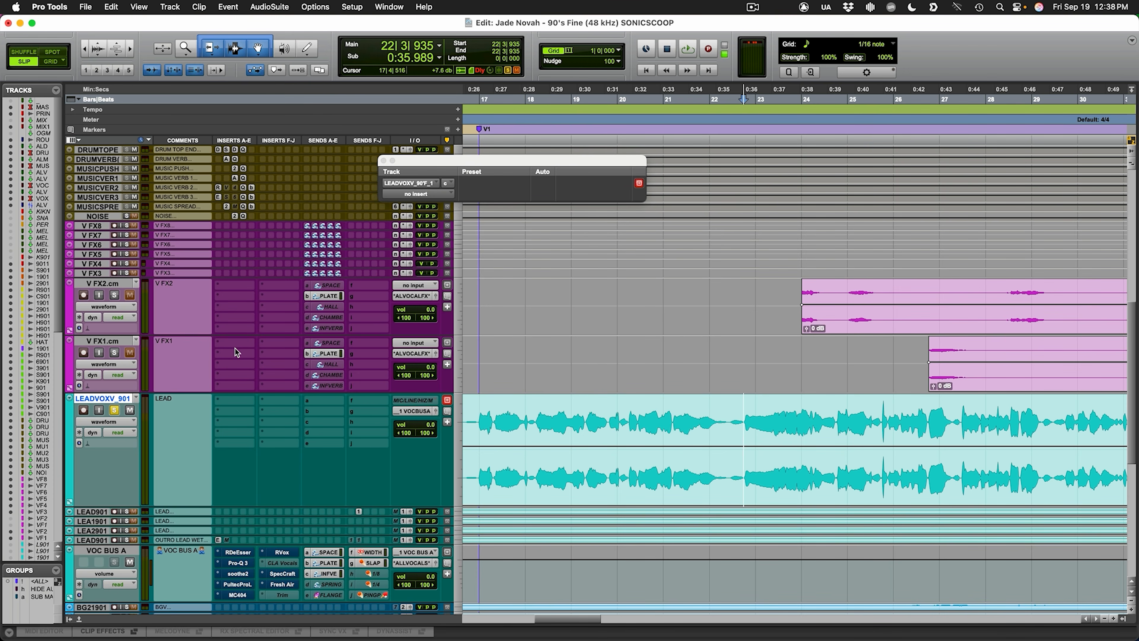
# Step: Open RDeEsser in slot A of VOC BUS A and take it out of bypass
pyautogui.scroll(-1, 660, 438)
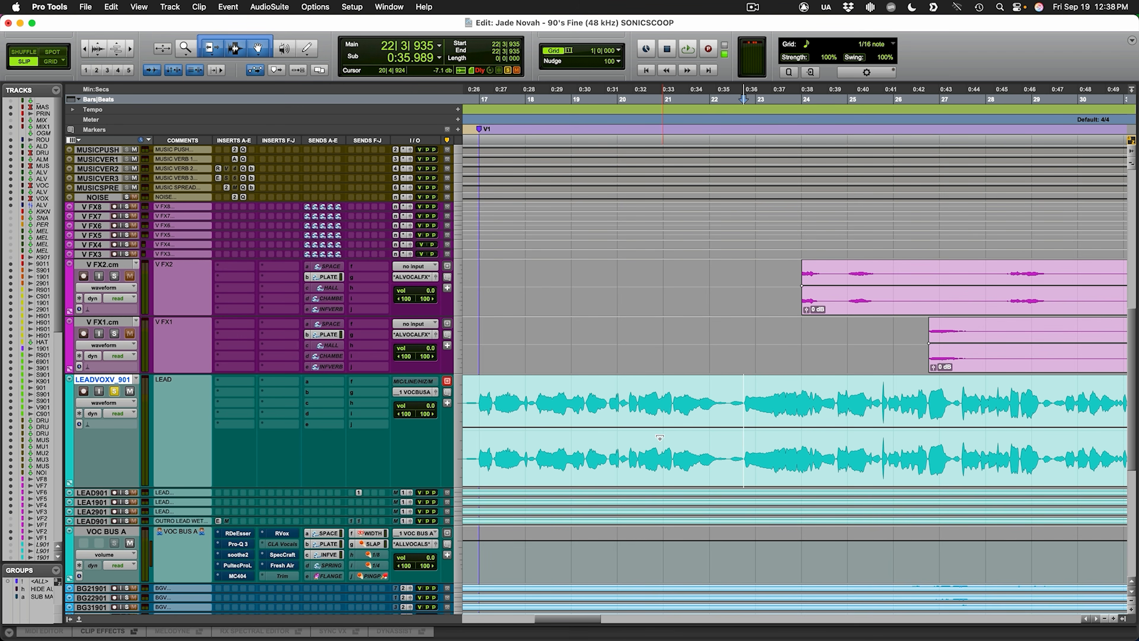
pyautogui.scroll(-1, 687, 379)
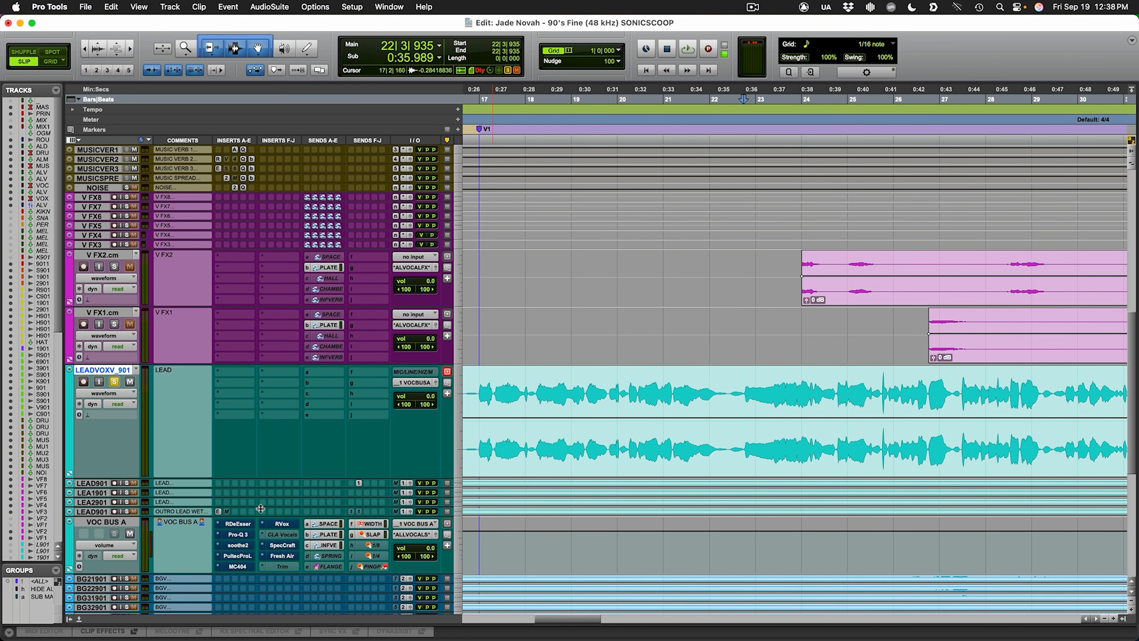
pyautogui.click(237, 524)
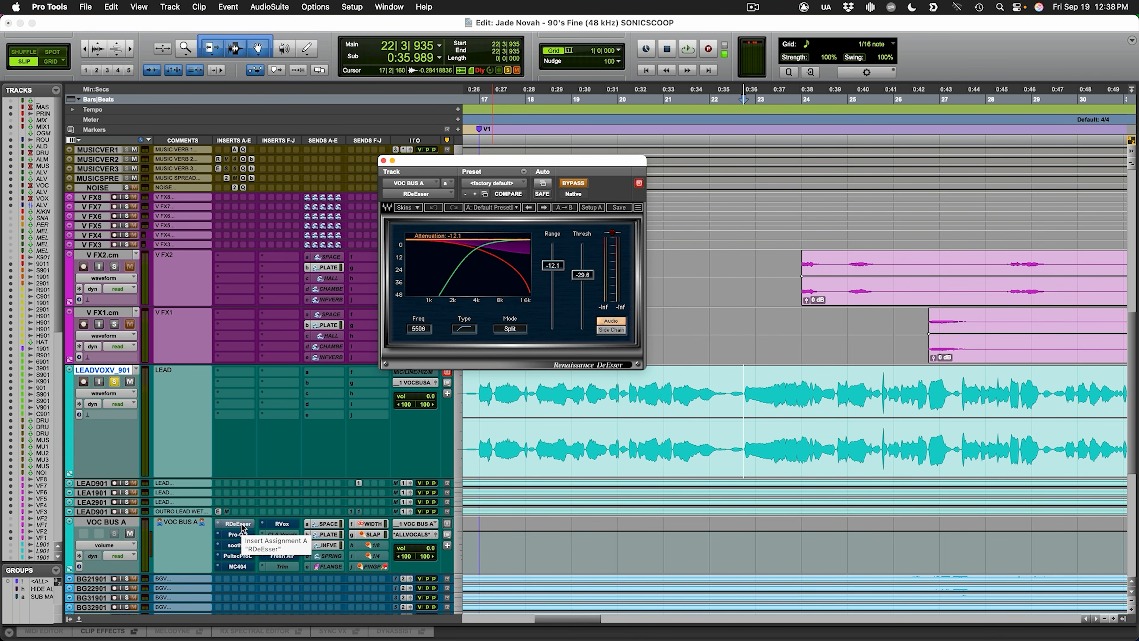
pyautogui.keyDown('super'); pyautogui.click(241, 525); pyautogui.keyUp('super')
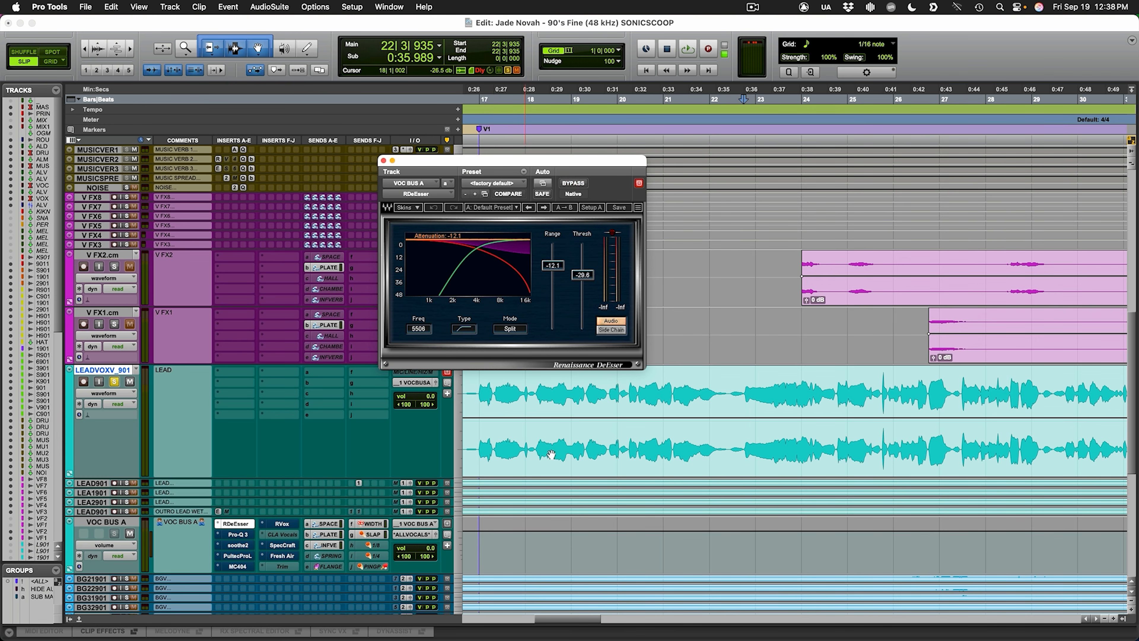
# Step: Select the lead vocal phrase between 22|4|074 and bar 24 beat 4, and play it through RDeEsser
pyautogui.click(747, 381)
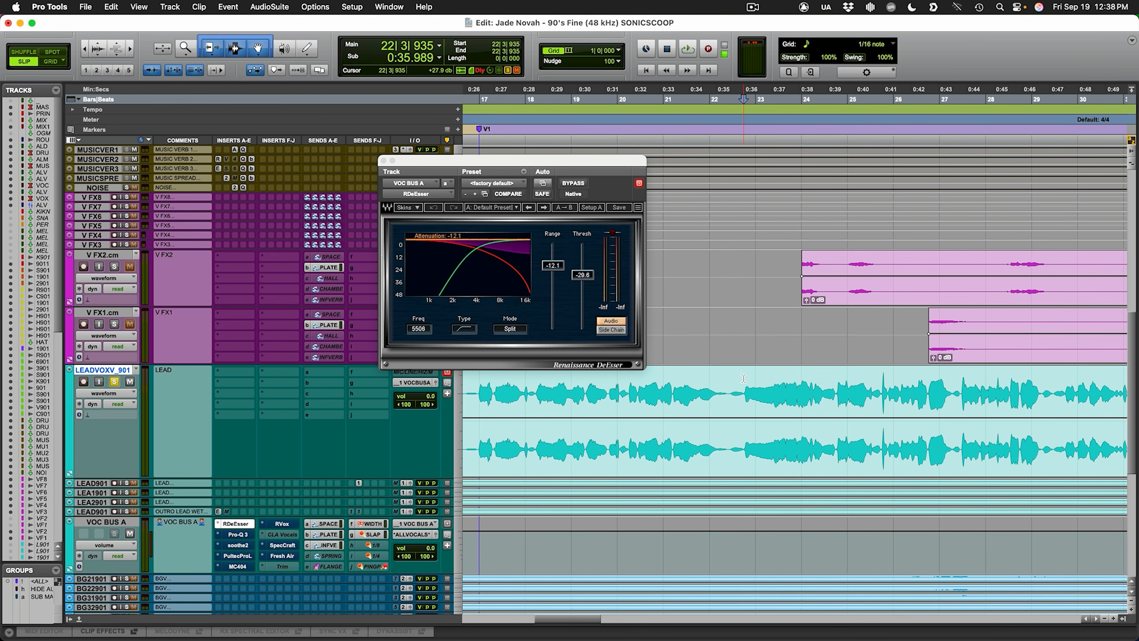
pyautogui.hotkey('ctrl', 'Up')
pyautogui.hotkey('ctrl', 'Down')
pyautogui.press('super+bracketright')
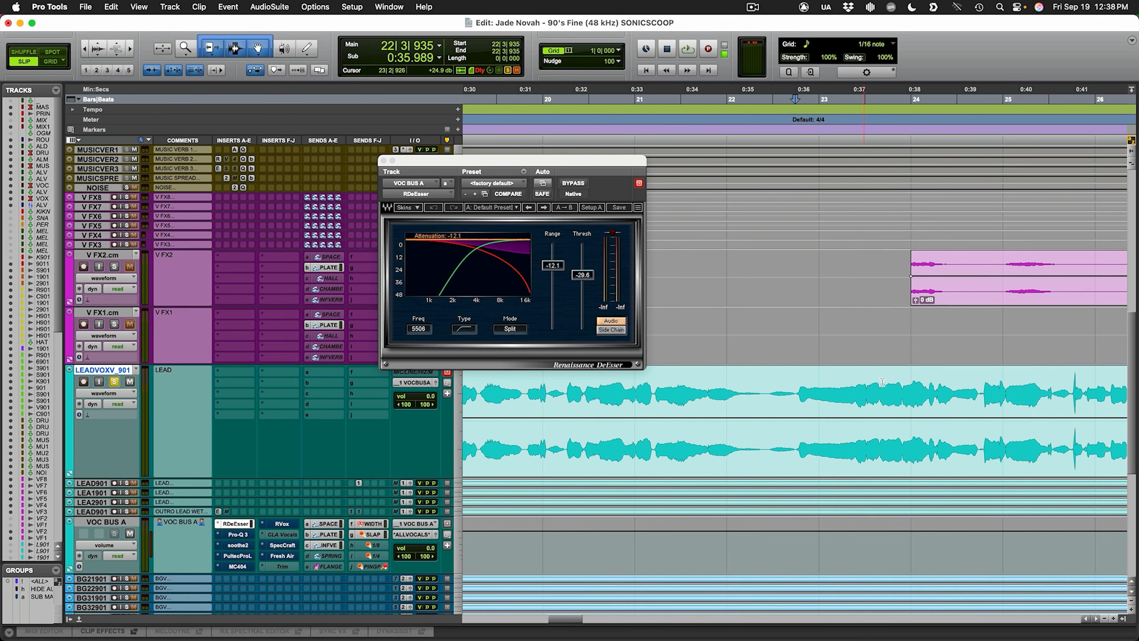
pyautogui.click(796, 379)
pyautogui.keyDown('shift'); pyautogui.click(979, 373); pyautogui.keyUp('shift')
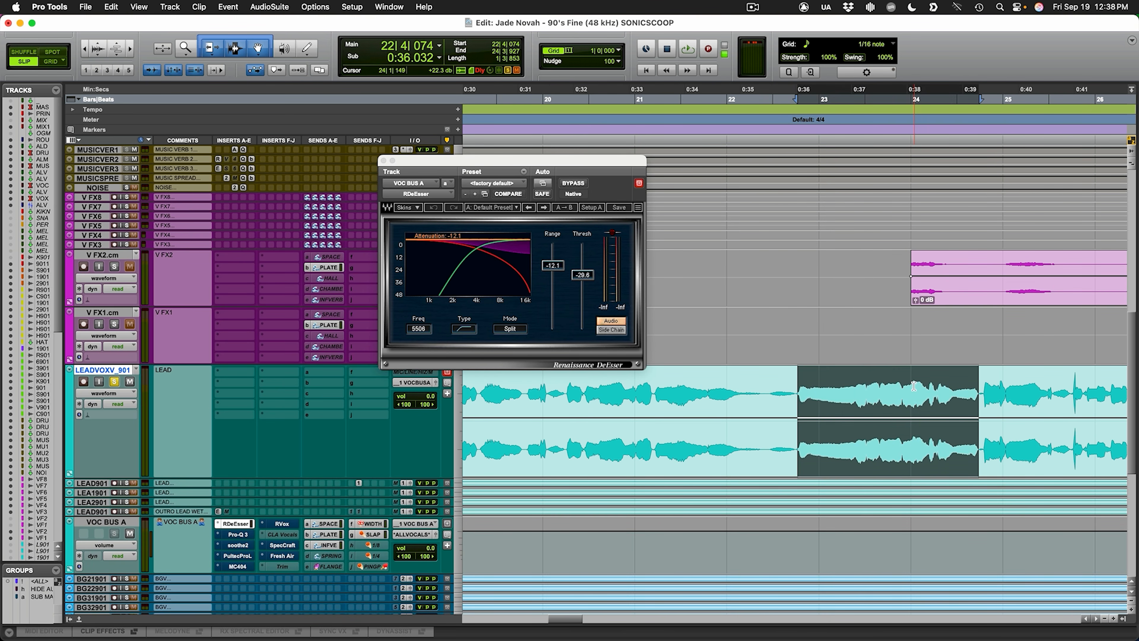
pyautogui.moveTo(568, 161); pyautogui.dragTo(725, 135)
pyautogui.press('space')
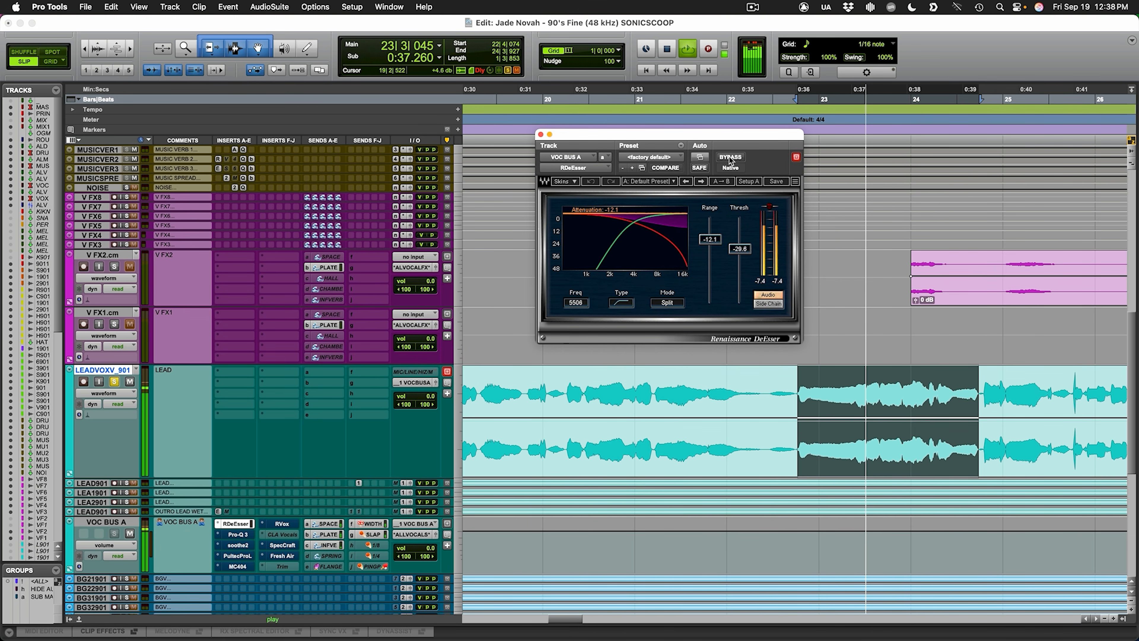
# Step: Select the lead vocal section from 23|4|627 to bar 24 beat 4, and compare it with RDeEsser bypassed and active during playback
pyautogui.press('r')
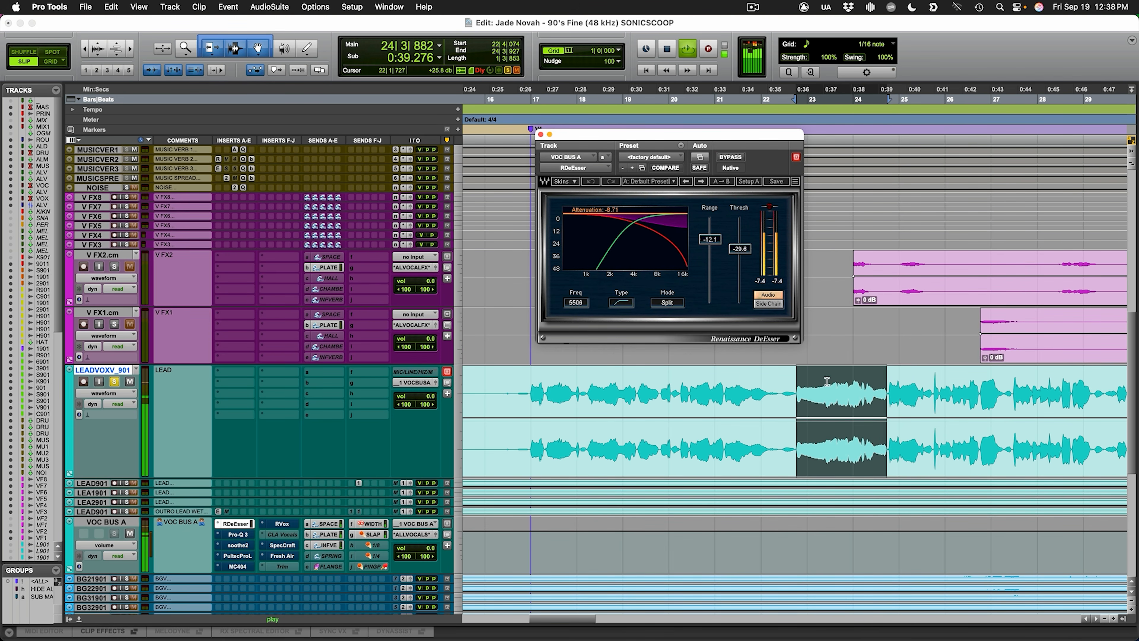
pyautogui.click(796, 381)
pyautogui.press('t')
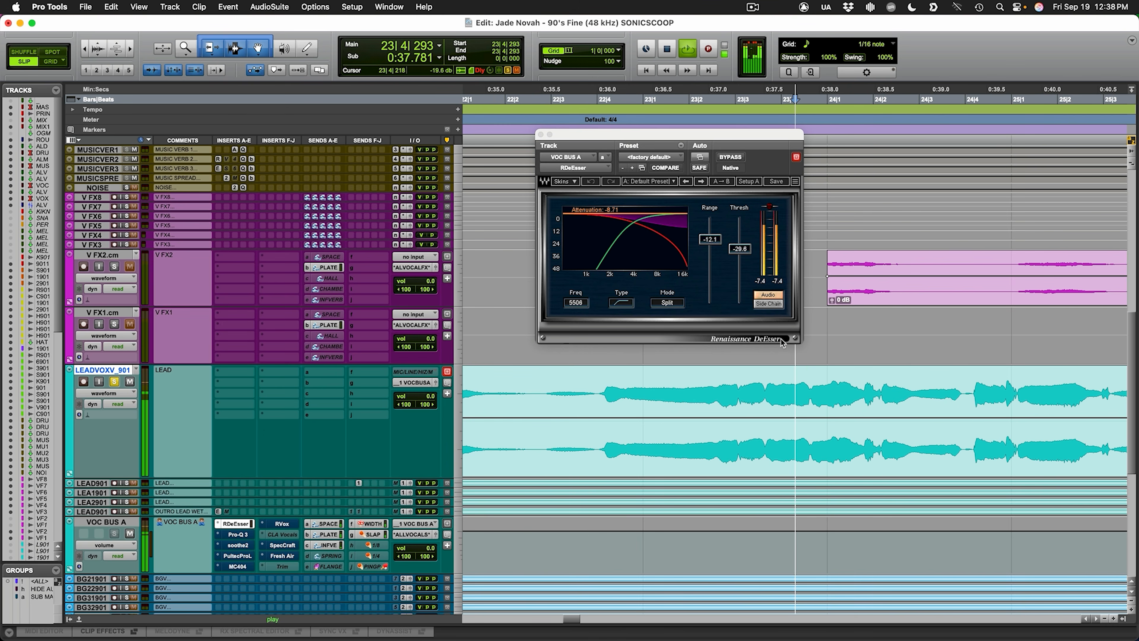
pyautogui.press('space')
pyautogui.scroll(-1, 811, 384)
pyautogui.moveTo(812, 384); pyautogui.dragTo(965, 384)
pyautogui.click(736, 157)
pyautogui.press('space')
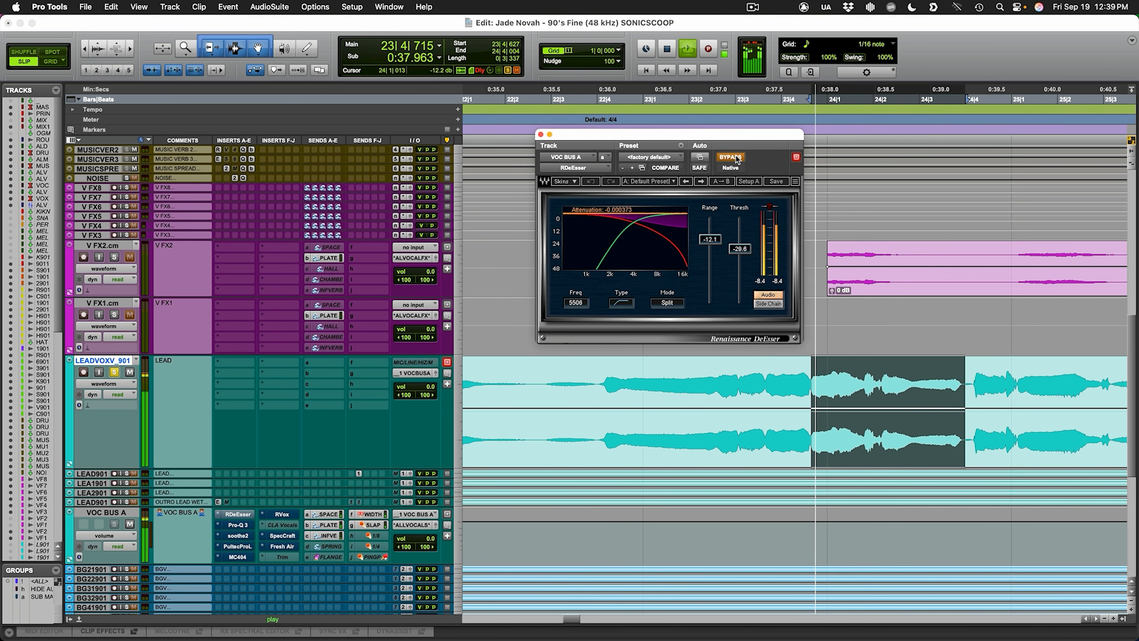
pyautogui.click(736, 157)
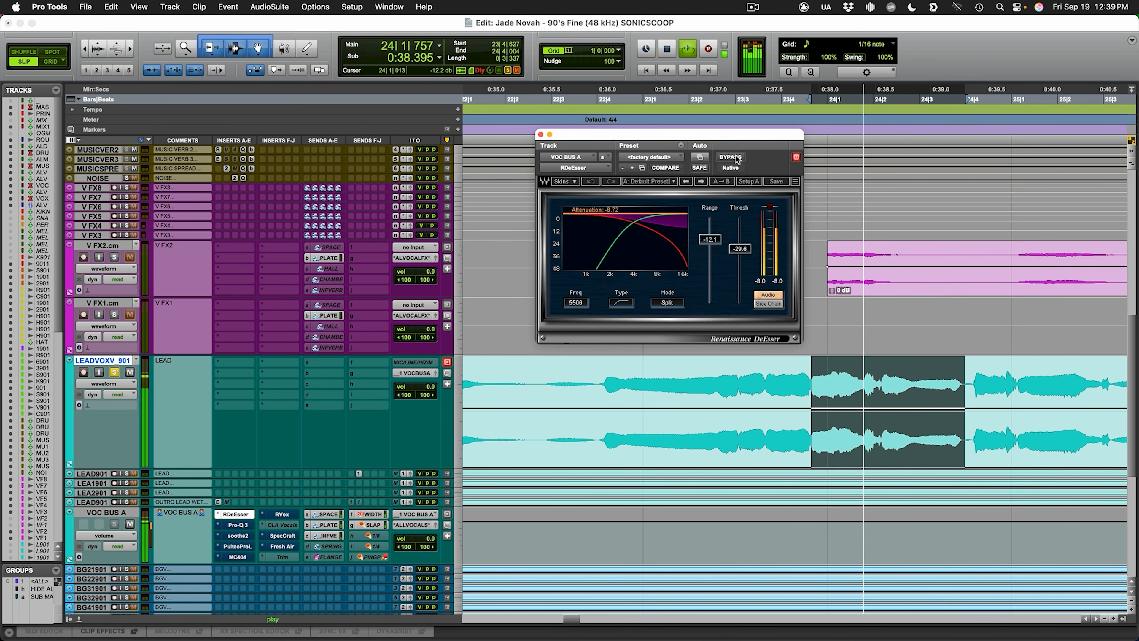
pyautogui.press('space')
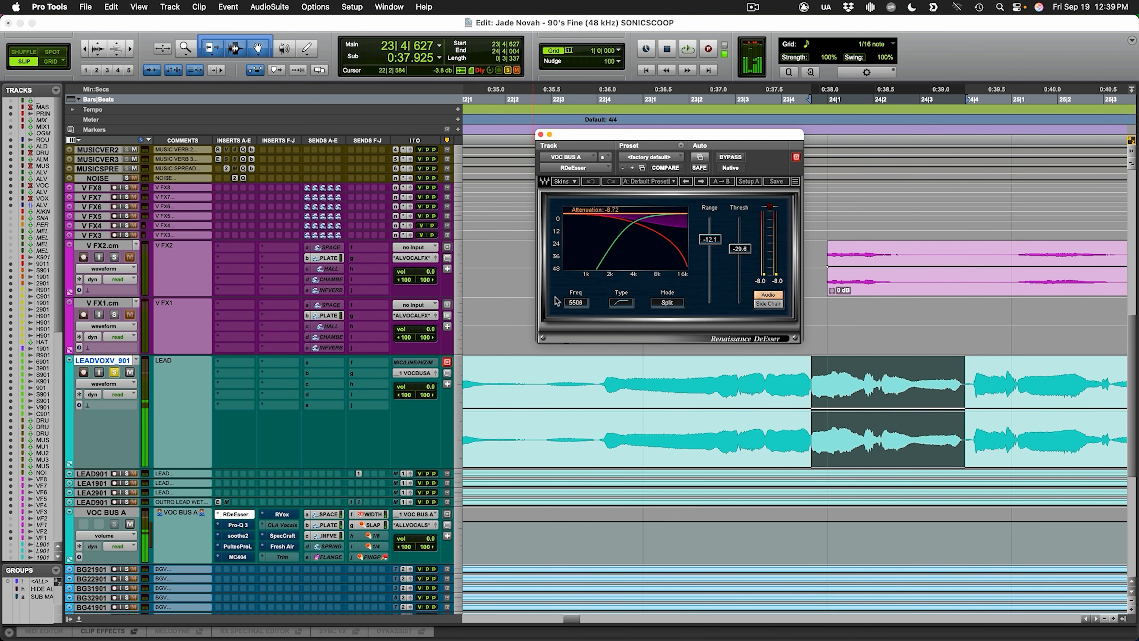
# Step: Place the edit cursor at 16|4|793, just before verse 1, and briefly play the de-essed lead vocal
pyautogui.press('r')
pyautogui.press('r')
pyautogui.click(566, 379)
pyautogui.click(537, 374)
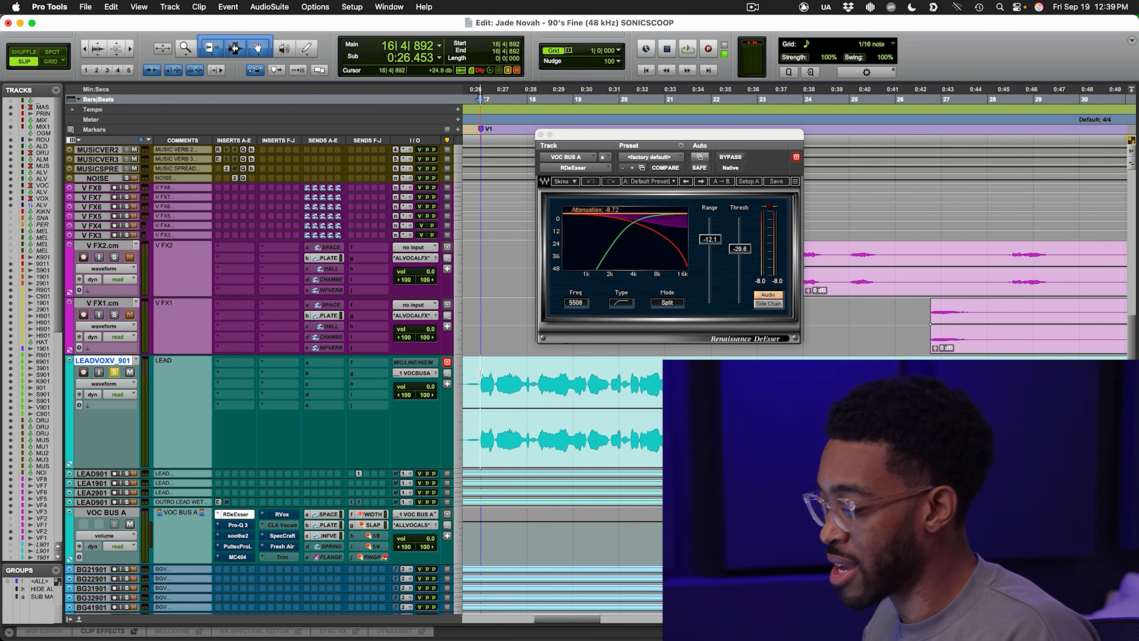
pyautogui.click(479, 372)
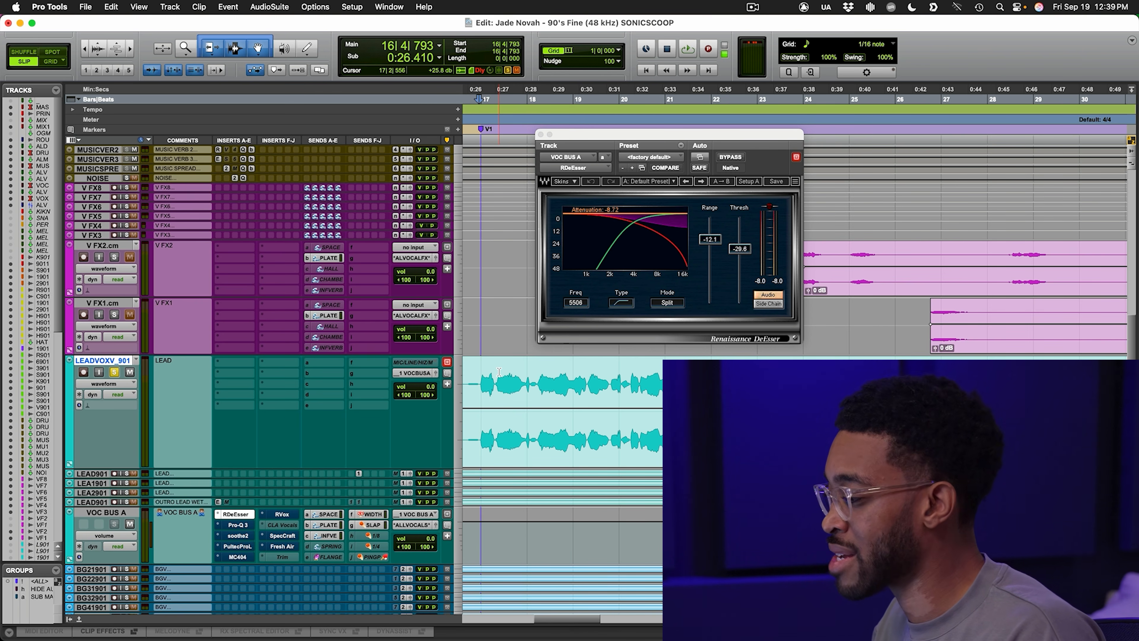
pyautogui.hscroll(-5, 482, 364)
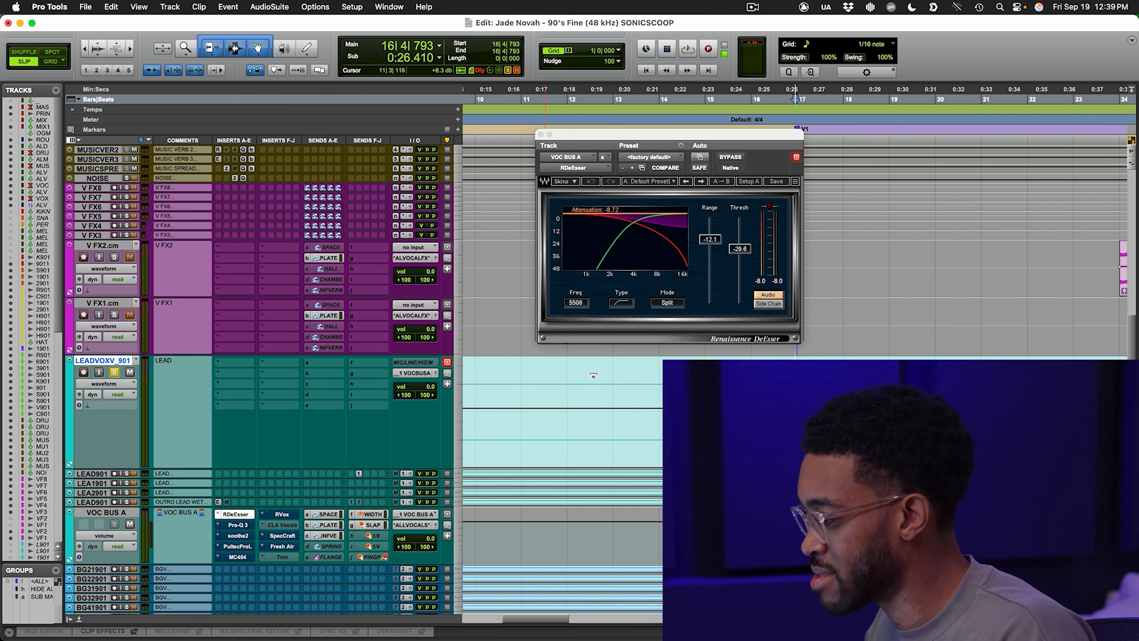
pyautogui.press('space')
pyautogui.press('space')
# Step: Open and enable FabFilter Pro-Q 3 on VOC BUS A, and play verse 1 through it
pyautogui.click(246, 526)
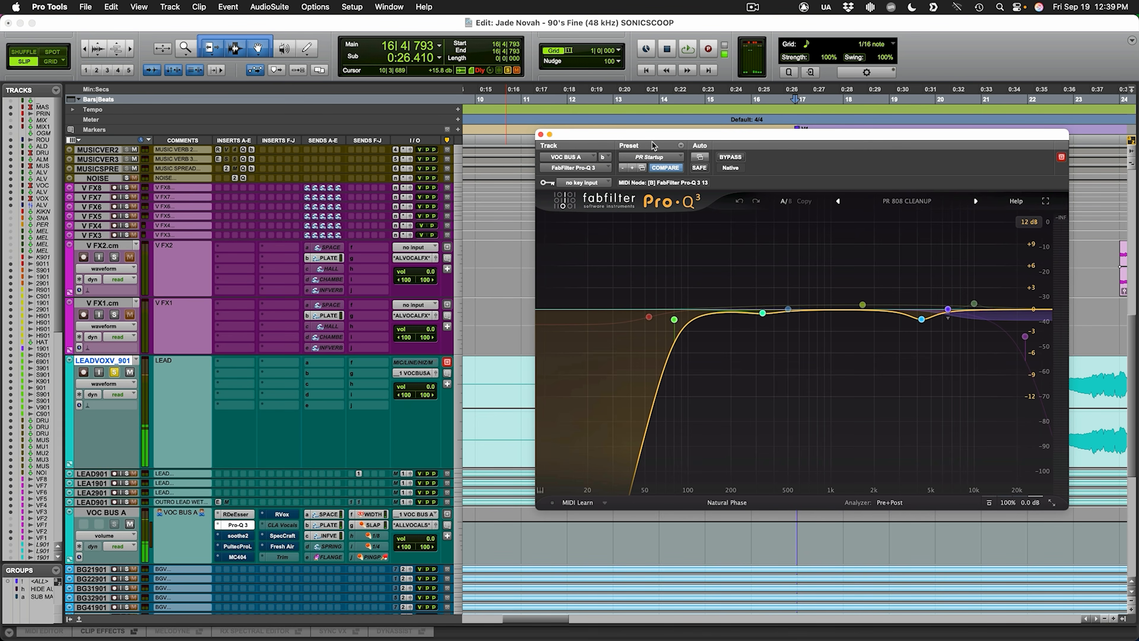
pyautogui.moveTo(637, 136); pyautogui.dragTo(466, 126)
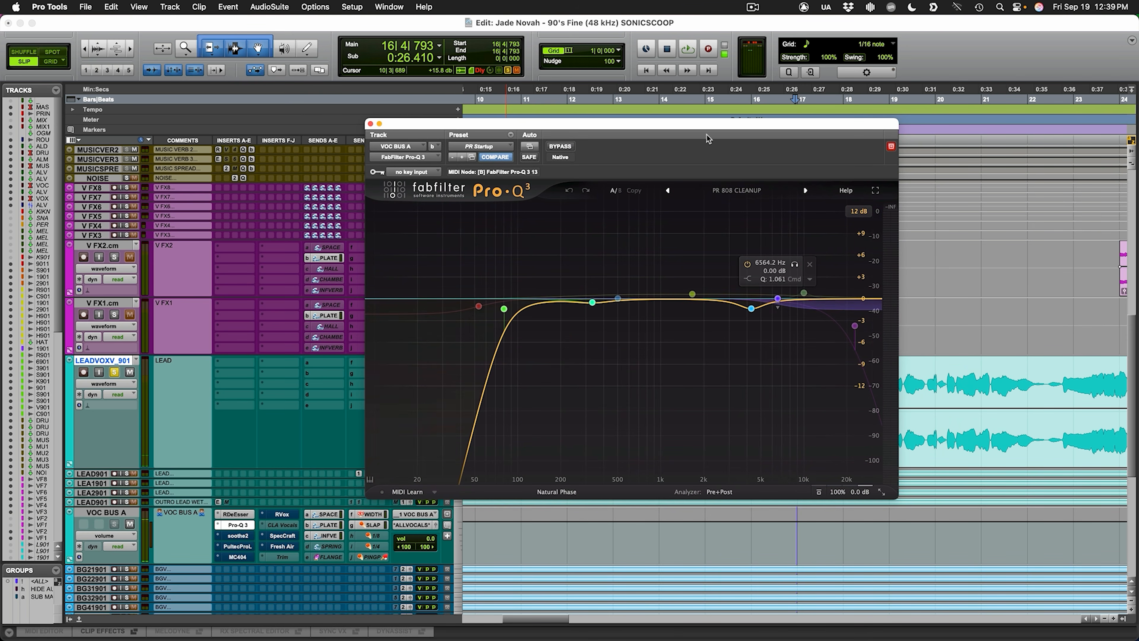
pyautogui.moveTo(708, 138); pyautogui.dragTo(656, 132)
pyautogui.press('space')
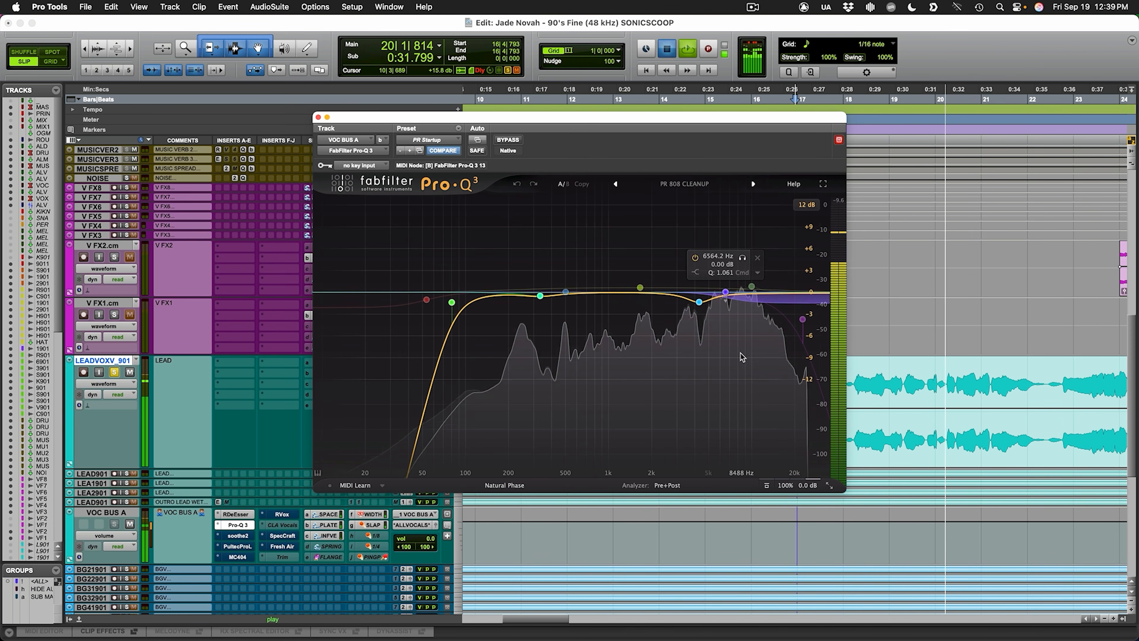
# Step: Replay verse 1 to examine the Pro-Q 3 analyzer, and select the dynamic high shelf band at 6564.2 Hz
pyautogui.press('space')
pyautogui.moveTo(753, 225); pyautogui.dragTo(730, 470)
pyautogui.press('space')
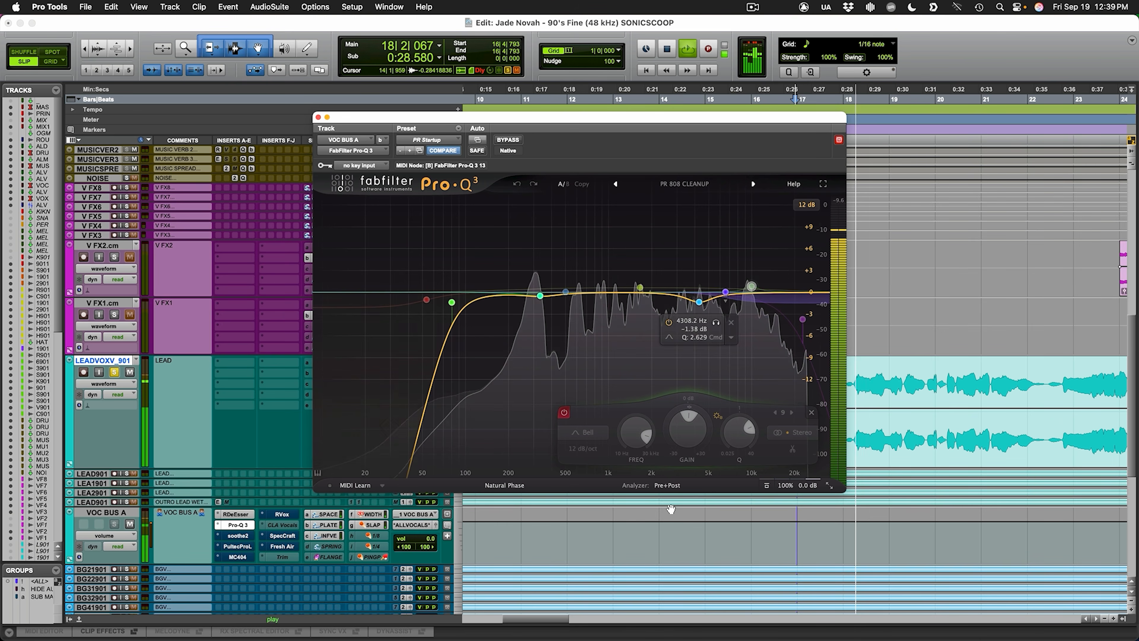
pyautogui.press('space')
pyautogui.click(726, 292)
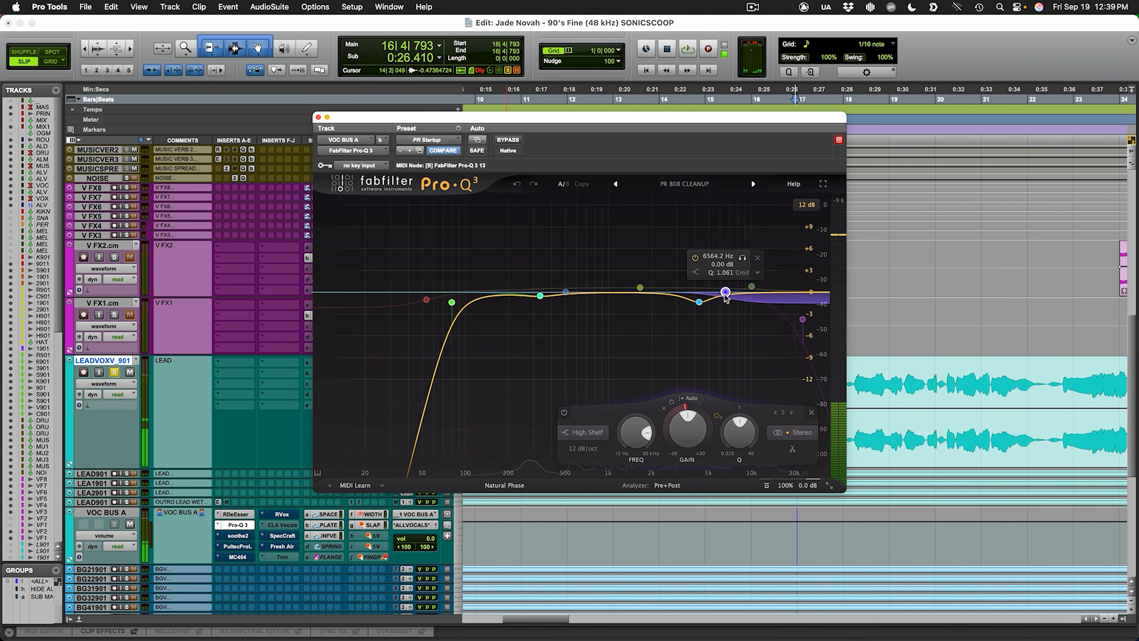
# Step: Close Pro-Q 3 and play the opening lead vocal phrase from 17|2|011 at a closer zoom
pyautogui.moveTo(748, 116); pyautogui.dragTo(465, 81)
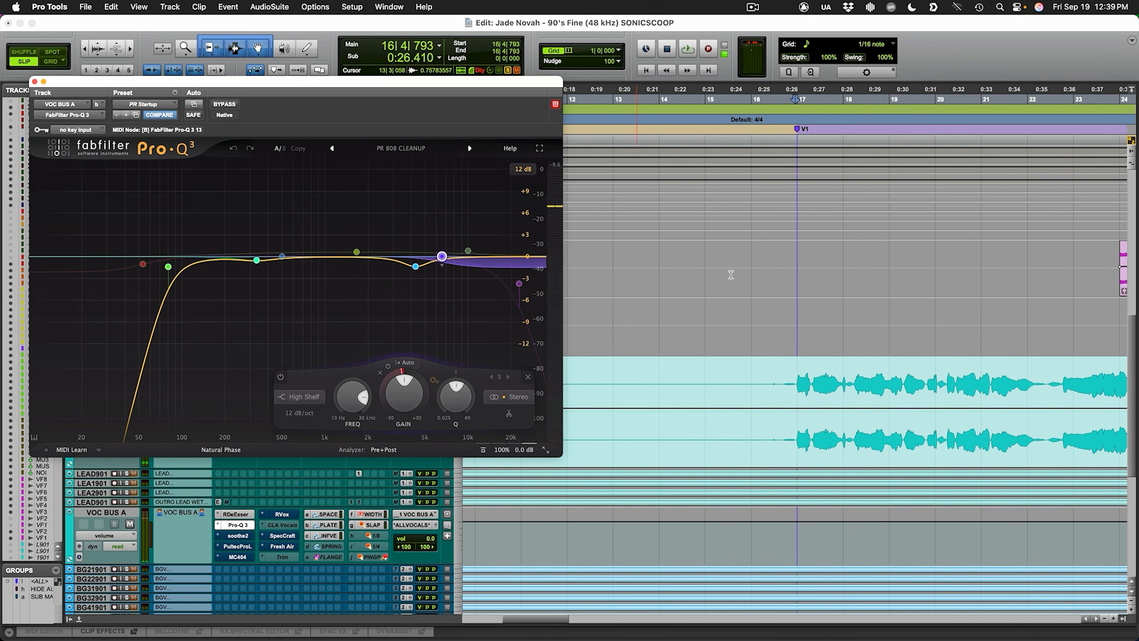
pyautogui.click(786, 361)
pyautogui.press('super+w')
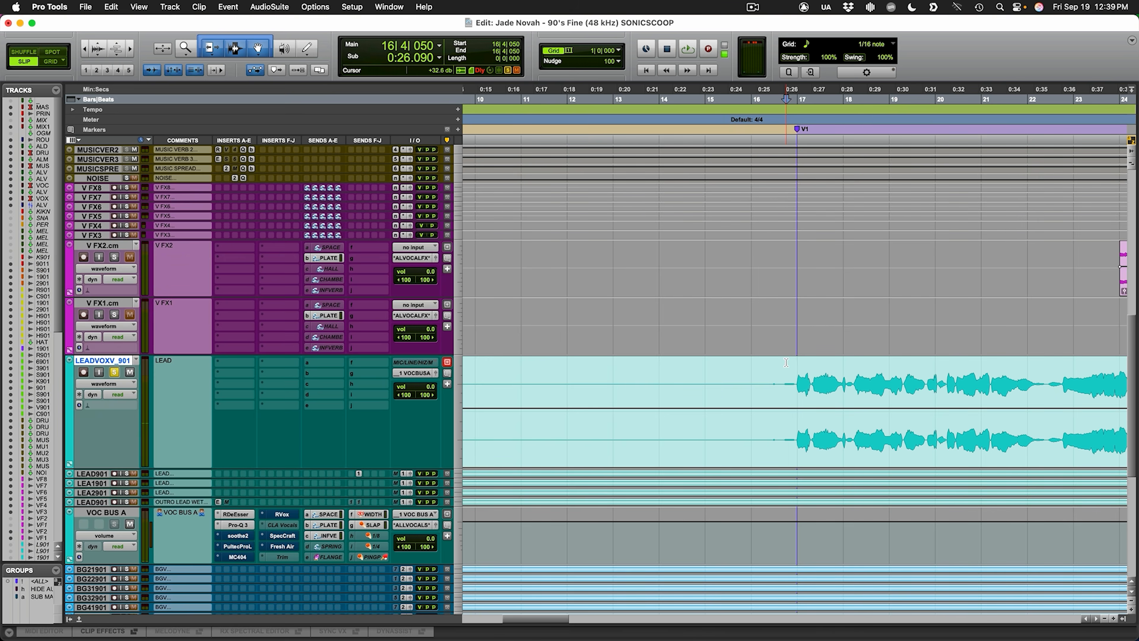
pyautogui.press('t')
pyautogui.press('t')
pyautogui.press('r')
pyautogui.click(841, 376)
pyautogui.press('t')
pyautogui.press('space')
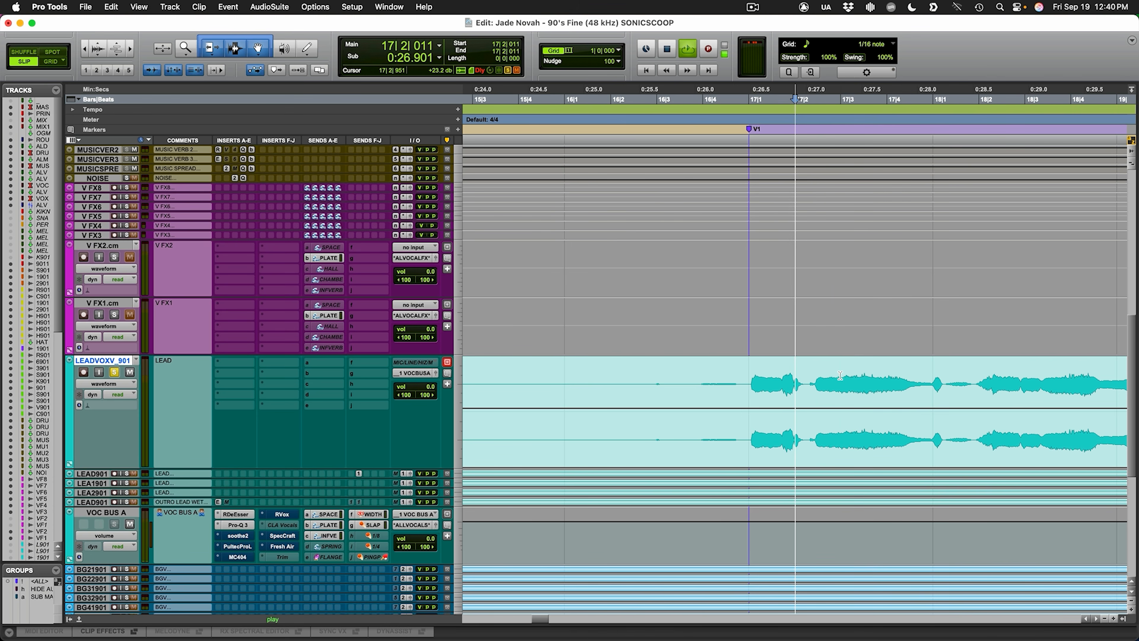
pyautogui.press('space')
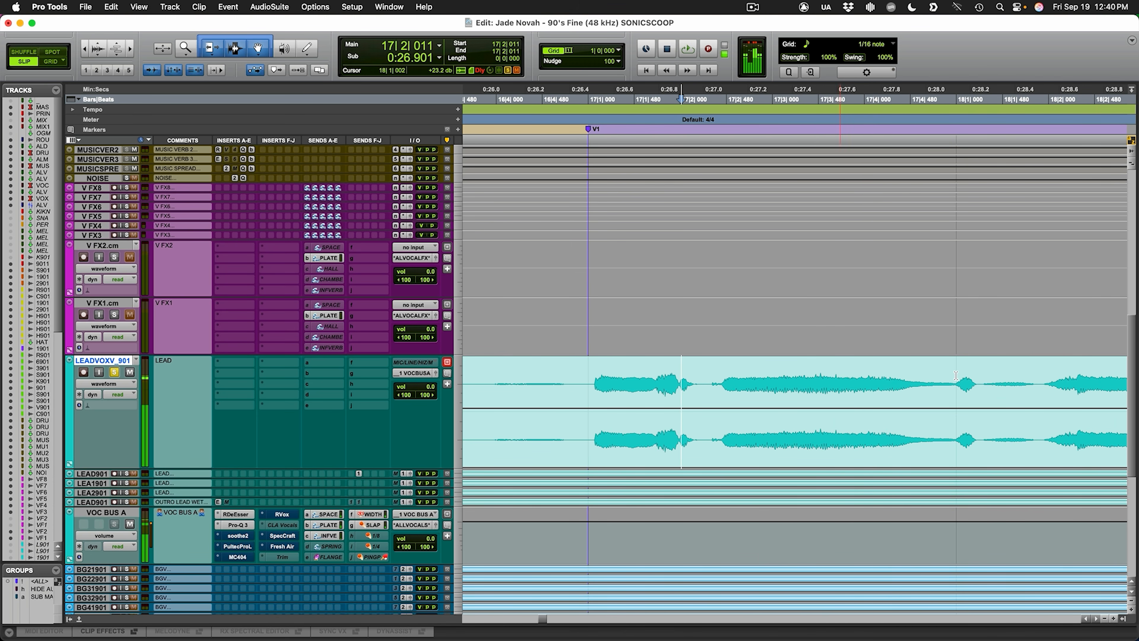
# Step: Try to lower the clip gain of the short lead vocal sound at 18|1, and play back the phrase around it
pyautogui.moveTo(957, 379); pyautogui.dragTo(979, 377)
pyautogui.hotkey('ctrl', 'Up')
pyautogui.press('t')
pyautogui.press('t')
pyautogui.moveTo(830, 442); pyautogui.dragTo(830, 459)
pyautogui.press('r')
pyautogui.click(703, 415)
pyautogui.press('space')
pyautogui.press('r')
pyautogui.scroll(-1, 848, 418)
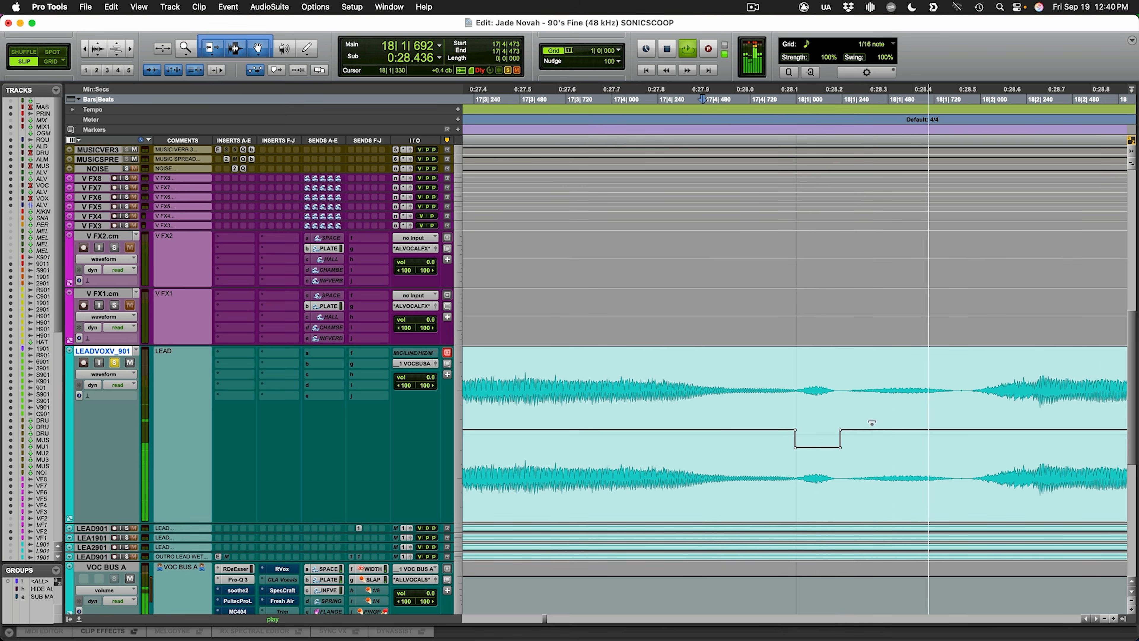
pyautogui.press('r')
pyautogui.press('space')
pyautogui.click(736, 402)
pyautogui.press('space')
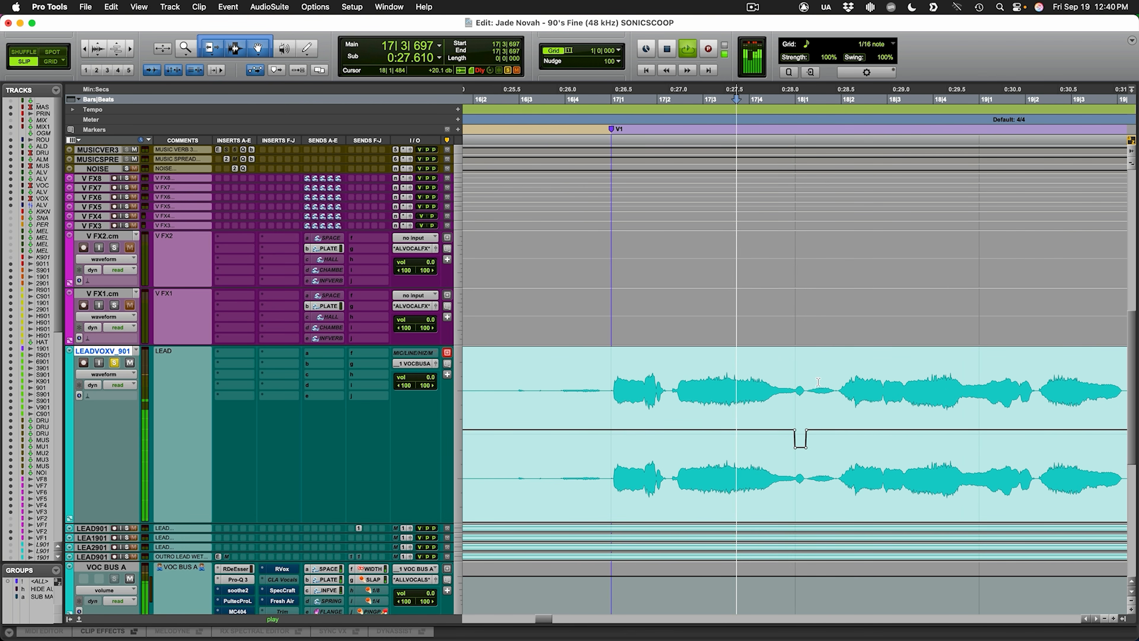
# Step: Try to lower the clip gain of the quiet lead vocal section from 18|1|237 to 18|1|893, and play it back
pyautogui.moveTo(806, 382); pyautogui.dragTo(839, 379)
pyautogui.press('space')
pyautogui.moveTo(822, 425); pyautogui.dragTo(822, 445)
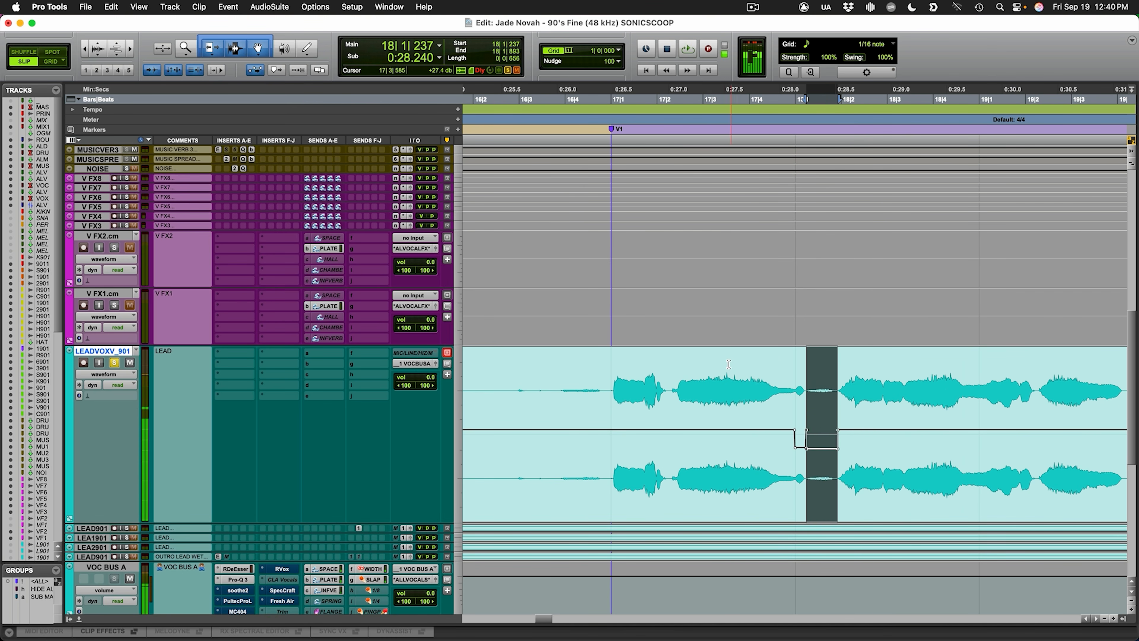
pyautogui.click(729, 406)
pyautogui.press('space')
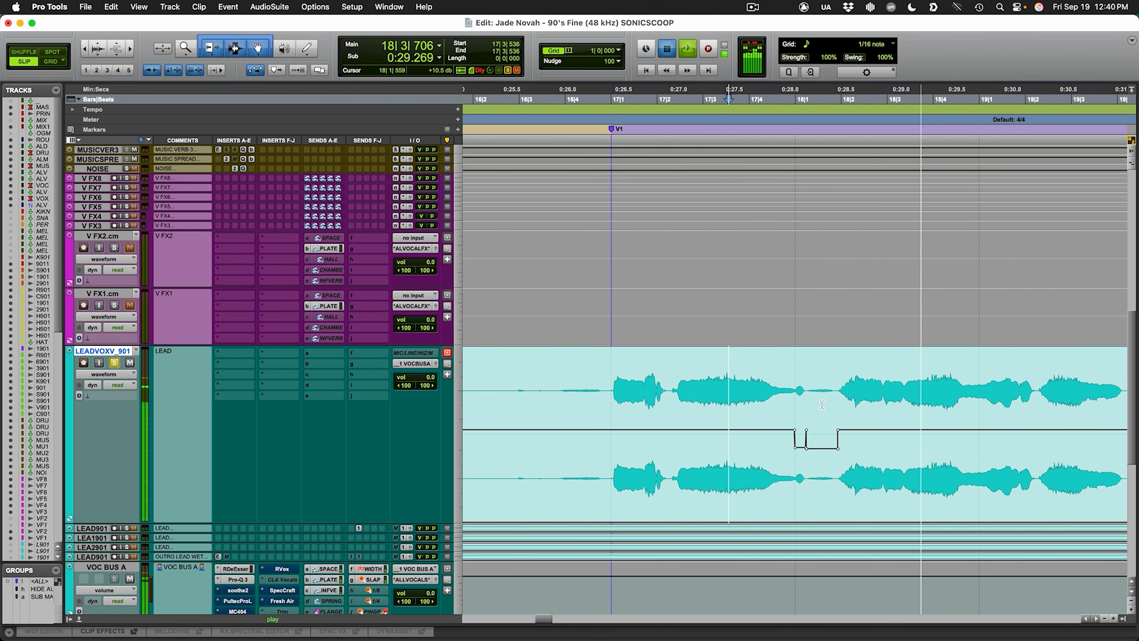
pyautogui.press('space')
# Step: Undo the clip gain reductions on the lead vocal around bar 18
pyautogui.press('super+z')
pyautogui.press('r')
pyautogui.press('r')
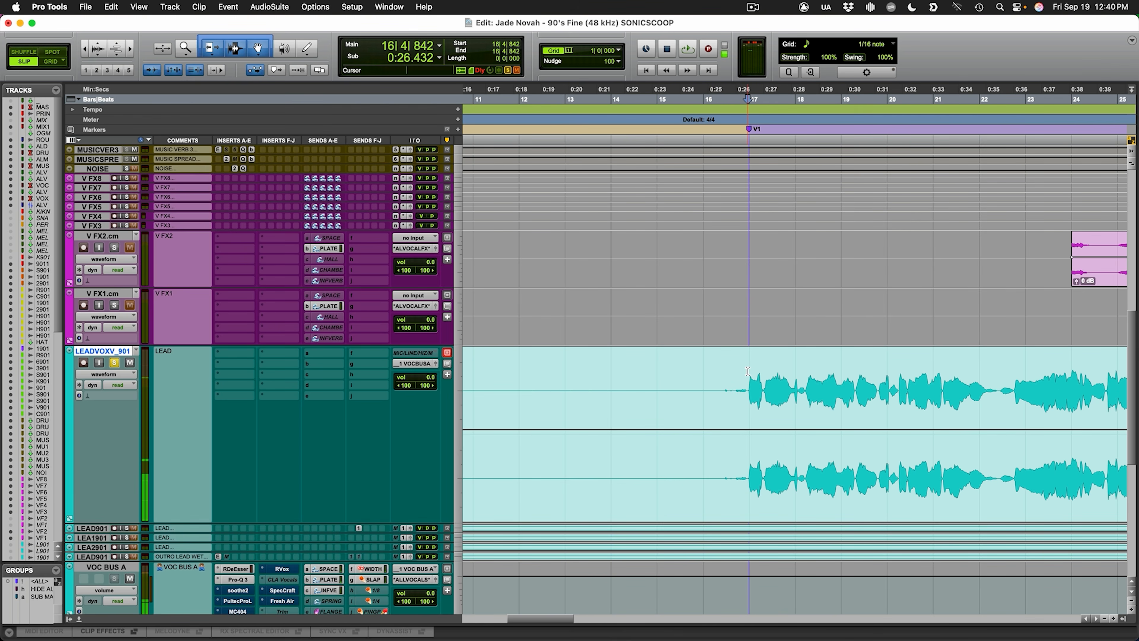
# Step: Open and enable soothe2 on VOC BUS A, and play the lead vocal through it from 17|1|328
pyautogui.scroll(-2, 747, 372)
pyautogui.scroll(-6, 758, 379)
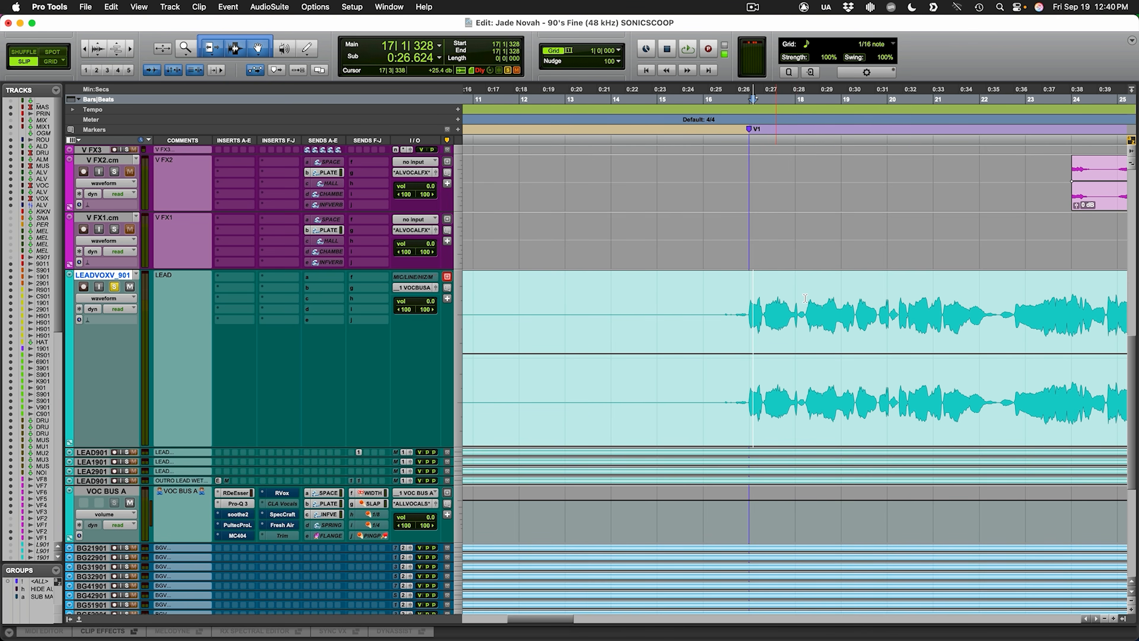
pyautogui.press('r')
pyautogui.press('r')
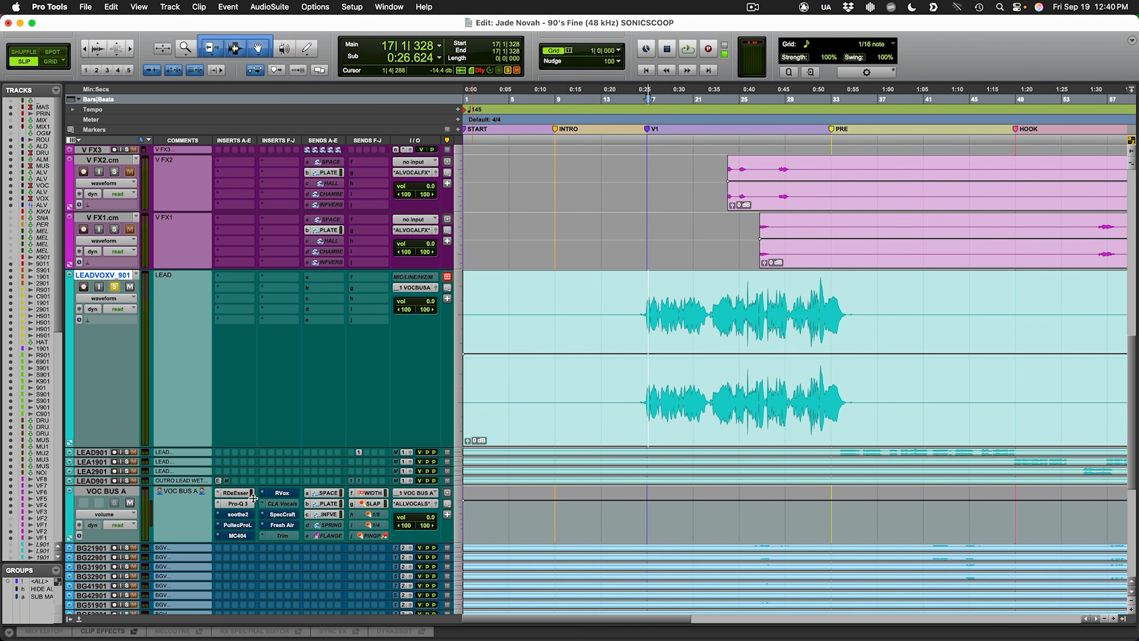
pyautogui.click(238, 514)
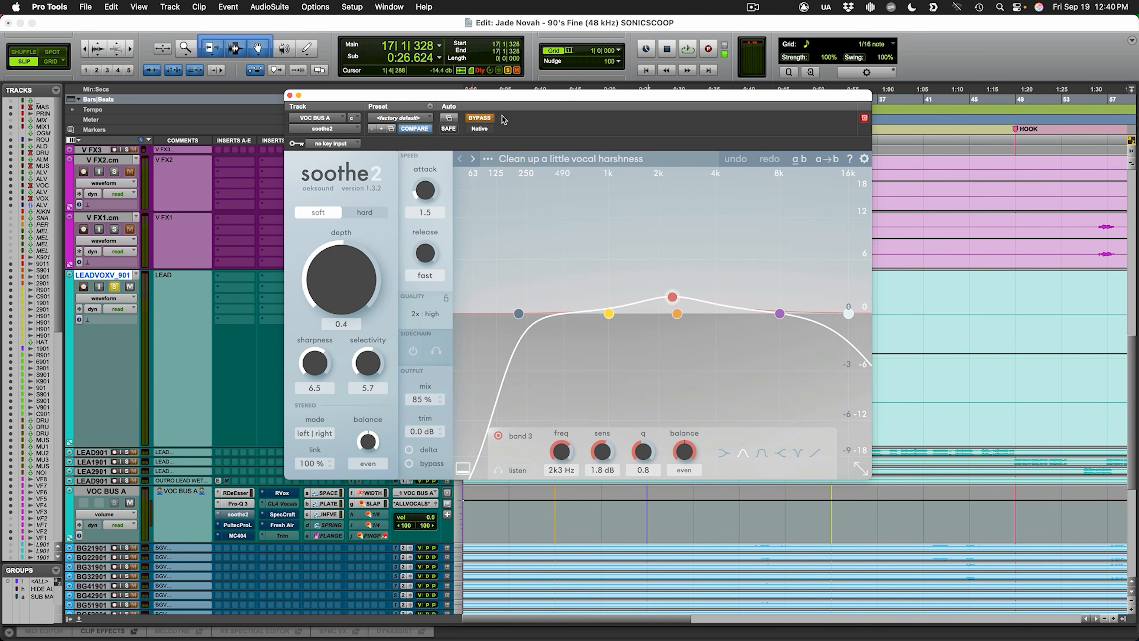
pyautogui.press('space')
pyautogui.moveTo(488, 102); pyautogui.dragTo(538, 102)
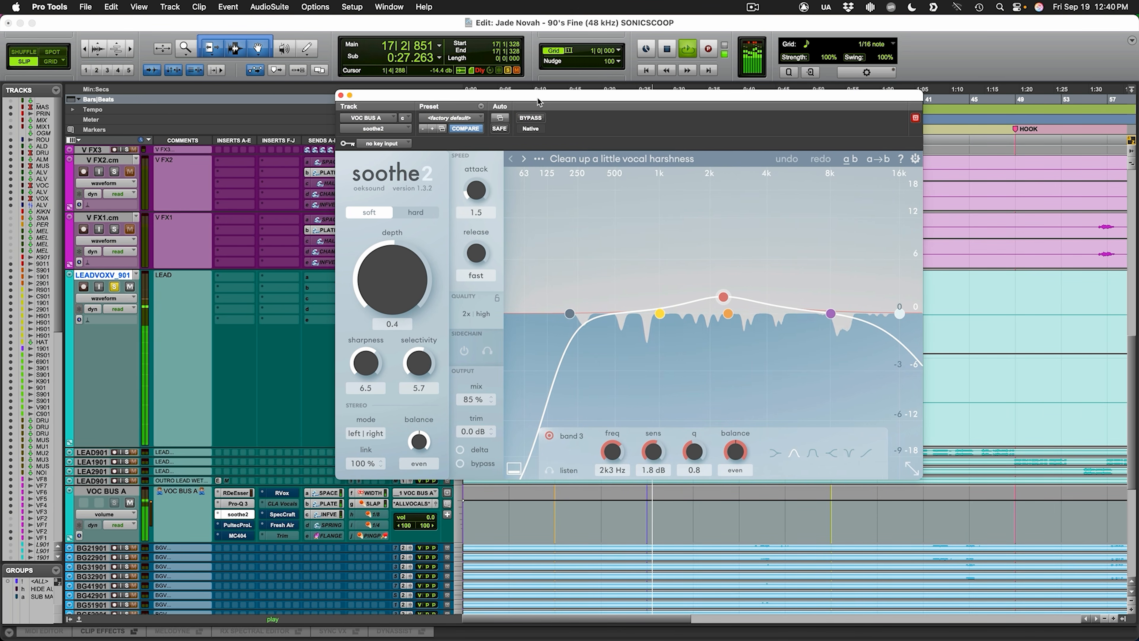
# Step: Play the lead vocal from 17|1|328 and compare it with soothe2 bypassed and active on VOC BUS A
pyautogui.click(534, 119)
pyautogui.click(534, 119)
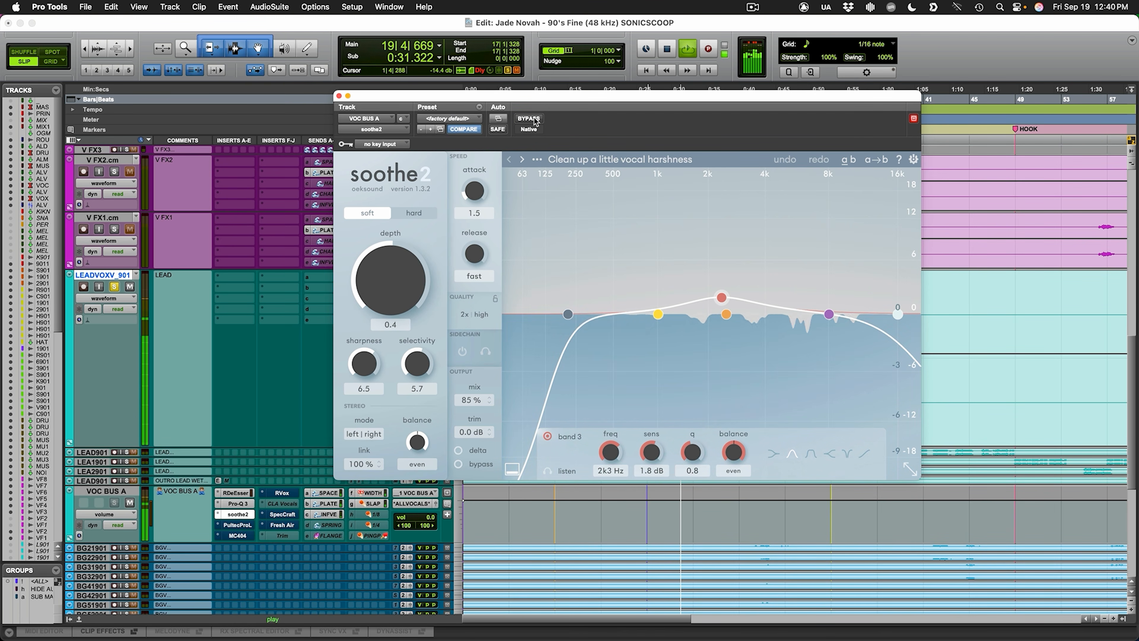
pyautogui.press('space')
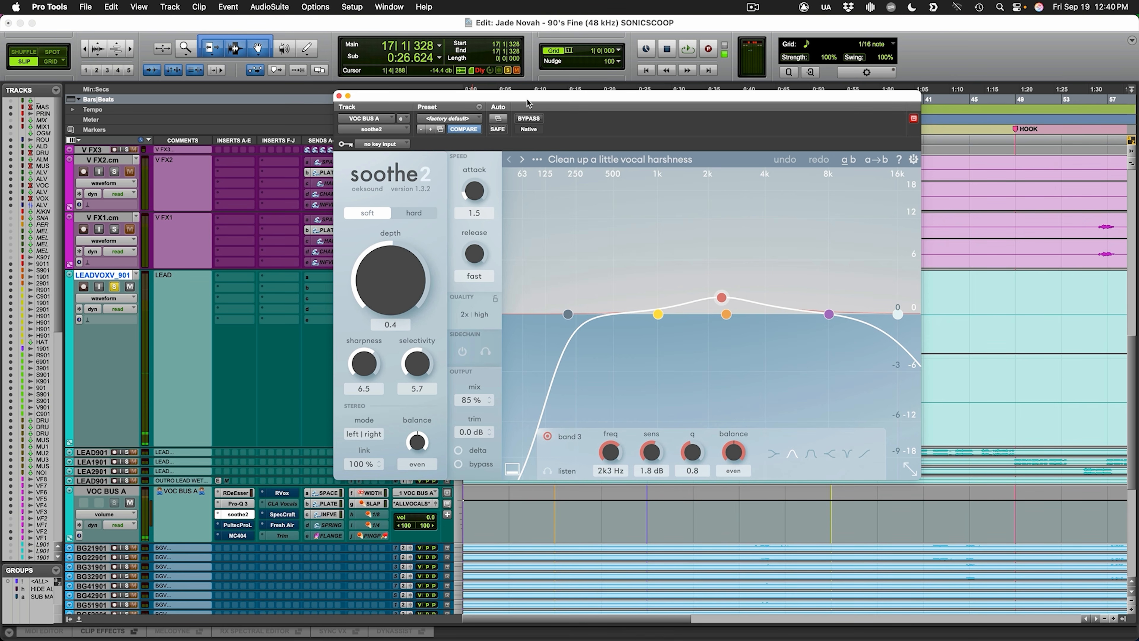
pyautogui.moveTo(528, 101); pyautogui.dragTo(566, 101)
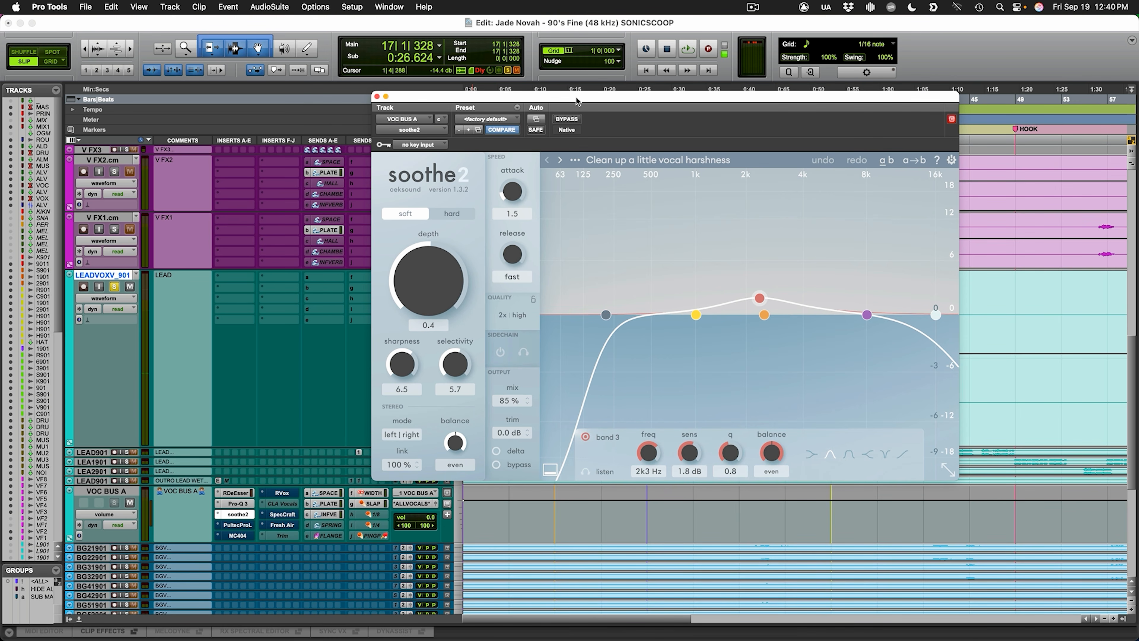
pyautogui.press('space')
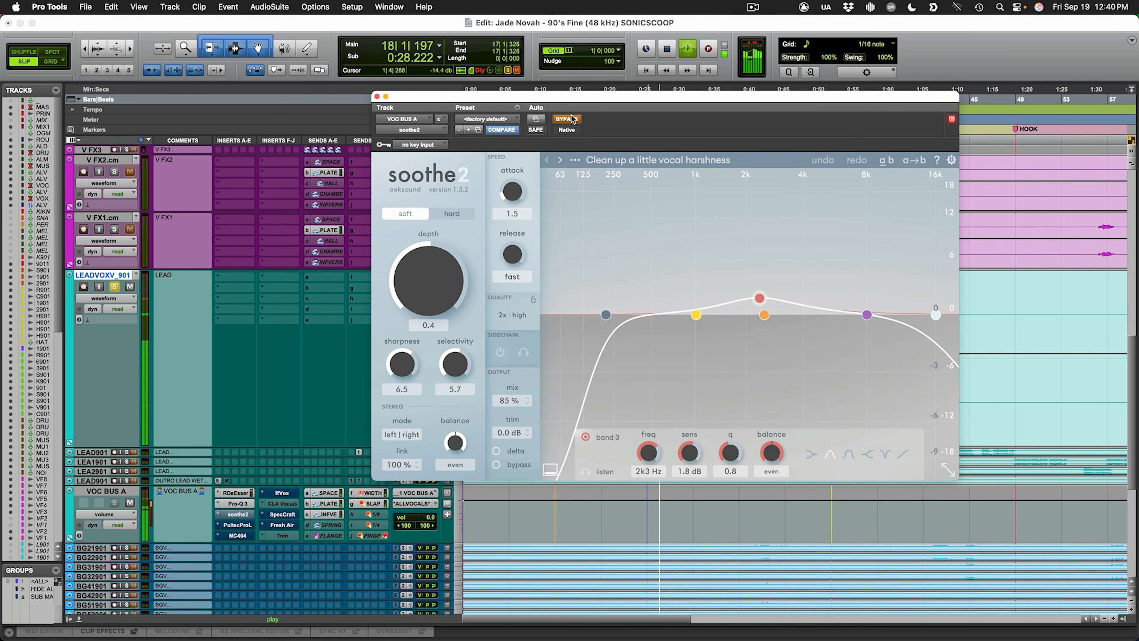
pyautogui.click(566, 119)
pyautogui.press('space')
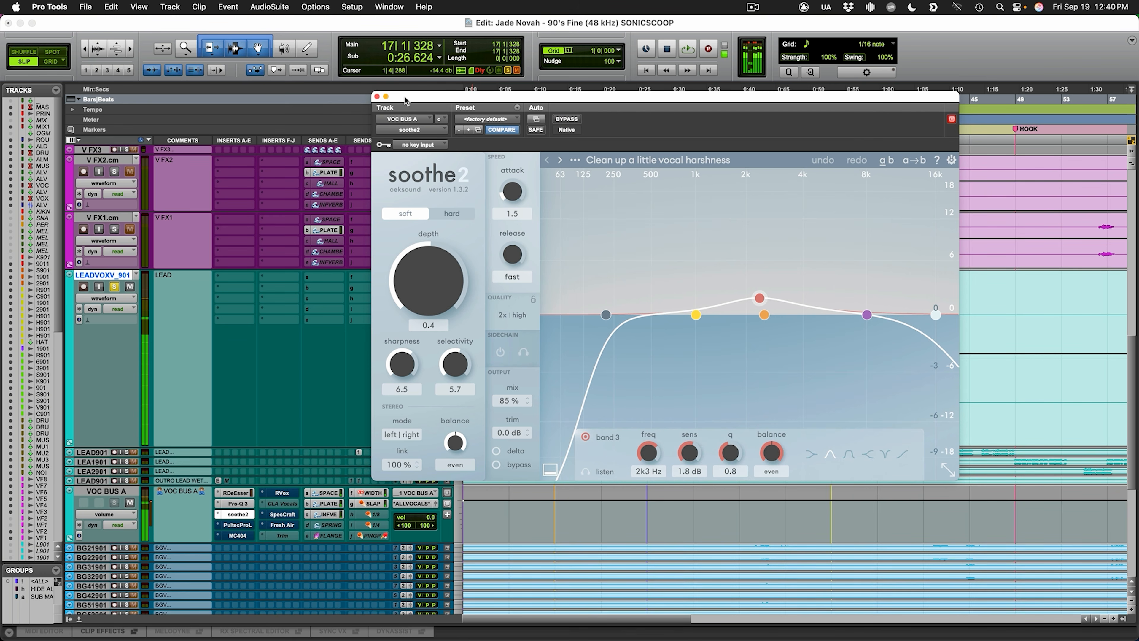
# Step: Move soothe2 aside, reopen it for one more short playback of the lead vocal, and close it
pyautogui.moveTo(405, 101); pyautogui.dragTo(497, 101)
pyautogui.click(237, 515)
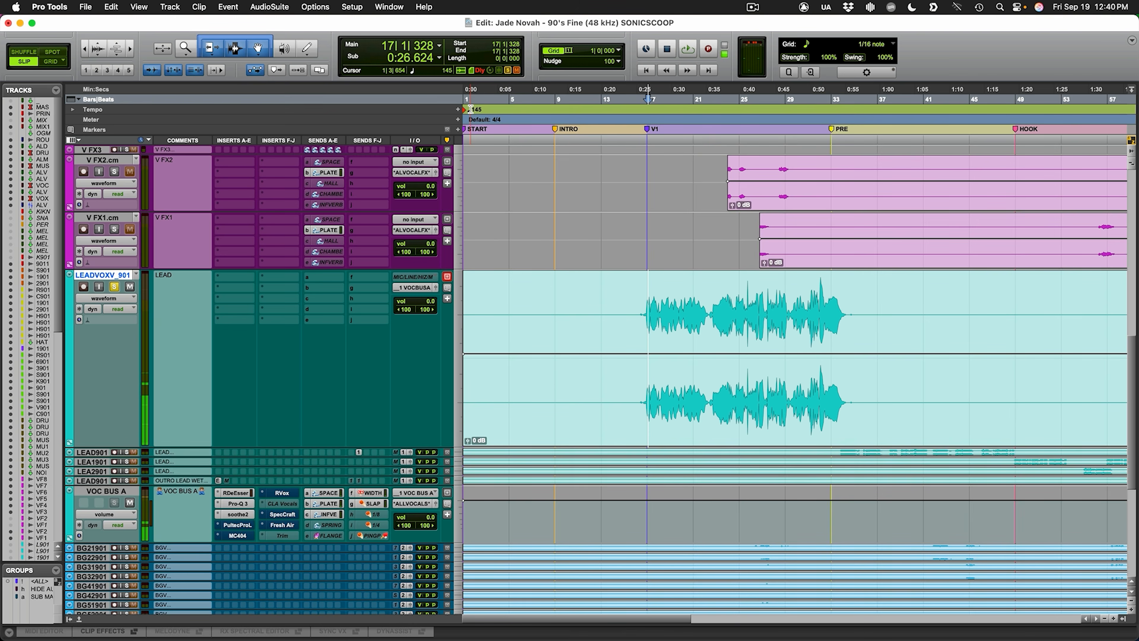
pyautogui.click(238, 514)
pyautogui.press('space')
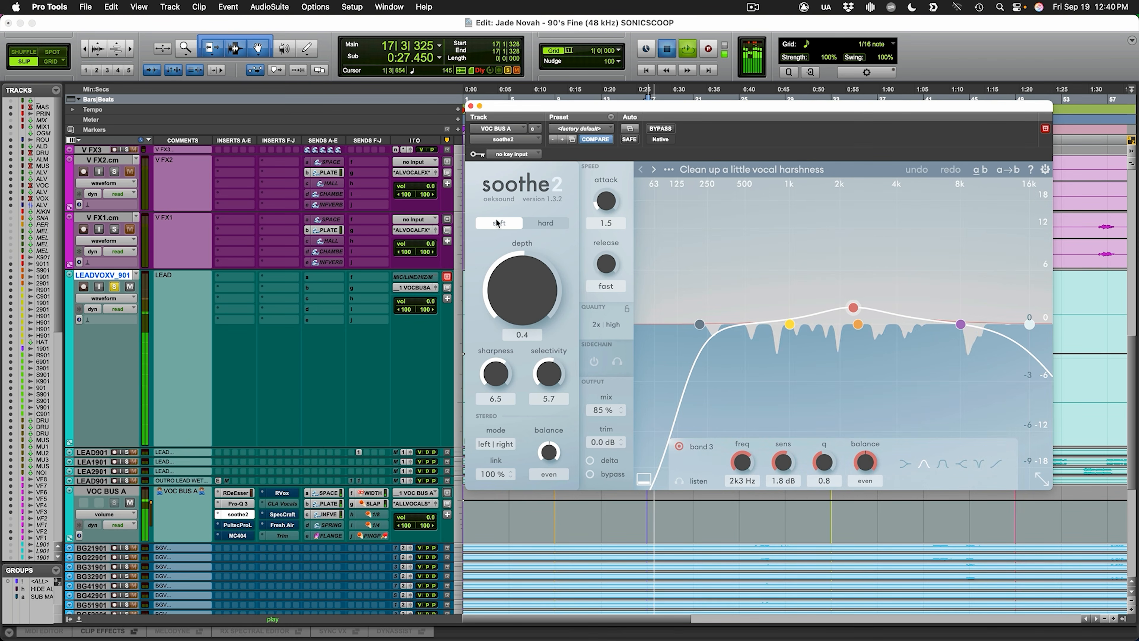
pyautogui.press('space')
pyautogui.click(471, 107)
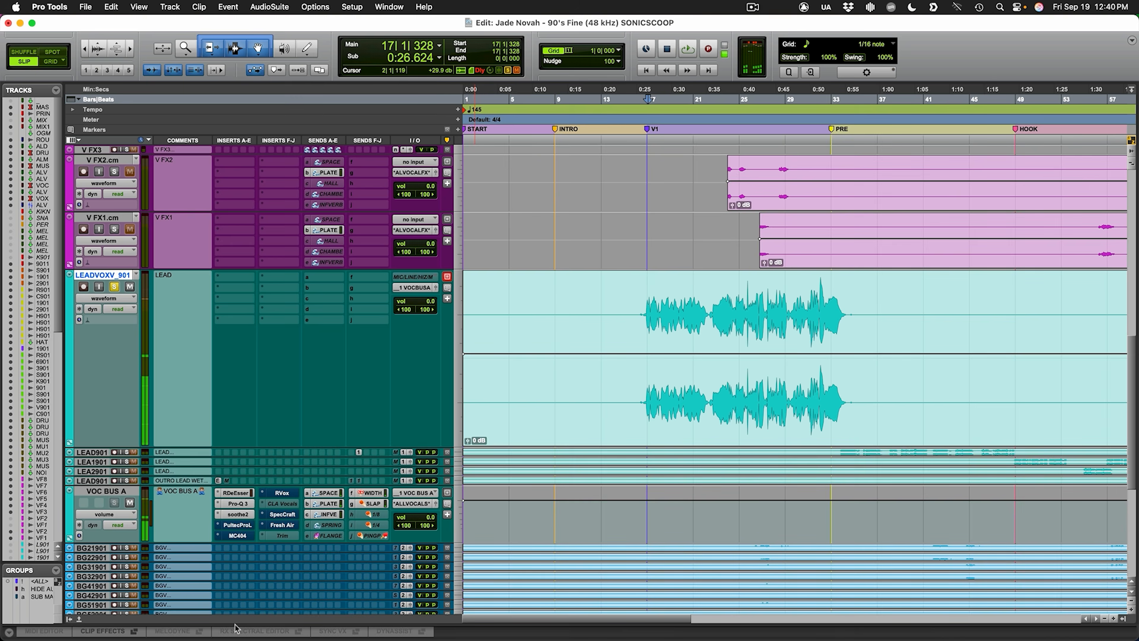
# Step: Enable UAD Pultec-Pro Legacy on VOC BUS A, and compare the lead vocal with it bypassed and active during playback
pyautogui.click(249, 526)
pyautogui.click(662, 130)
pyautogui.press('space')
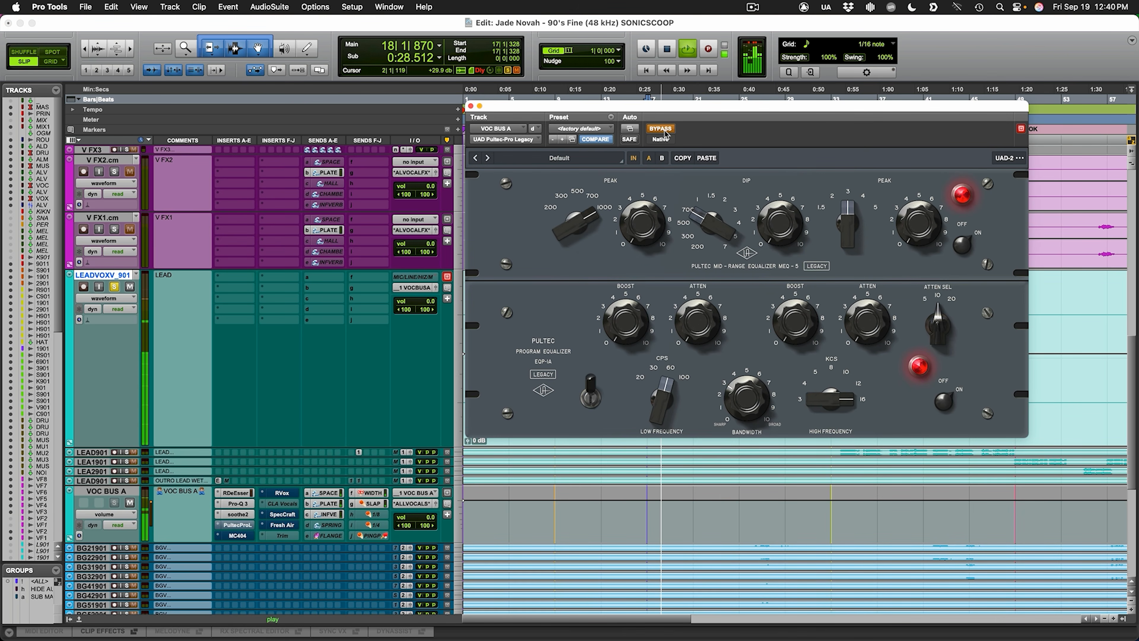
pyautogui.click(470, 106)
pyautogui.press('space')
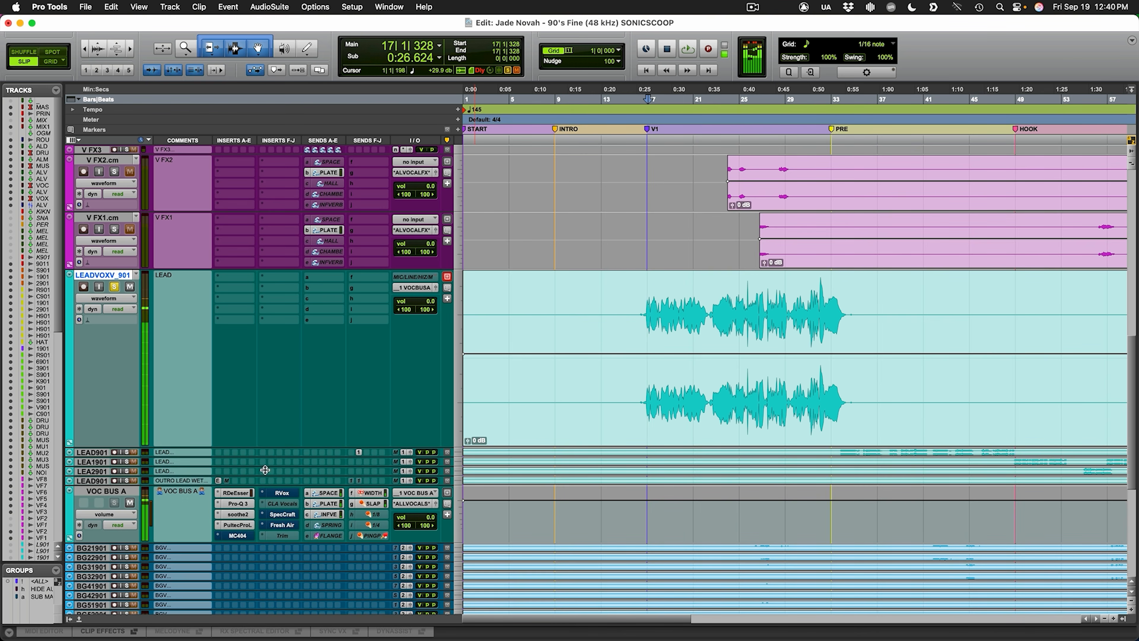
# Step: Enable the MC404 multi-band compressor on VOC BUS A, and compare the playing lead vocal with it bypassed and active
pyautogui.click(237, 535)
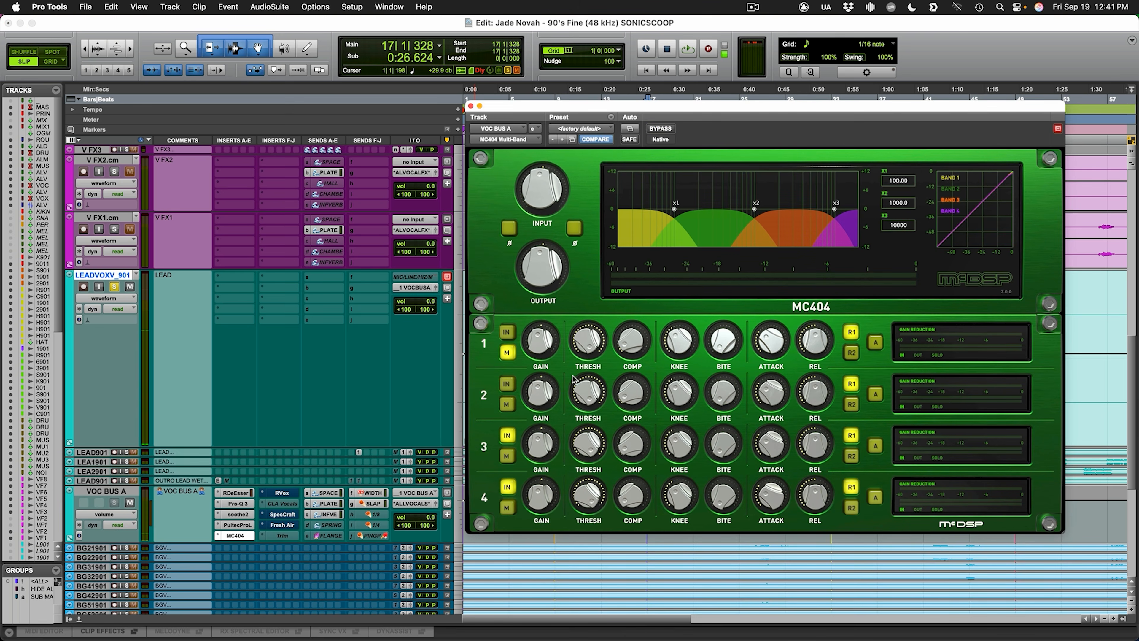
pyautogui.press('space')
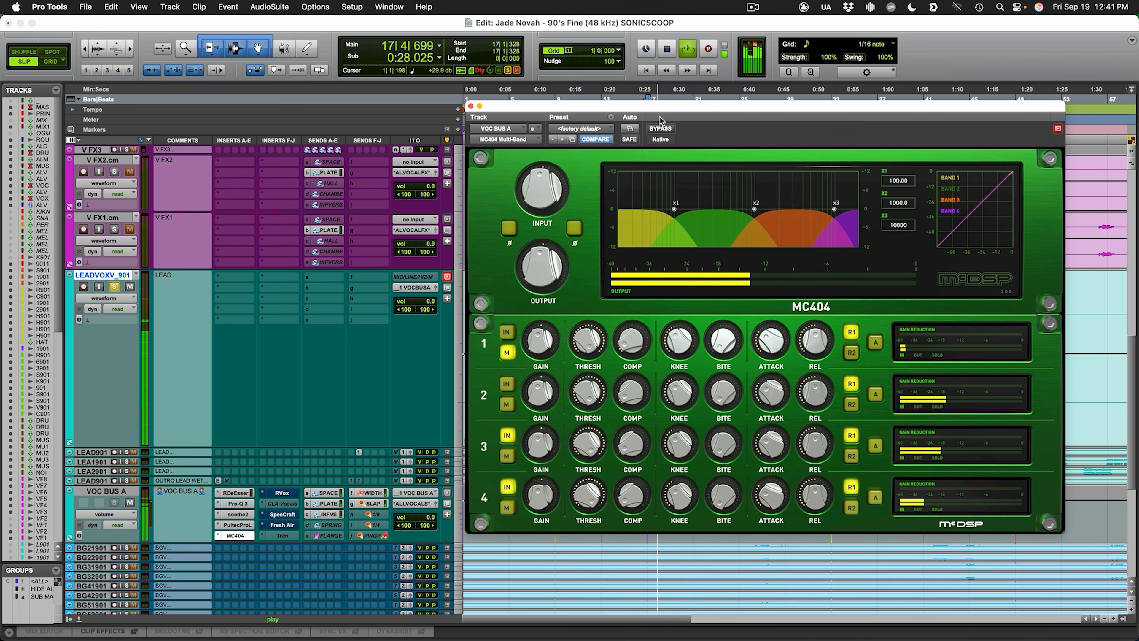
pyautogui.click(661, 129)
pyautogui.click(660, 129)
pyautogui.press('space')
pyautogui.moveTo(492, 106); pyautogui.dragTo(503, 115)
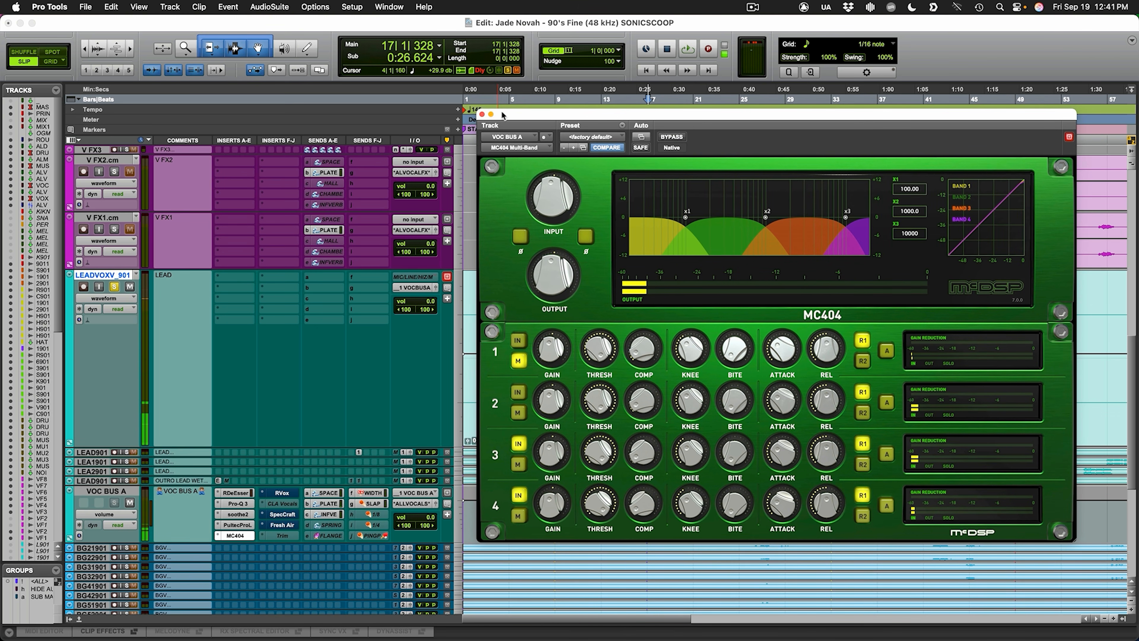
pyautogui.click(482, 115)
# Step: Open and enable RVox on VOC BUS A, and start playing the lead vocal through it from 17|1|328
pyautogui.click(282, 492)
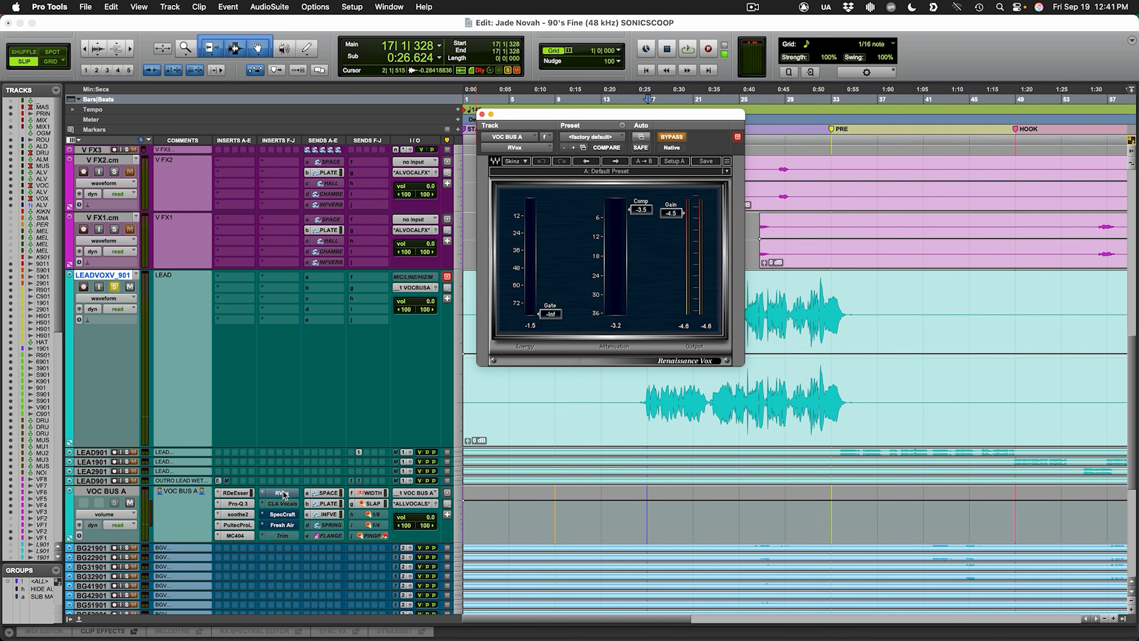
pyautogui.click(283, 493)
pyautogui.click(284, 494)
pyautogui.moveTo(686, 114); pyautogui.dragTo(542, 64)
pyautogui.press('space')
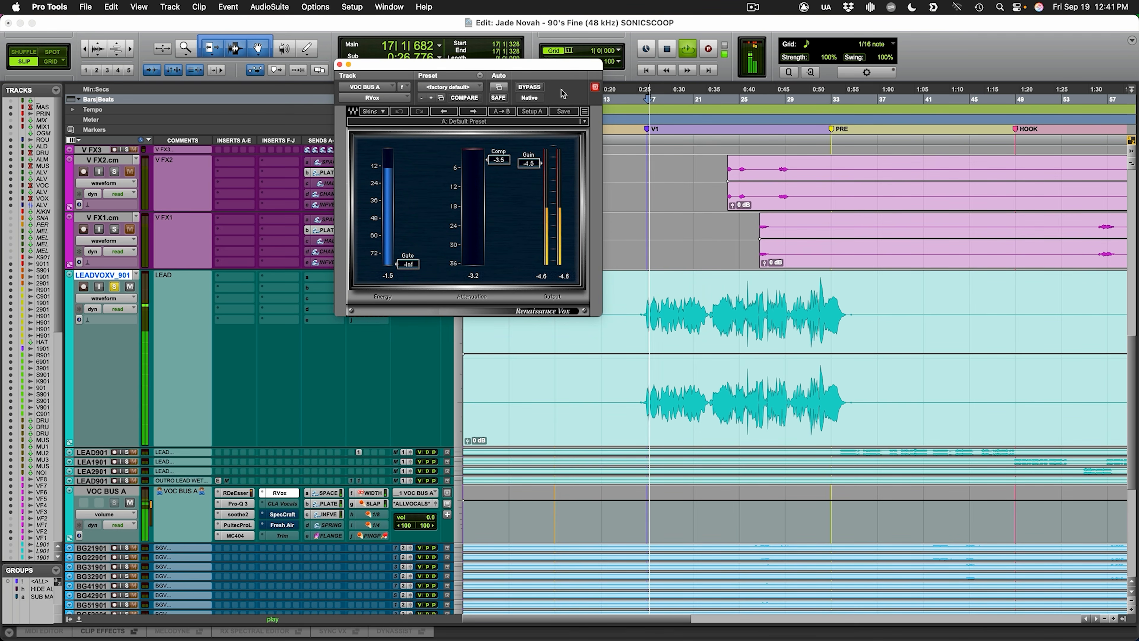
# Step: Compare the playing lead vocal with RVox bypassed and active, and point out its Gain and Gate controls
pyautogui.click(540, 87)
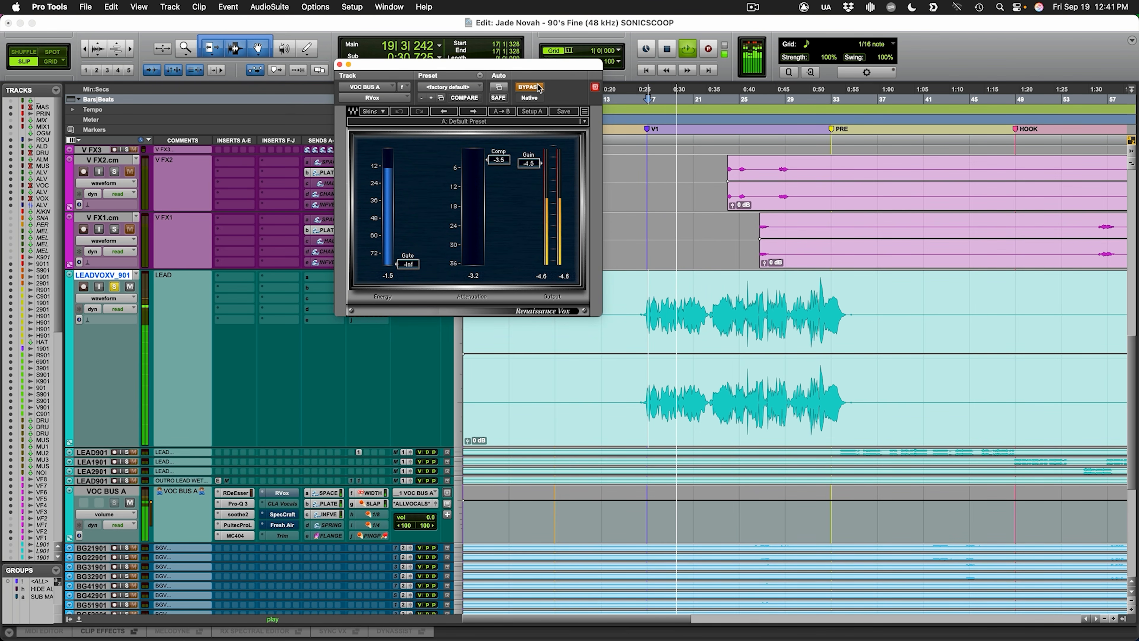
pyautogui.click(539, 88)
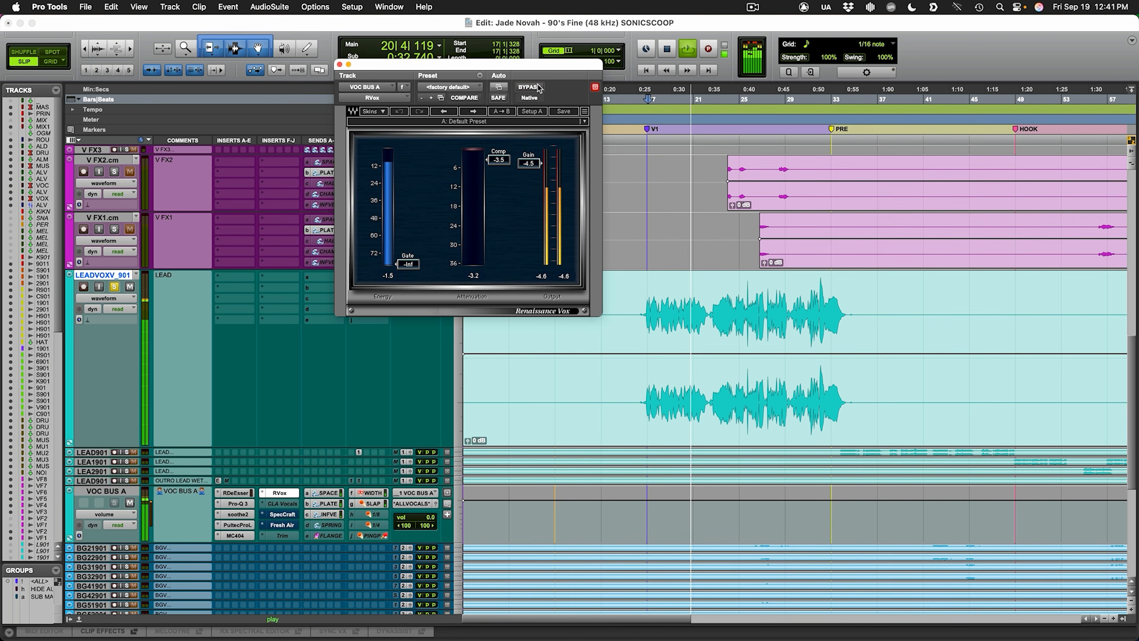
pyautogui.press('space')
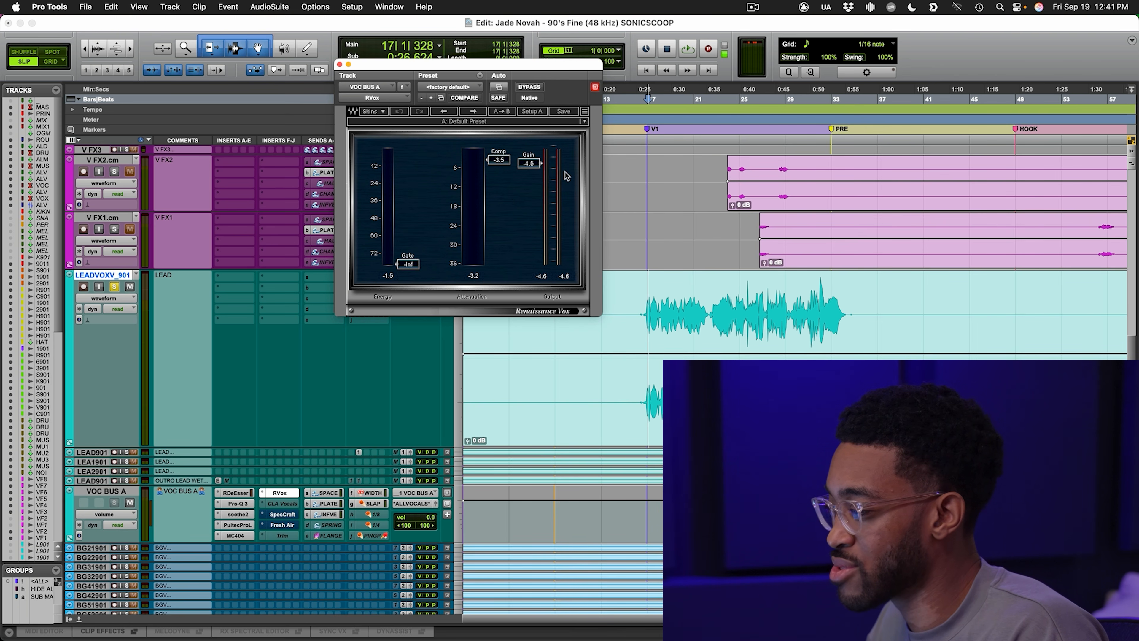
pyautogui.click(529, 164)
pyautogui.moveTo(408, 264); pyautogui.dragTo(408, 263)
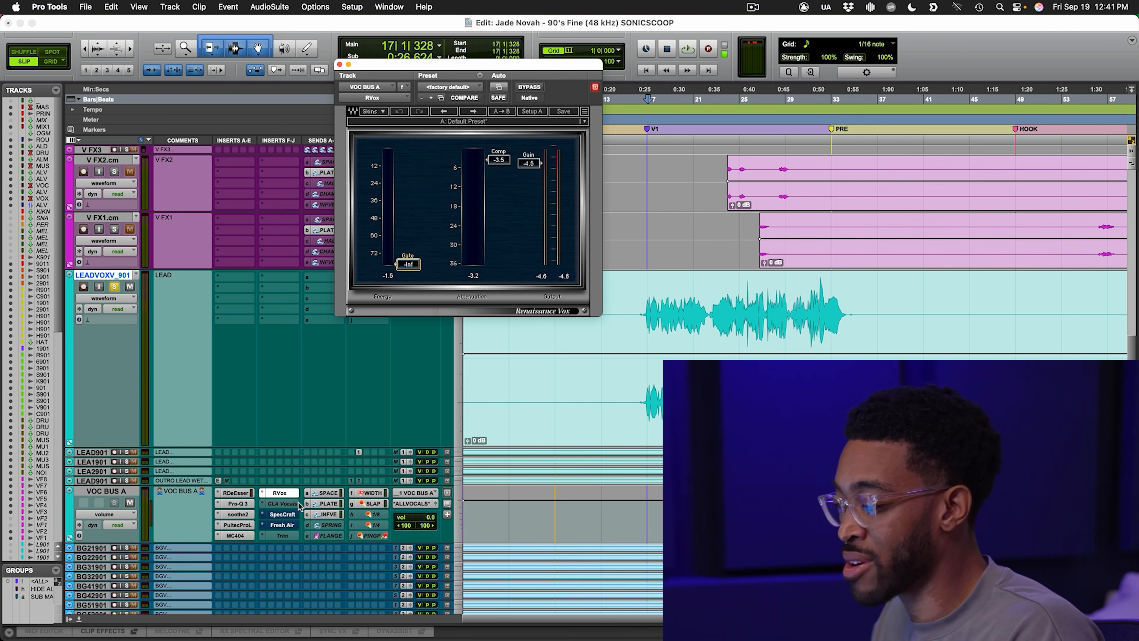
# Step: Open and enable SpecCraft on VOC BUS A, and play the start of the lead vocal phrase through it several times
pyautogui.click(280, 514)
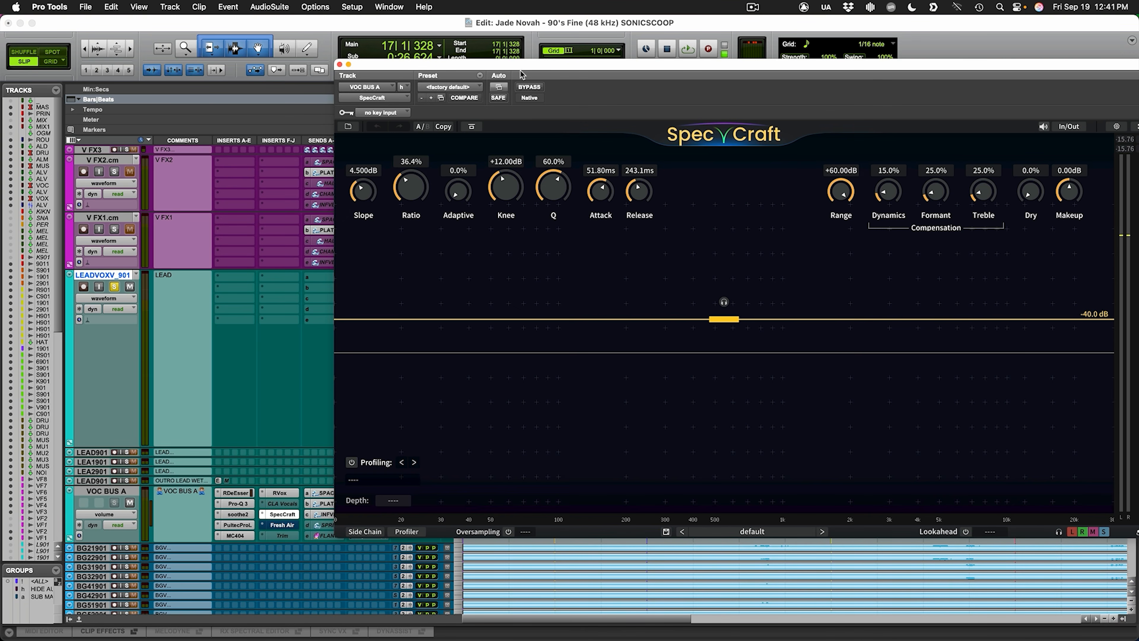
pyautogui.moveTo(522, 64); pyautogui.dragTo(410, 71)
pyautogui.press('space')
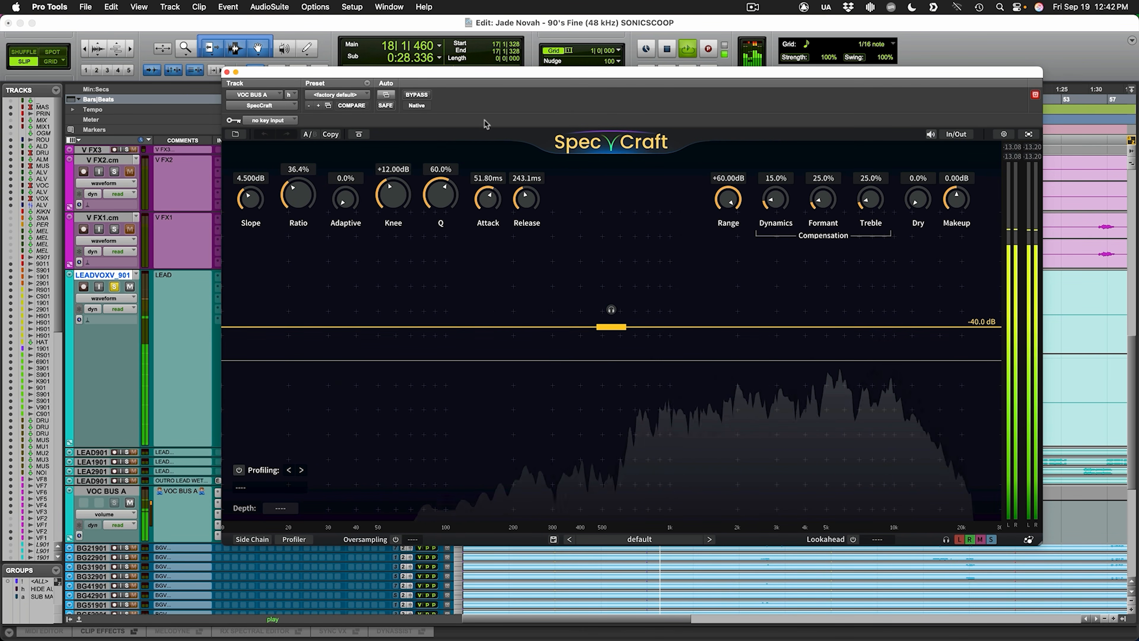
pyautogui.press('space')
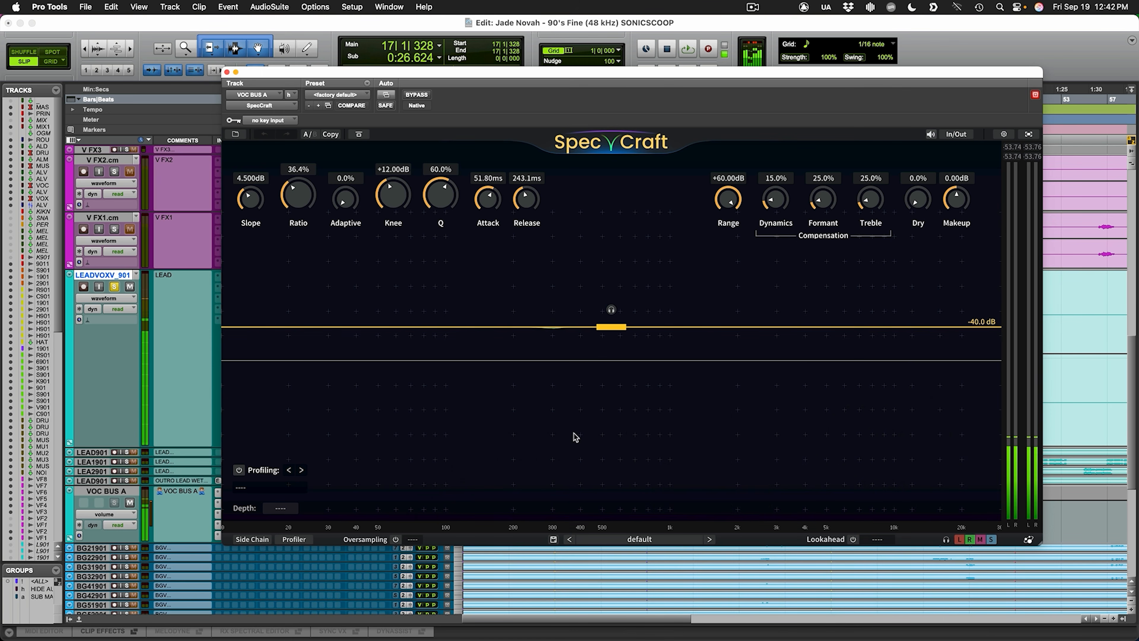
pyautogui.press('space')
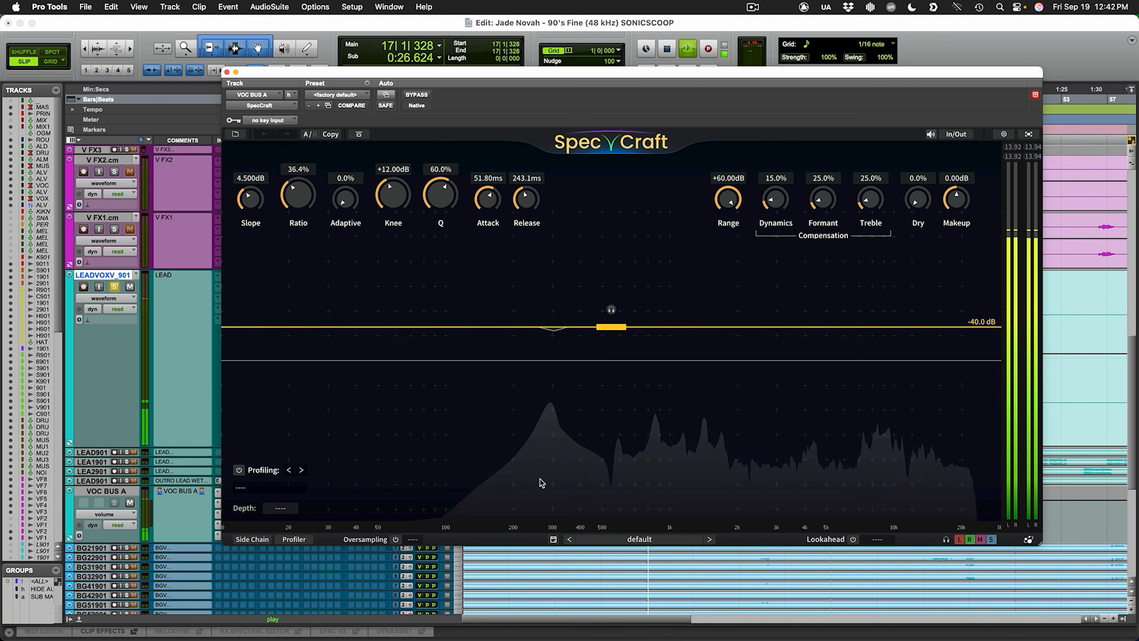
pyautogui.press('space')
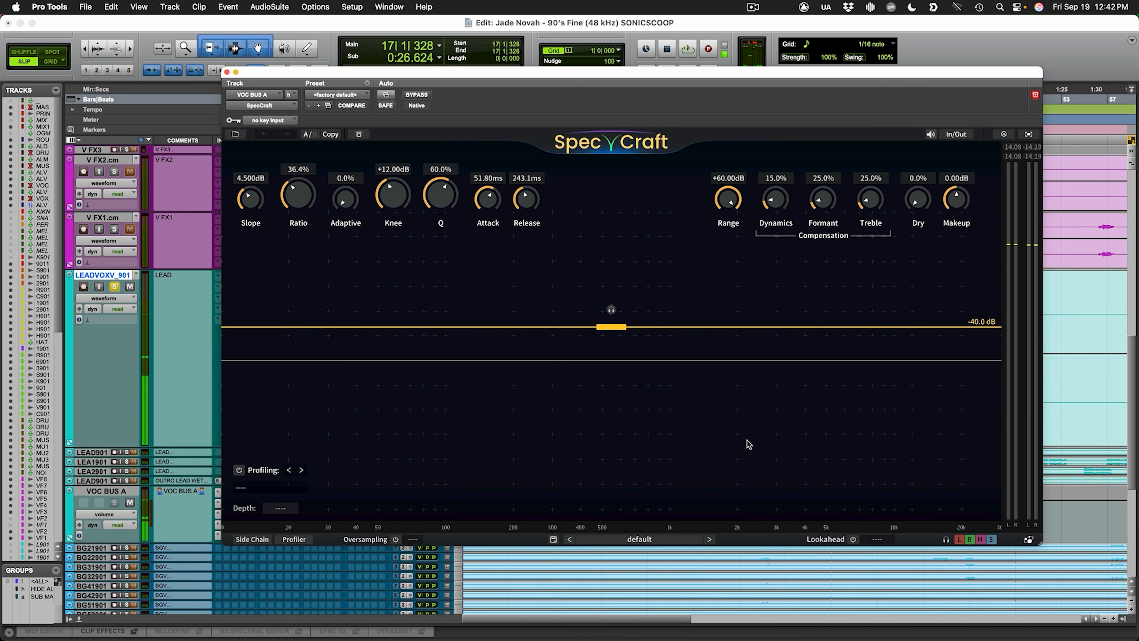
pyautogui.press('space')
pyautogui.press('space')
# Step: Try lowering SpecCraft's threshold to about -65.7 dB while the lead vocal plays, and undo the change
pyautogui.moveTo(521, 80); pyautogui.dragTo(687, 75)
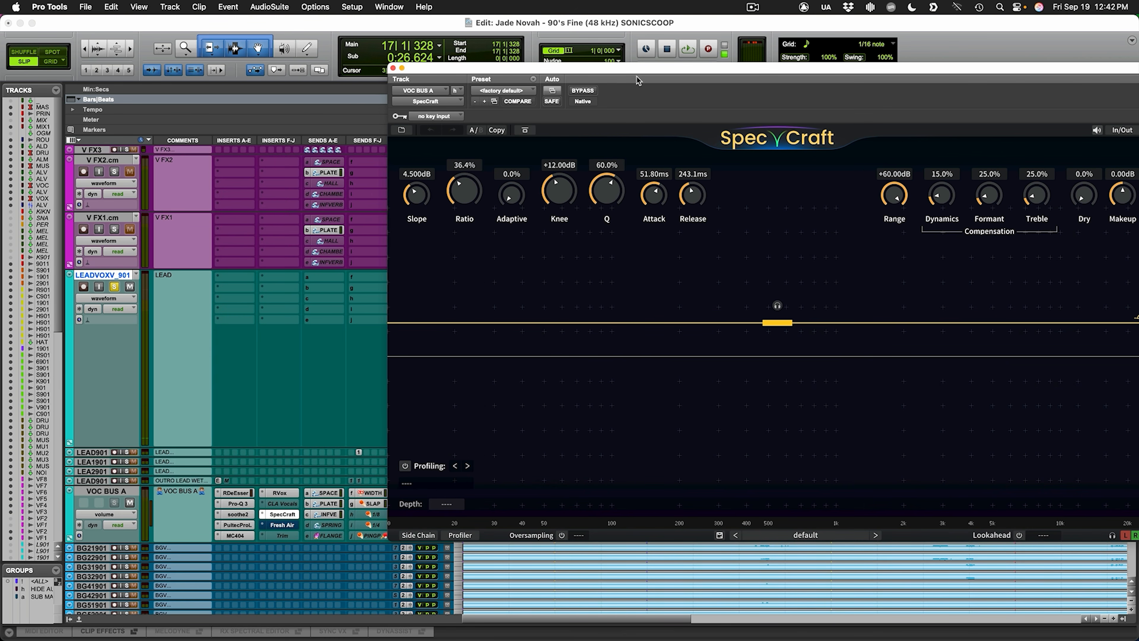
pyautogui.moveTo(640, 73); pyautogui.dragTo(458, 38)
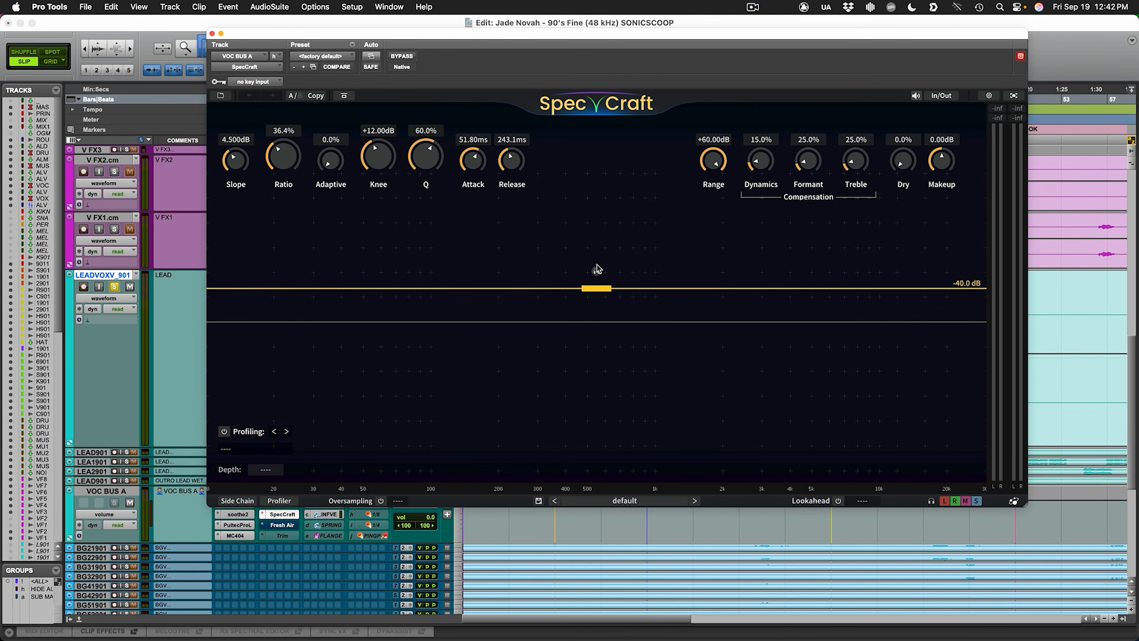
pyautogui.press('space')
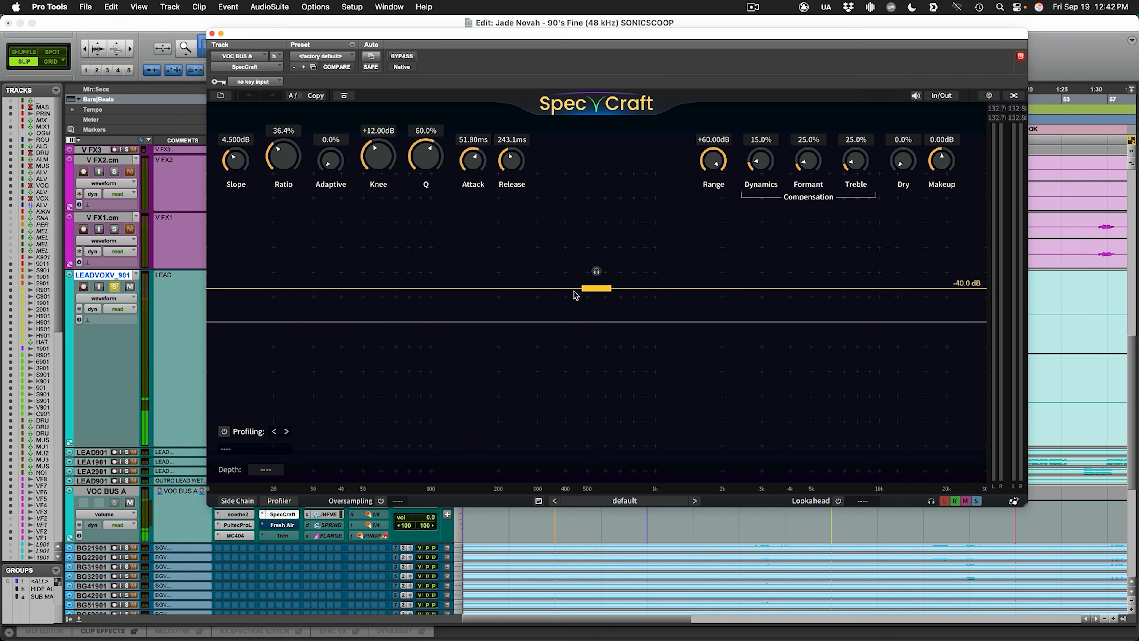
pyautogui.press('space')
pyautogui.moveTo(576, 290); pyautogui.dragTo(588, 373)
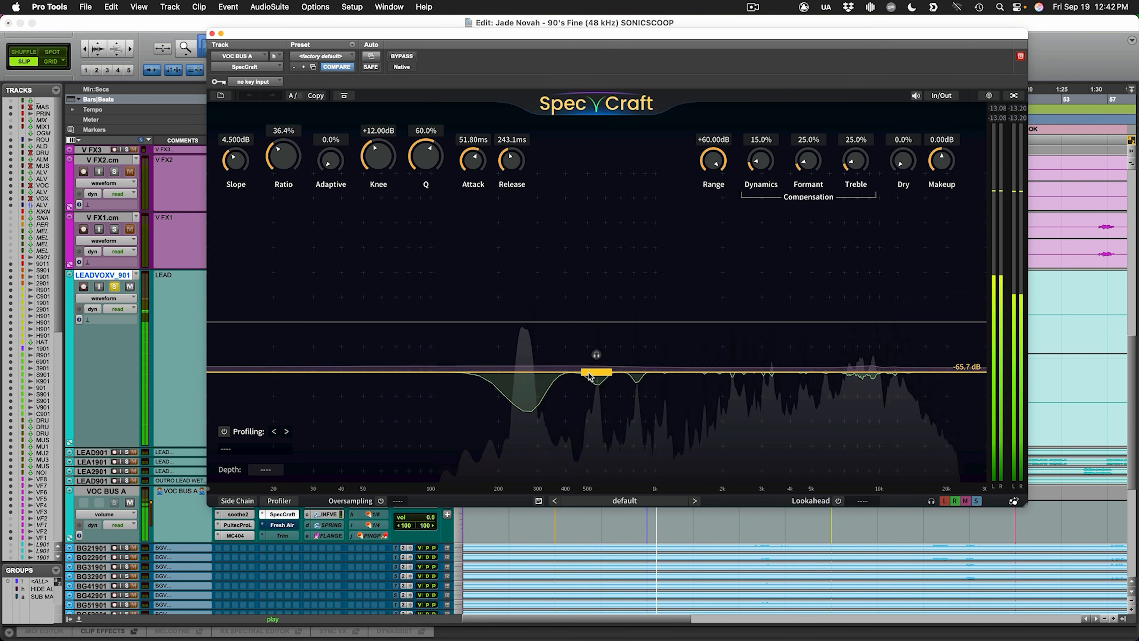
pyautogui.click(252, 96)
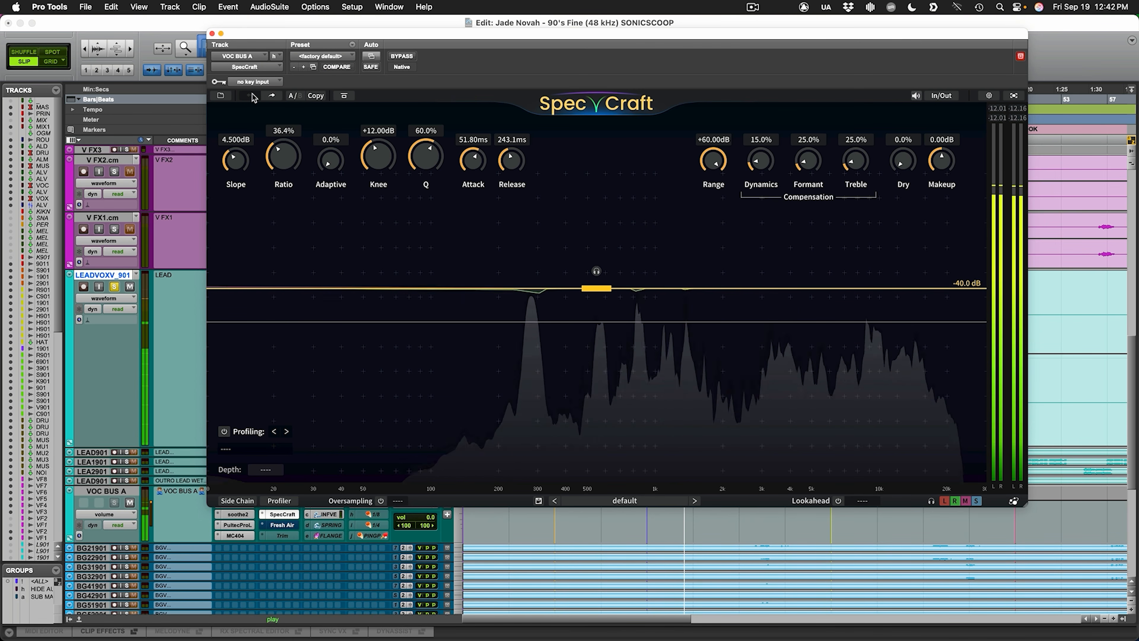
pyautogui.press('space')
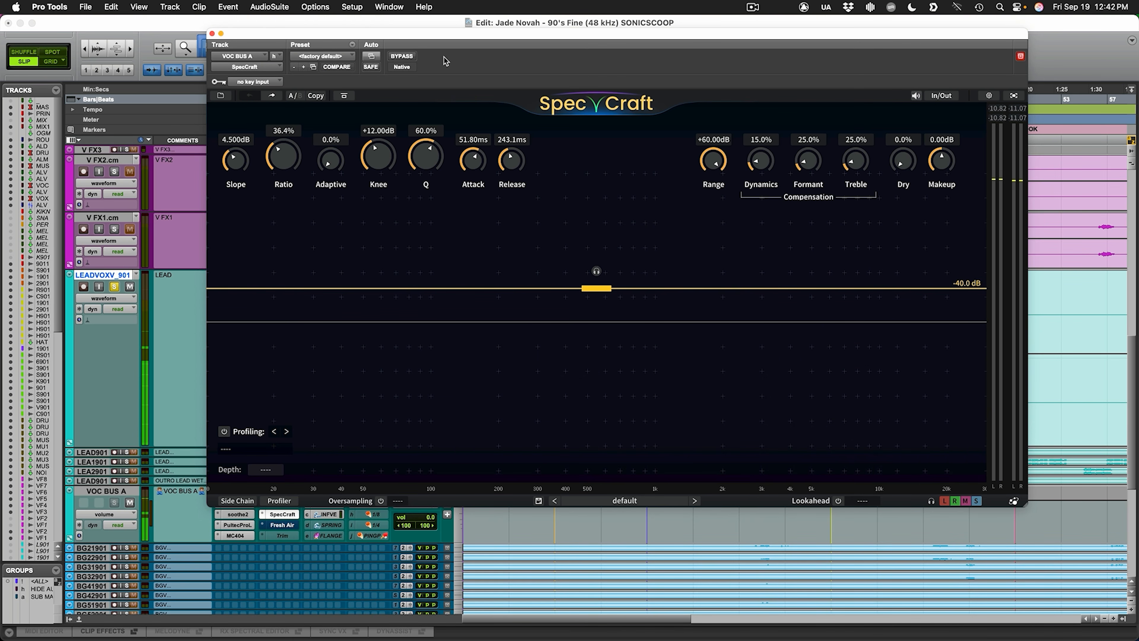
pyautogui.moveTo(451, 34); pyautogui.dragTo(463, 58)
pyautogui.press('super+w')
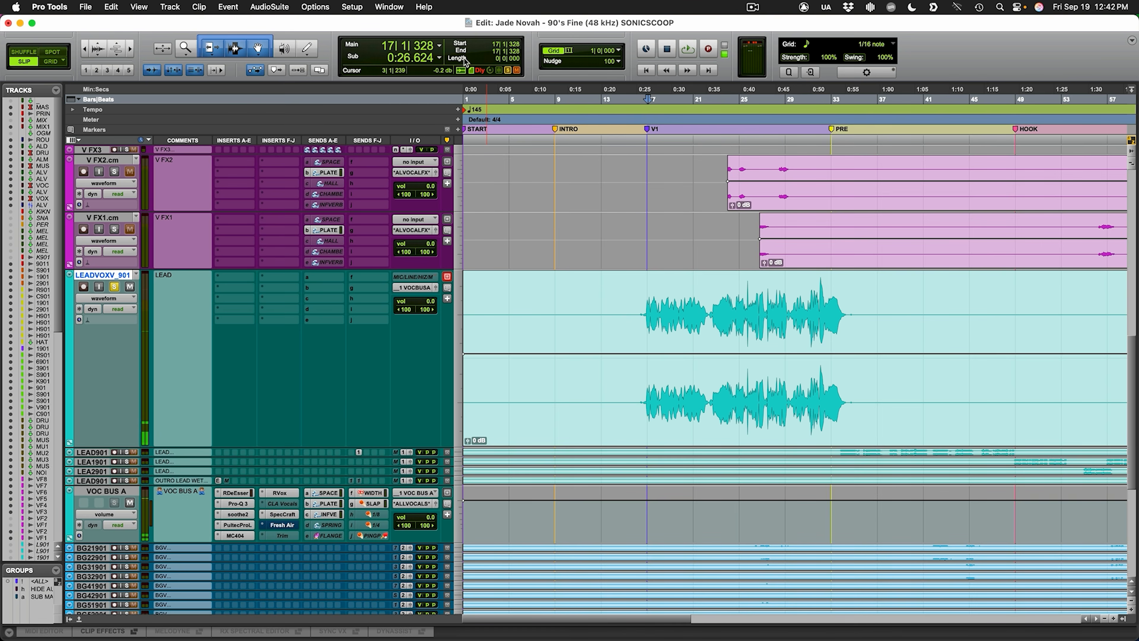
# Step: Enable Fresh Air on VOC BUS A, and compare the playing lead vocal with it bypassed and active
pyautogui.click(280, 524)
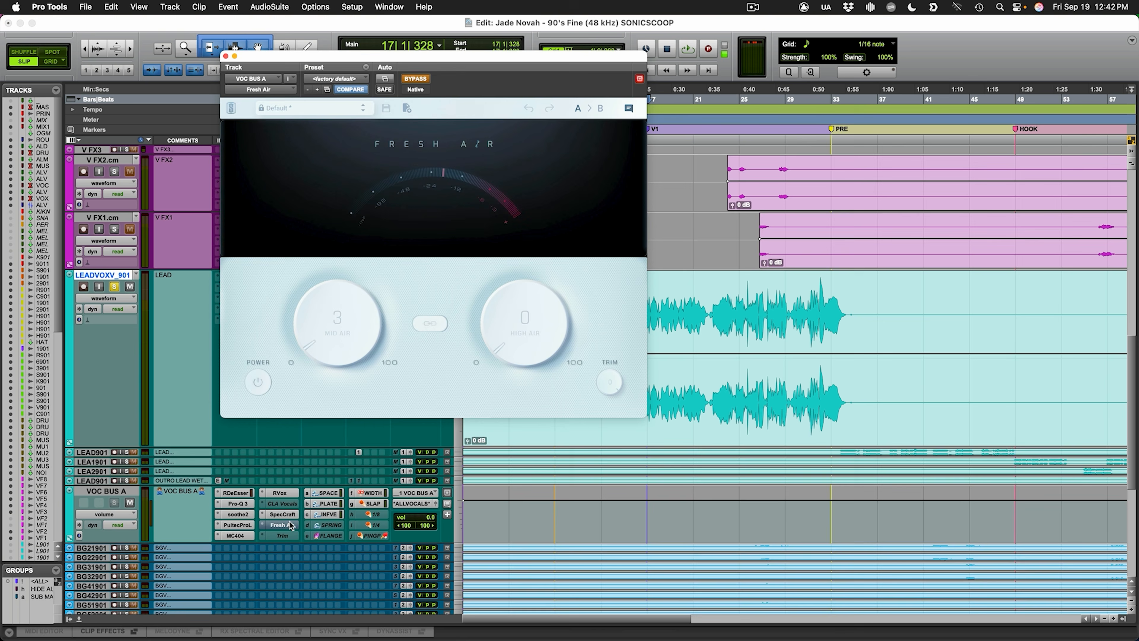
pyautogui.press('space')
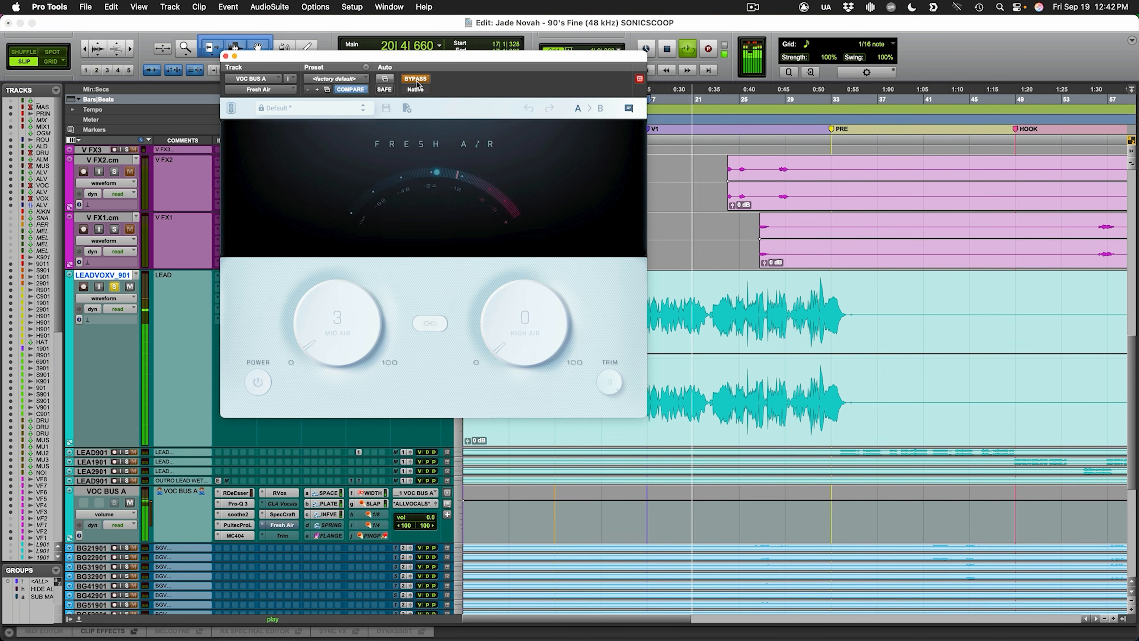
pyautogui.press('space')
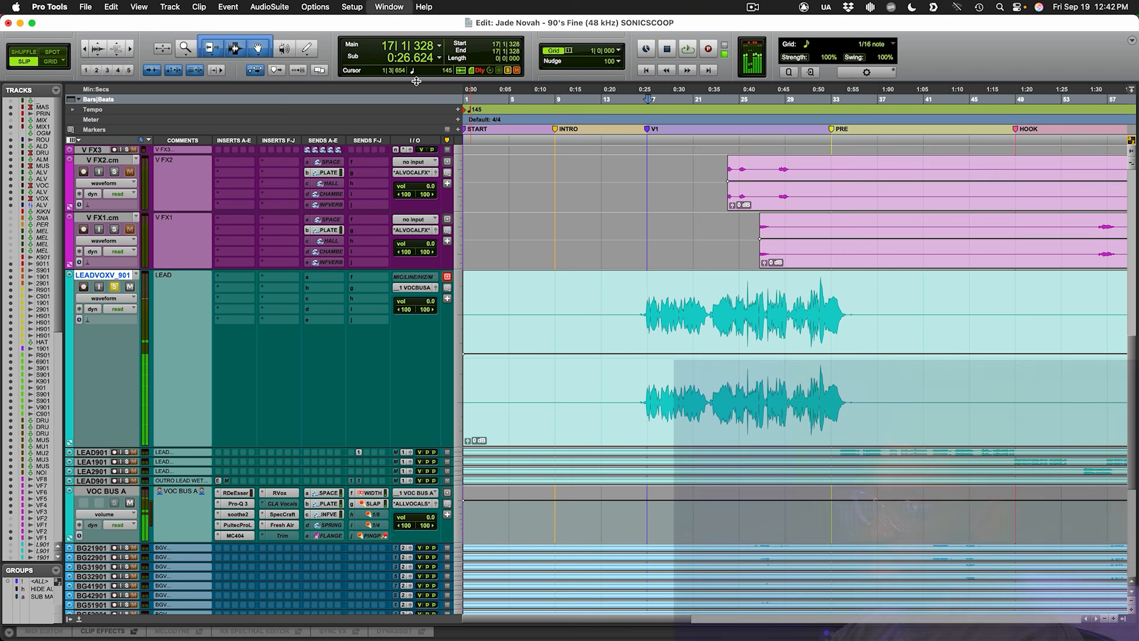
pyautogui.press('super+w')
# Step: Unsolo LEADVOXV_901 and reopen Fresh Air on VOC BUS A with the playback start set to 17|1|130
pyautogui.click(114, 286)
pyautogui.click(648, 337)
pyautogui.click(287, 526)
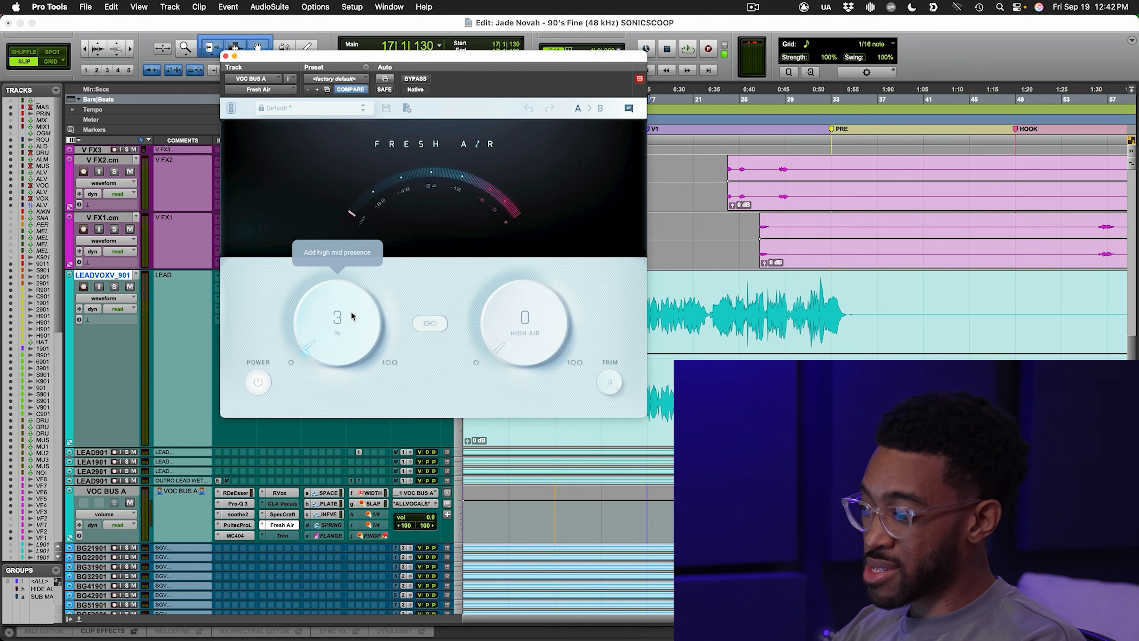
# Step: Close Fresh Air, place the playback position near the PRE marker on the LEADVOXP_901 track, and enlarge that track
pyautogui.press('super+w')
pyautogui.click(666, 287)
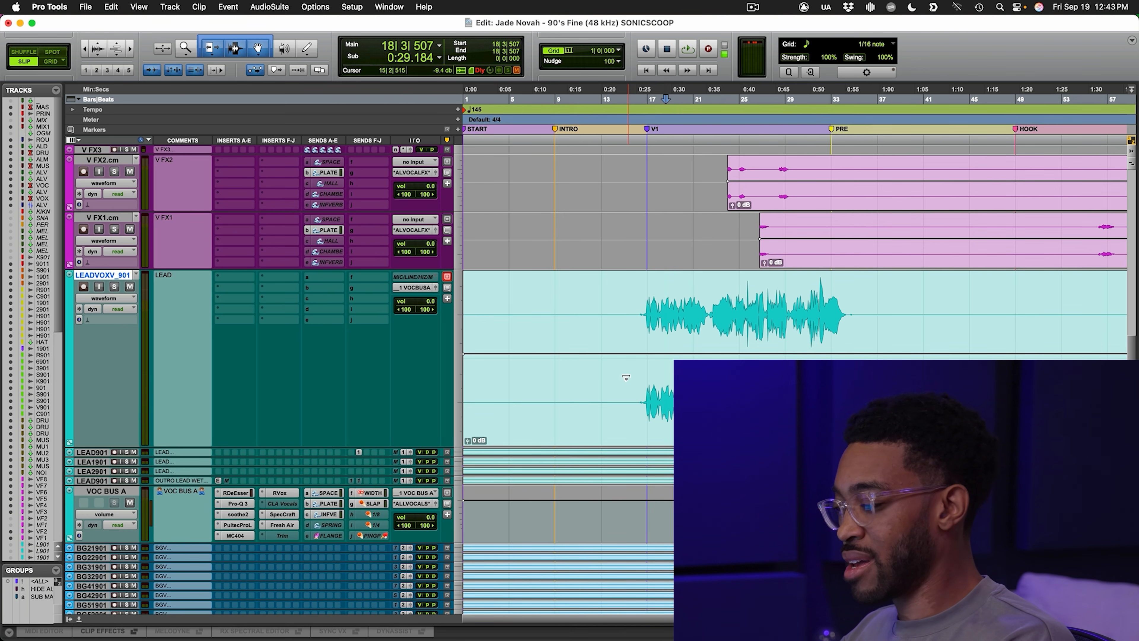
pyautogui.click(652, 301)
pyautogui.scroll(-1, 713, 310)
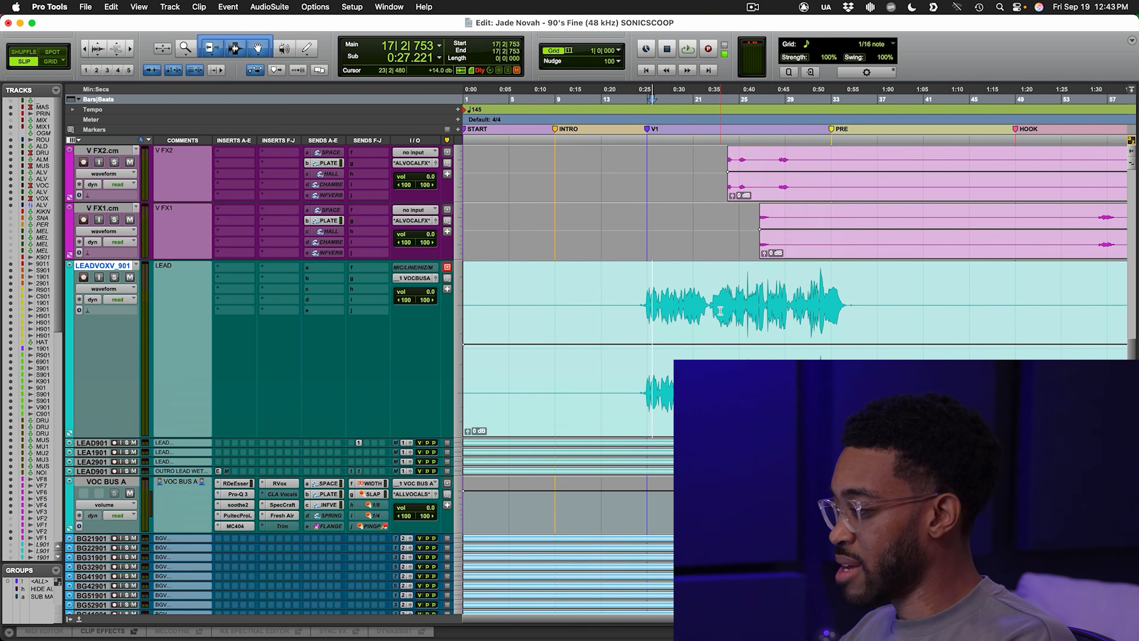
pyautogui.click(837, 440)
pyautogui.hotkey('ctrl', 'Up')
pyautogui.hotkey('ctrl', 'Up')
pyautogui.hotkey('ctrl', 'Up')
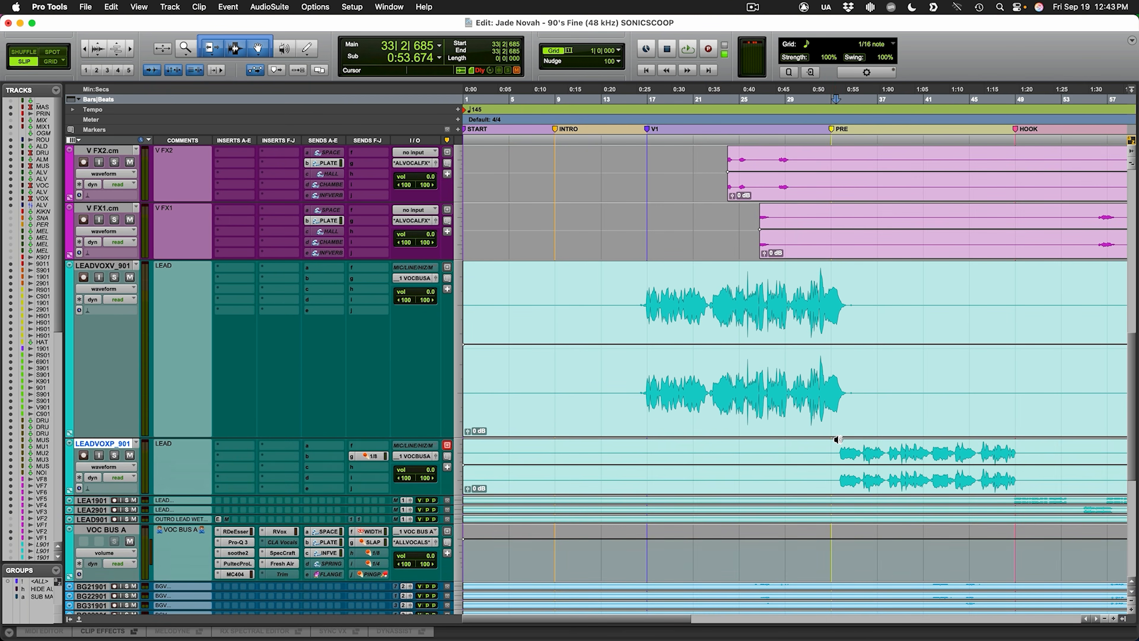
# Step: Play LEADVOXP_901 from 33|3|319, soloed and in the full mix, and view its 1/8 delay send
pyautogui.click(839, 430)
pyautogui.click(838, 451)
pyautogui.press('space')
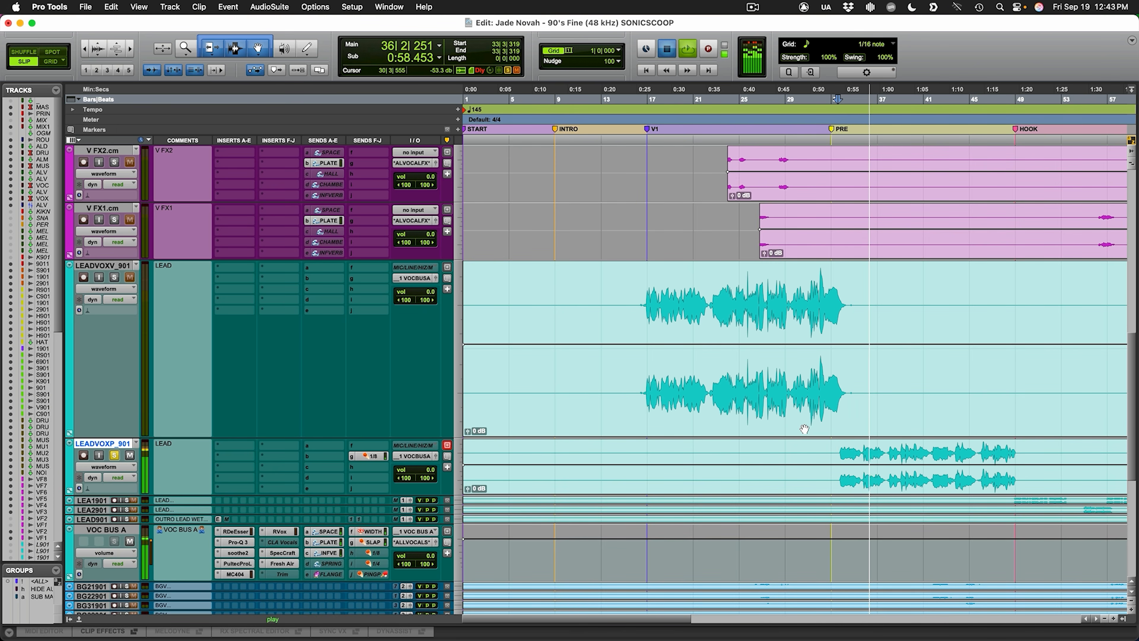
pyautogui.press('space')
pyautogui.press('space')
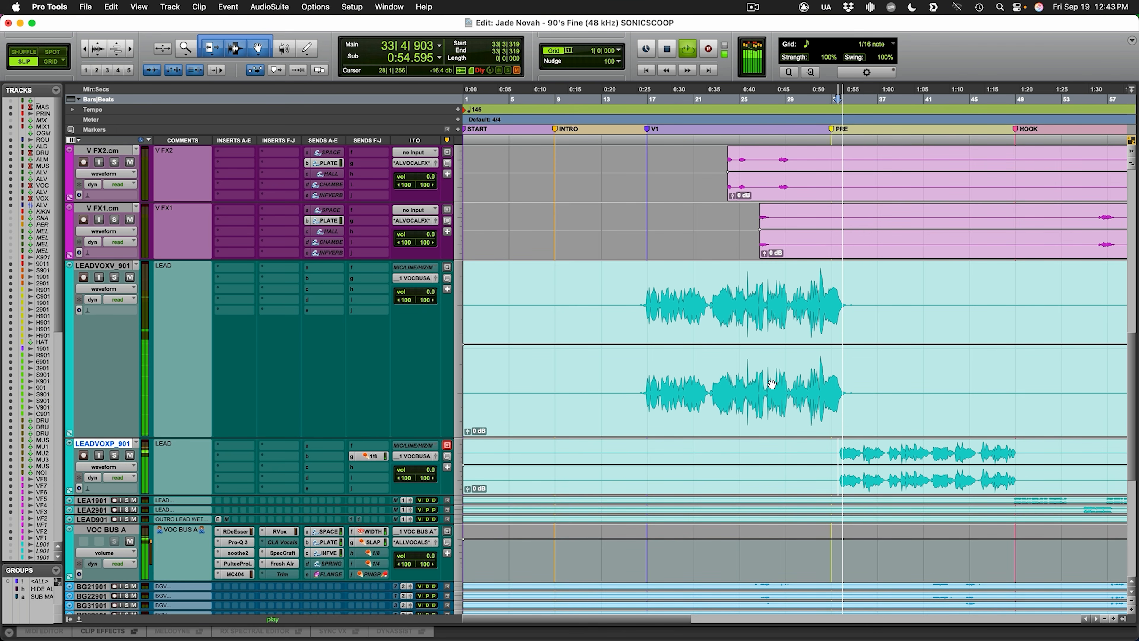
pyautogui.press('space')
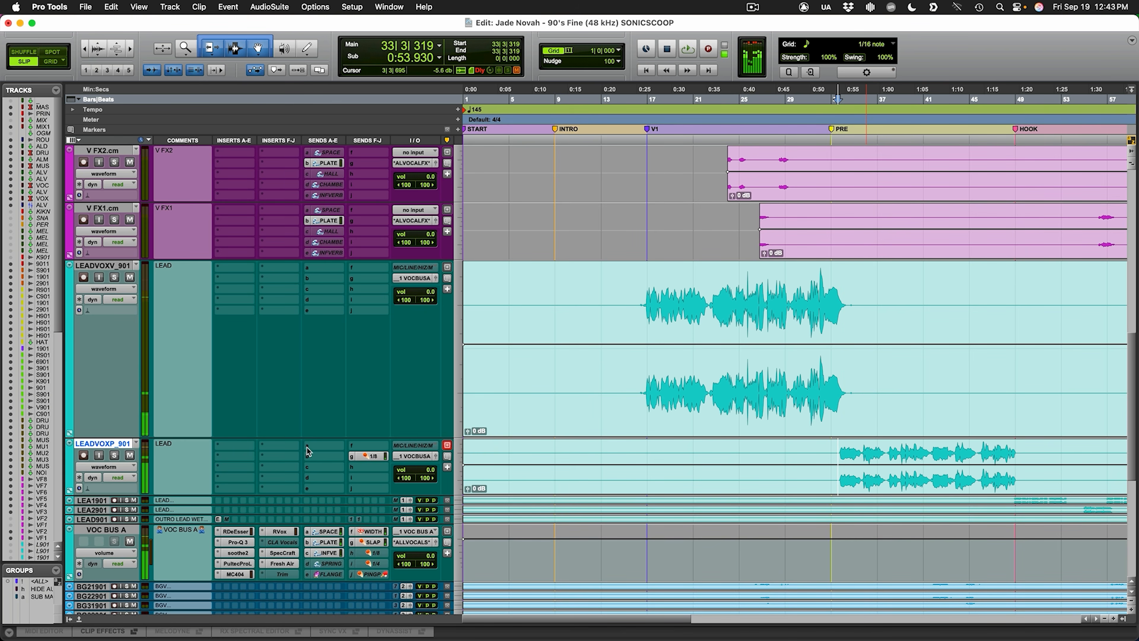
pyautogui.click(378, 457)
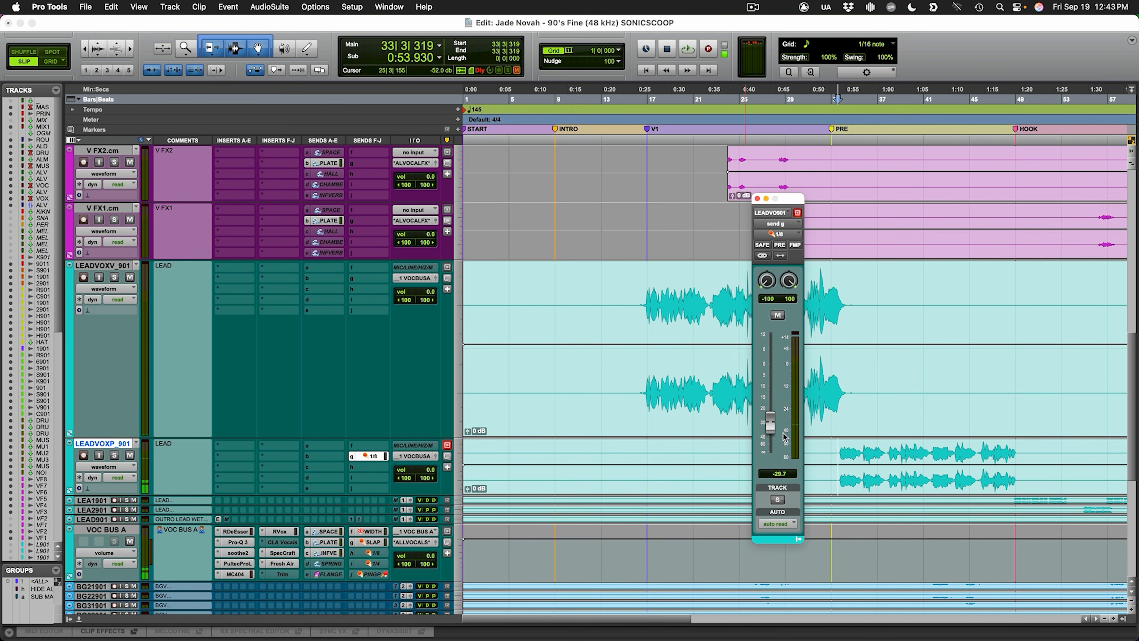
pyautogui.click(757, 199)
# Step: Enlarge the outro lead track LEADVOXA_901, play it from 115|1|553, and solo it
pyautogui.scroll(-5, 808, 291)
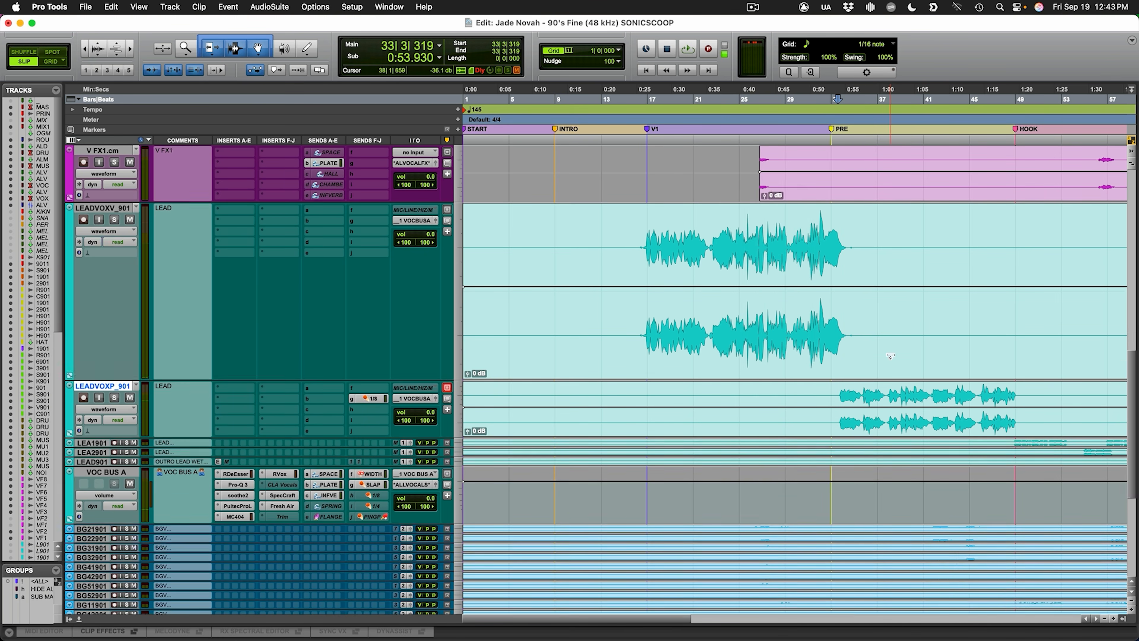
pyautogui.press('r')
pyautogui.click(738, 205)
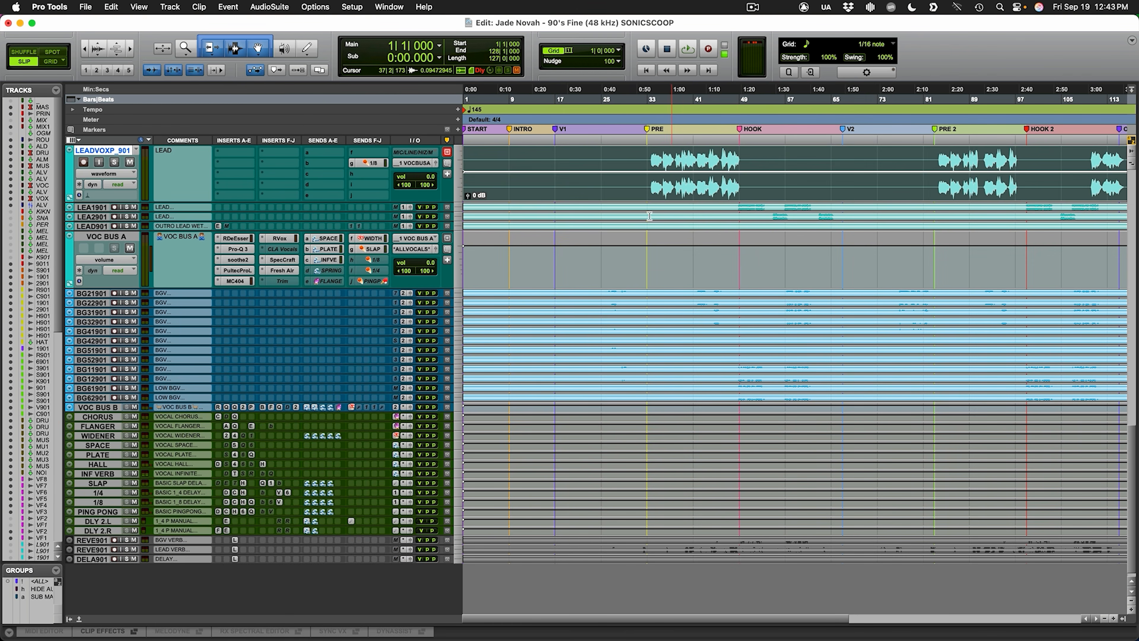
pyautogui.moveTo(278, 237); pyautogui.dragTo(377, 301)
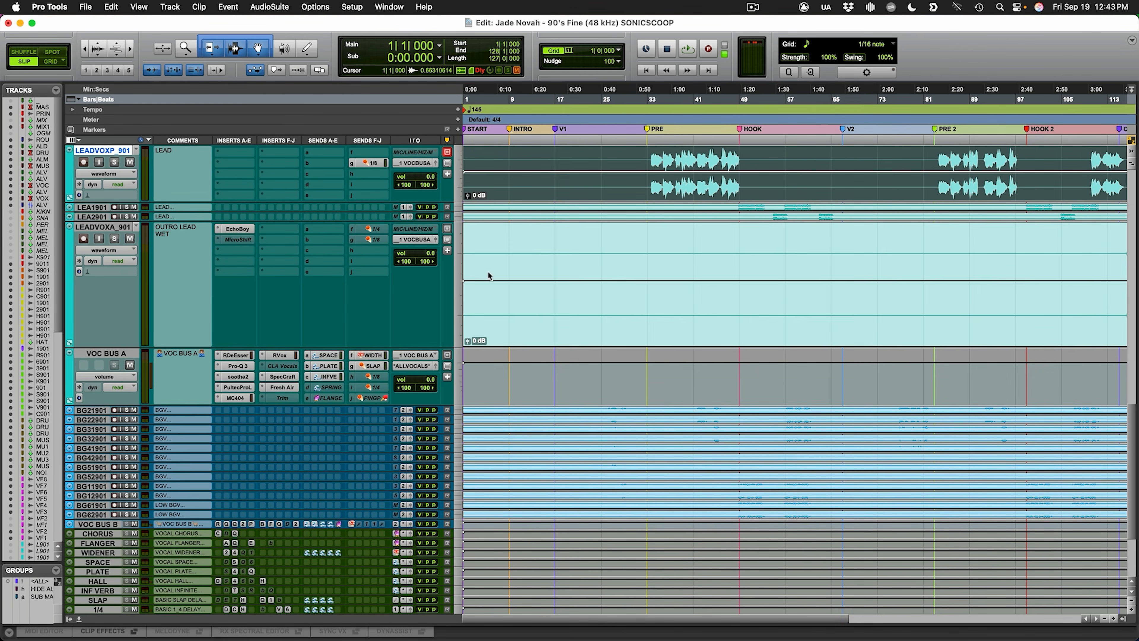
pyautogui.hscroll(5, 489, 276)
pyautogui.click(978, 249)
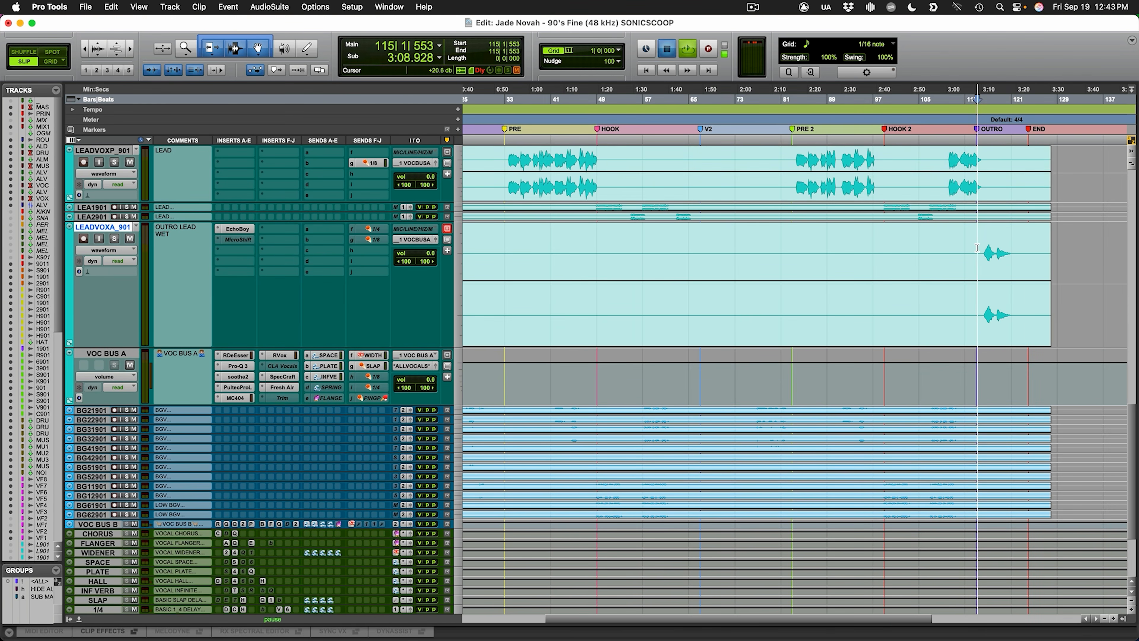
pyautogui.press('space')
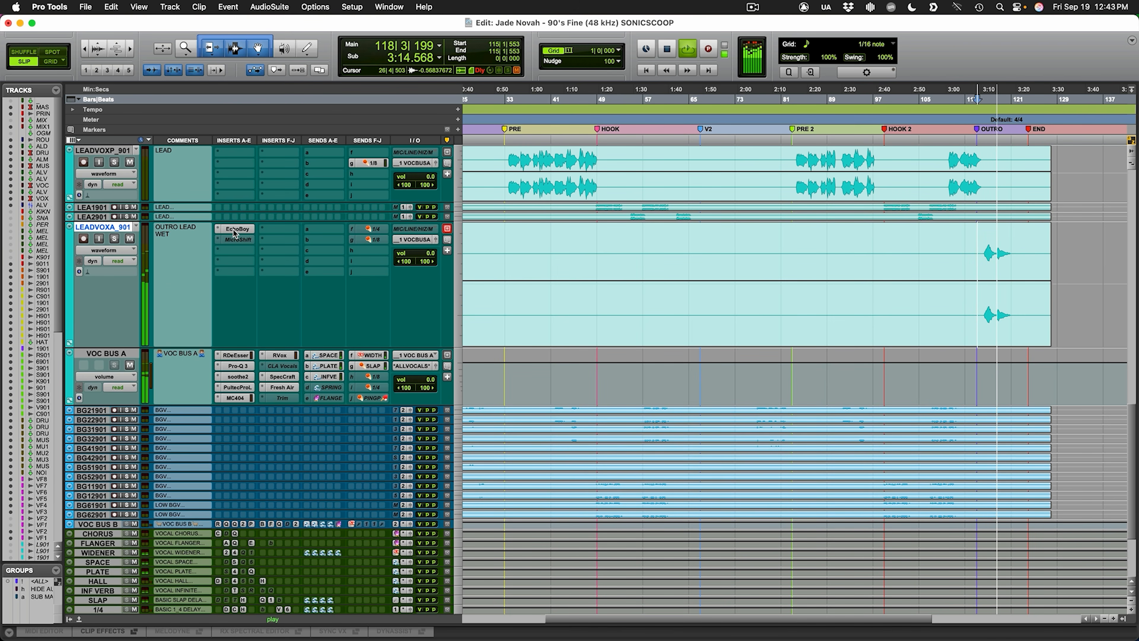
pyautogui.hotkey('shift', 's')
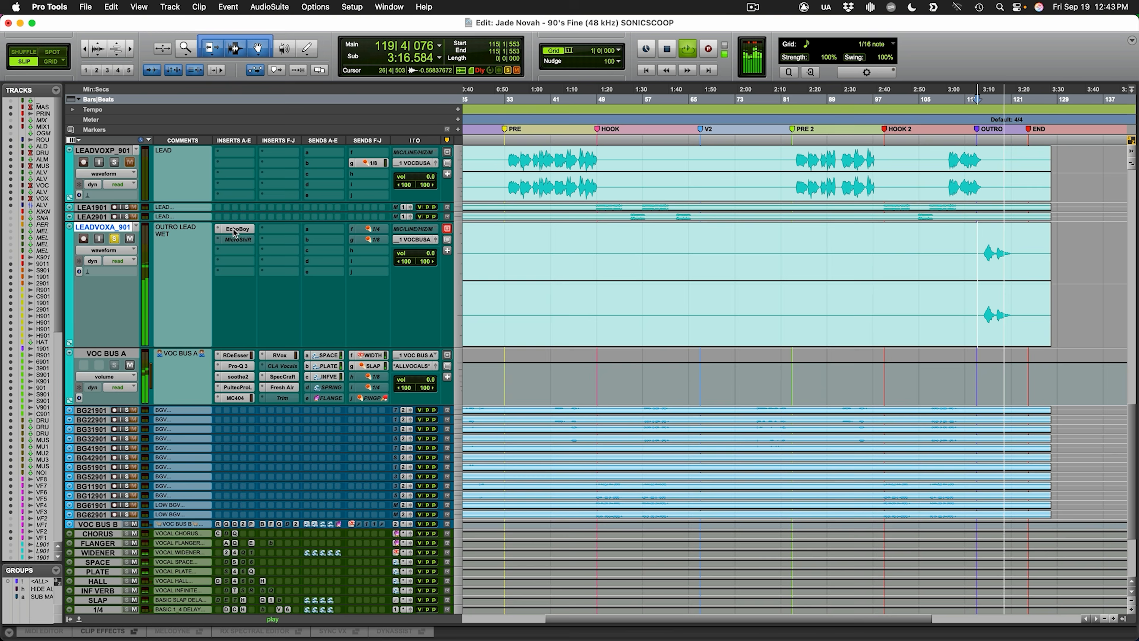
# Step: Enable EchoBoy on LEADVOXA_901, compare the playing outro vocal with it bypassed and active, and unsolo the track
pyautogui.click(234, 229)
pyautogui.press('space')
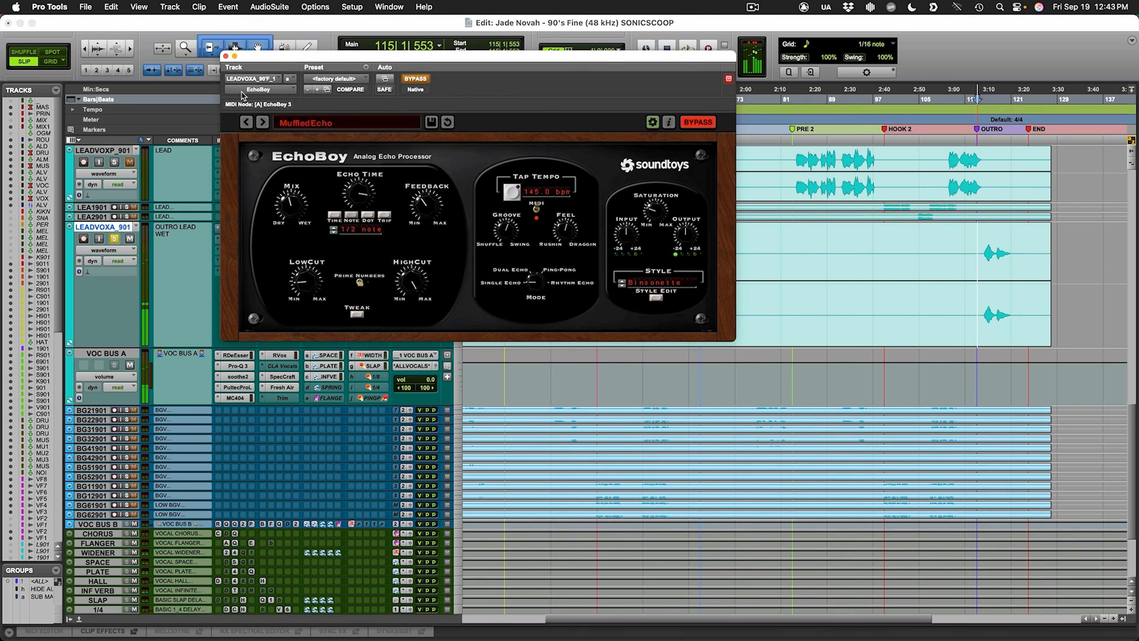
pyautogui.click(415, 79)
pyautogui.press('space')
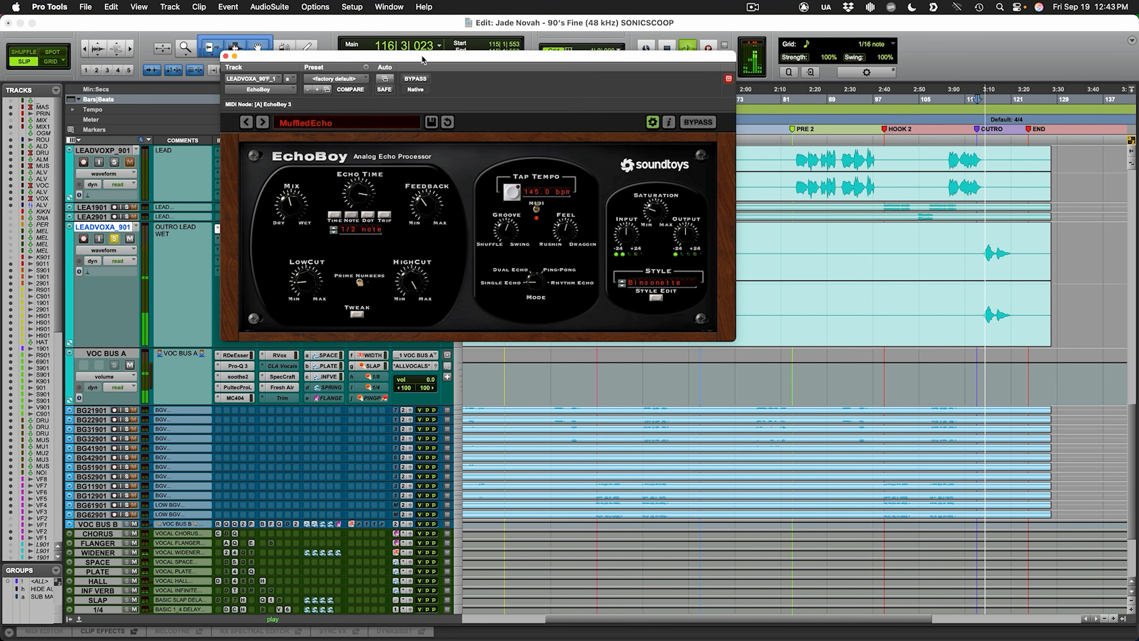
pyautogui.moveTo(422, 56); pyautogui.dragTo(420, 61)
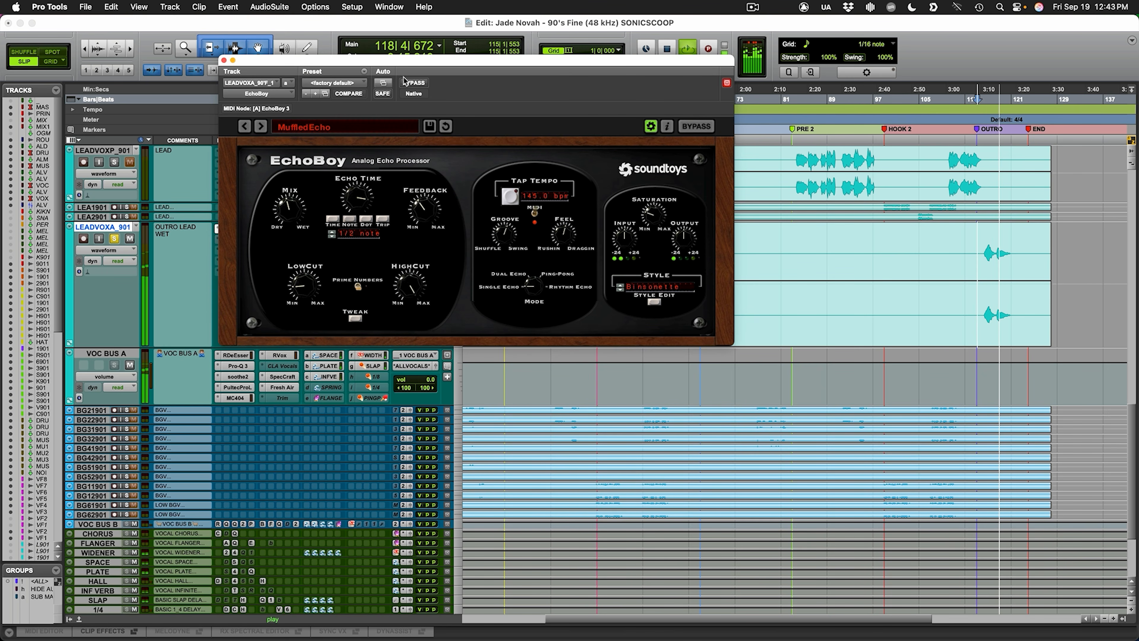
pyautogui.click(410, 83)
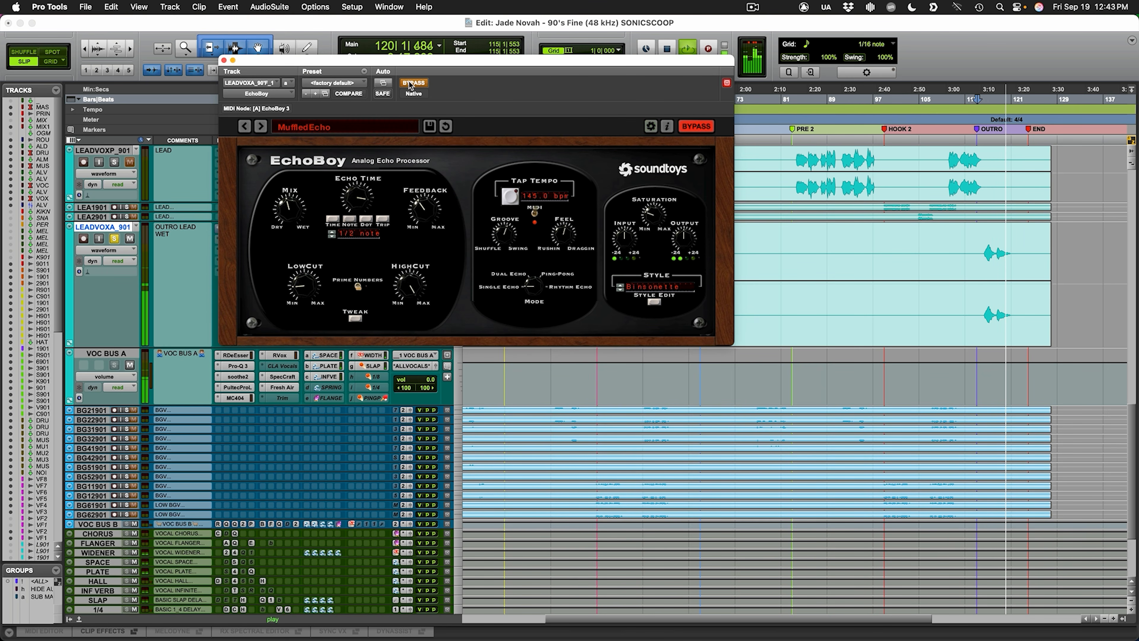
pyautogui.click(411, 83)
pyautogui.press('space')
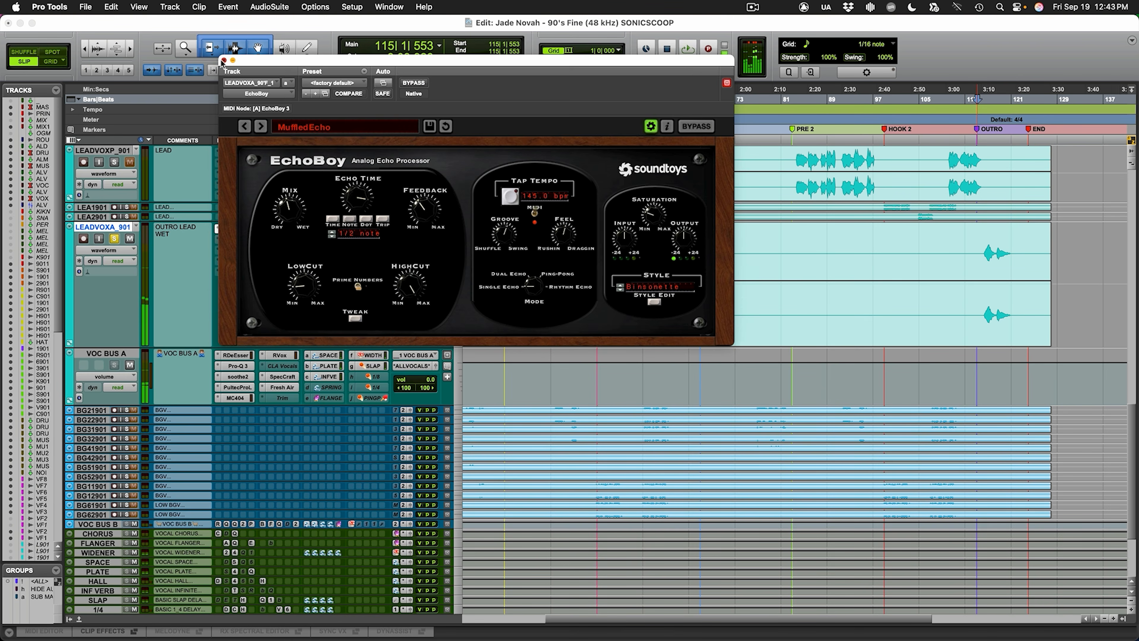
pyautogui.click(224, 60)
pyautogui.click(980, 255)
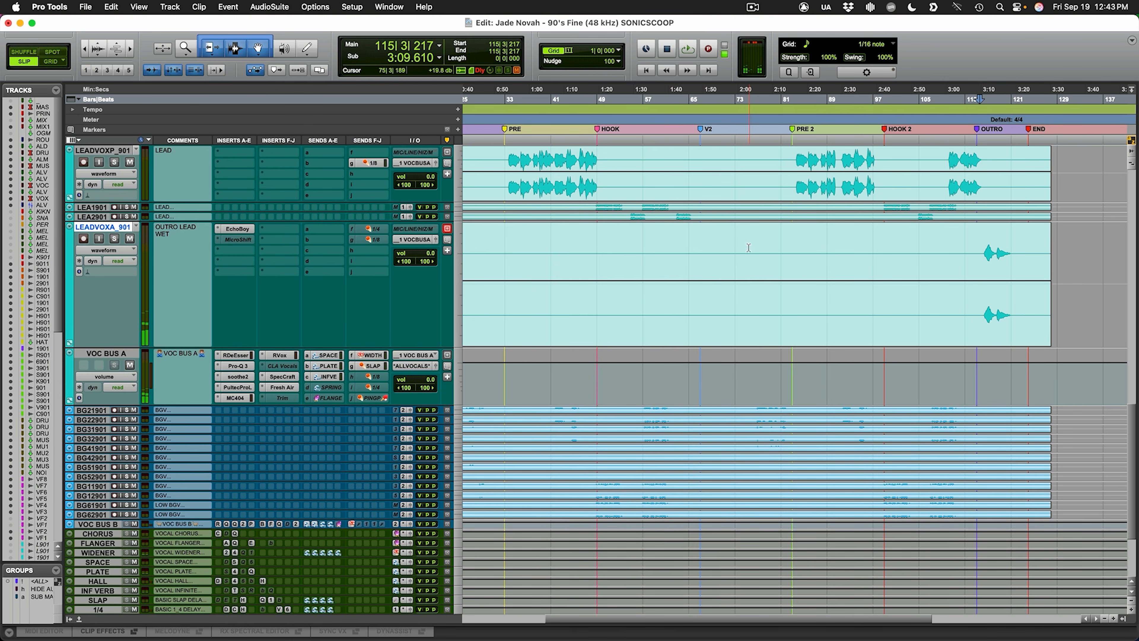
# Step: Enlarge VOC BUS B and select the hook passage from 48|3|527 to 54|1|788 on BG11901, BG12901, BG61901 and BG62901
pyautogui.scroll(-3, 831, 305)
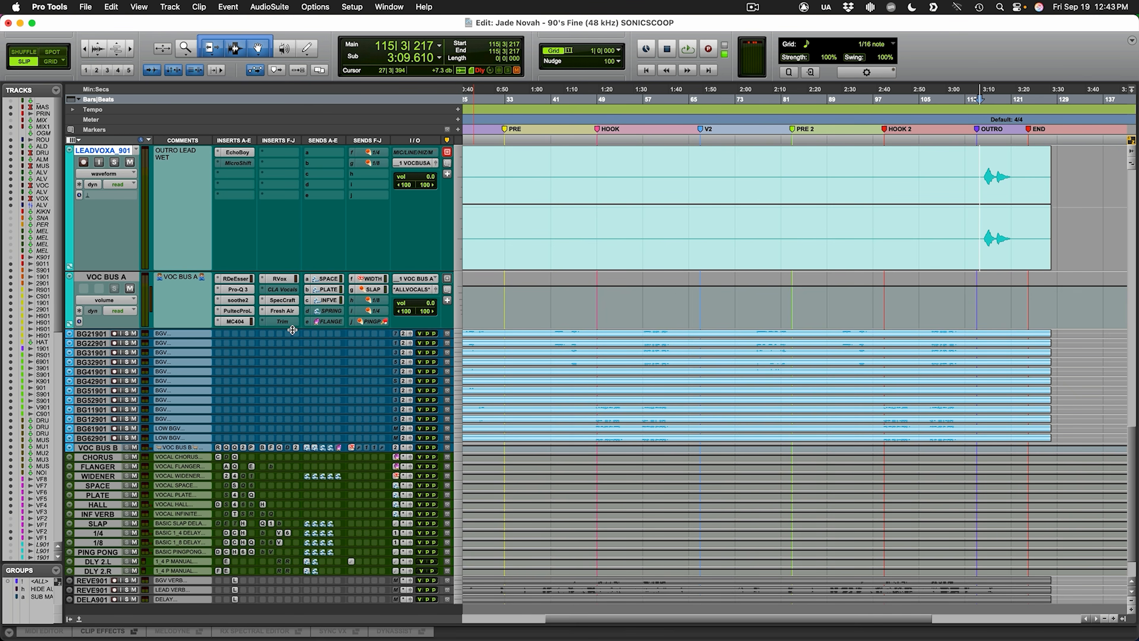
pyautogui.click(326, 280)
pyautogui.hotkey('ctrl', 'Down')
pyautogui.press('super+bracketright')
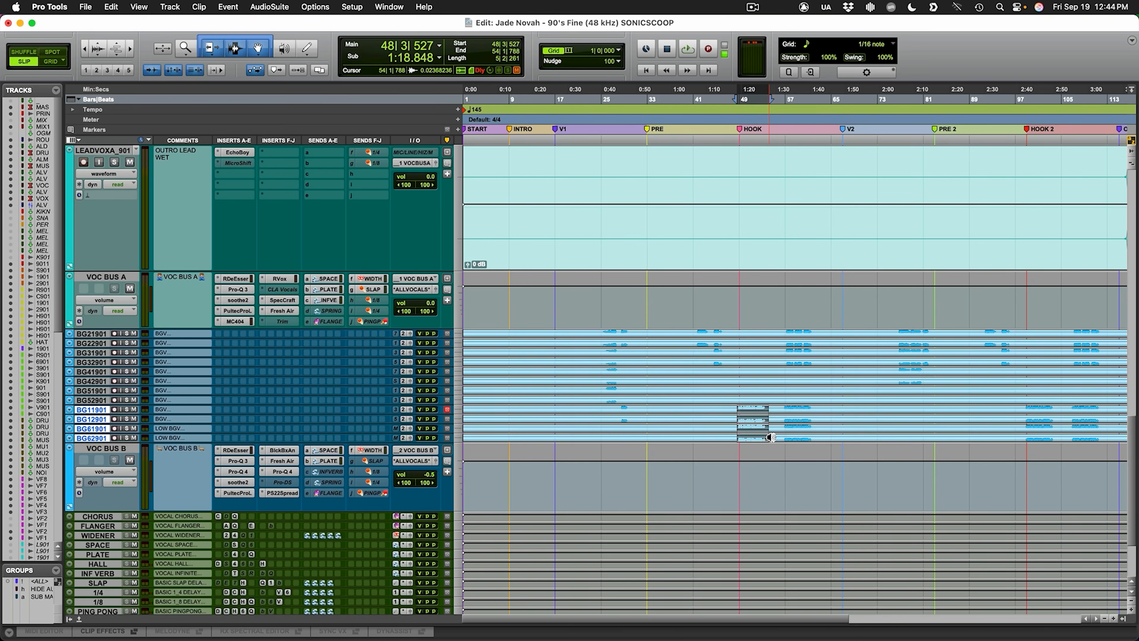
# Step: Enlarge the four selected background vocal tracks, then solo them and play the hook passage
pyautogui.hotkey('ctrl', 'Up')
pyautogui.press('t')
pyautogui.press('t')
pyautogui.press('r')
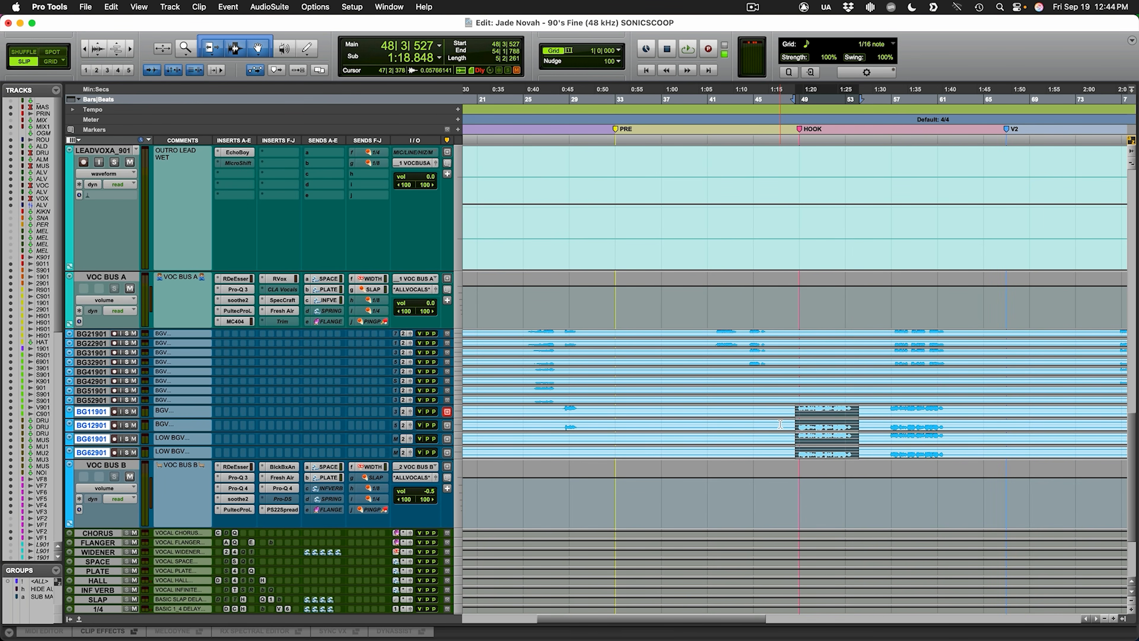
pyautogui.hotkey('shift', 's')
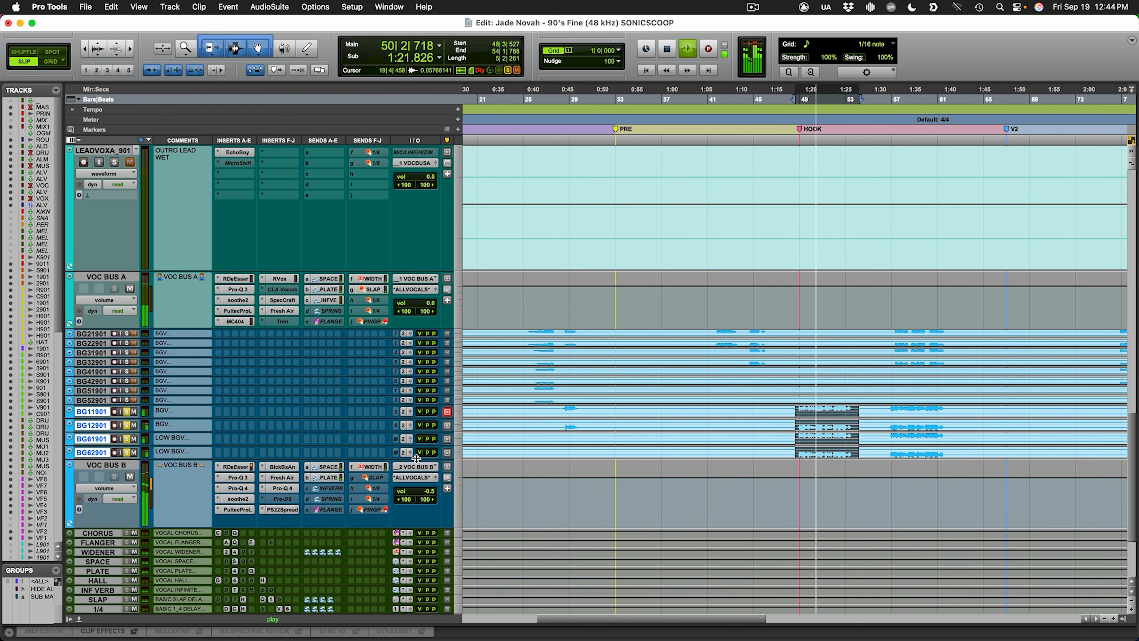
# Step: Open RDeEsser on VOC BUS B and compare its settings with the RDeEsser on VOC BUS A
pyautogui.click(253, 468)
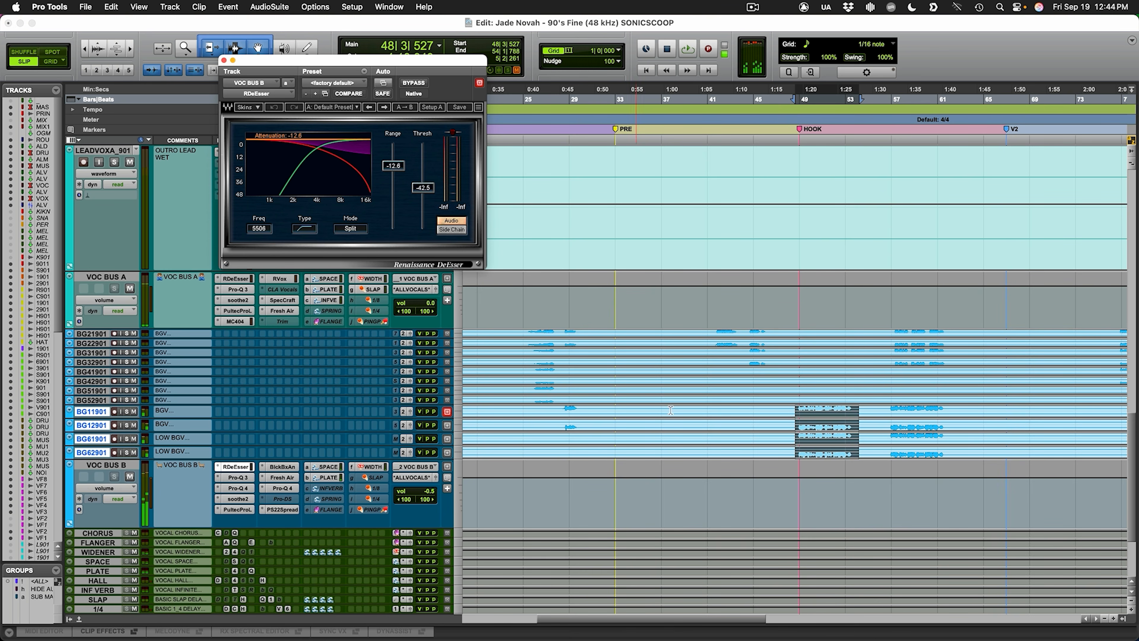
pyautogui.moveTo(471, 96); pyautogui.dragTo(729, 155)
pyautogui.click(244, 279)
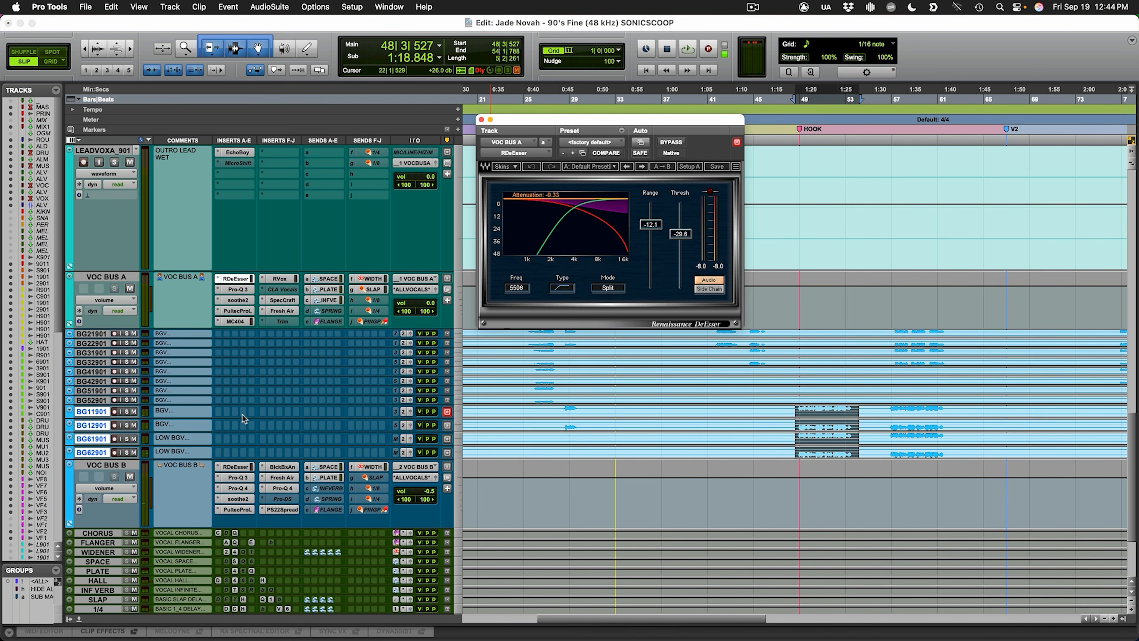
pyautogui.click(245, 469)
# Step: View the FabFilter Pro-Q 3 curve on VOC BUS B while the background vocals play
pyautogui.click(247, 478)
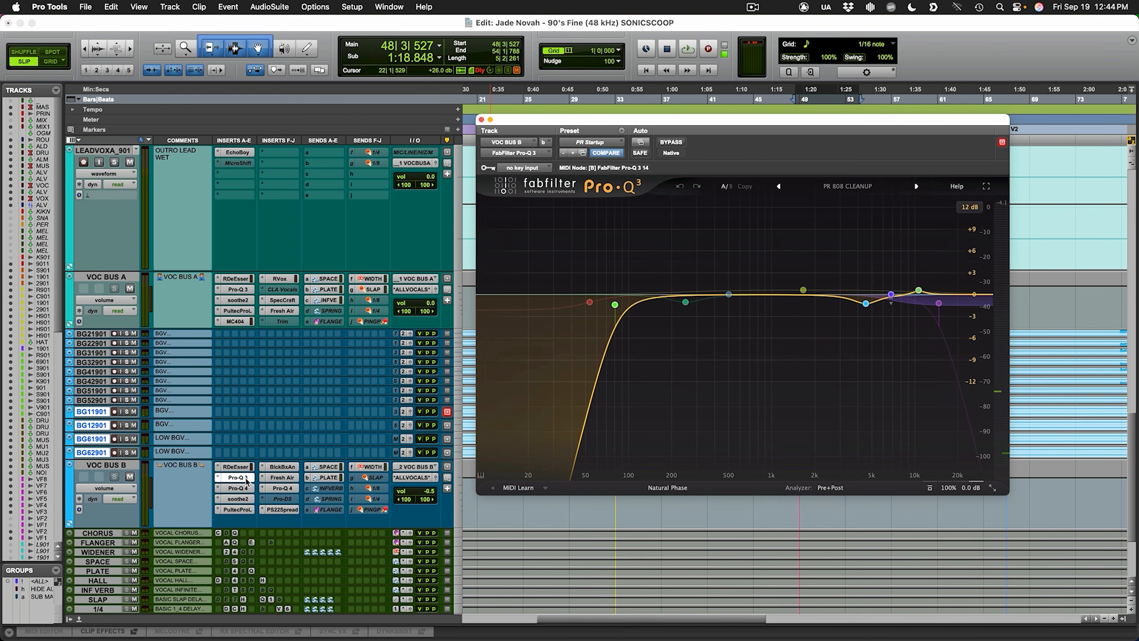
pyautogui.click(247, 478)
pyautogui.click(248, 478)
pyautogui.press('space')
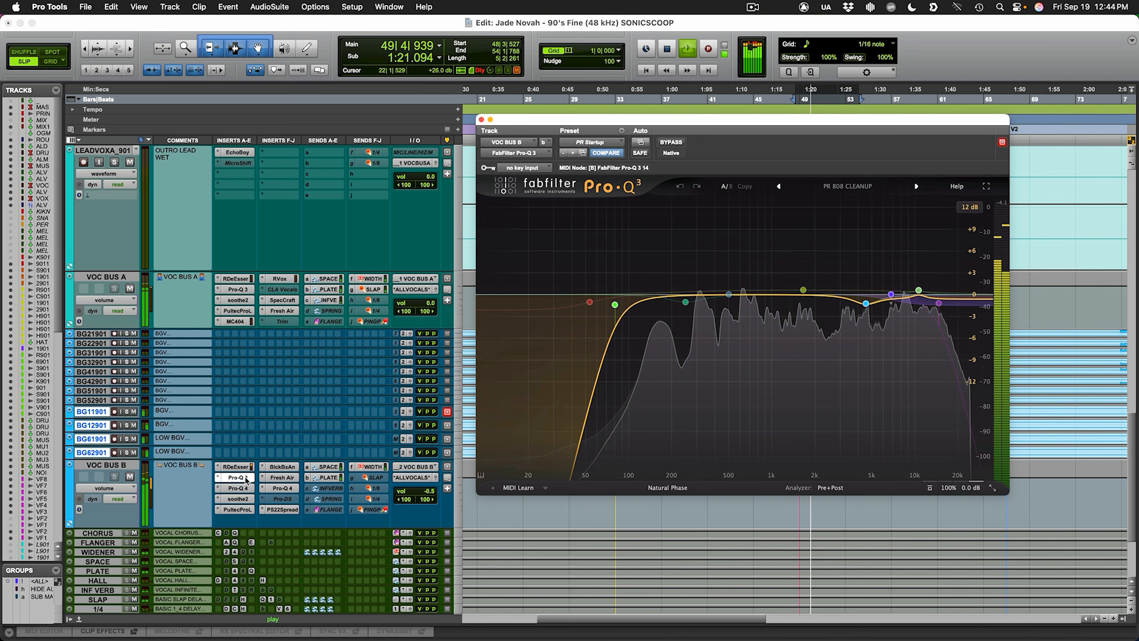
pyautogui.press('space')
pyautogui.click(246, 478)
# Step: View the first FabFilter Pro-Q 4 on VOC BUS B while the hook passage plays
pyautogui.click(246, 489)
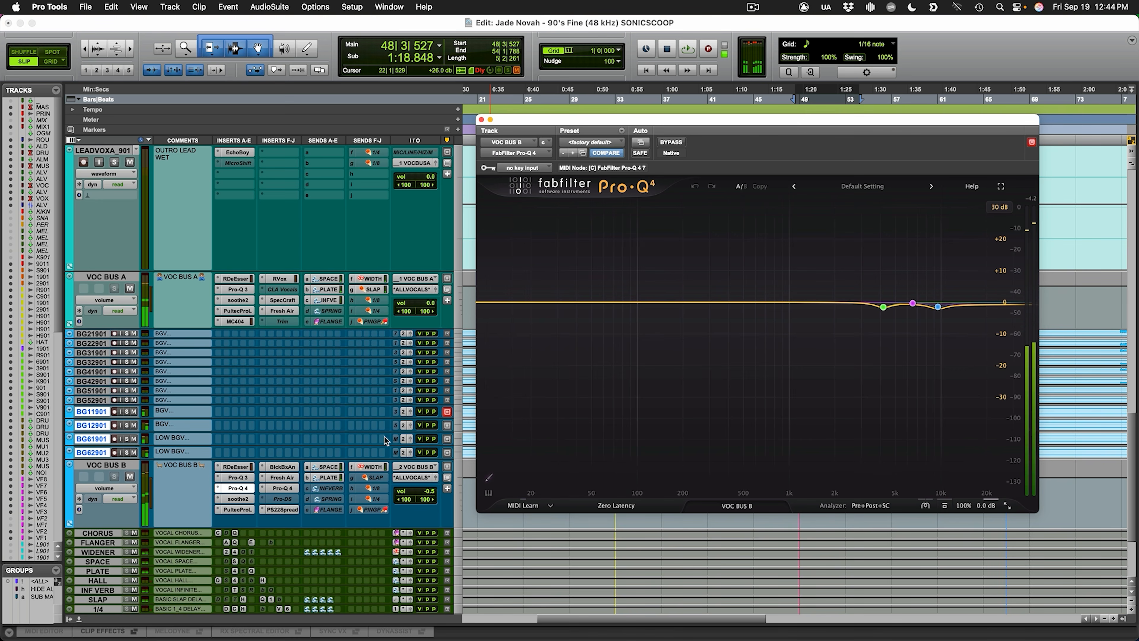
pyautogui.press('space')
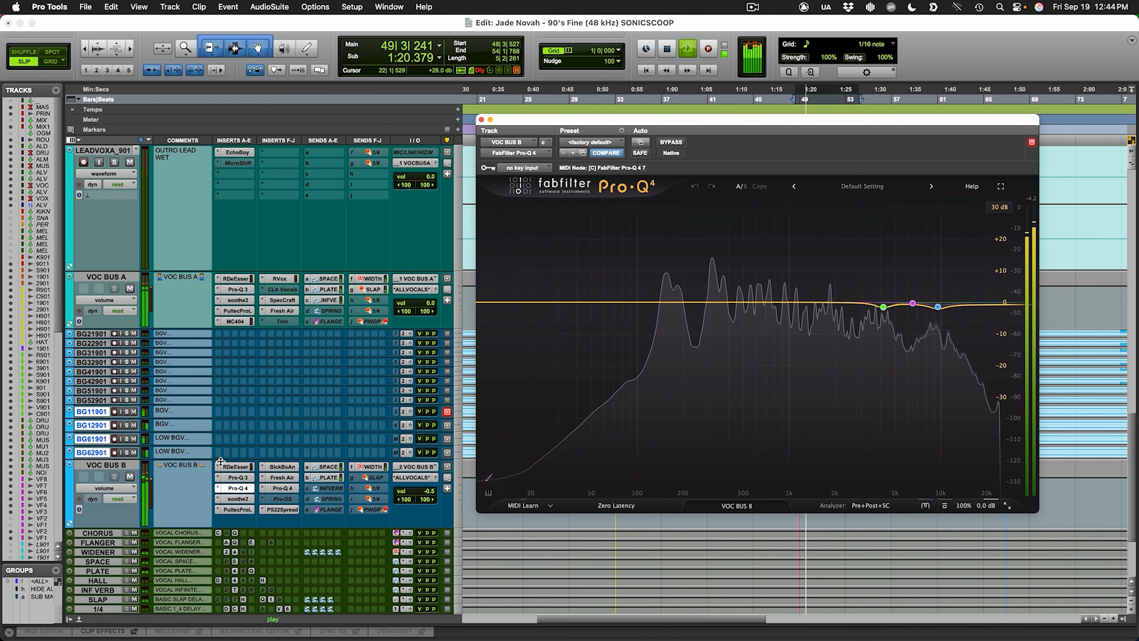
pyautogui.press('space')
# Step: Examine soothe2 on VOC BUS B during playback and compare its settings with the soothe2 on VOC BUS A
pyautogui.click(239, 499)
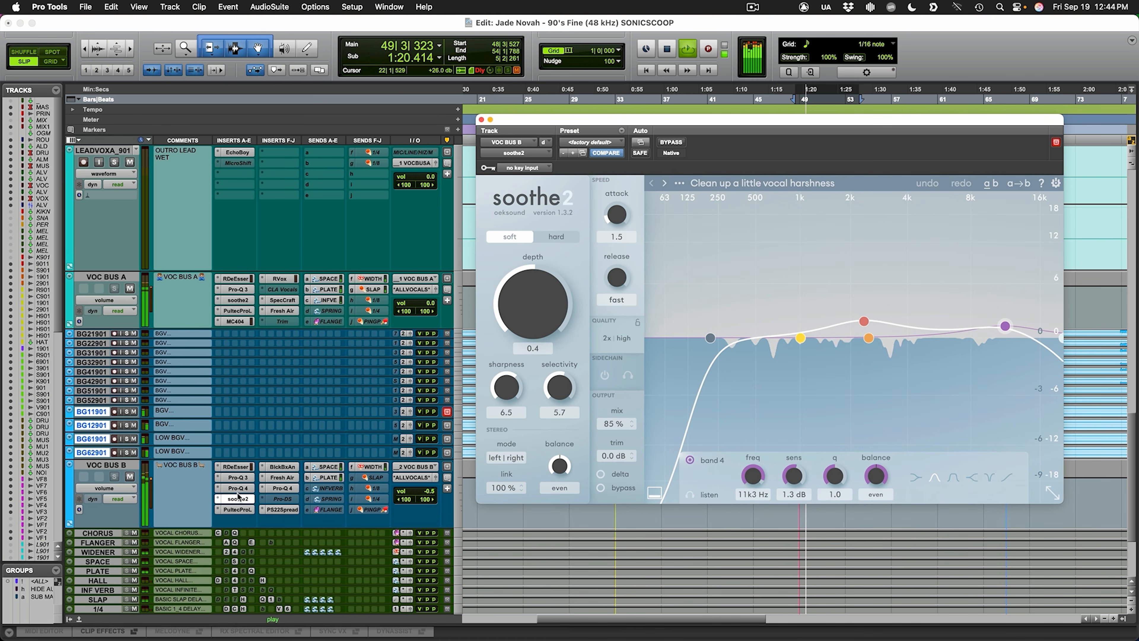
pyautogui.click(237, 301)
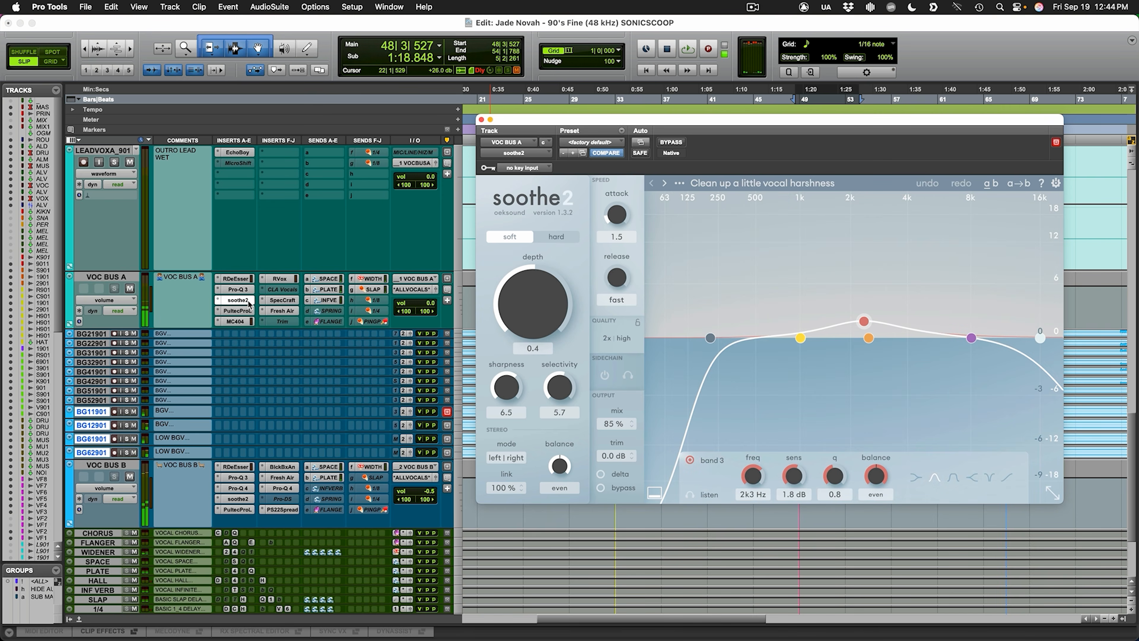
pyautogui.click(240, 499)
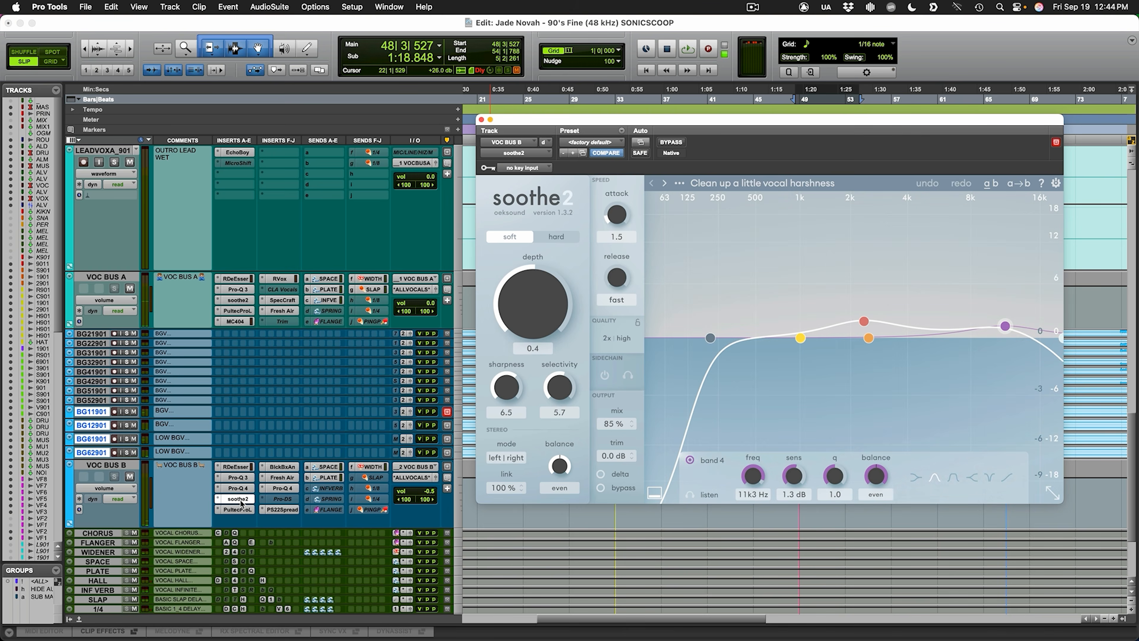
# Step: Examine the Pultec-Pro Legacy EQ on VOC BUS B, and open the Black Box HG-Q with its whole panel in view
pyautogui.click(240, 510)
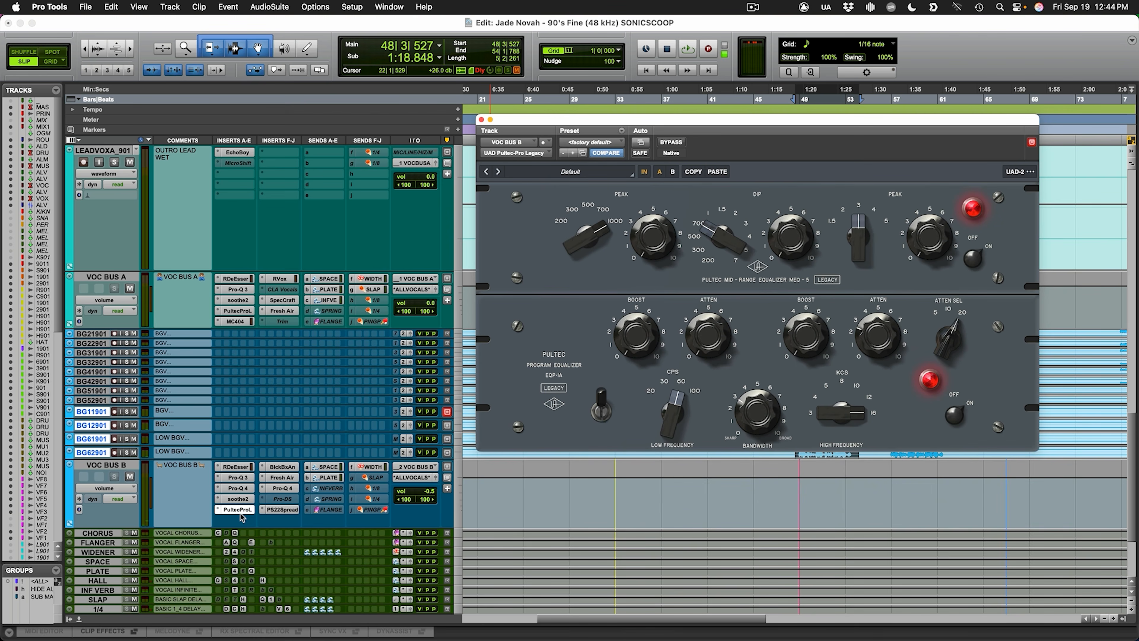
pyautogui.click(241, 510)
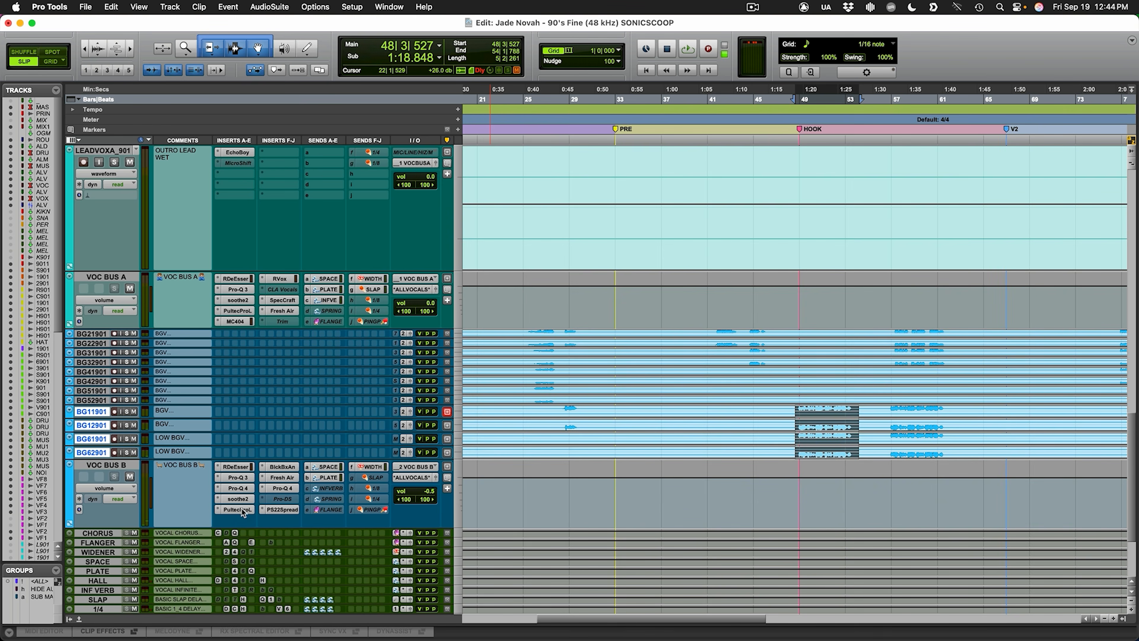
pyautogui.click(286, 468)
pyautogui.moveTo(640, 92); pyautogui.dragTo(220, 60)
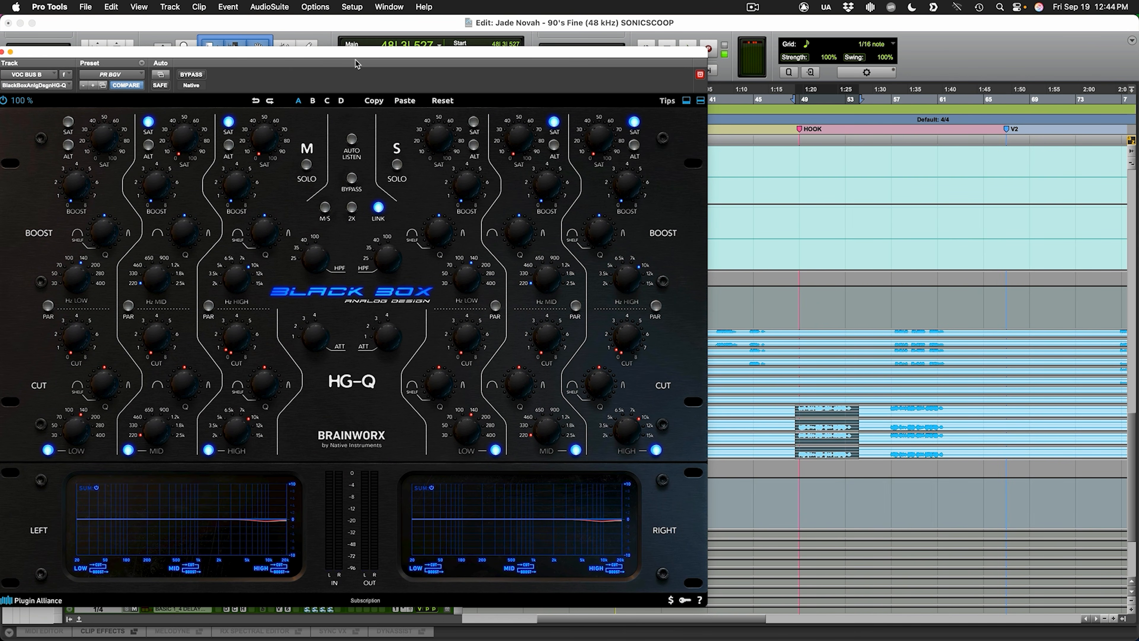
# Step: Examine the Black Box HG-Q on VOC BUS B with its window clear of the screen edge, and close it
pyautogui.moveTo(361, 59); pyautogui.dragTo(391, 60)
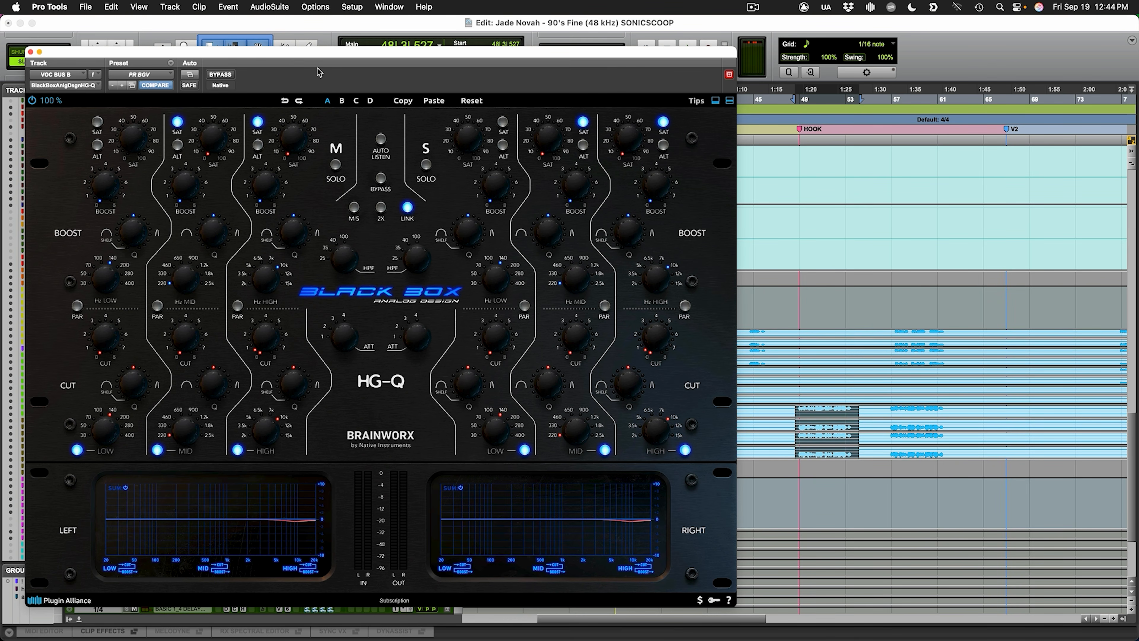
pyautogui.moveTo(319, 58); pyautogui.dragTo(406, 74)
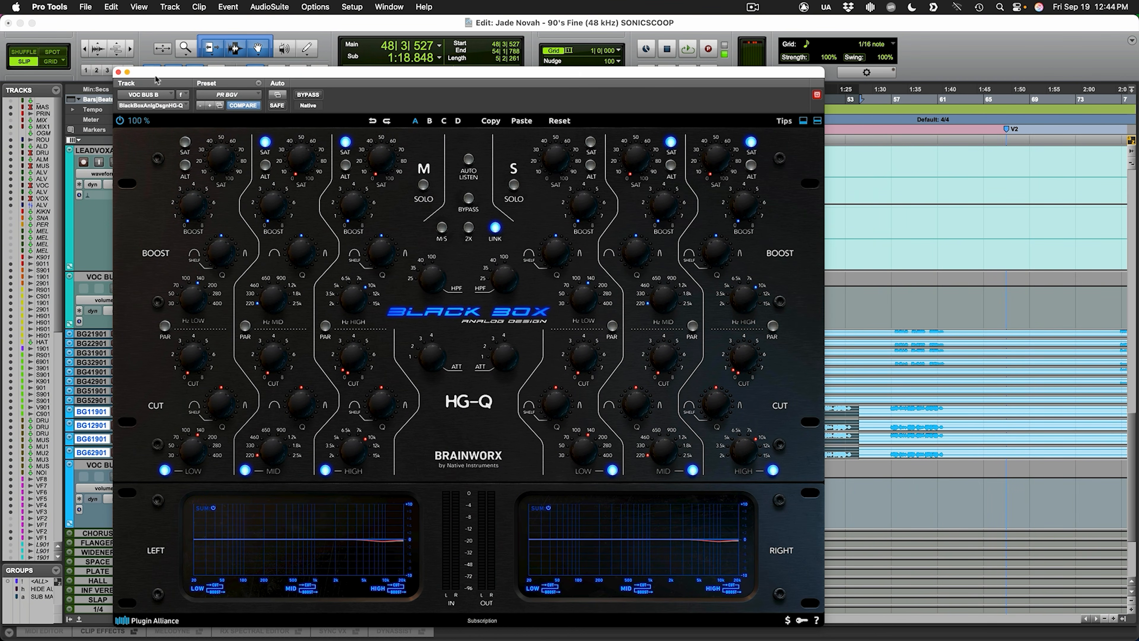
pyautogui.click(119, 72)
# Step: Open the Fresh Air plug-in on VOC BUS B and watch its meter while the hook passage plays
pyautogui.click(279, 476)
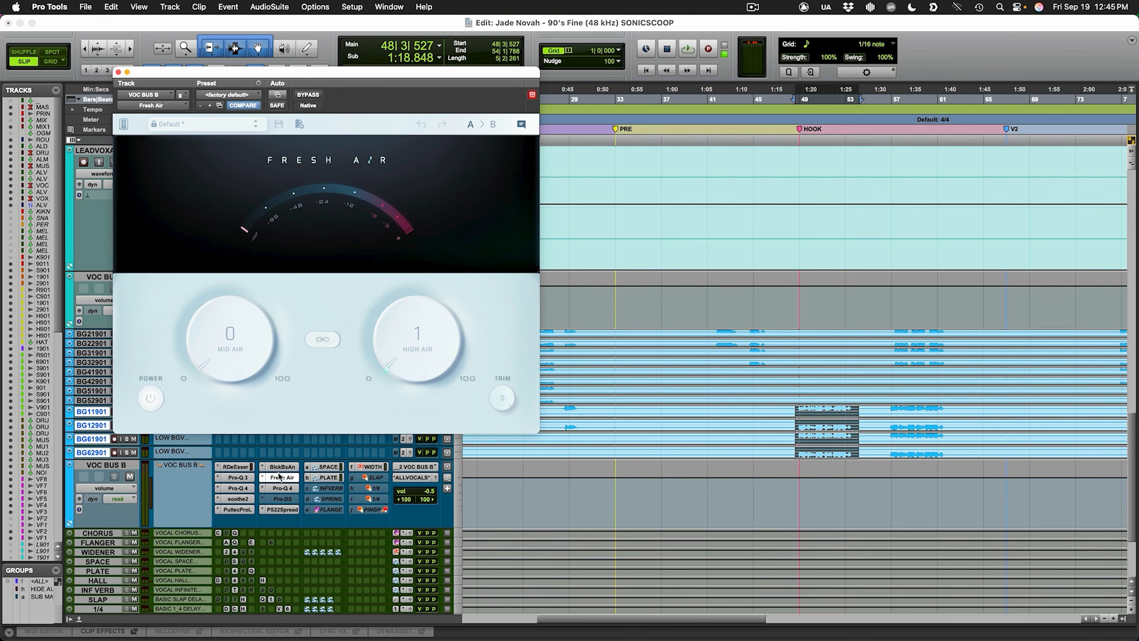
pyautogui.press('space')
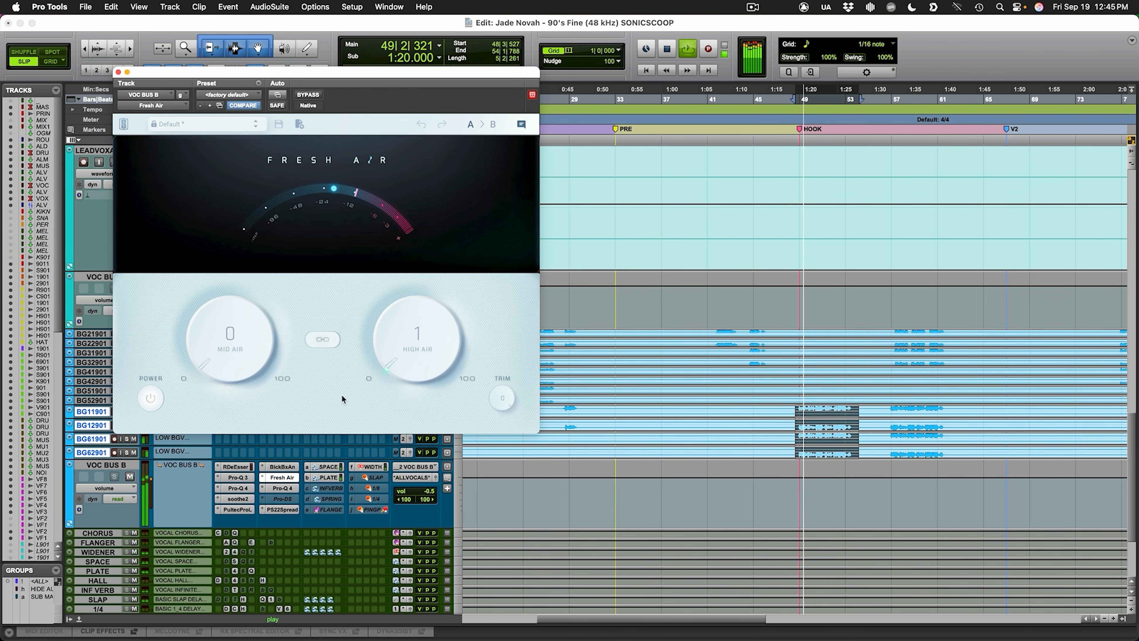
pyautogui.press('space')
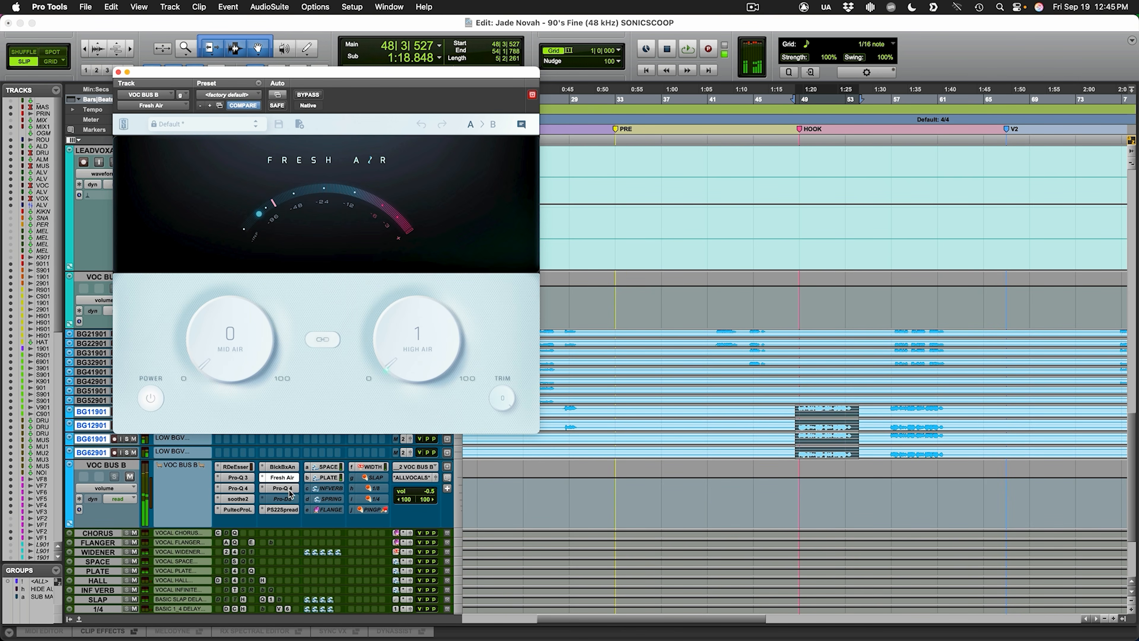
# Step: Open the second FabFilter Pro-Q 4 on VOC BUS B and examine its dynamic 342.58 Hz band during playback
pyautogui.click(289, 490)
pyautogui.press('space')
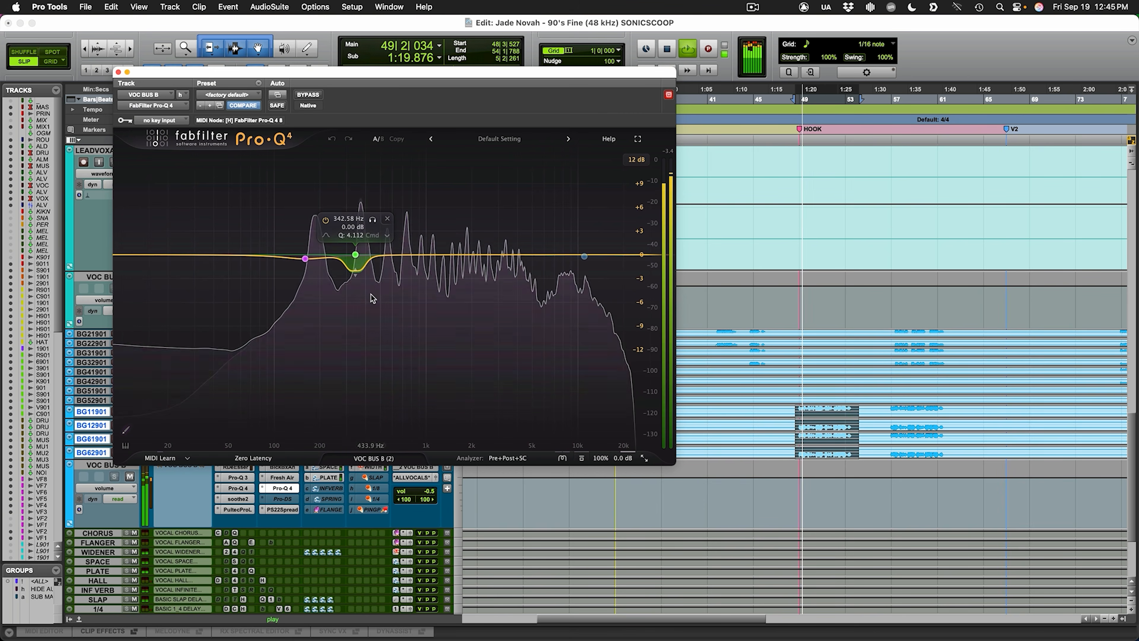
pyautogui.press('space')
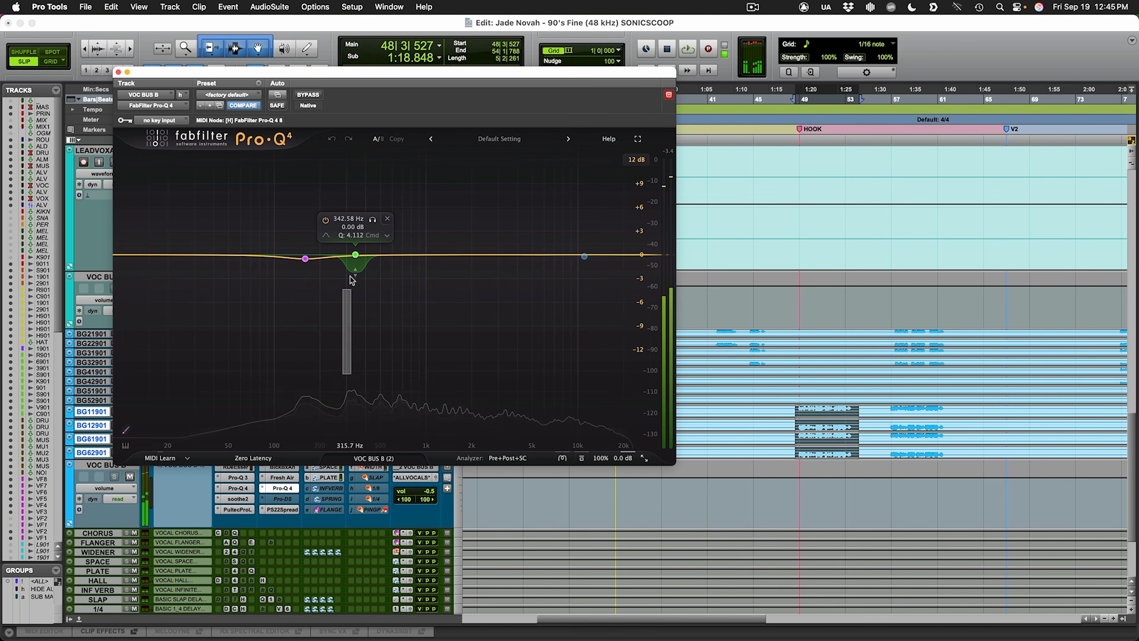
pyautogui.click(363, 202)
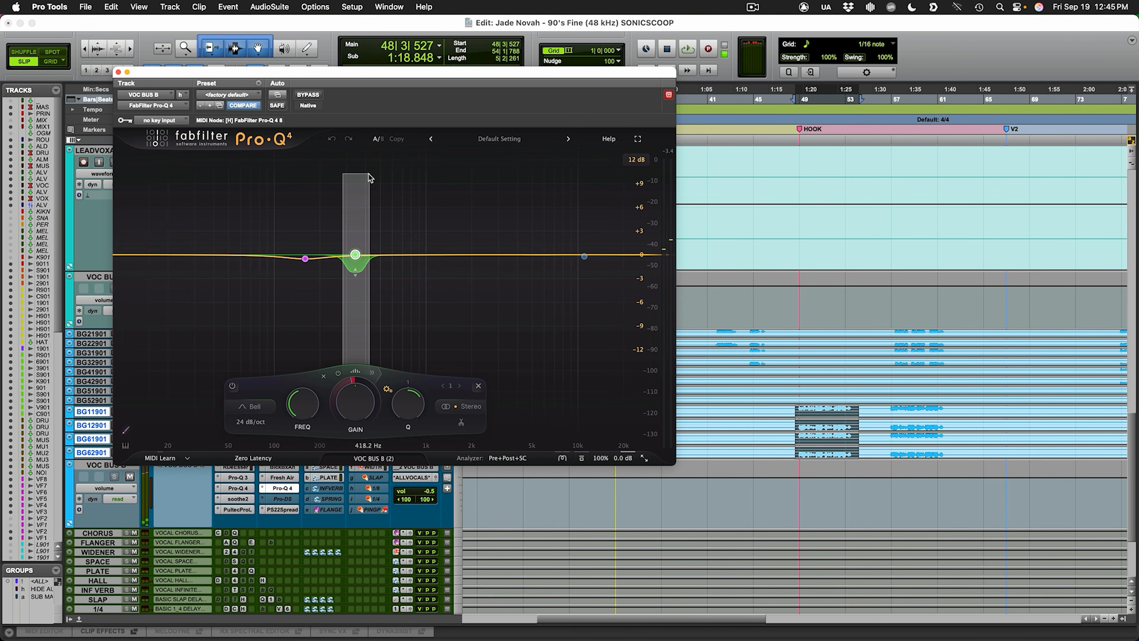
pyautogui.press('space')
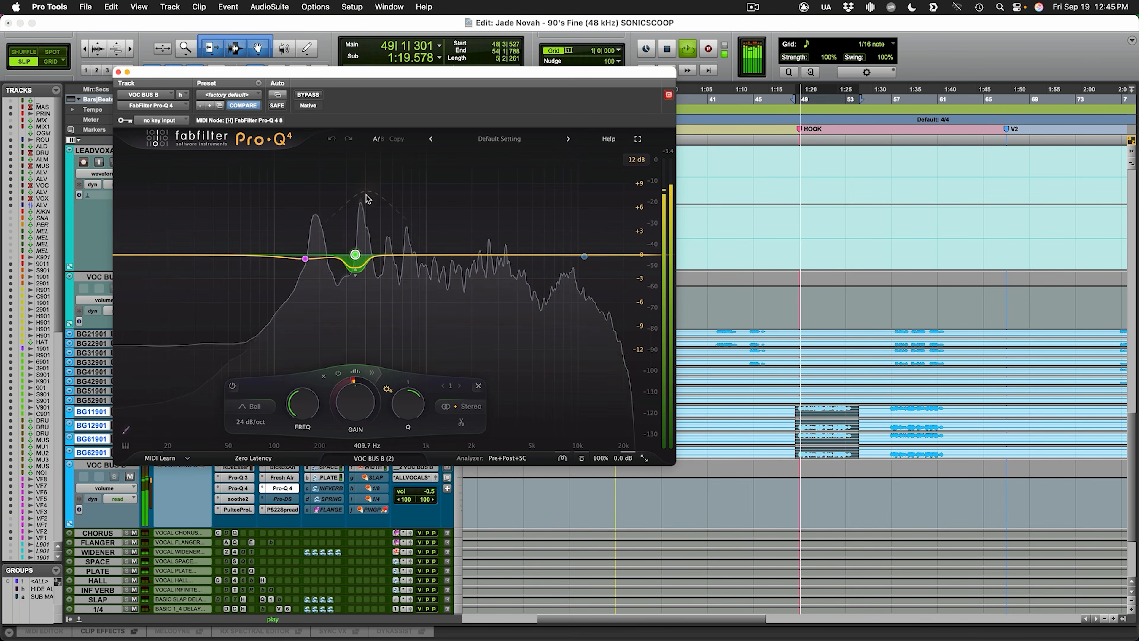
pyautogui.press('space')
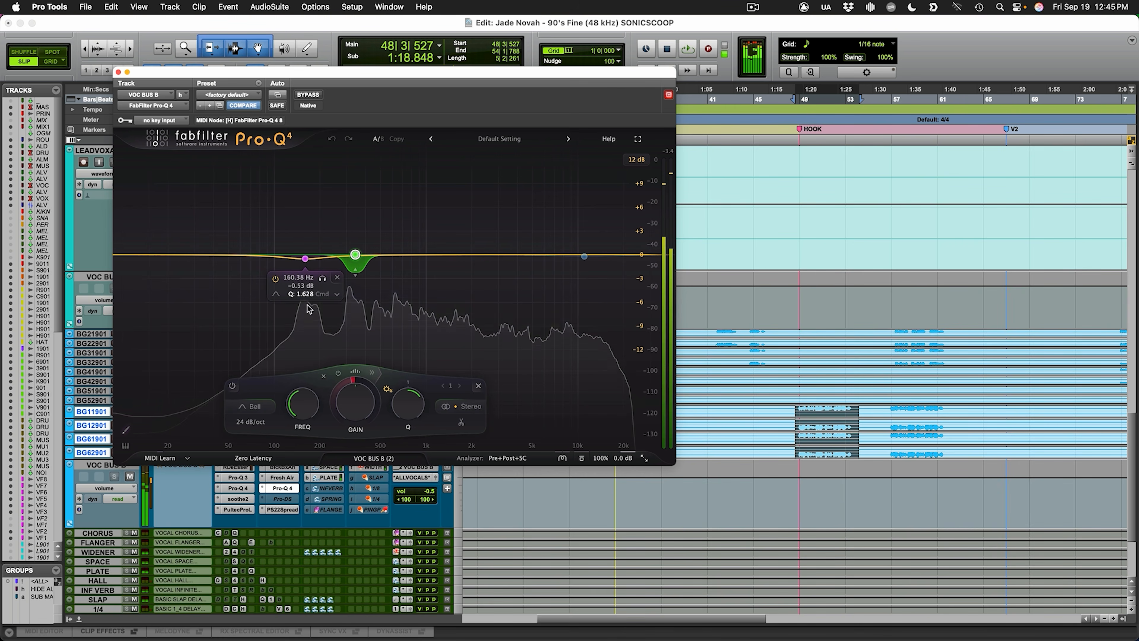
# Step: Inspect the 160.38 Hz band of the second Pro-Q 4 on VOC BUS B during playback, and close the plug-in
pyautogui.click(305, 258)
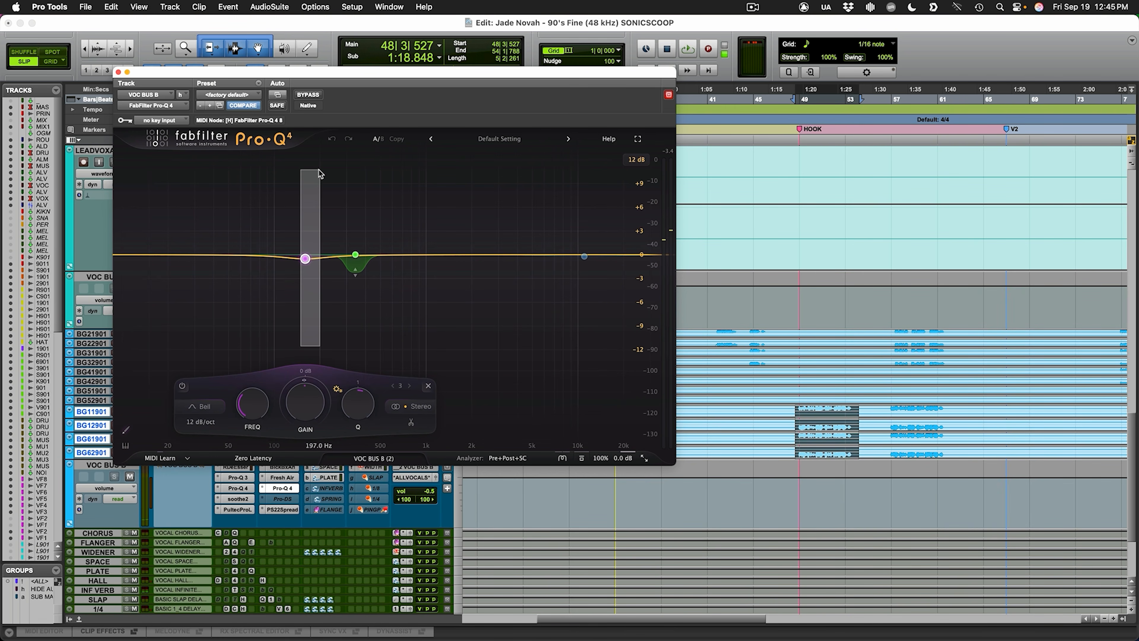
pyautogui.moveTo(309, 249)
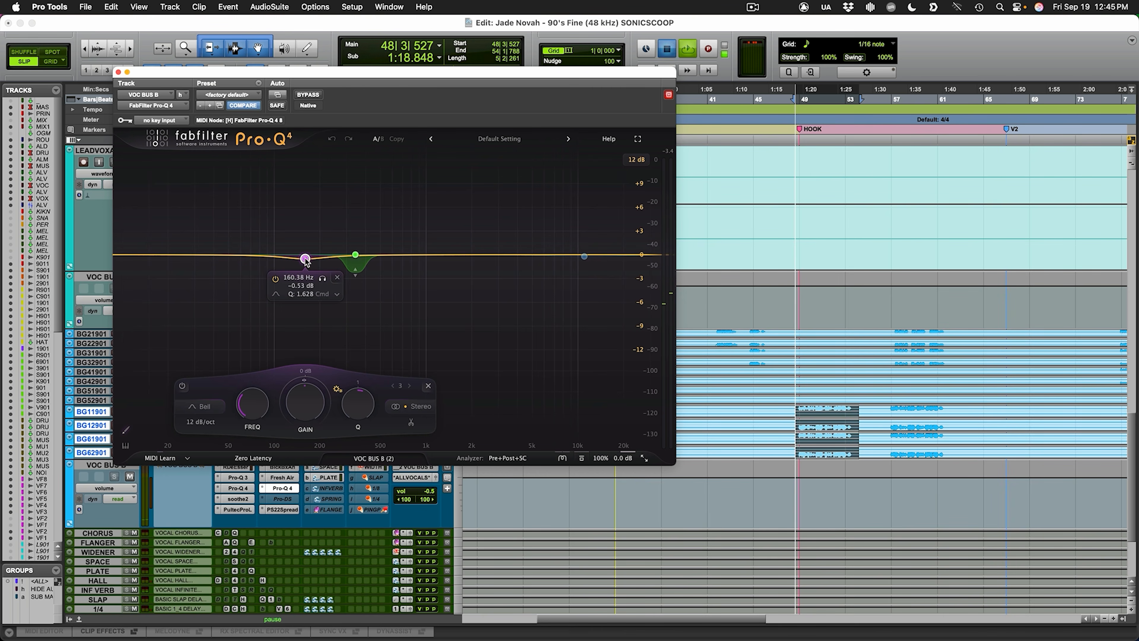
pyautogui.press('space')
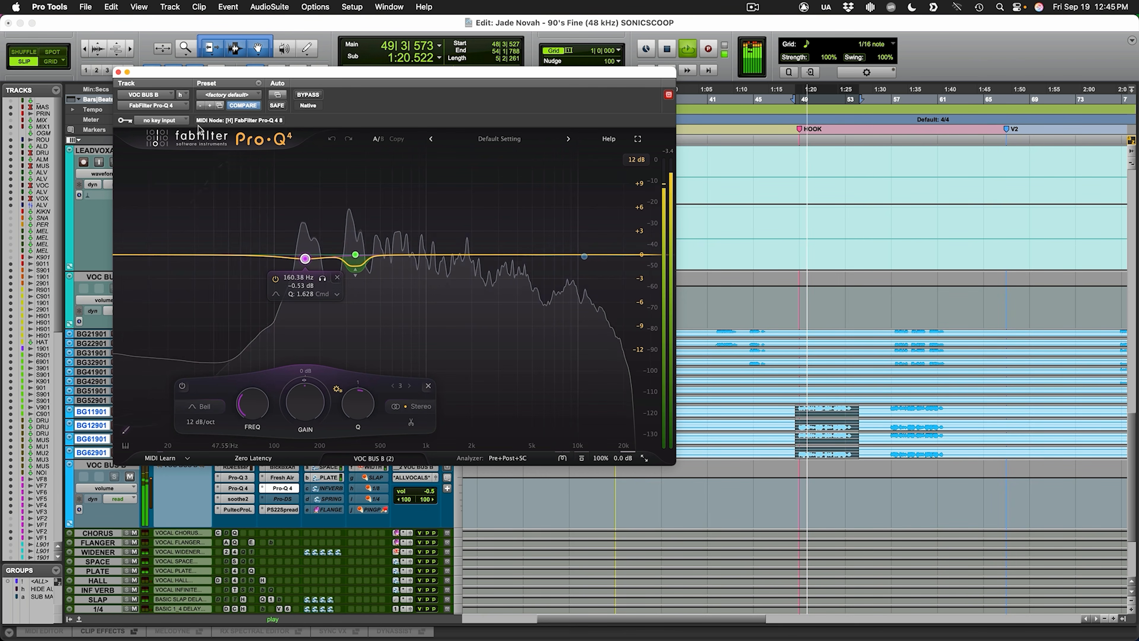
pyautogui.click(118, 72)
pyautogui.press('space')
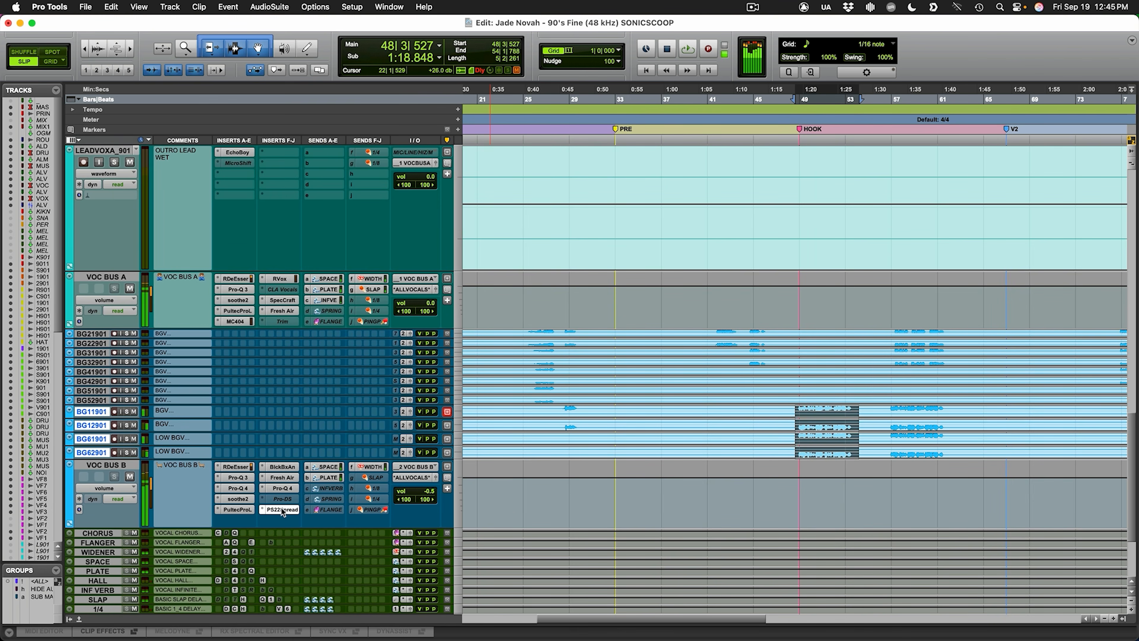
# Step: Open PS22 Spread on VOC BUS B, and solo and play the hook passage of BG11901, BG12901, BG61901 and BG62901
pyautogui.click(280, 511)
pyautogui.doubleClick(798, 410)
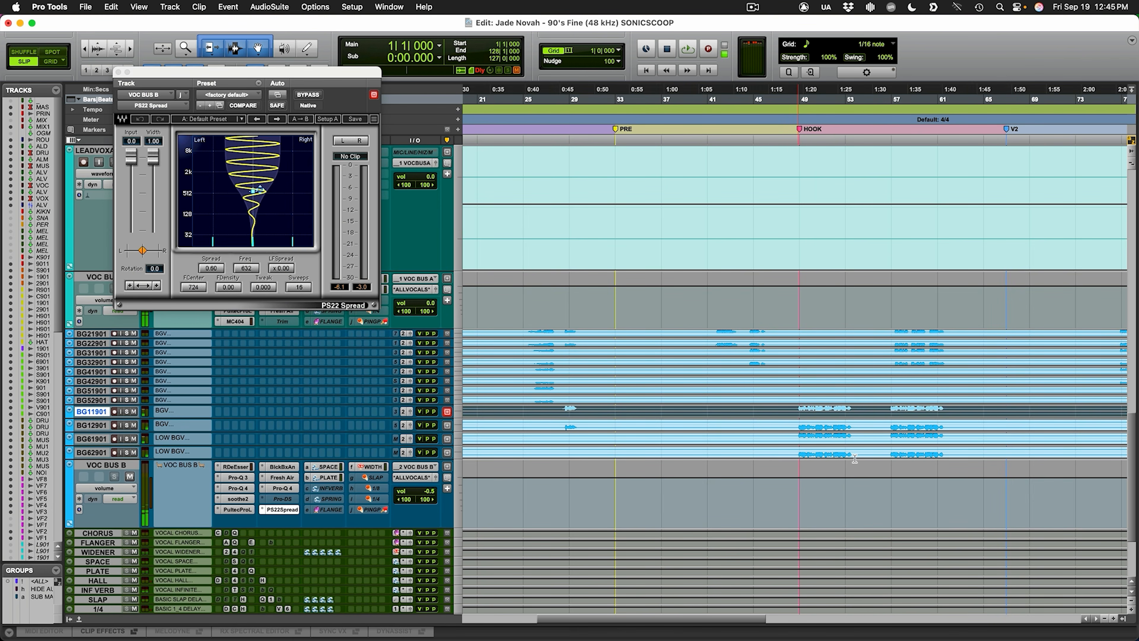
pyautogui.moveTo(799, 407); pyautogui.dragTo(852, 446)
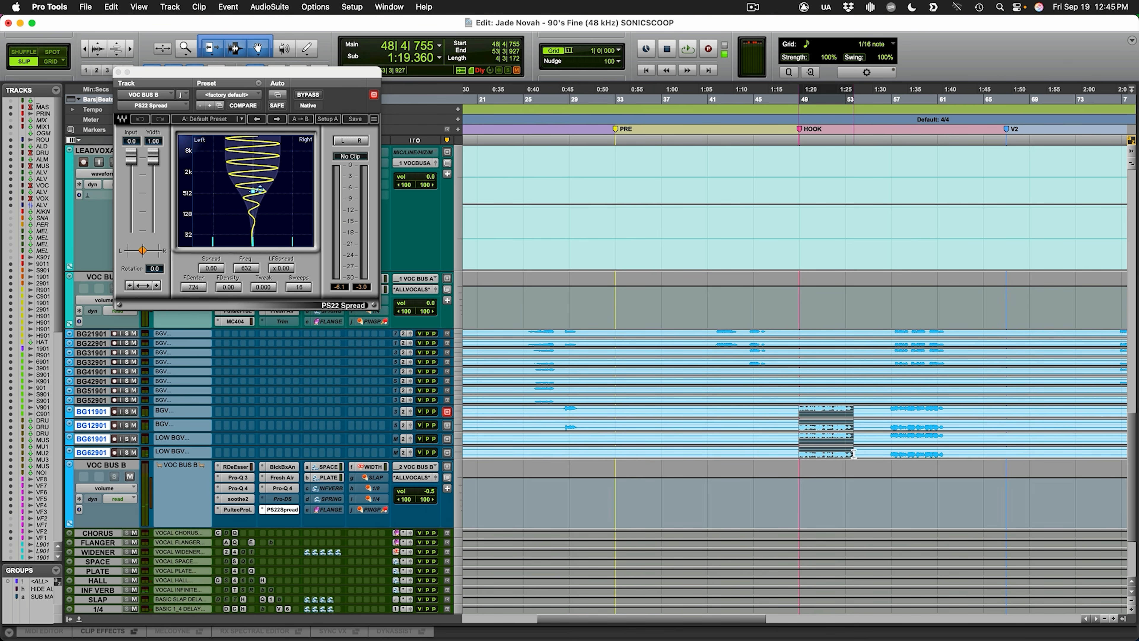
pyautogui.hotkey('shift', 's')
pyautogui.press('space')
# Step: Compare the soloed hook background vocals with PS22 Spread bypassed and engaged
pyautogui.click(306, 95)
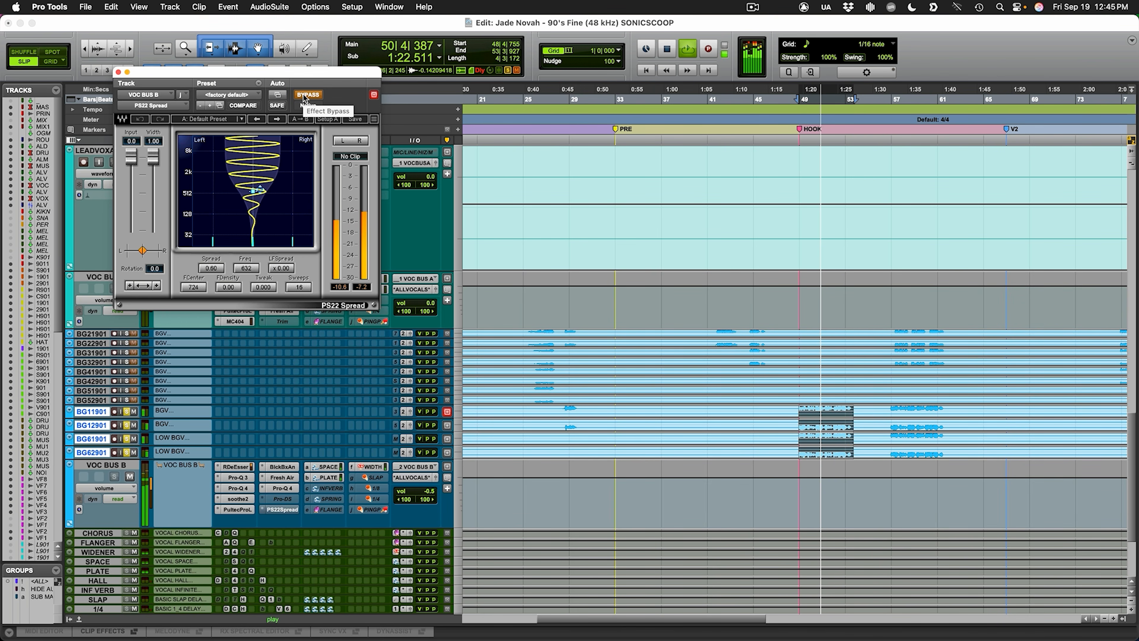
pyautogui.click(305, 97)
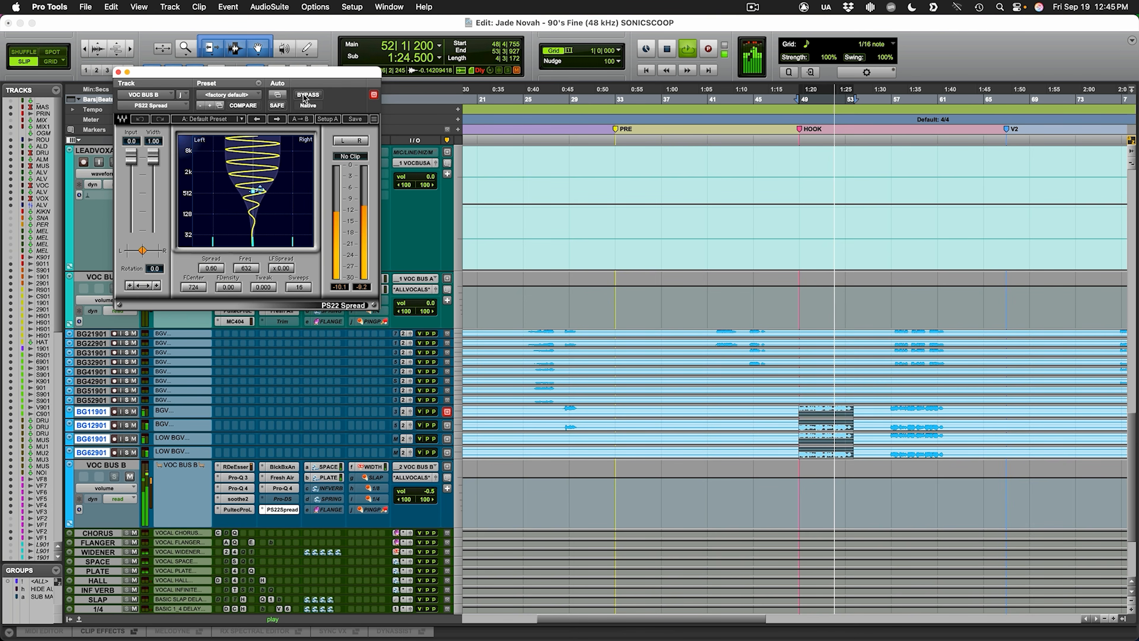
pyautogui.click(305, 96)
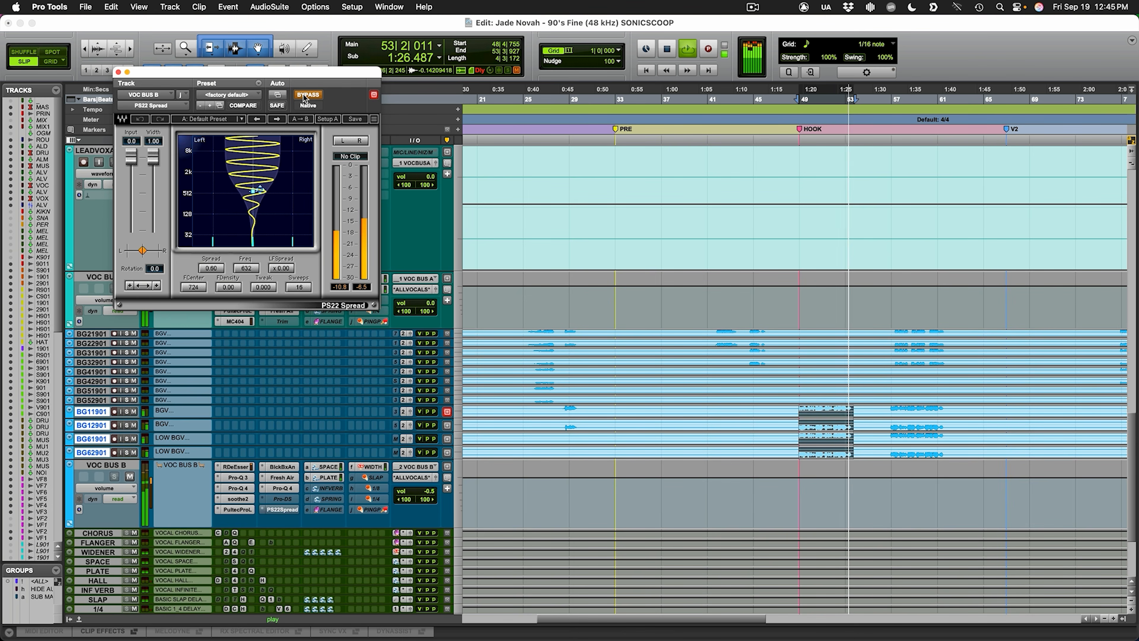
pyautogui.press('space')
# Step: Play the second hook background vocal passage from just before bar 57, comparing PS22 Spread bypassed and engaged, and close the plug-in
pyautogui.click(890, 407)
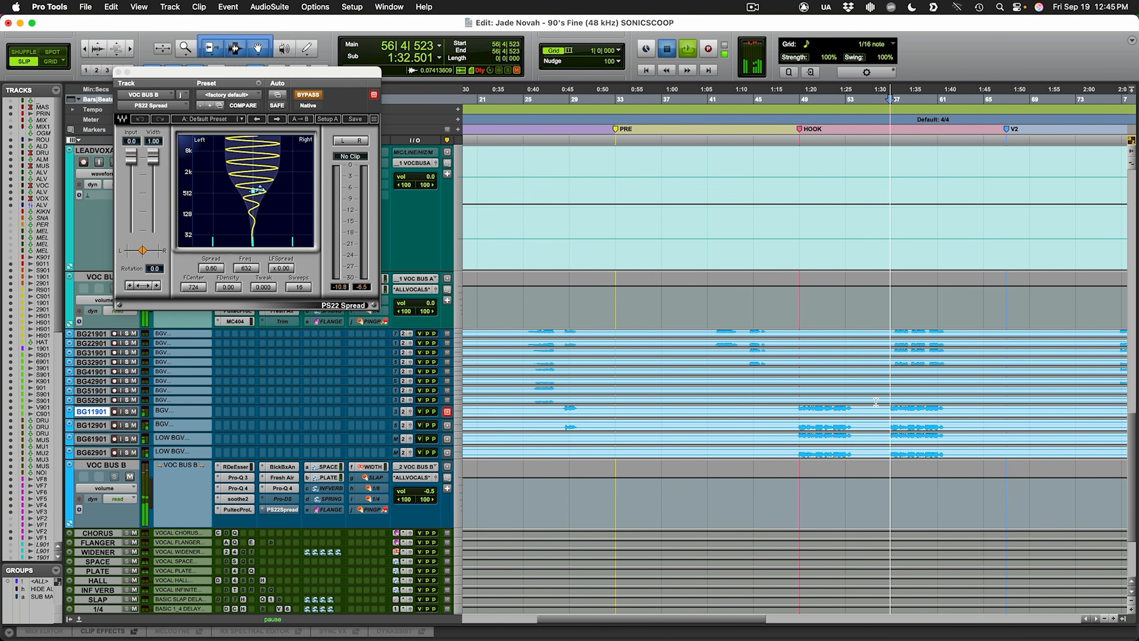
pyautogui.click(308, 95)
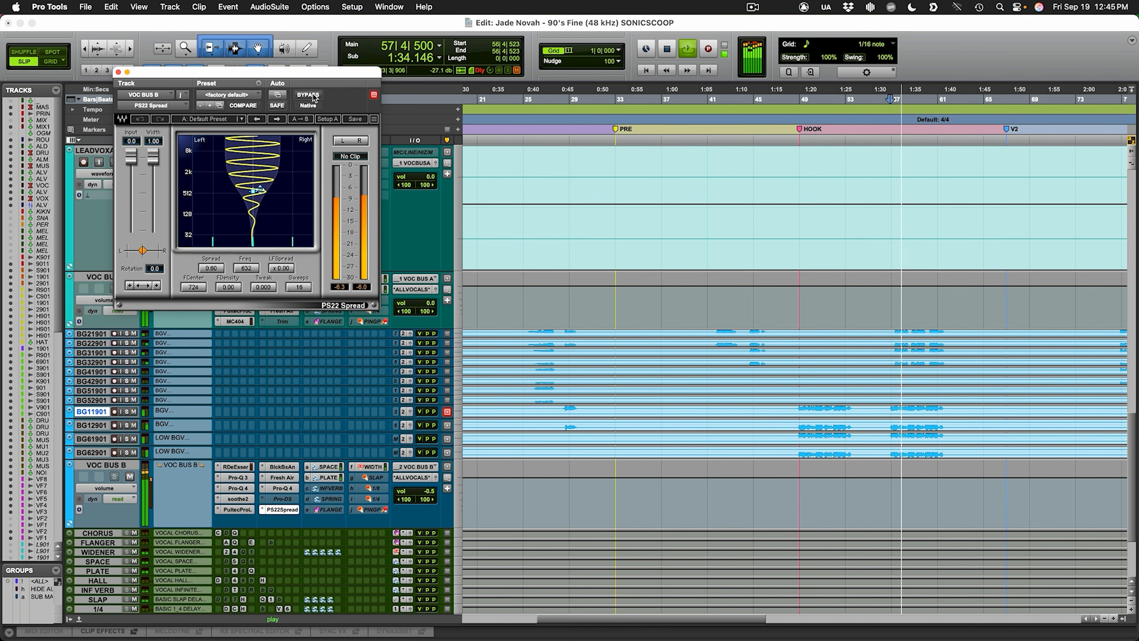
pyautogui.click(313, 95)
pyautogui.click(314, 95)
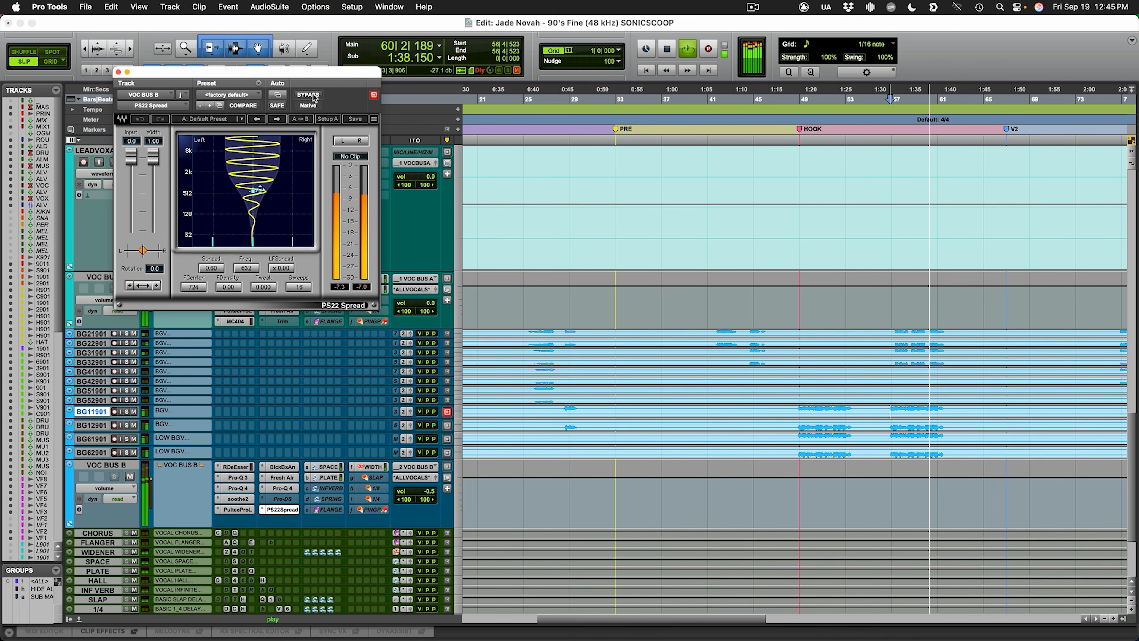
pyautogui.press('super+w')
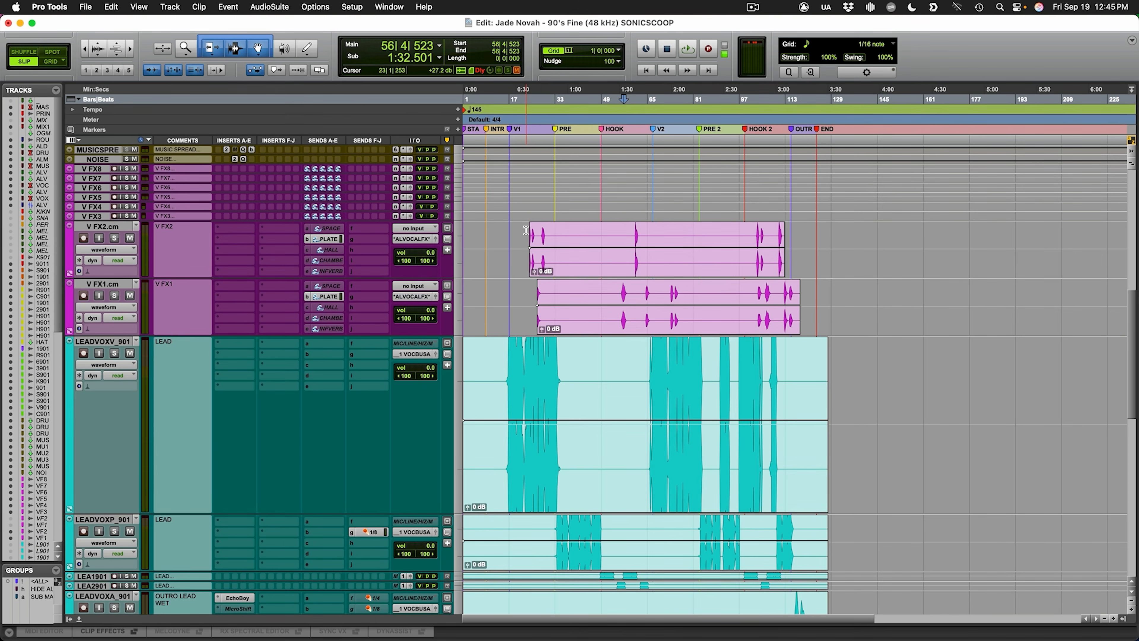
# Step: Select the clip on V FX2.cm and enlarge the track's height, with the clip's start at bar 24 in close view
pyautogui.press('t')
pyautogui.press('t')
pyautogui.press('t')
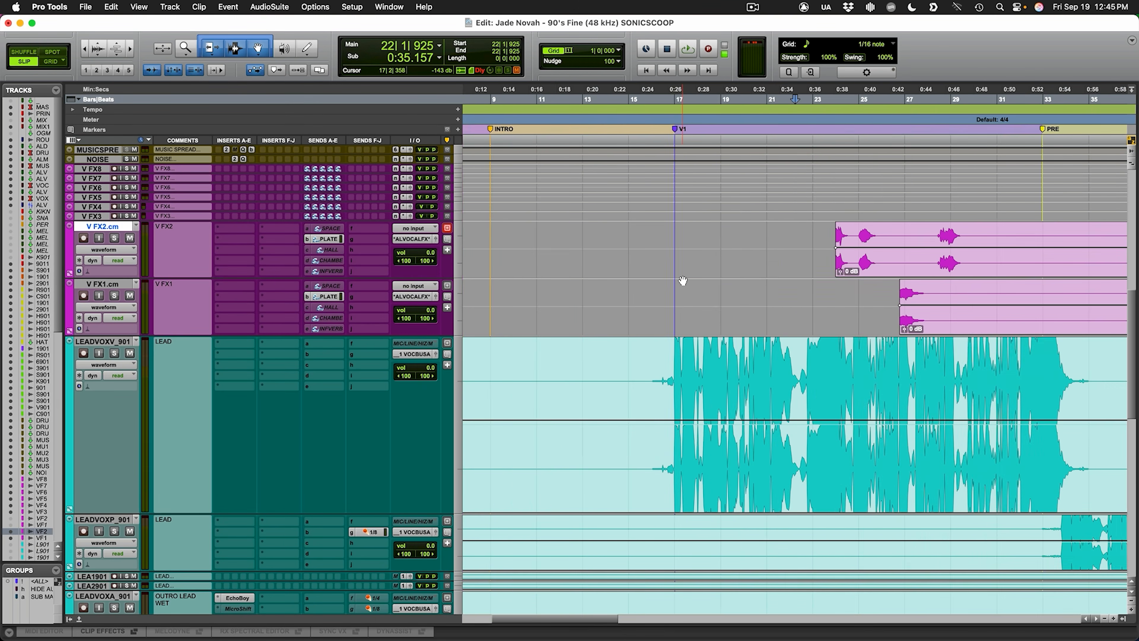
pyautogui.click(853, 274)
pyautogui.hotkey('ctrl', 'Up')
pyautogui.hotkey('ctrl', 'Up')
pyautogui.press('t')
pyautogui.press('t')
pyautogui.press('t')
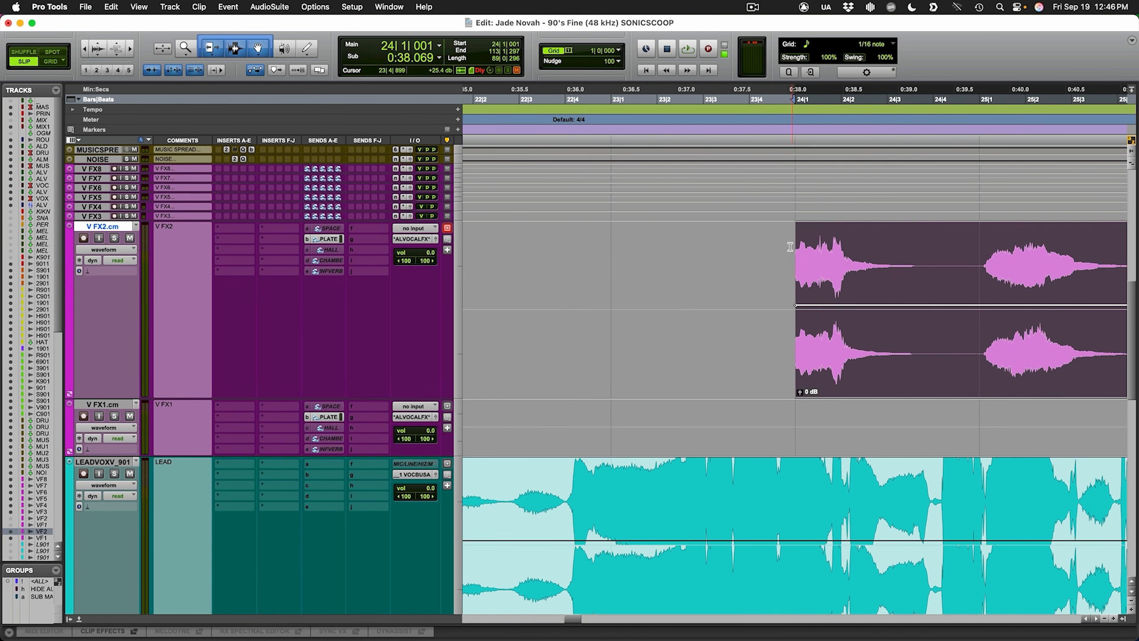
# Step: Solo V FX2.cm and play its committed vocal effects from just before bar 24
pyautogui.click(788, 241)
pyautogui.hotkey('shift', 's')
pyautogui.press('space')
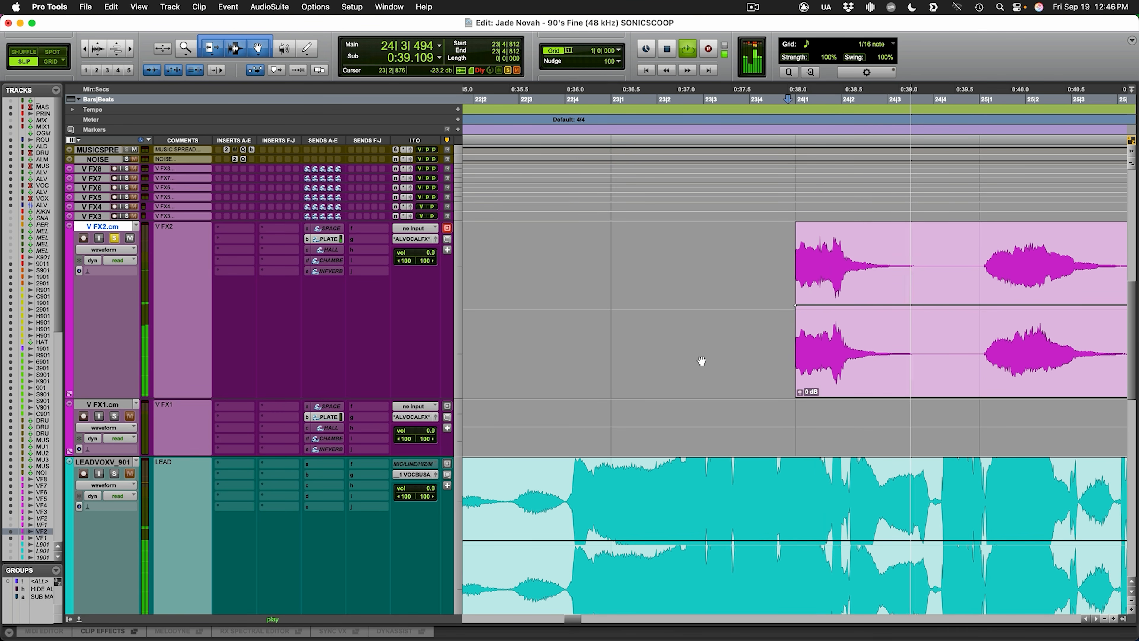
# Step: Show the hidden original V FX2 track and make it active
pyautogui.scroll(-4, 59, 276)
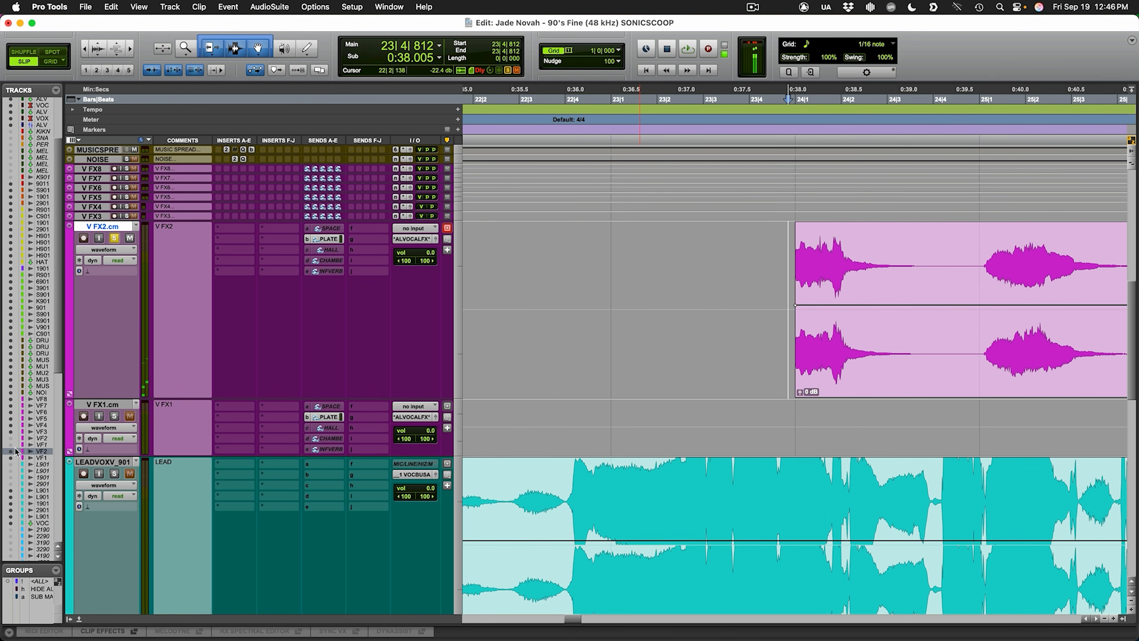
pyautogui.click(11, 439)
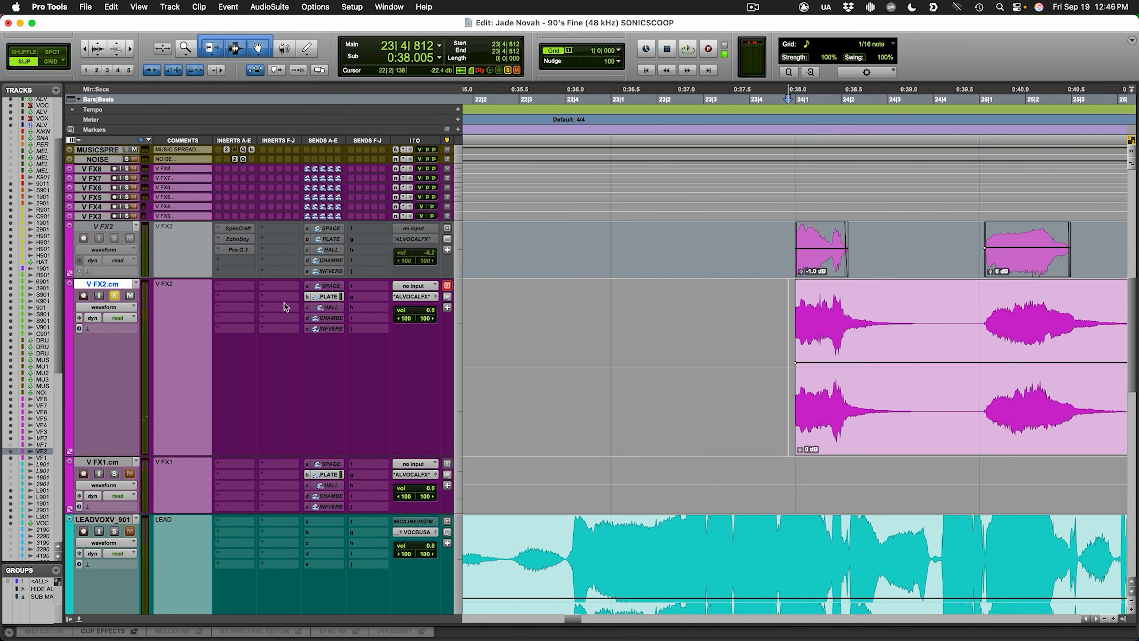
pyautogui.rightClick(100, 227)
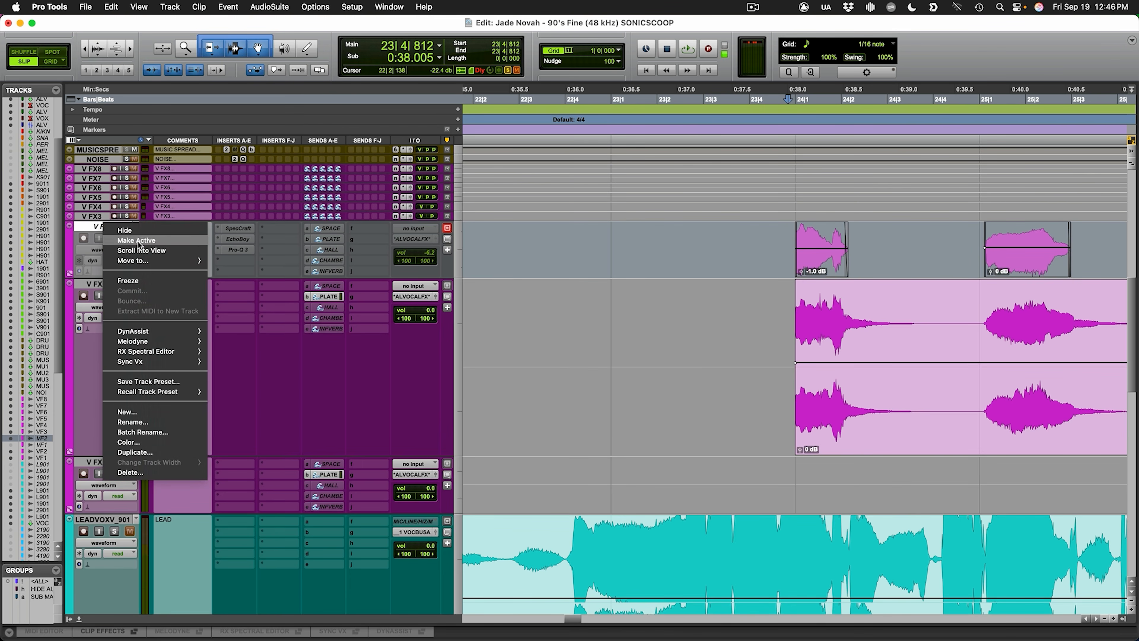
pyautogui.click(139, 241)
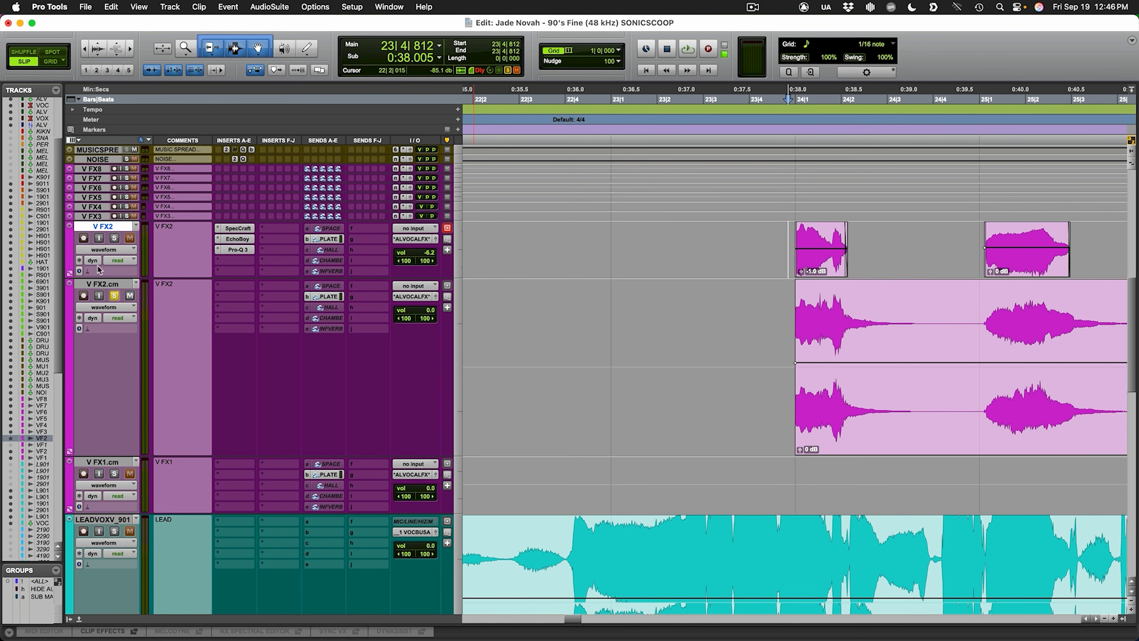
# Step: Audition V FX2 in solo, and play it in the full mix from around bar 23 with V FX2.cm muted
pyautogui.click(114, 238)
pyautogui.press('space')
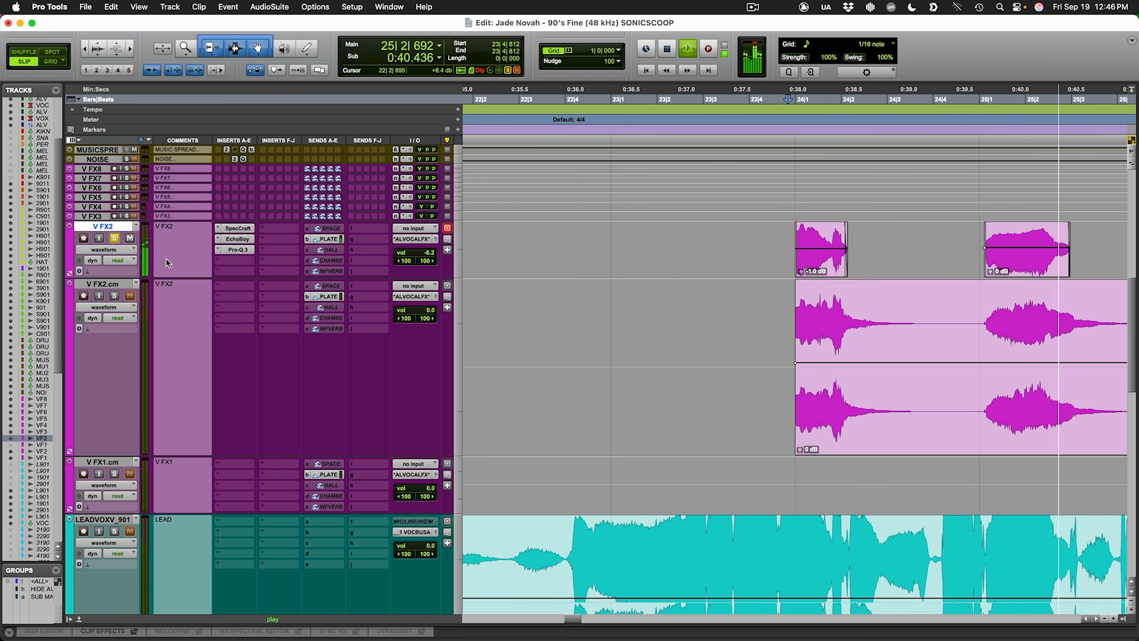
pyautogui.click(682, 310)
pyautogui.press('r')
pyautogui.press('space')
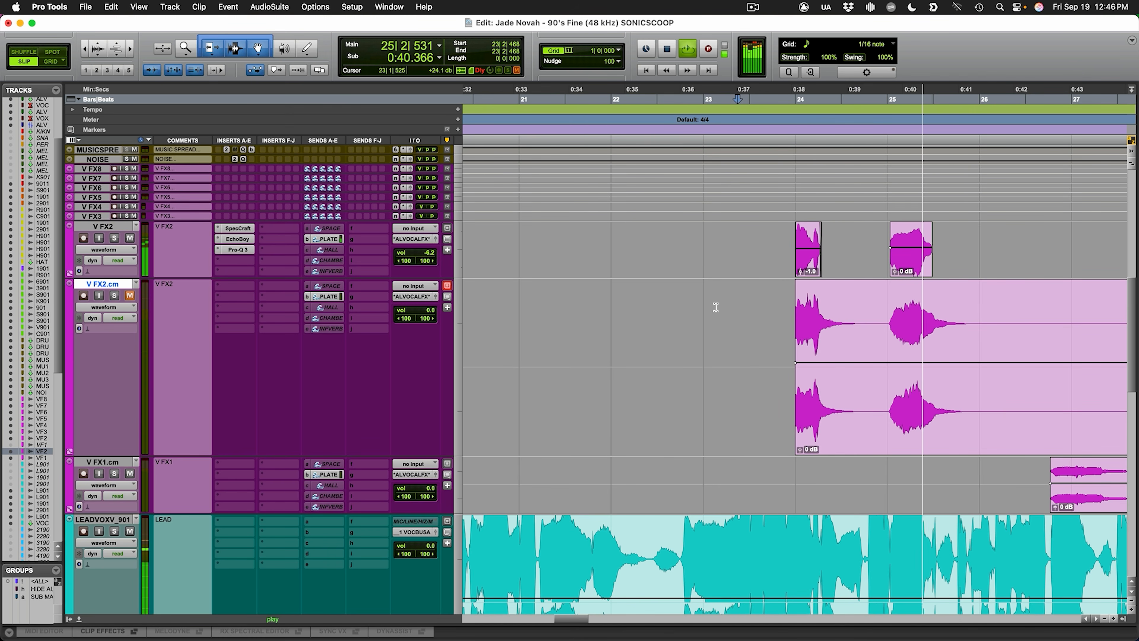
pyautogui.press('space')
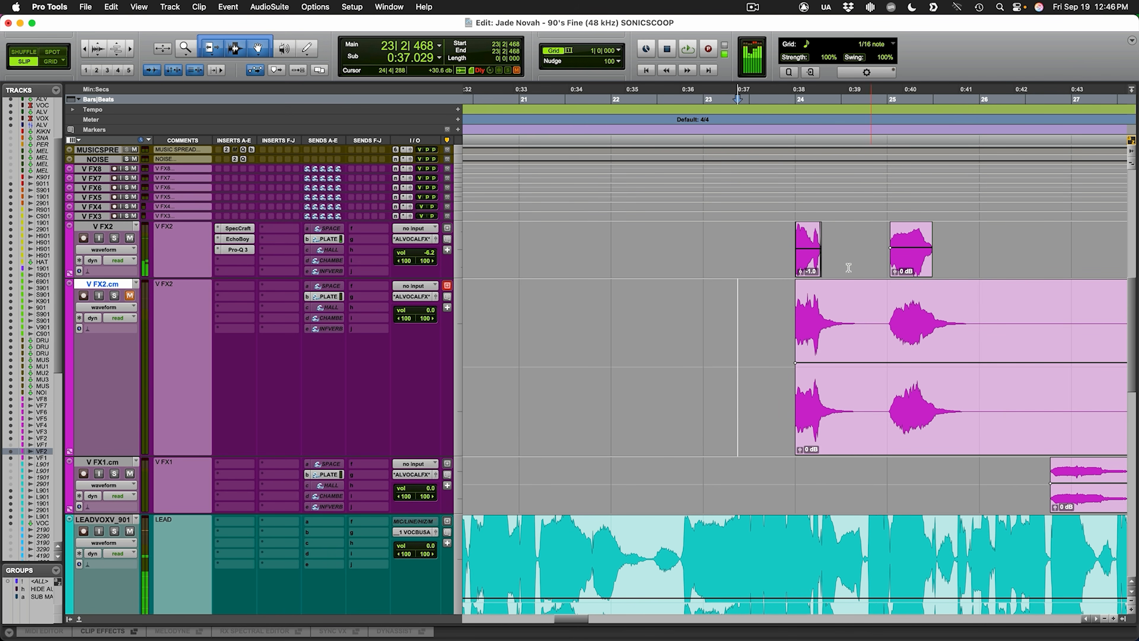
# Step: Solo V FX2 and play it from just before bar 24, and open its SpecCraft insert
pyautogui.click(793, 241)
pyautogui.hotkey('shift', 's')
pyautogui.press('space')
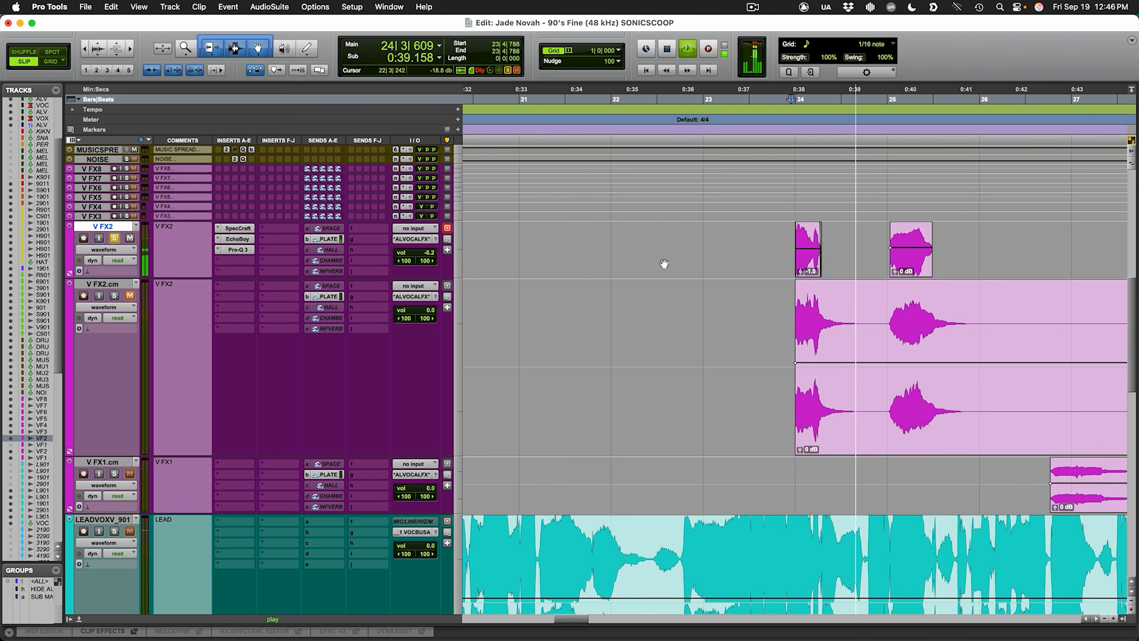
pyautogui.press('space')
pyautogui.click(250, 233)
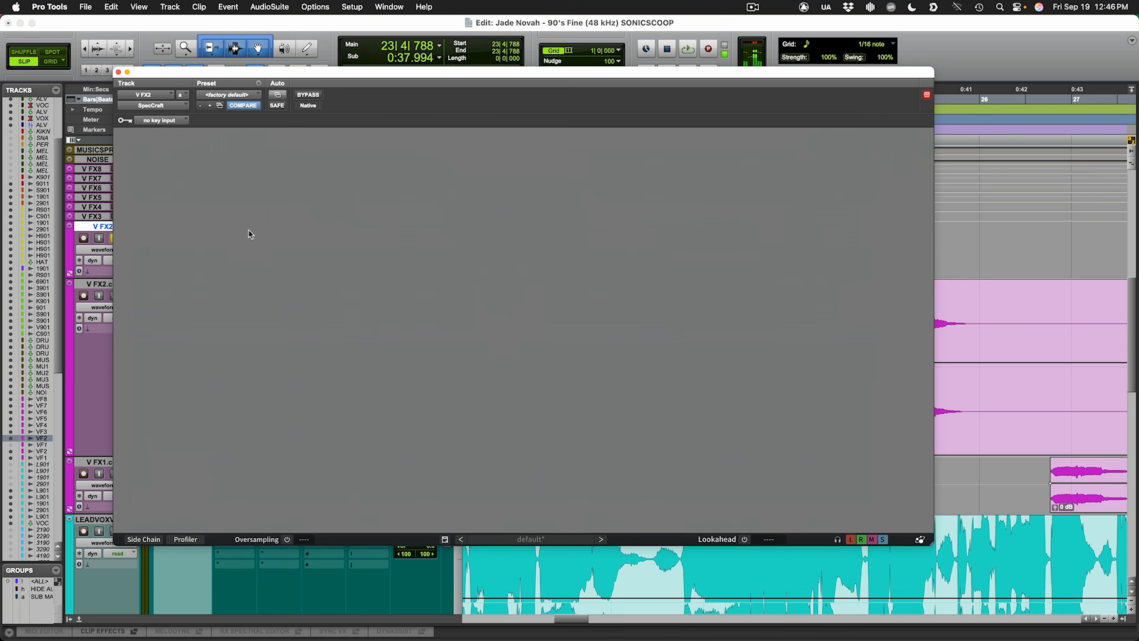
# Step: Play V FX2 through SpecCraft, audition it with Adaptive at 0.0%, undo that change, and close the plug-in window
pyautogui.moveTo(234, 72); pyautogui.dragTo(342, 137)
pyautogui.press('space')
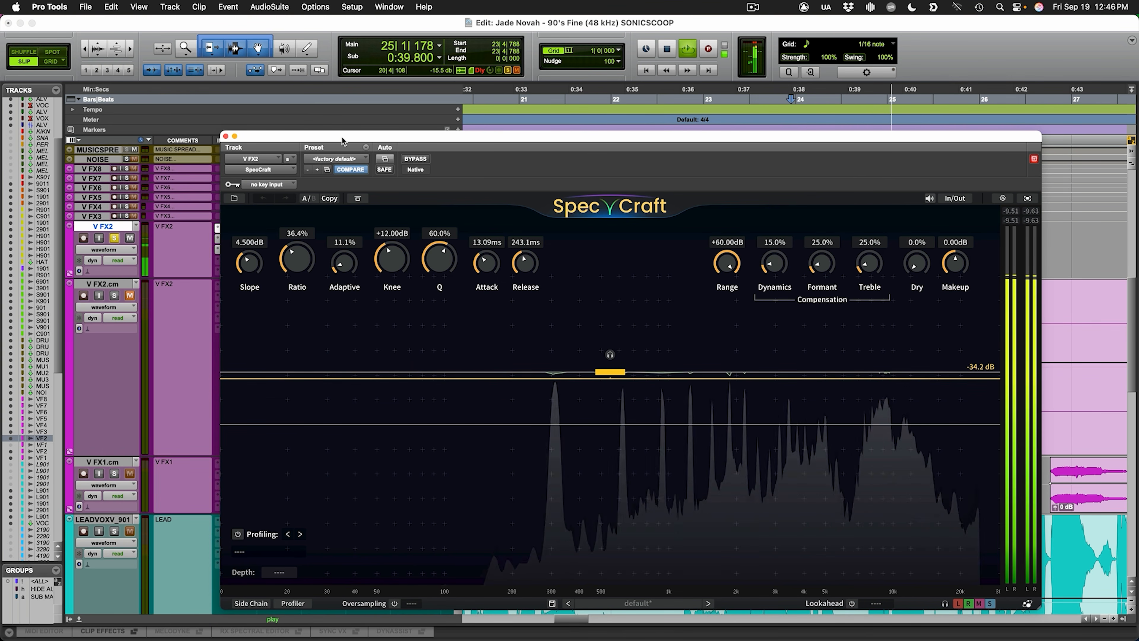
pyautogui.press('space')
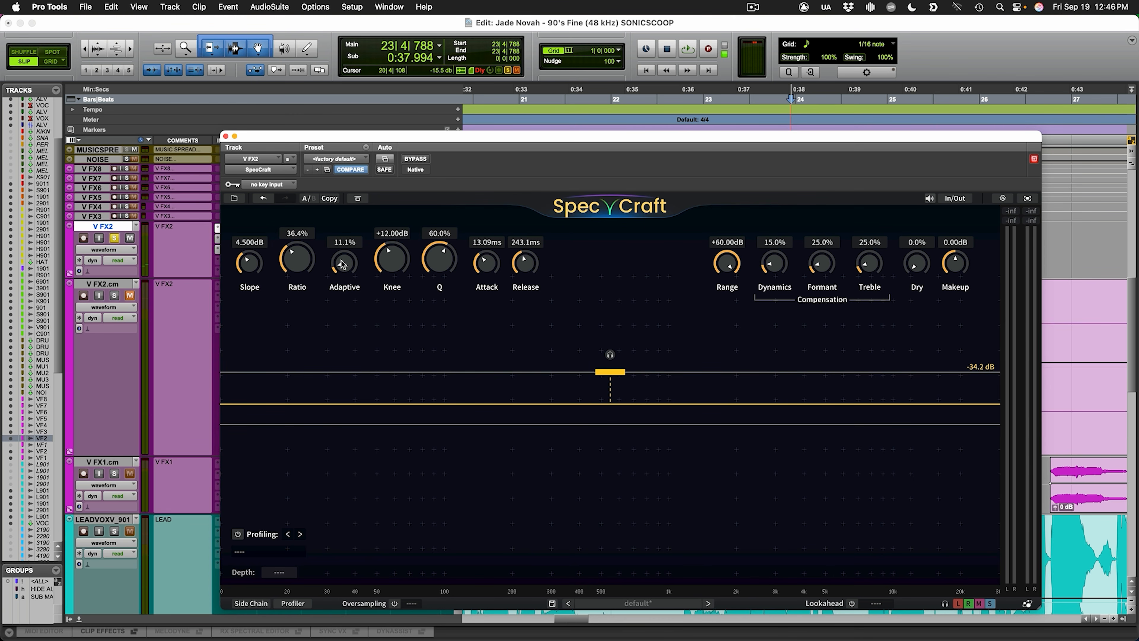
pyautogui.press('space')
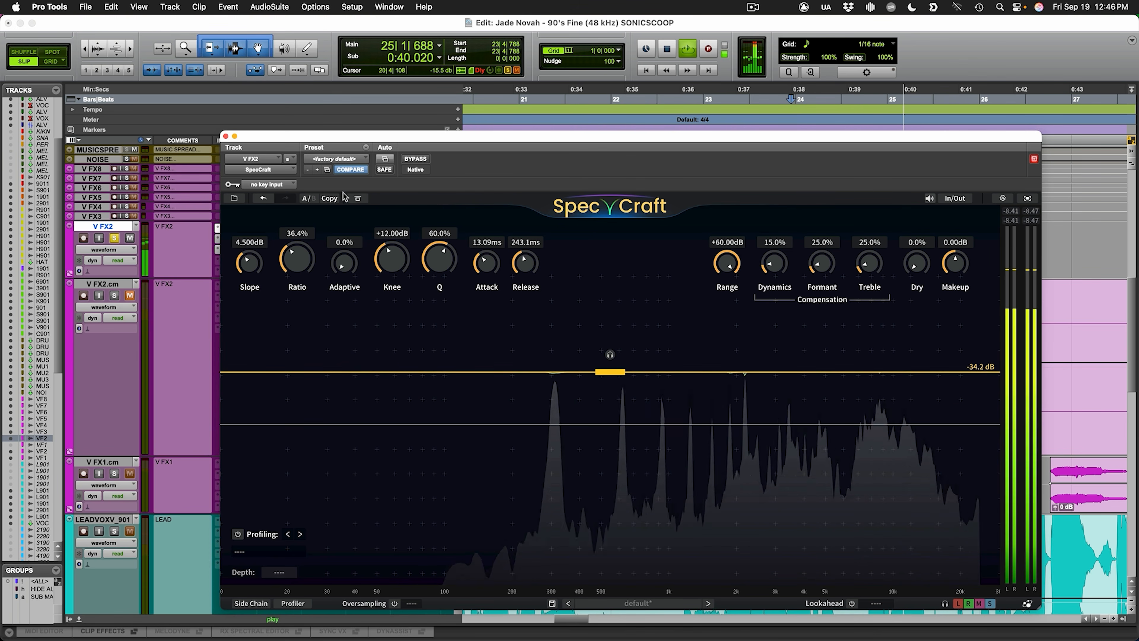
pyautogui.press('space')
pyautogui.click(262, 199)
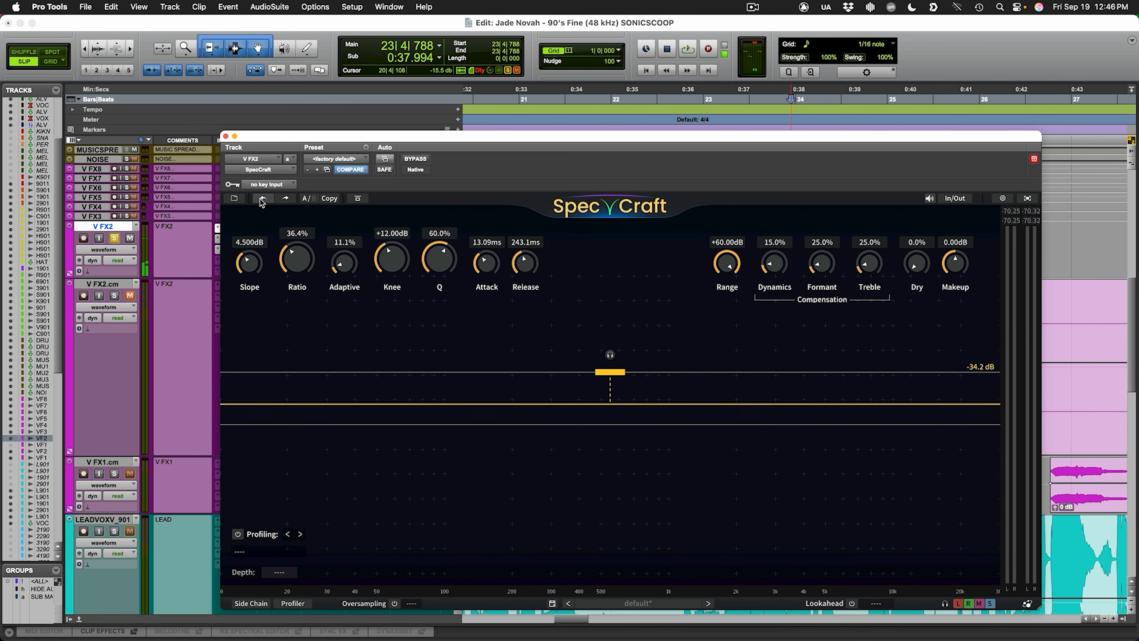
pyautogui.press('super+w')
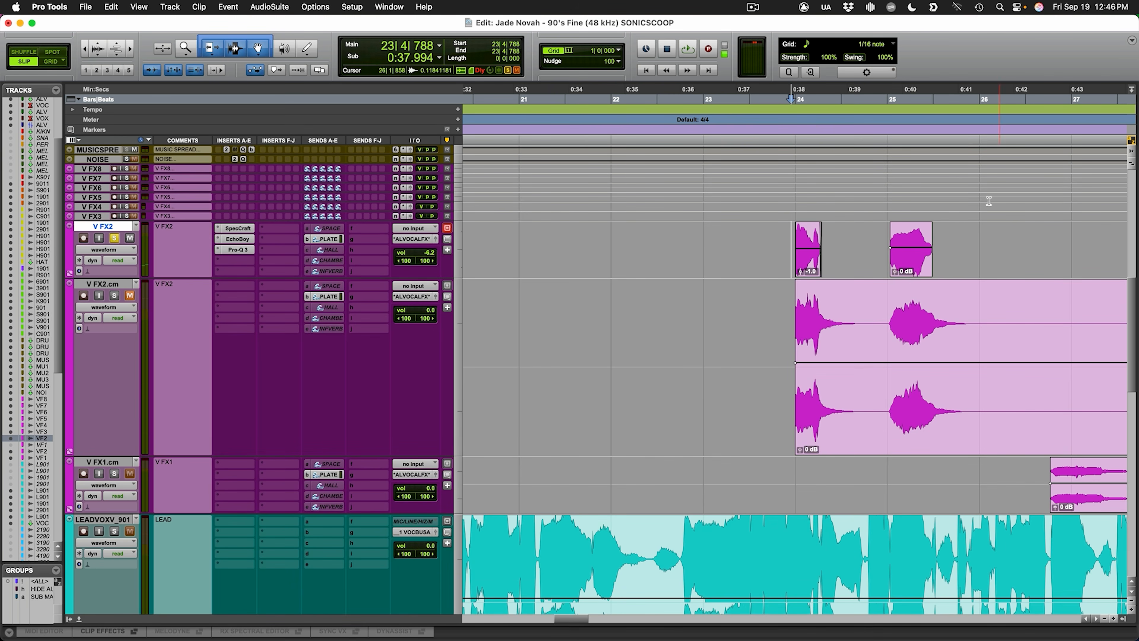
# Step: Open the EchoBoy insert on V FX2 and play the track through it from just before bar 24
pyautogui.click(233, 240)
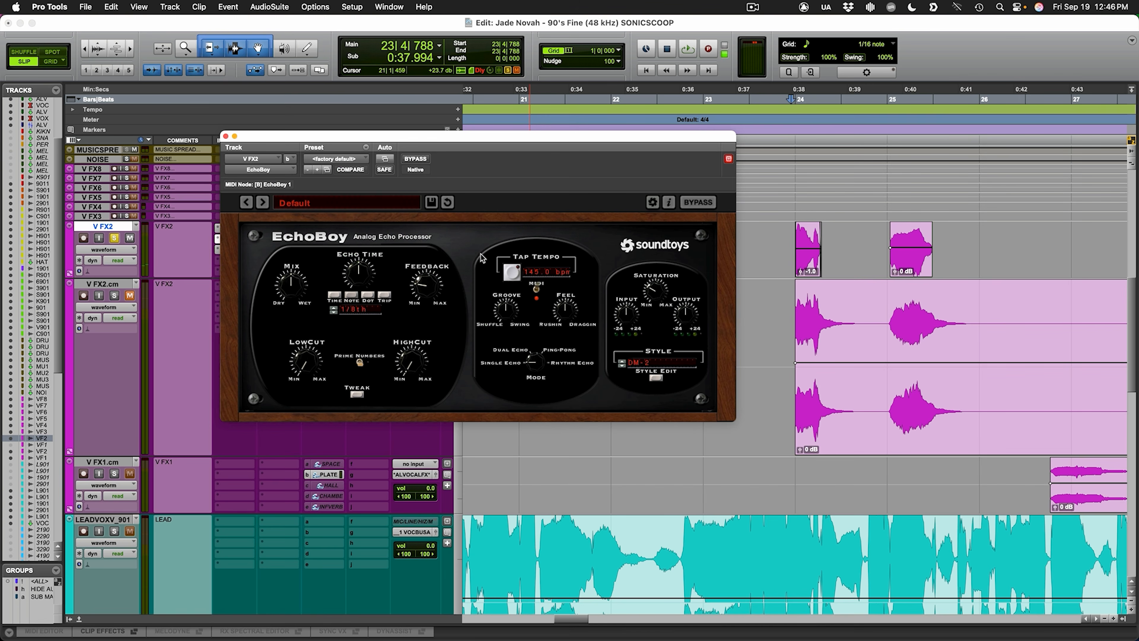
pyautogui.moveTo(561, 135); pyautogui.dragTo(545, 130)
pyautogui.press('space')
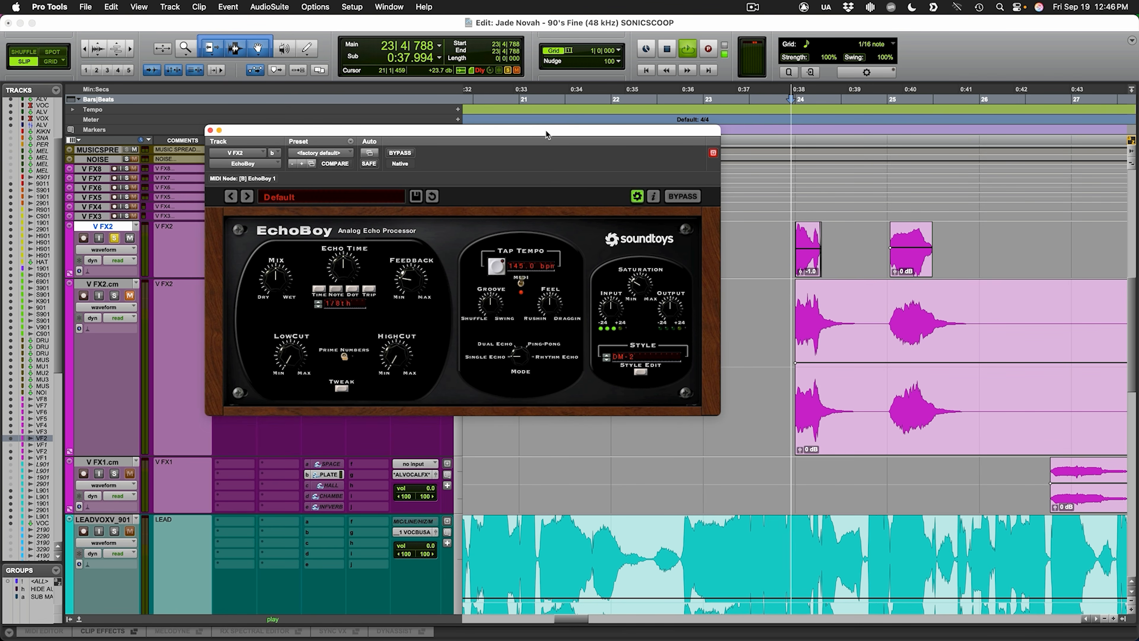
pyautogui.press('space')
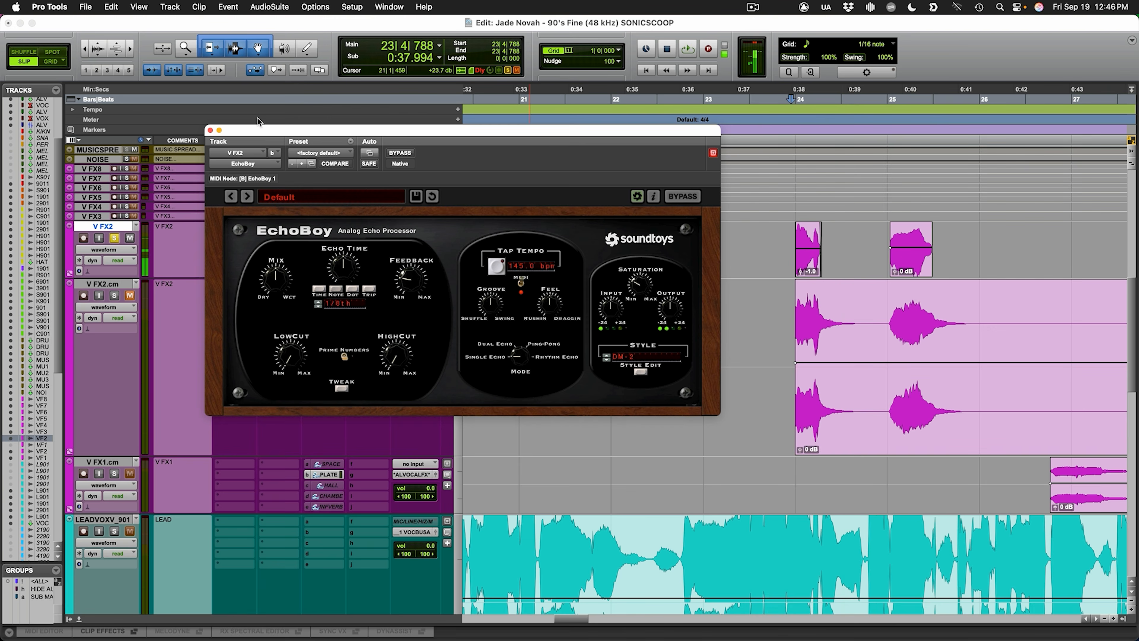
# Step: Open the Pro-Q 3 insert on V FX2 and play the track to examine its low cut
pyautogui.moveTo(269, 134); pyautogui.dragTo(419, 164)
pyautogui.click(244, 249)
pyautogui.press('space')
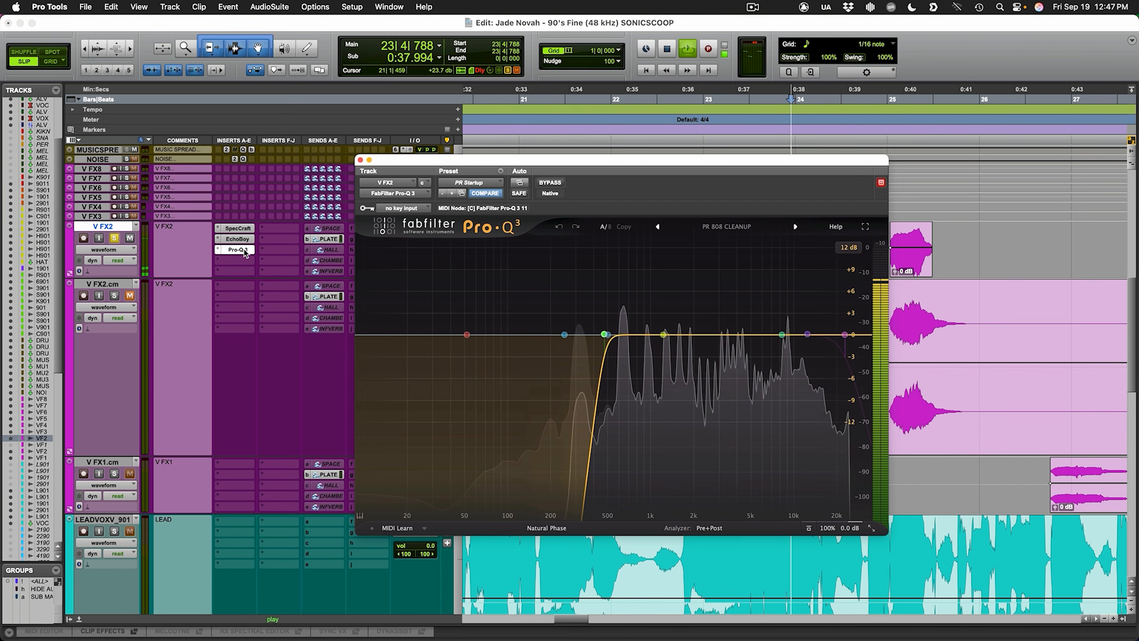
pyautogui.press('space')
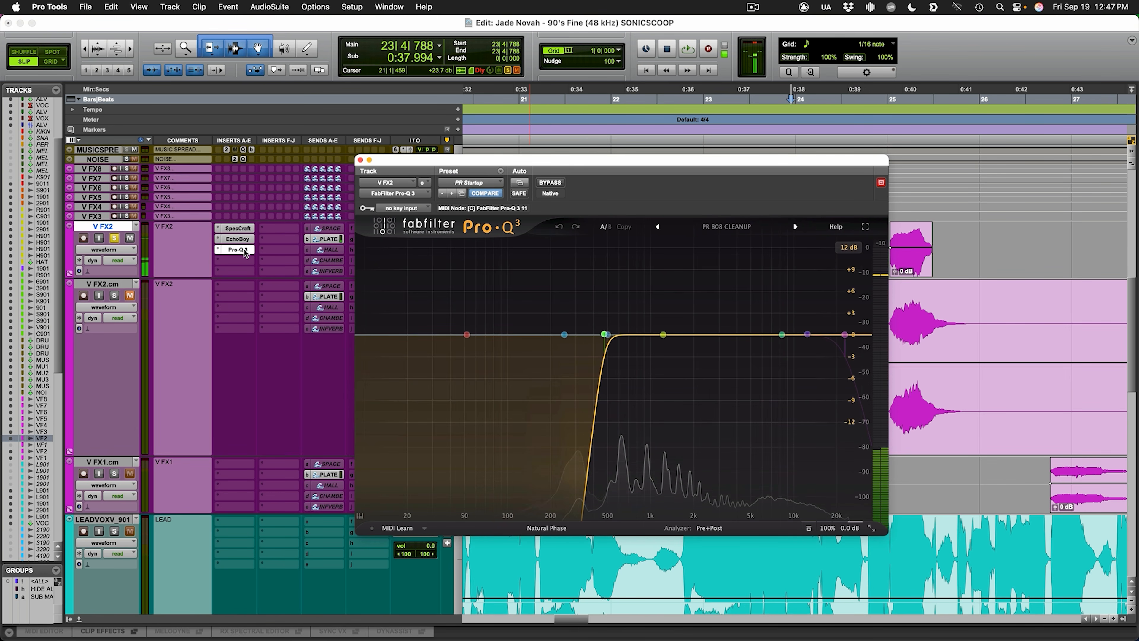
# Step: Hide the V FX2 track and make it inactive, and close its Pro-Q 3 window
pyautogui.rightClick(91, 226)
pyautogui.click(127, 250)
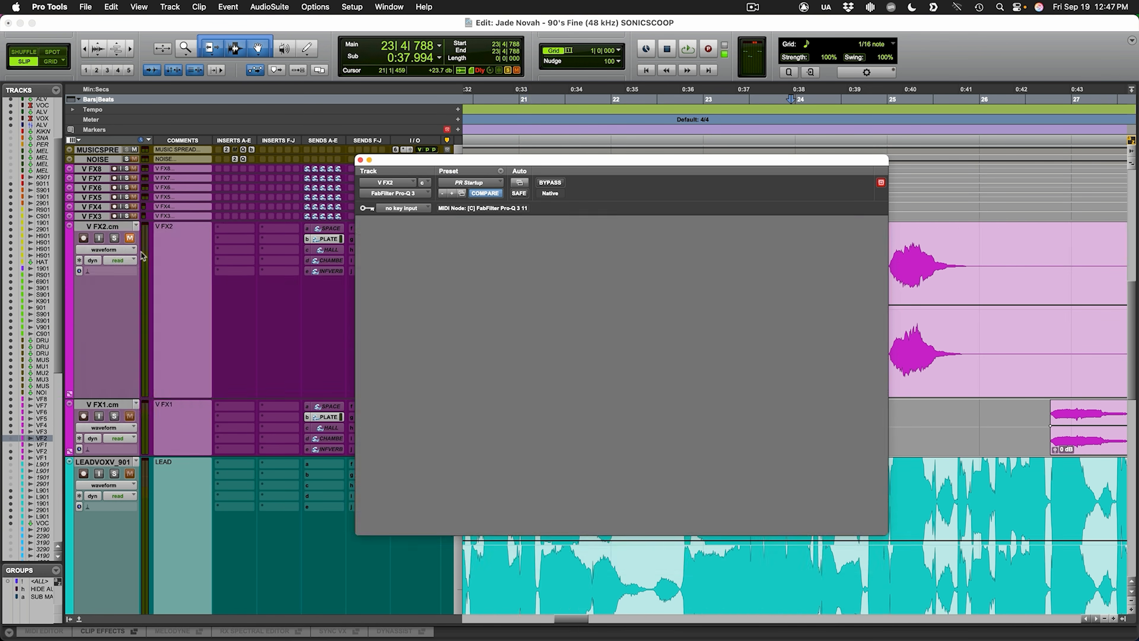
pyautogui.click(361, 161)
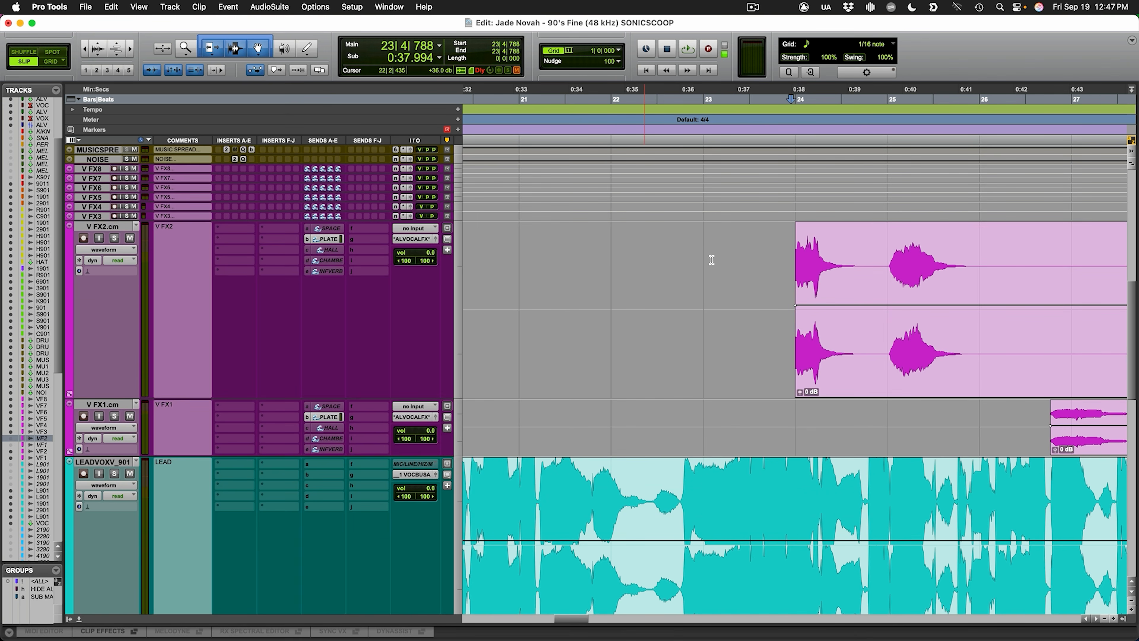
# Step: Play the full mix with V FX2.cm from just before bar 24
pyautogui.press('r')
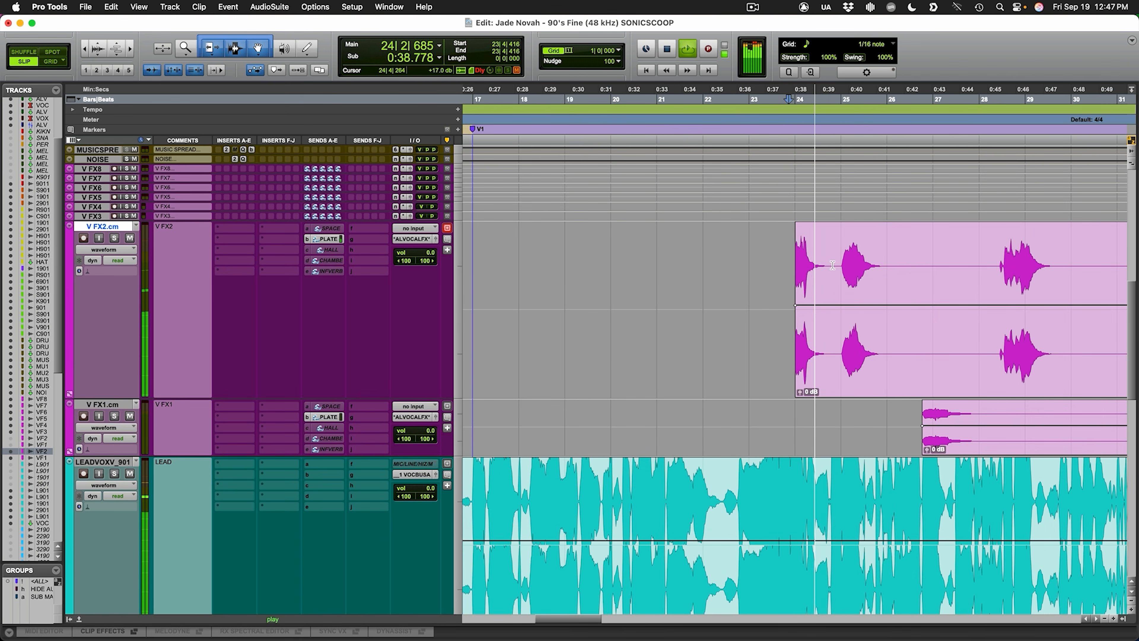
pyautogui.scroll(-1, 860, 300)
pyautogui.hscroll(5, 861, 301)
pyautogui.press('space')
# Step: Enlarge the V FX1.cm track, solo it, and play it from just before its clip near bar 27
pyautogui.click(689, 396)
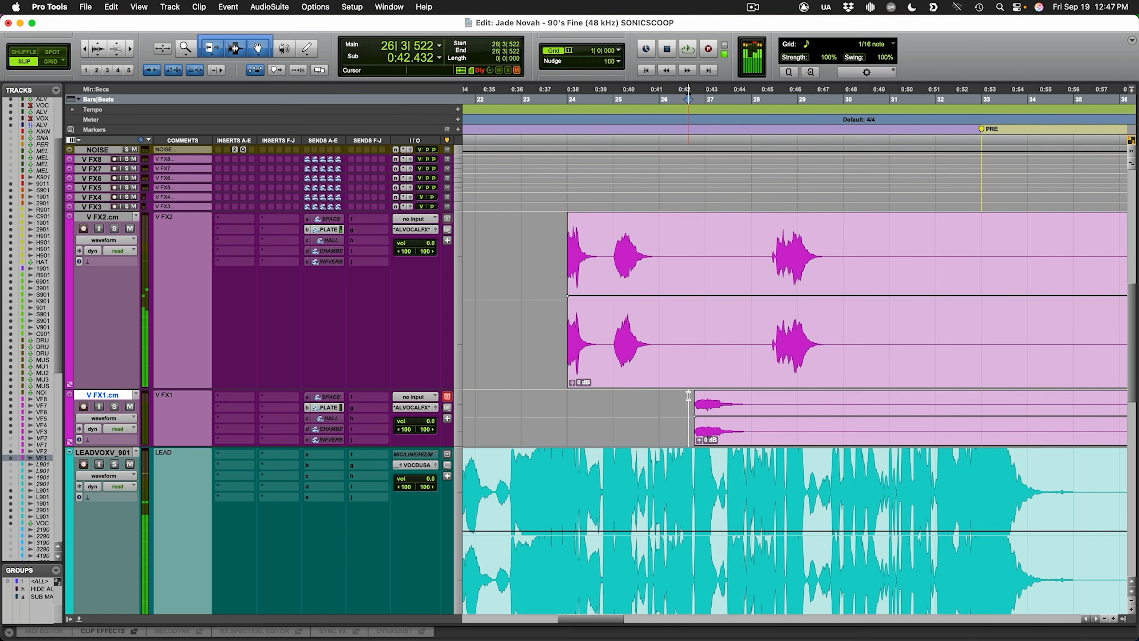
pyautogui.hotkey('ctrl', 'Up')
pyautogui.hotkey('ctrl', 'Up')
pyautogui.hotkey('shift', 's')
pyautogui.press('space')
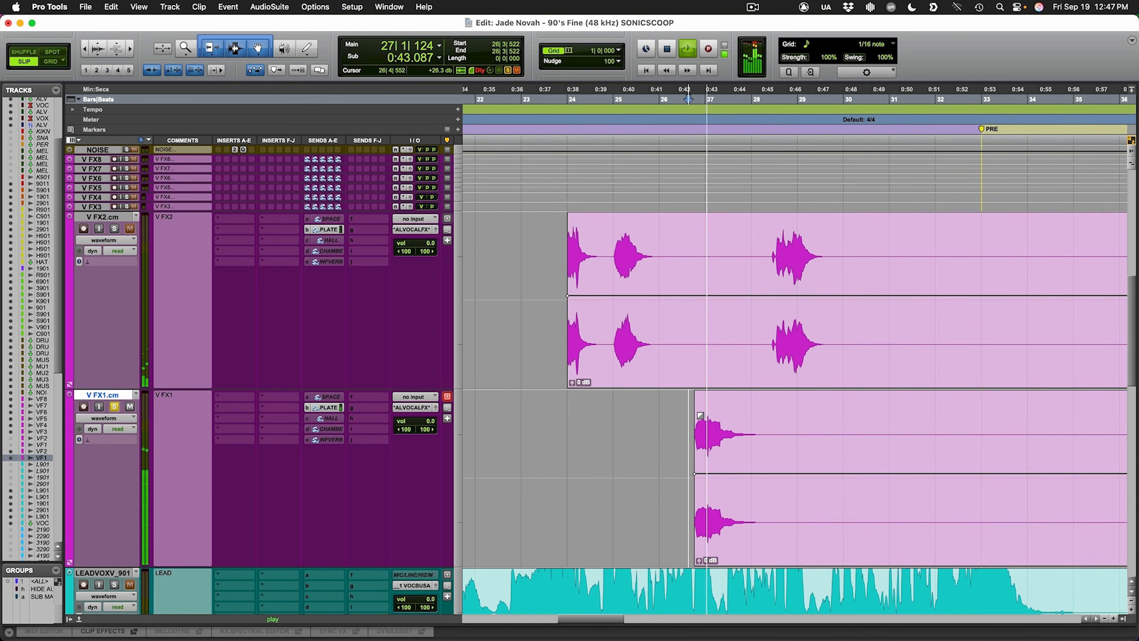
# Step: Play V FX1.cm unsoloed in the full mix from just before bar 27, with the wider song arrangement in view
pyautogui.press('space')
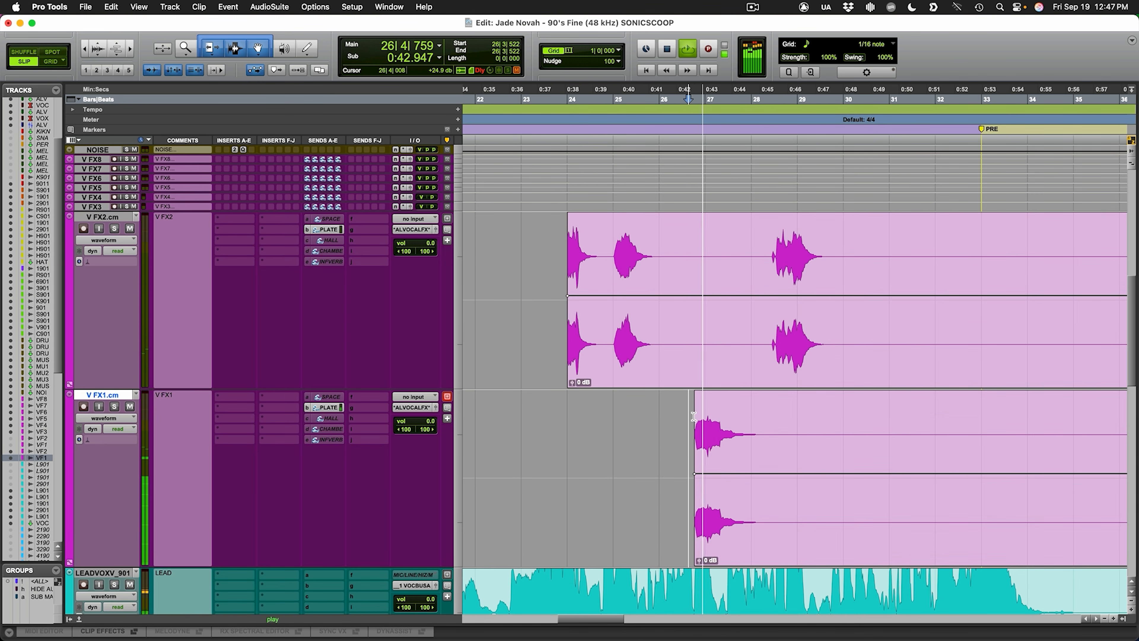
pyautogui.press('r')
pyautogui.press('r')
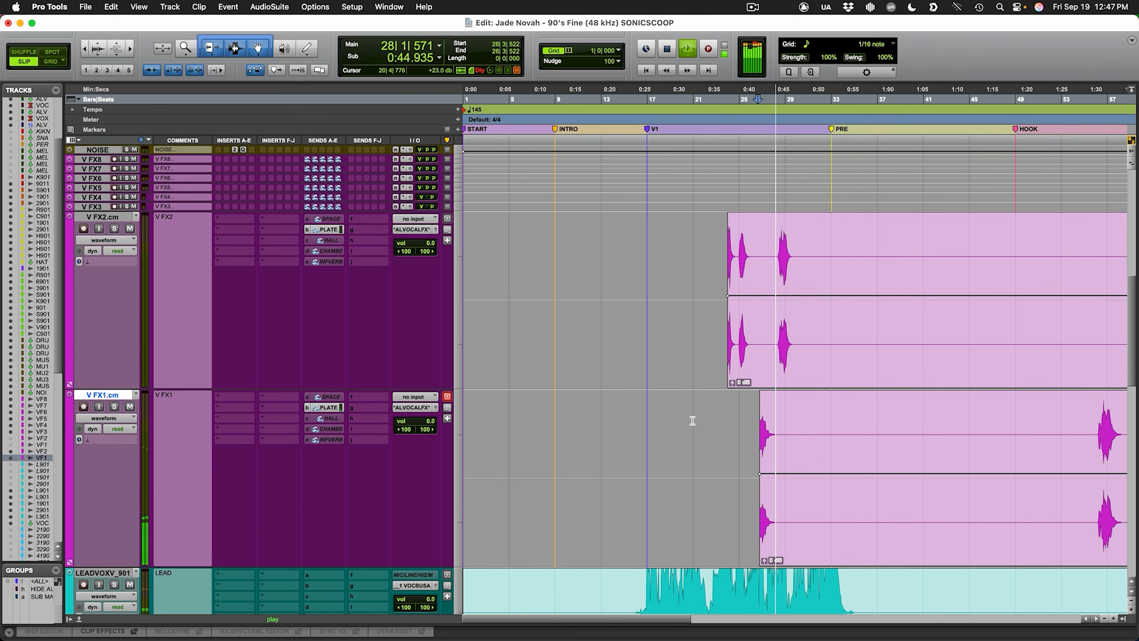
pyautogui.hscroll(2, 694, 420)
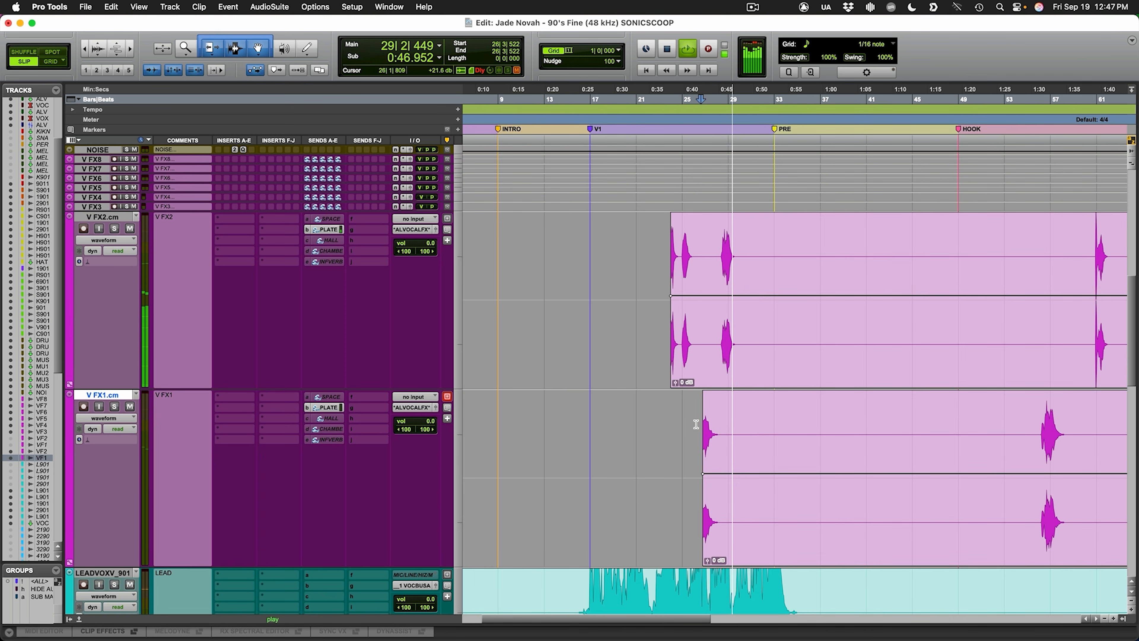
# Step: Enlarge the BGV verb, lead verb and delay tracks at the end of the session
pyautogui.scroll(-2, 697, 427)
pyautogui.press('r')
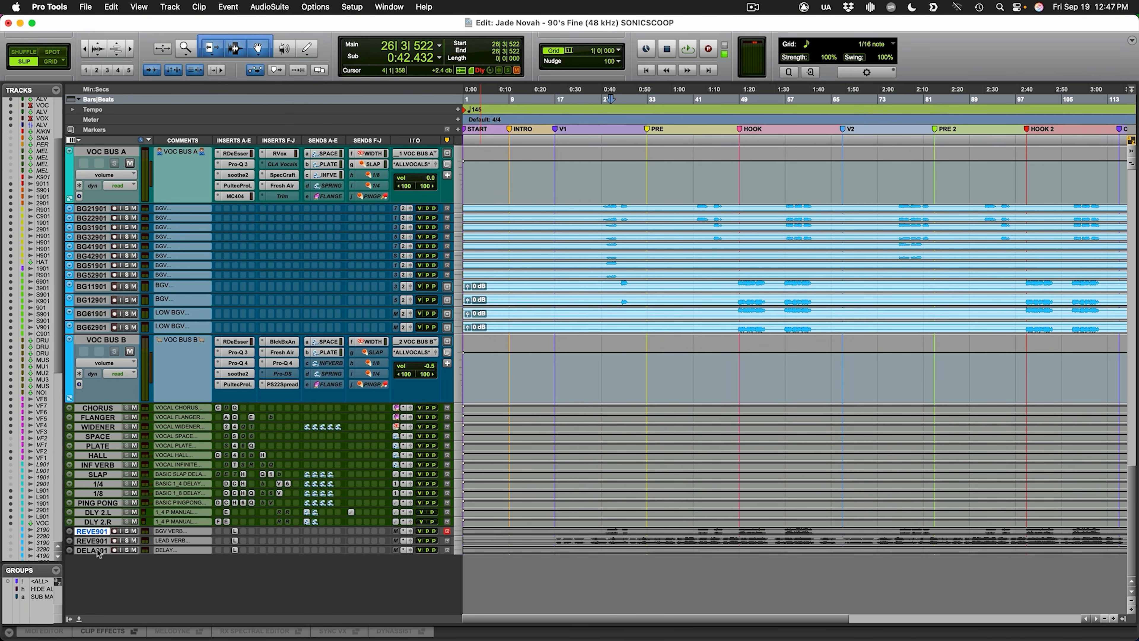
pyautogui.hotkey('ctrl', 'Up')
pyautogui.hotkey('ctrl', 'Up')
pyautogui.hotkey('ctrl', 'Up')
pyautogui.scroll(-3, 677, 468)
# Step: Solo the lead verb track, play it from the start of V1, and look up its full track name
pyautogui.click(556, 506)
pyautogui.hotkey('shift', 's')
pyautogui.press('space')
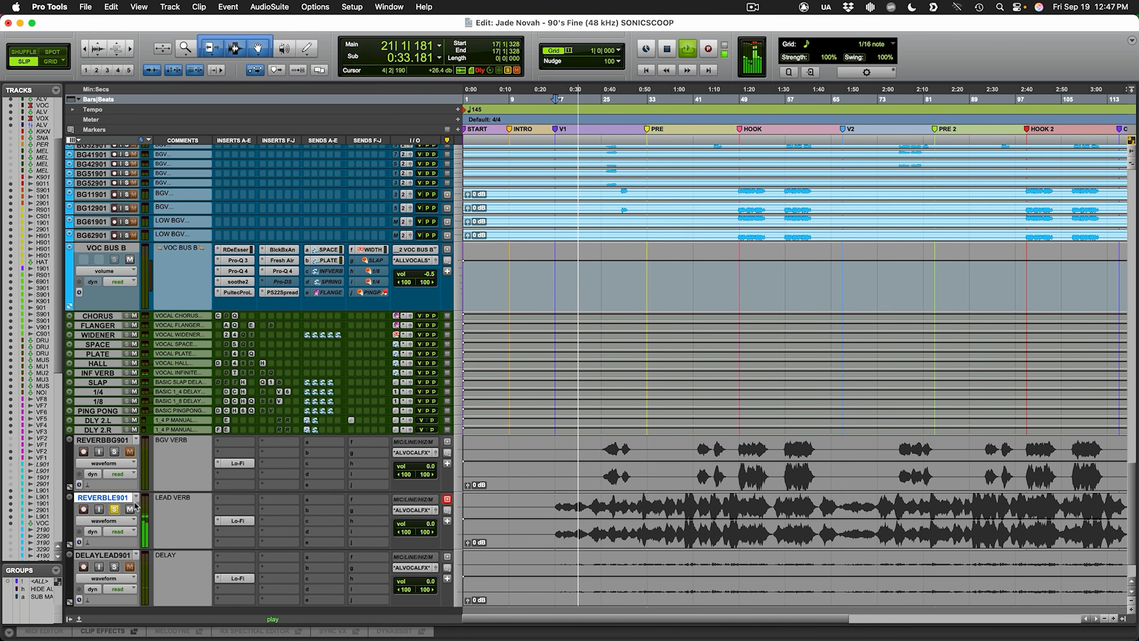
pyautogui.press('space')
pyautogui.doubleClick(120, 498)
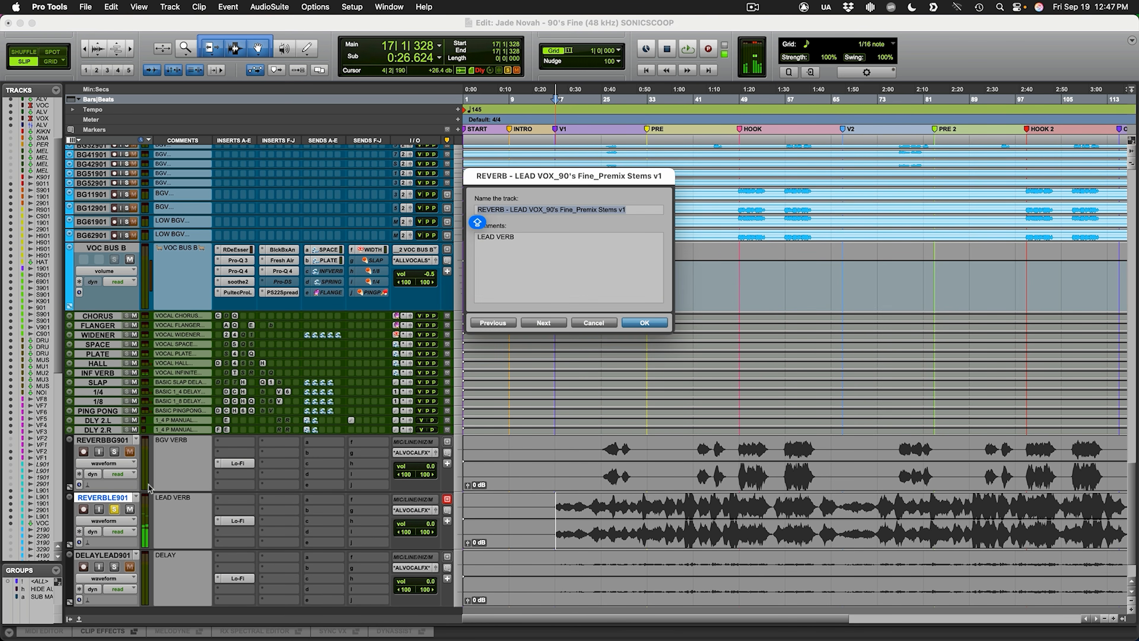
pyautogui.click(610, 322)
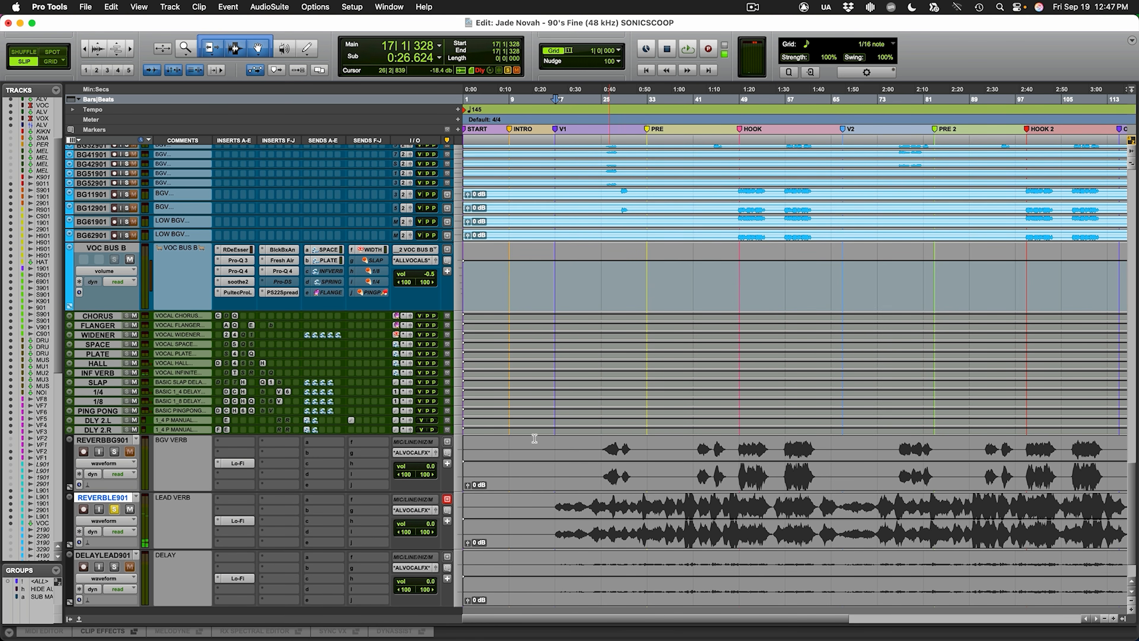
# Step: Open Lo-Fi on the lead verb track and compare the soloed reverb with the plug-in bypassed and active
pyautogui.click(238, 521)
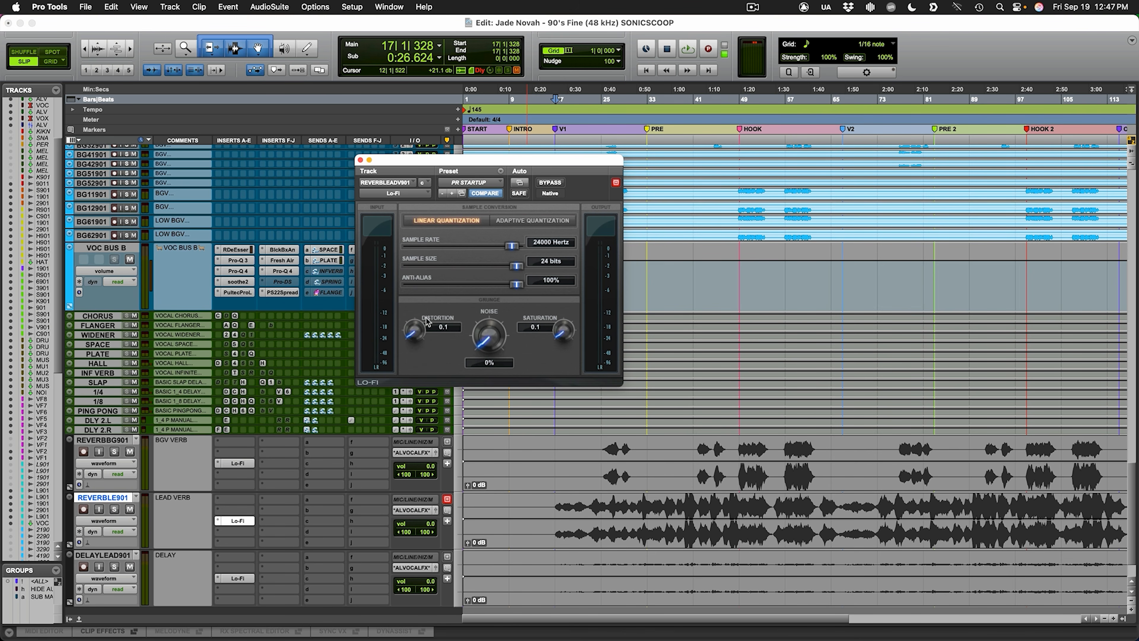
pyautogui.press('space')
pyautogui.hotkey('shift', 's')
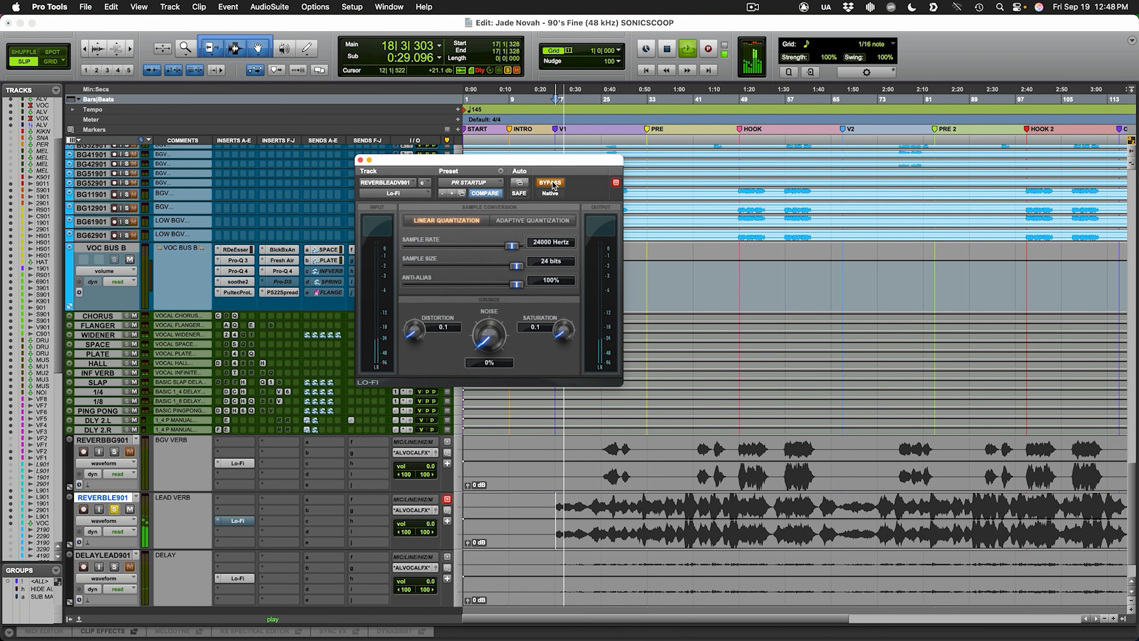
pyautogui.click(550, 183)
pyautogui.click(549, 182)
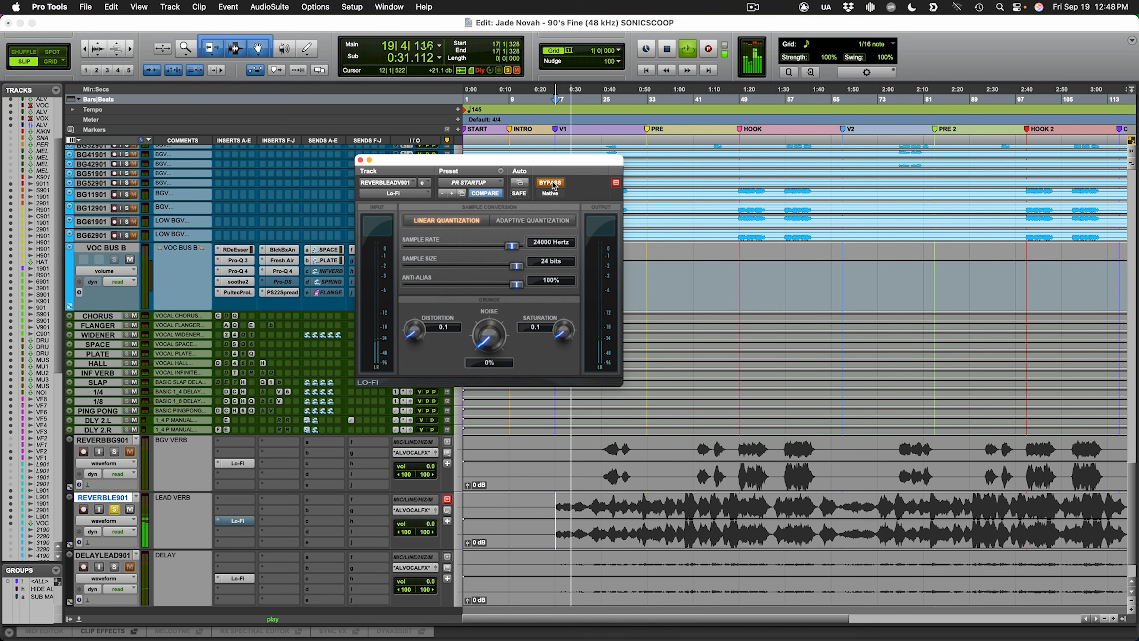
pyautogui.press('space')
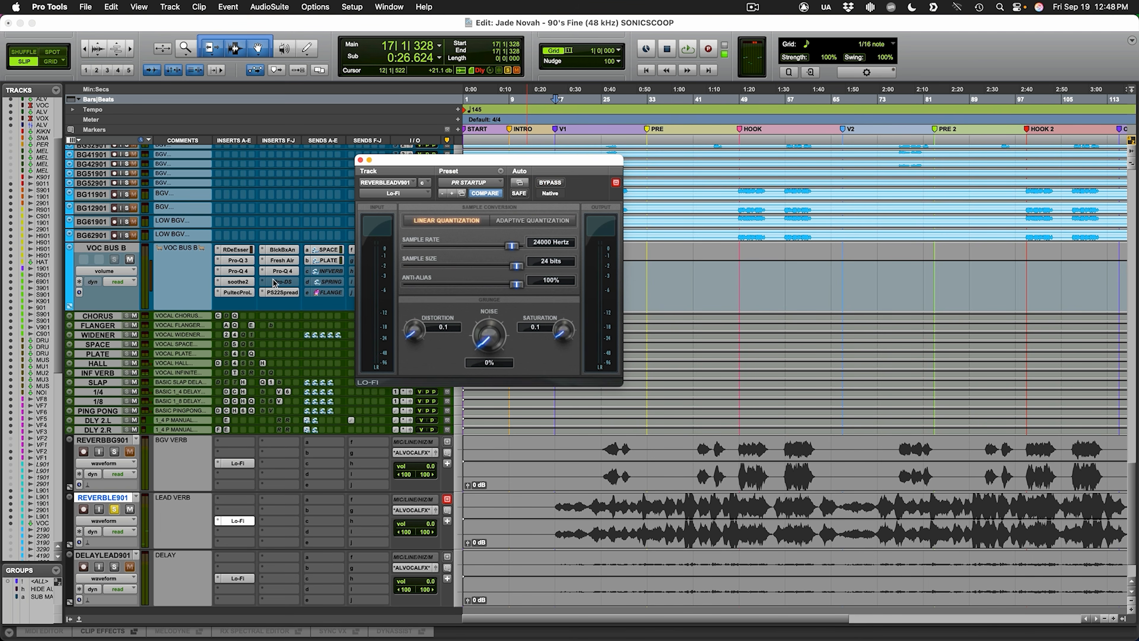
# Step: Solo the BGV verb track and play it from the HOOK, switching the open Lo-Fi's bypass on and off
pyautogui.press('p')
pyautogui.hotkey('shift', 's')
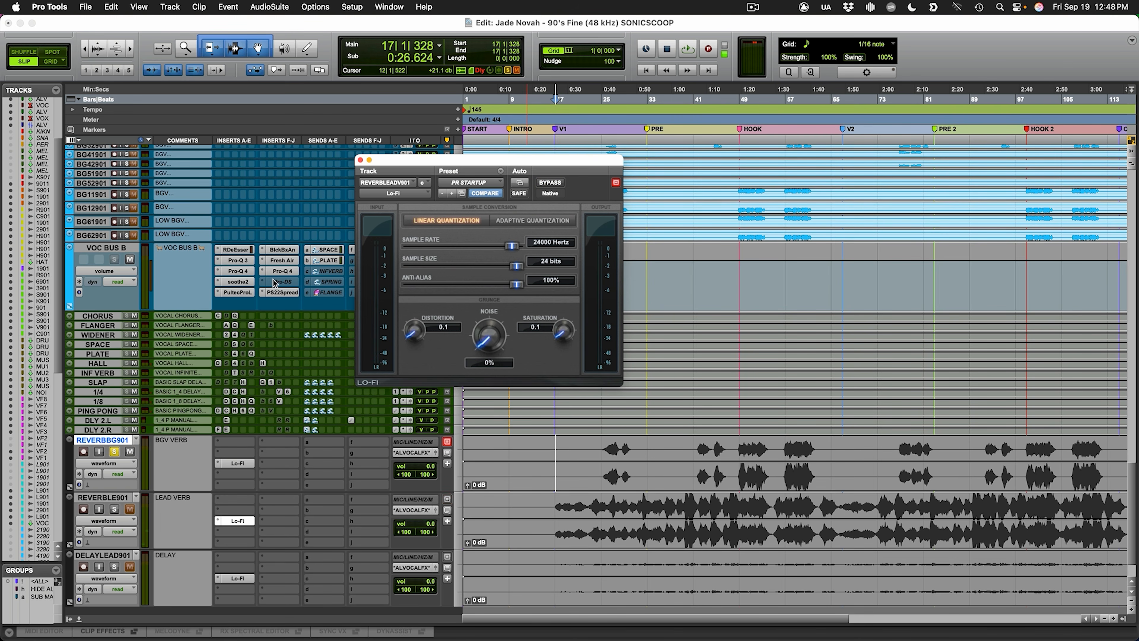
pyautogui.click(741, 451)
pyautogui.press('space')
pyautogui.click(556, 182)
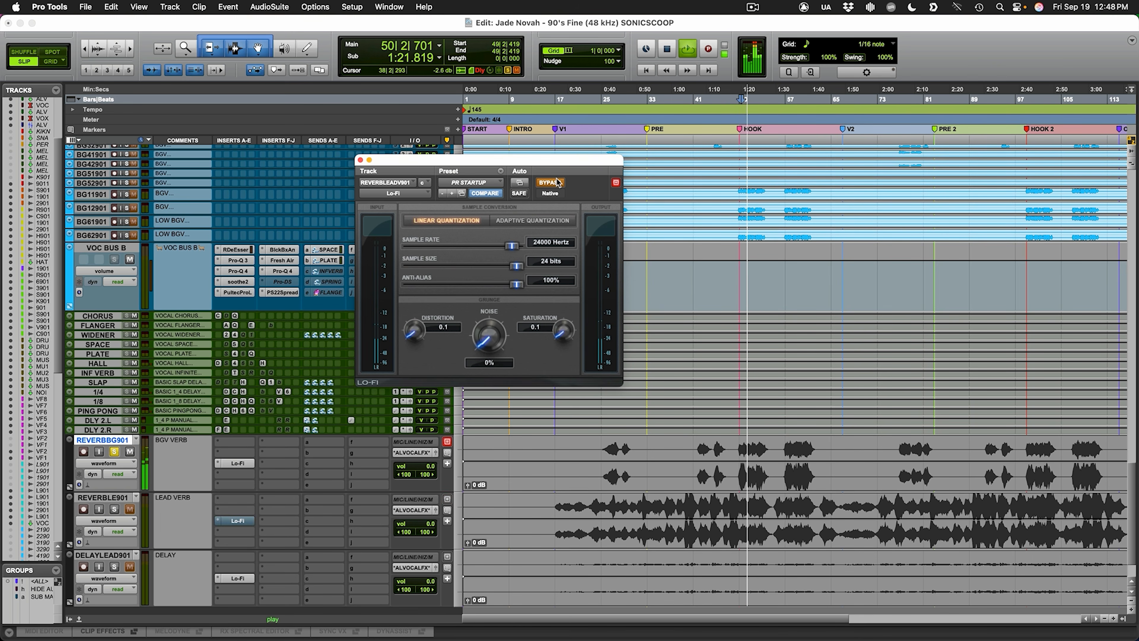
pyautogui.click(557, 183)
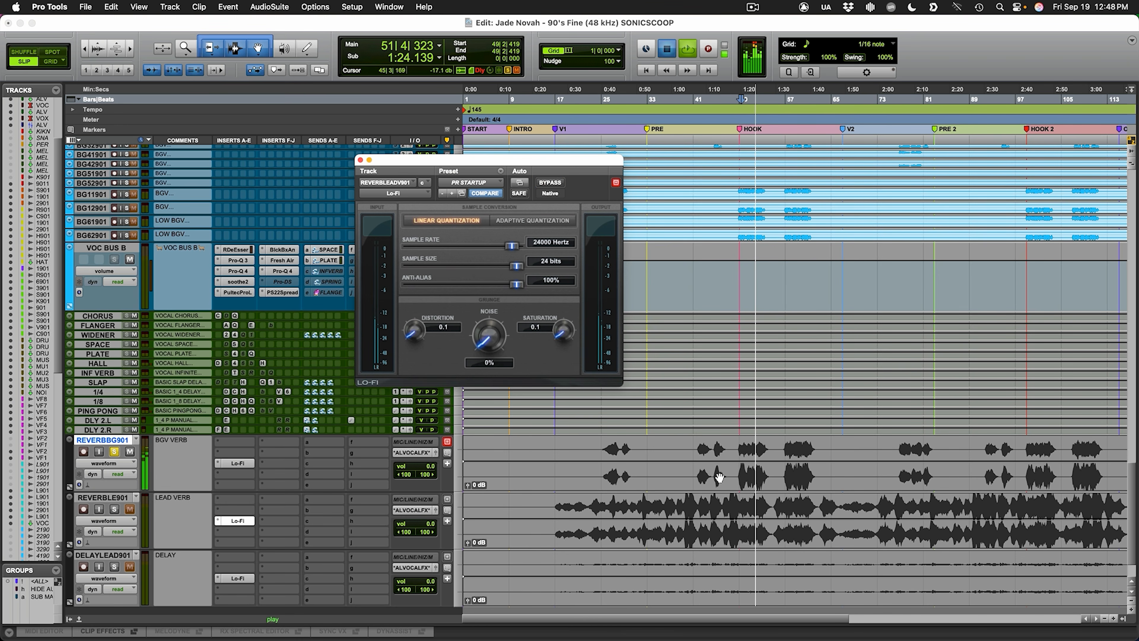
pyautogui.press('space')
# Step: Solo the lead vocal delay track and play it from just before bar 38
pyautogui.hscroll(2, 718, 479)
pyautogui.click(648, 557)
pyautogui.hotkey('shift', 's')
pyautogui.press('space')
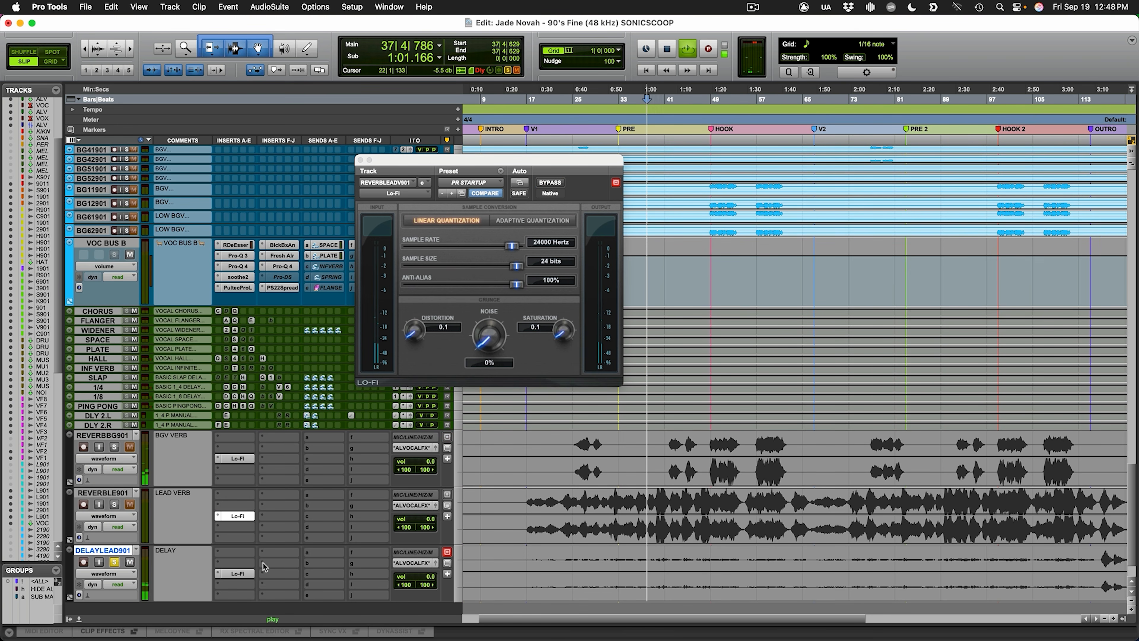
# Step: Open Lo-Fi on the delay track and compare the delay with the plug-in bypassed and active
pyautogui.click(242, 574)
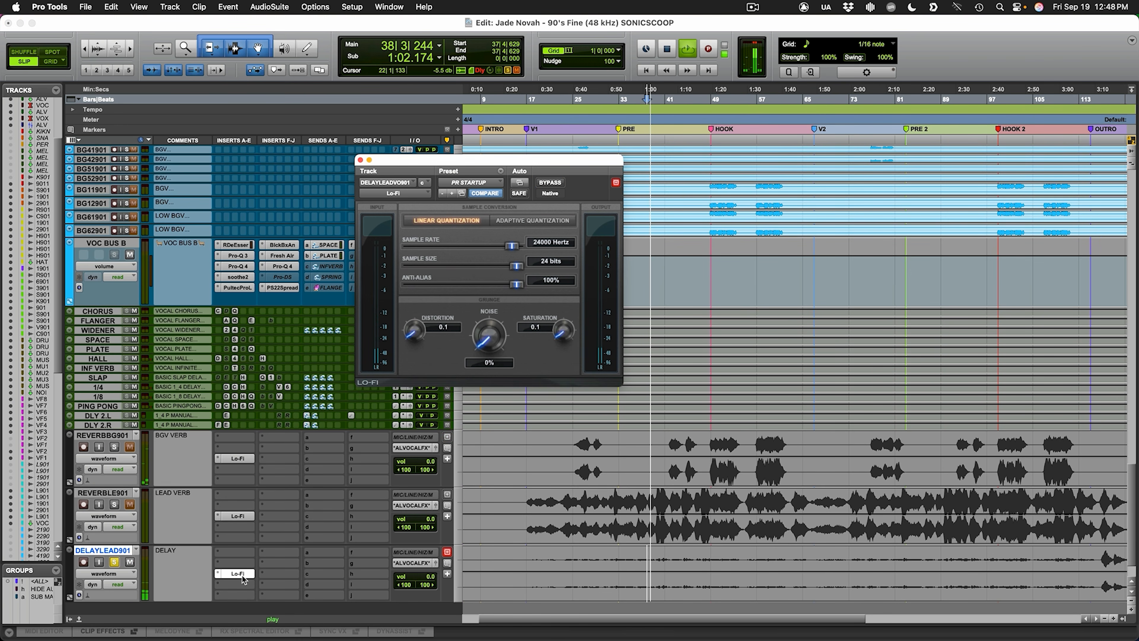
pyautogui.click(548, 182)
pyautogui.click(547, 181)
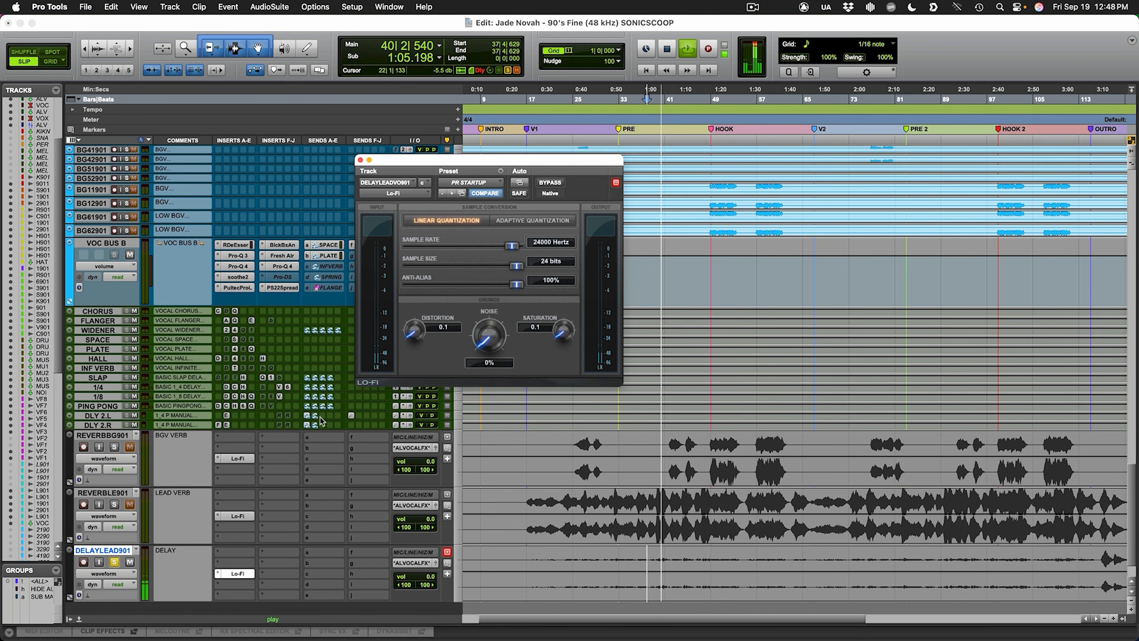
pyautogui.press('space')
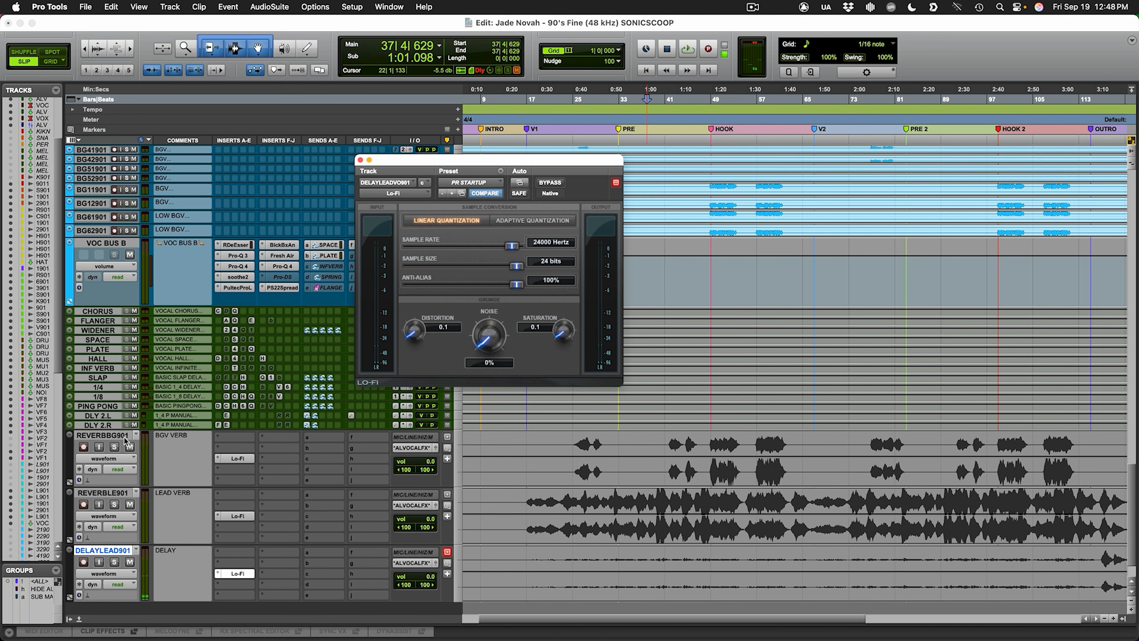
# Step: Select the BGV verb, lead verb and delay tracks together and close the Lo-Fi window
pyautogui.keyDown('shift'); pyautogui.click(126, 440); pyautogui.keyUp('shift')
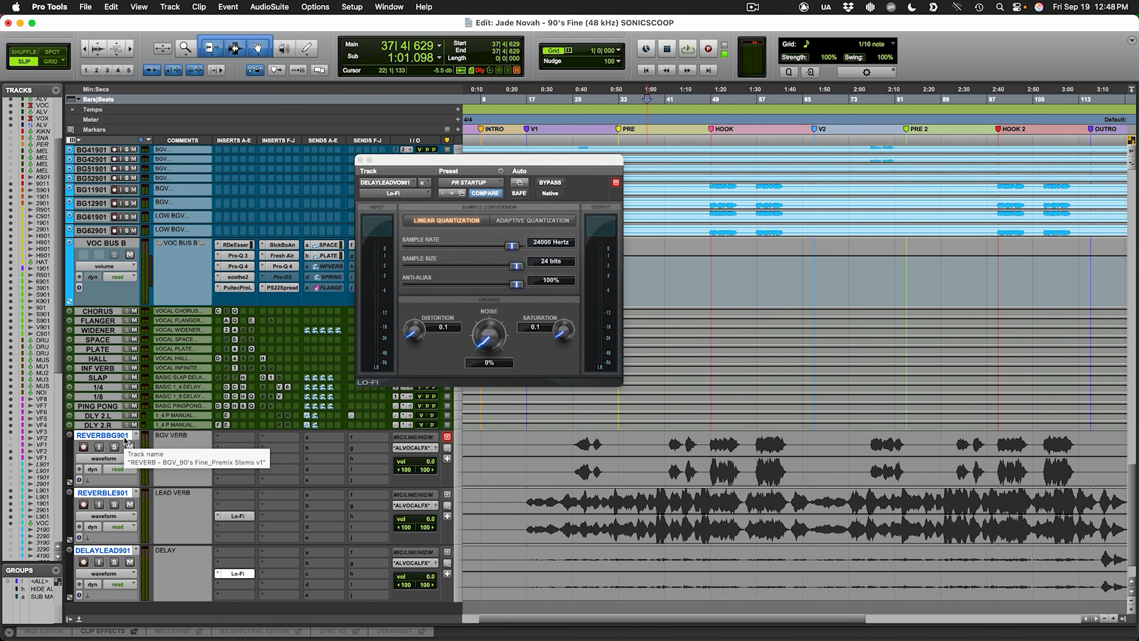
pyautogui.press('super+w')
pyautogui.scroll(-2, 689, 426)
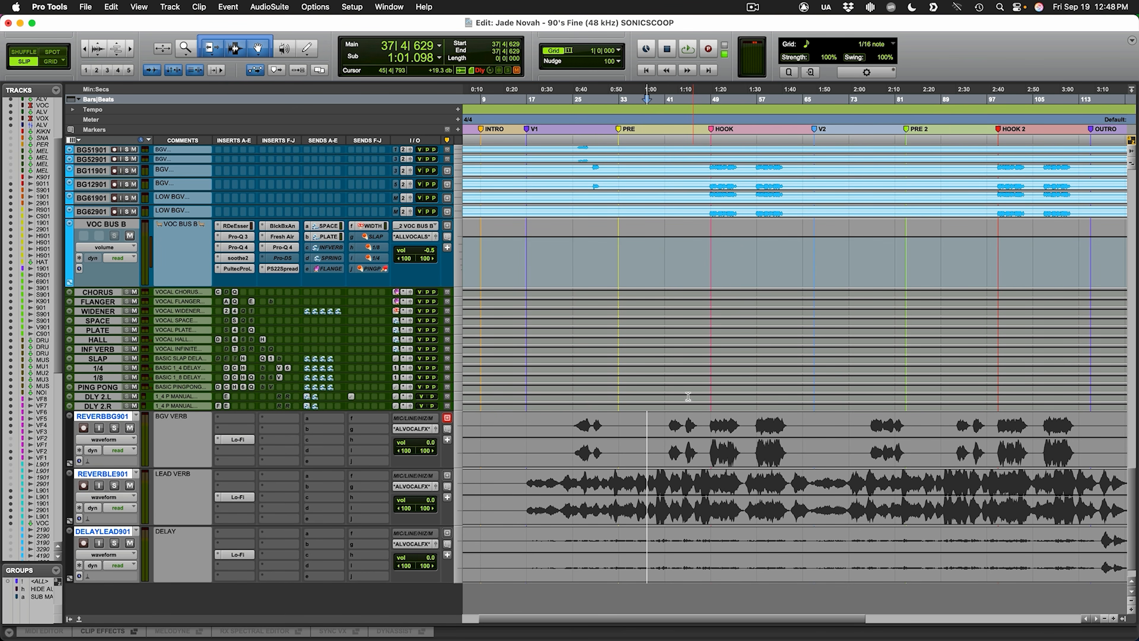
# Step: Solo the verse lead vocal track LEADVOXV_901 and play it from just before bar 25
pyautogui.scroll(20, 689, 396)
pyautogui.scroll(20, 590, 340)
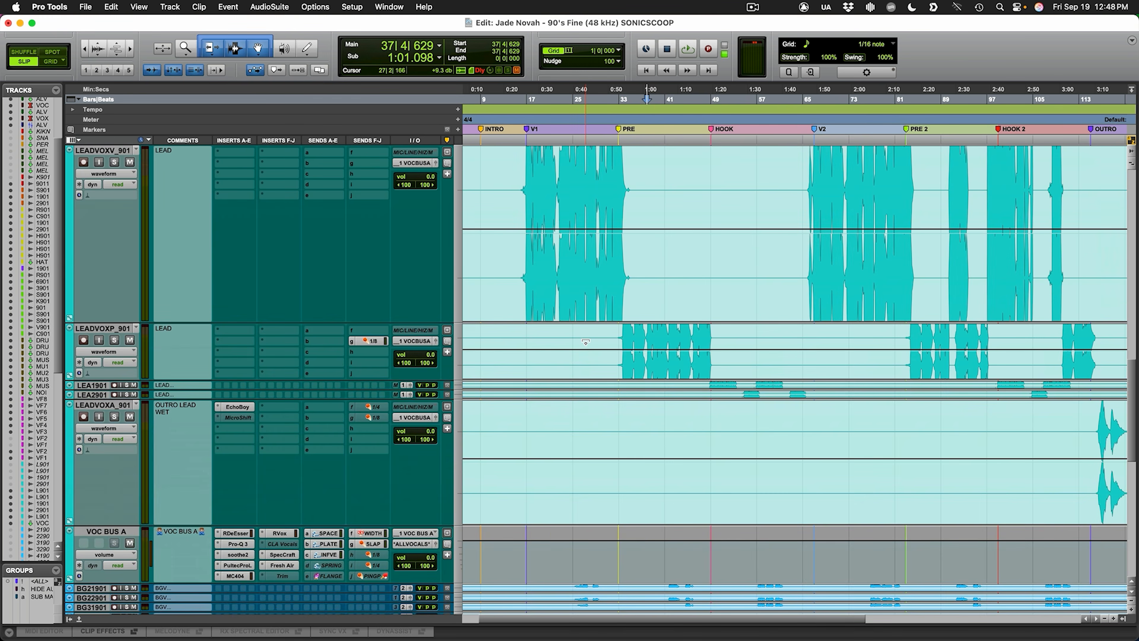
pyautogui.scroll(-20, 586, 344)
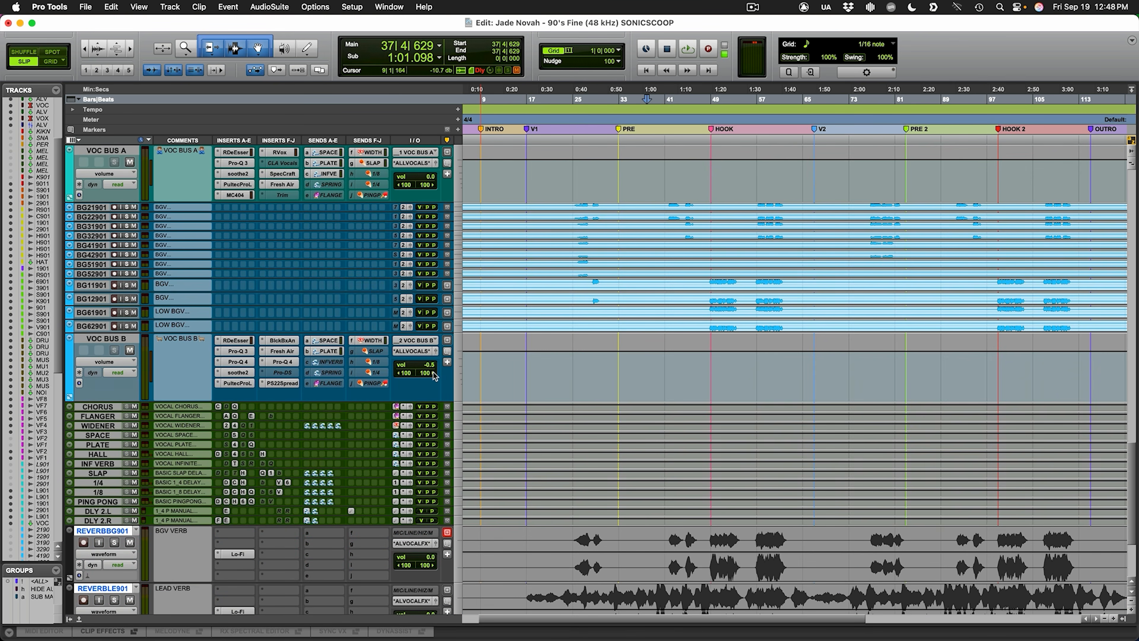
pyautogui.scroll(12, 353, 187)
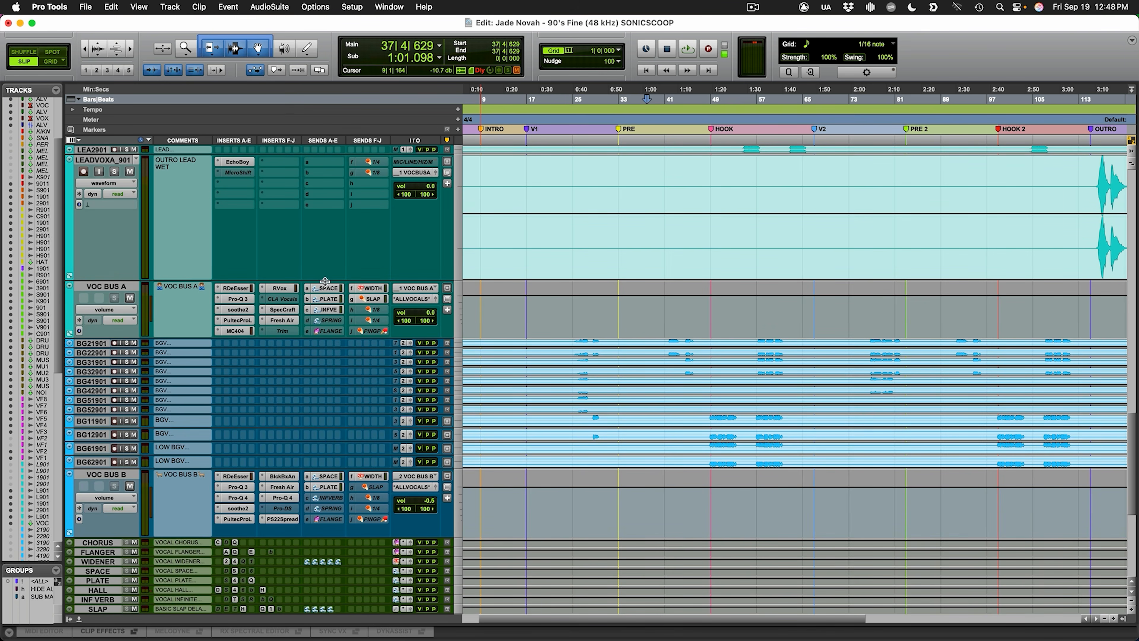
pyautogui.click(573, 332)
pyautogui.press('space')
pyautogui.scroll(20, 133, 468)
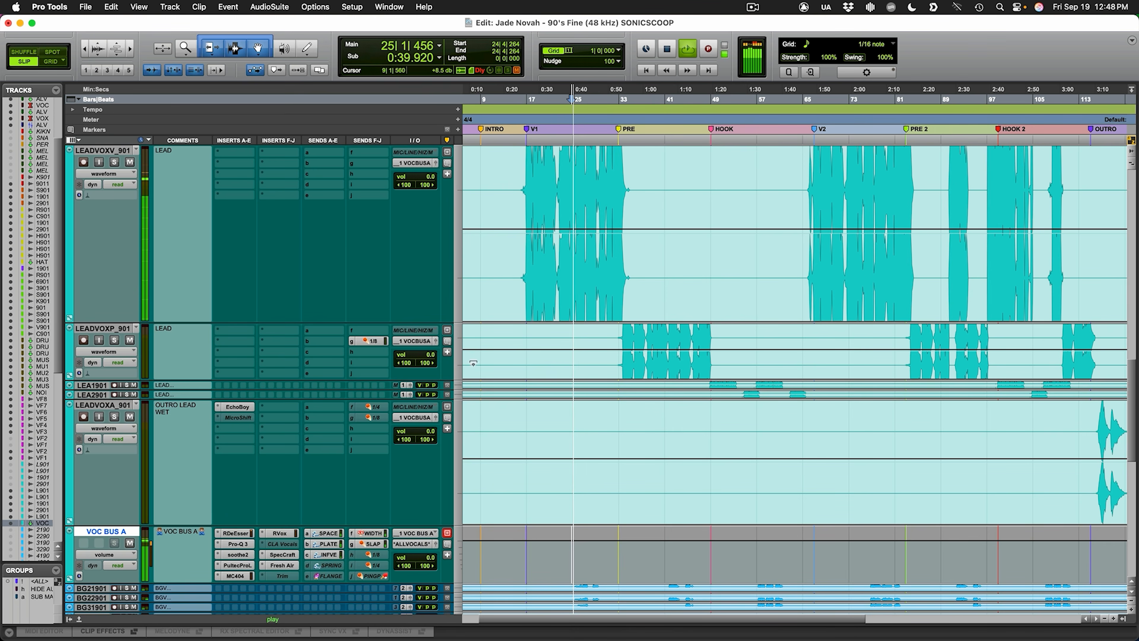
pyautogui.click(114, 162)
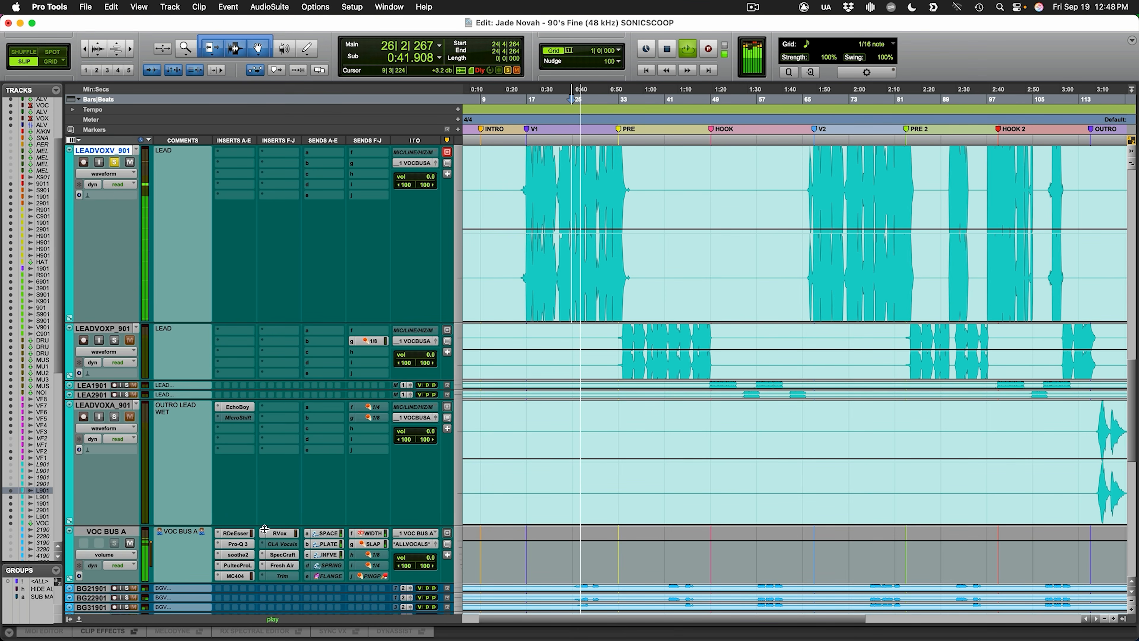
# Step: Open VOC BUS A's SPACE send, then enlarge the SPACE track and view its Seventh Heaven reverb before closing the windows
pyautogui.click(328, 533)
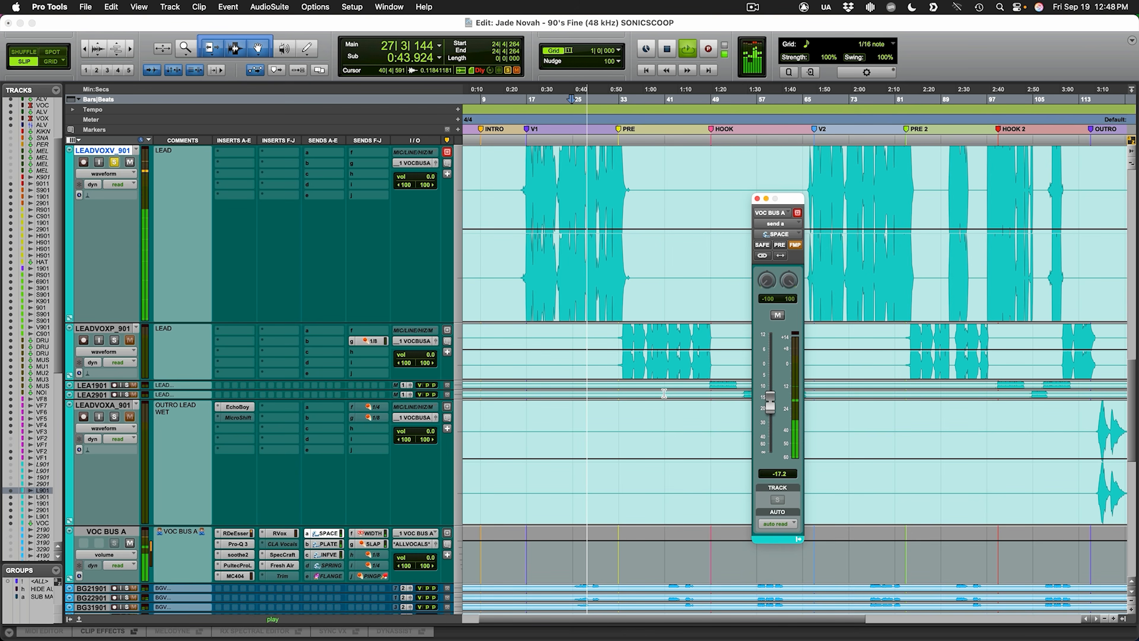
pyautogui.scroll(-20, 664, 393)
pyautogui.press('space')
pyautogui.scroll(-17, 640, 405)
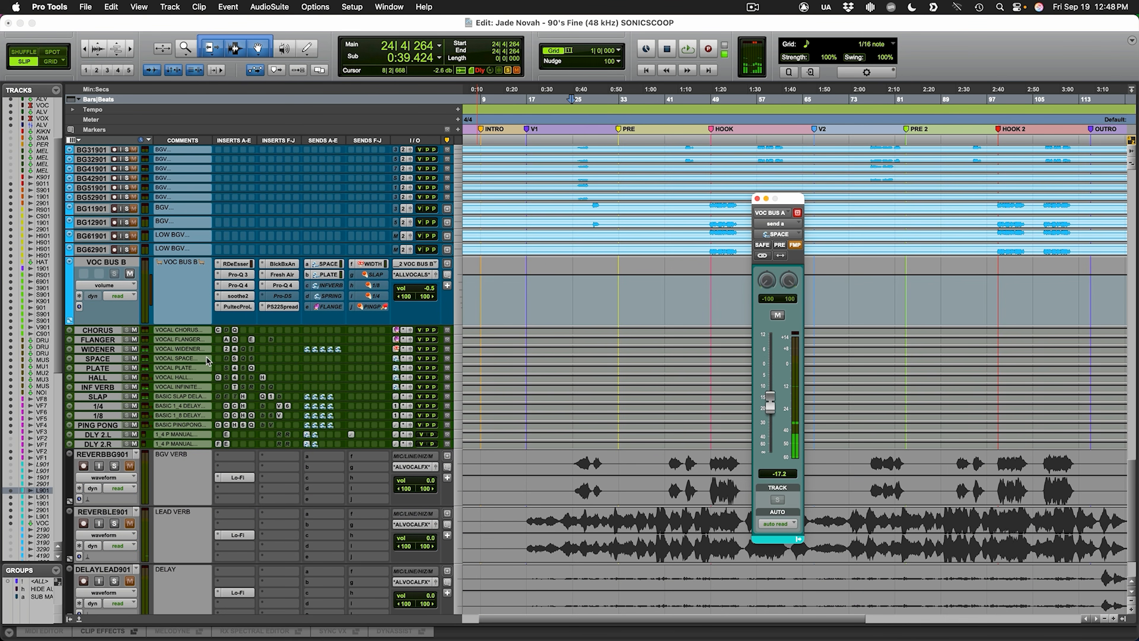
pyautogui.moveTo(199, 362); pyautogui.dragTo(202, 418)
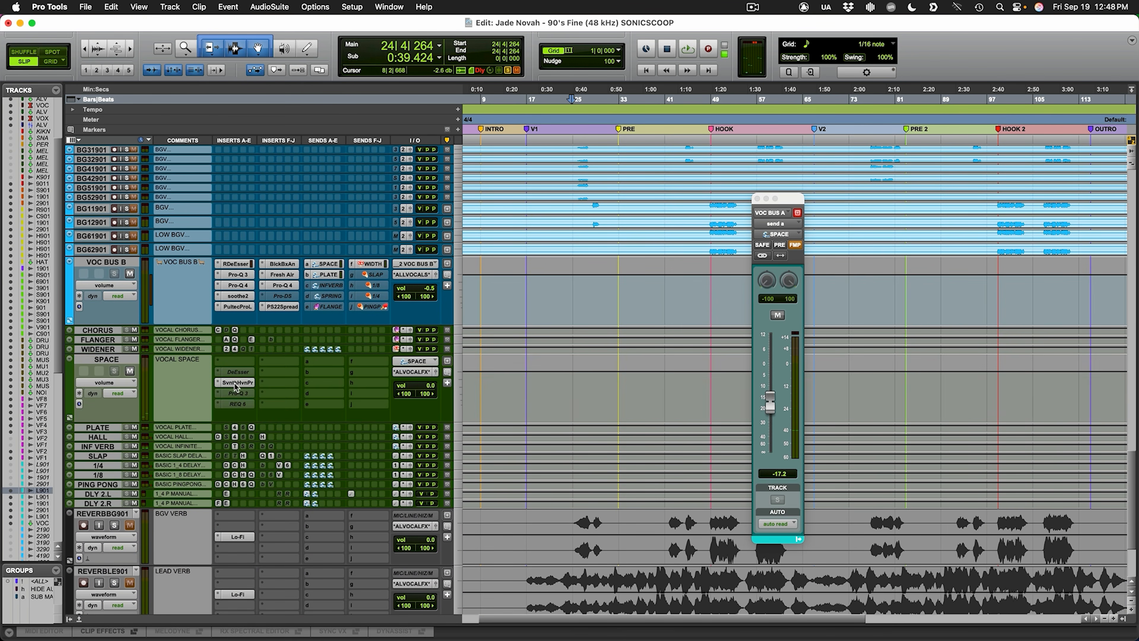
pyautogui.click(236, 385)
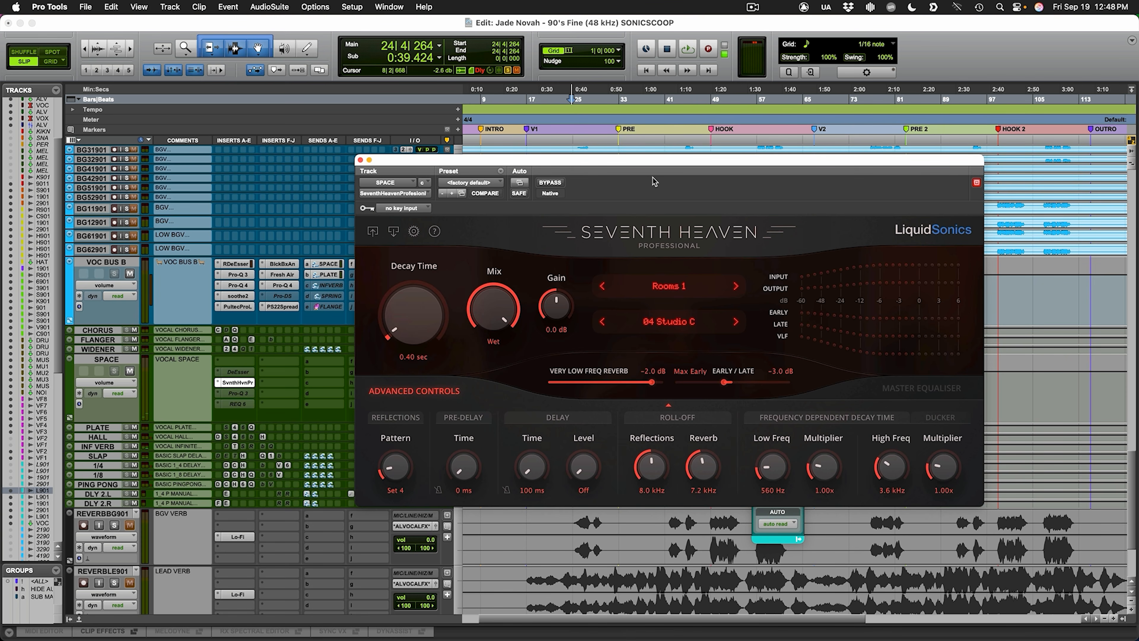
pyautogui.press('super+w')
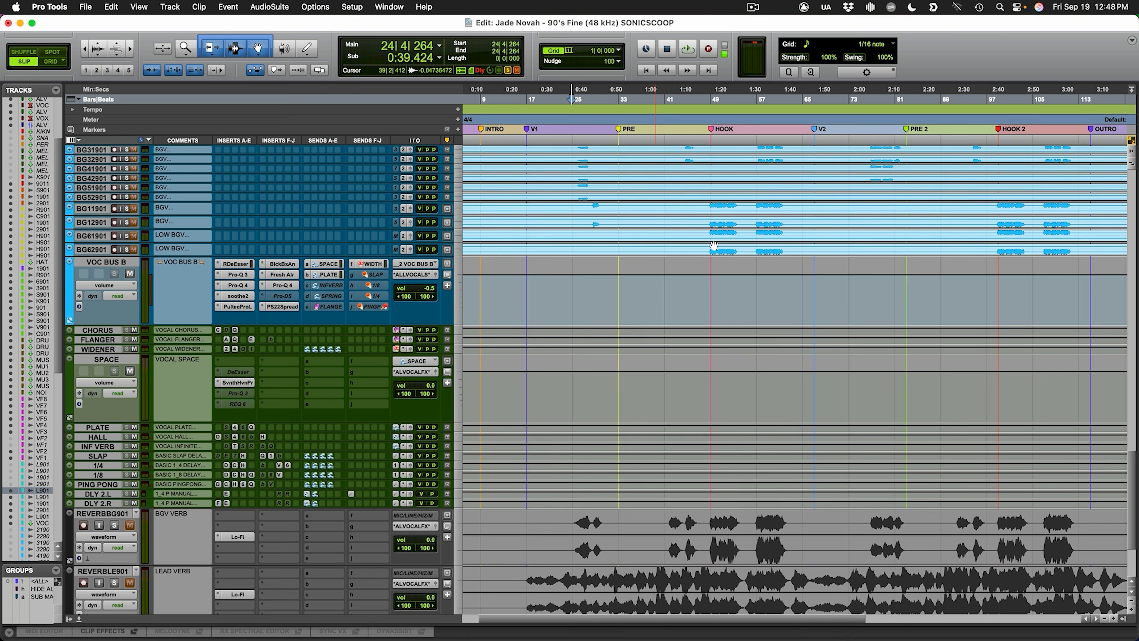
# Step: Open the PLATE send on VOC BUS A and play the soloed lead vocal
pyautogui.scroll(10, 665, 190)
pyautogui.scroll(-4, 516, 436)
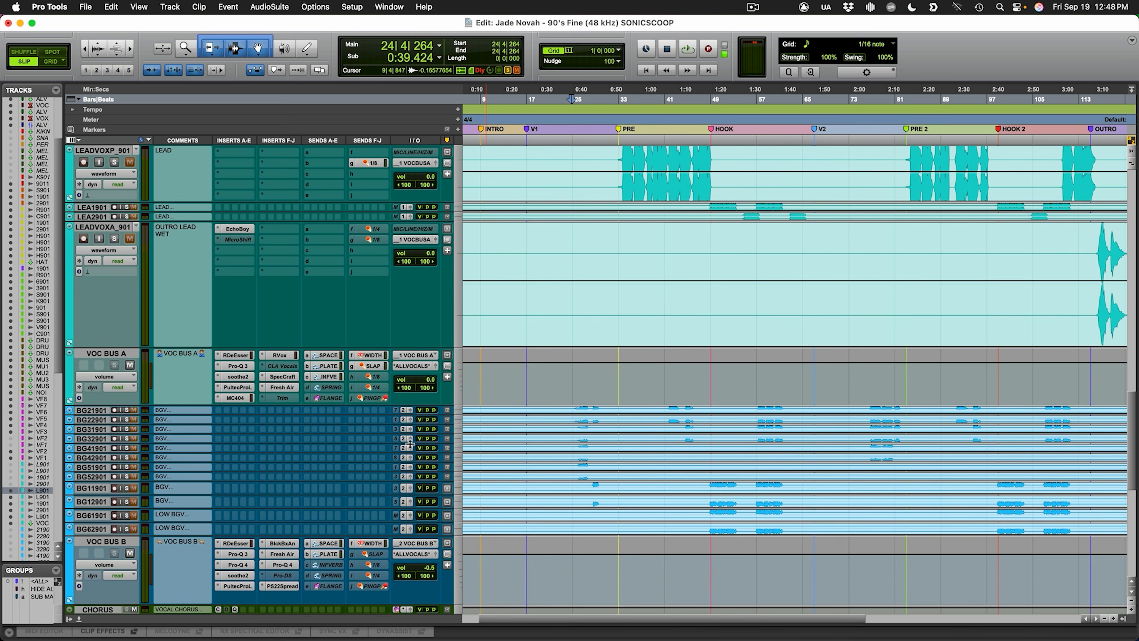
pyautogui.click(329, 366)
pyautogui.scroll(-3, 330, 369)
pyautogui.press('space')
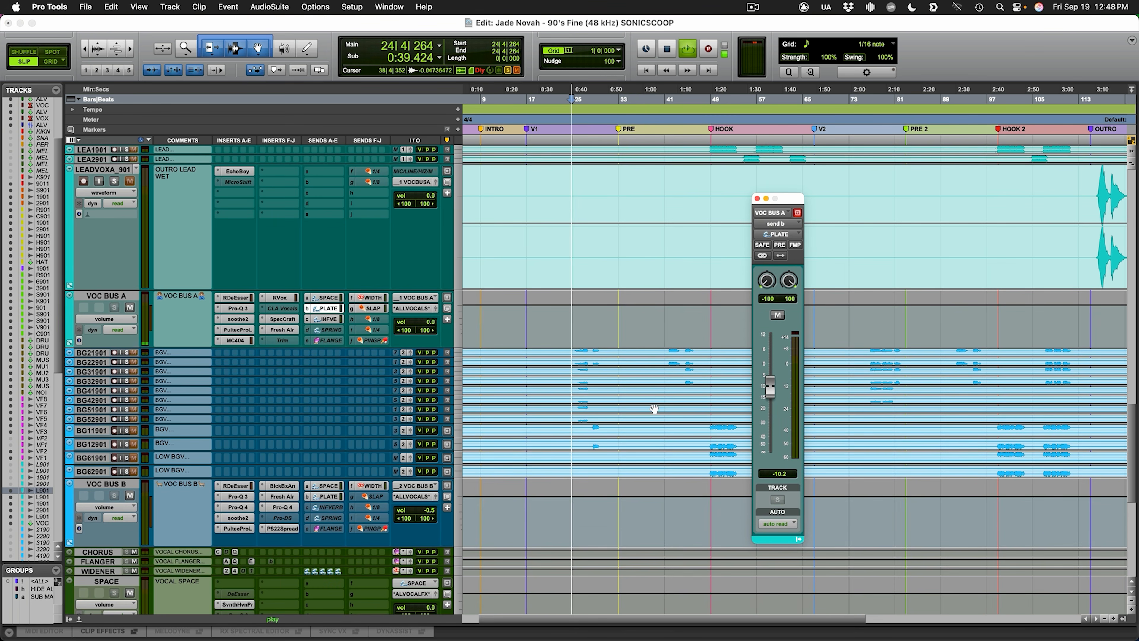
# Step: Enlarge the PLATE track and open its Lexicon 480L reverb during playback
pyautogui.scroll(-12, 659, 409)
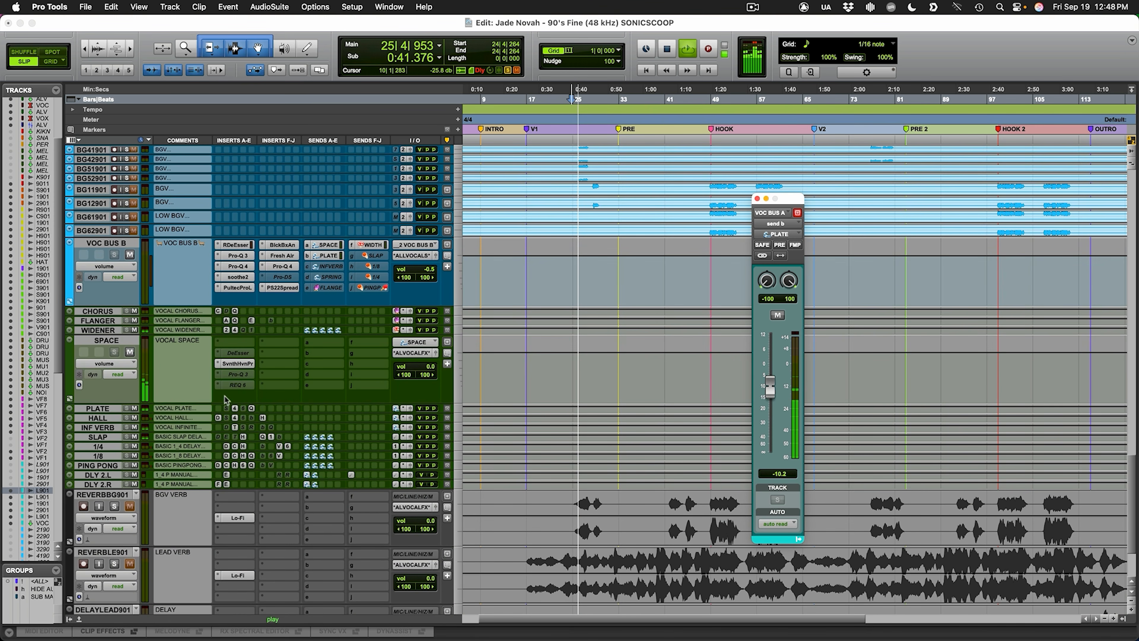
pyautogui.moveTo(127, 413); pyautogui.dragTo(128, 444)
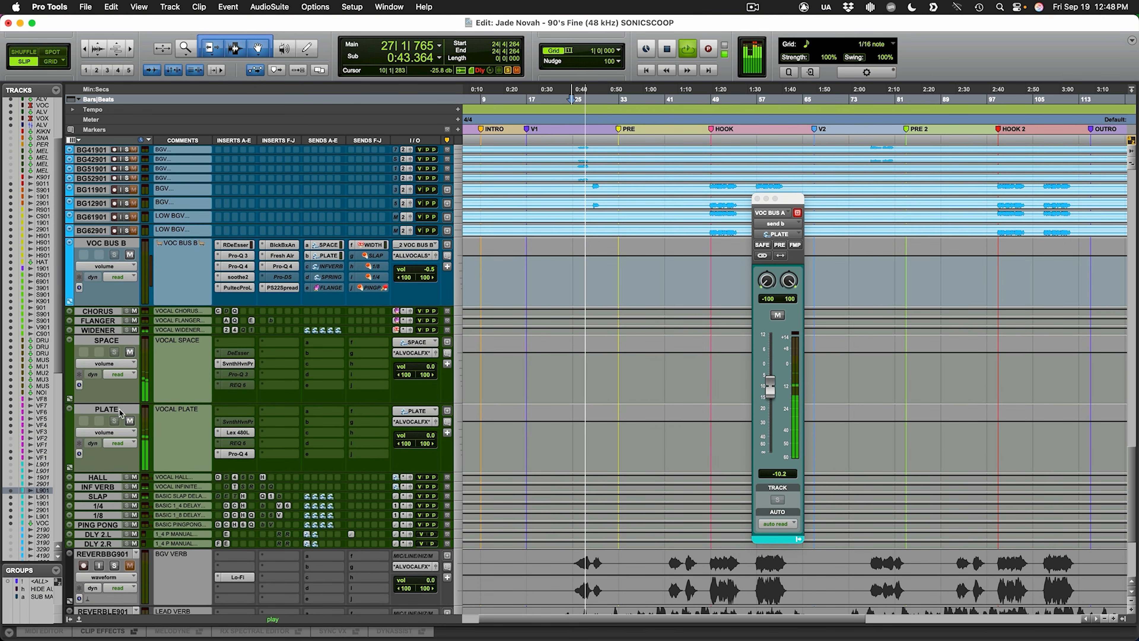
pyautogui.click(106, 409)
pyautogui.click(237, 433)
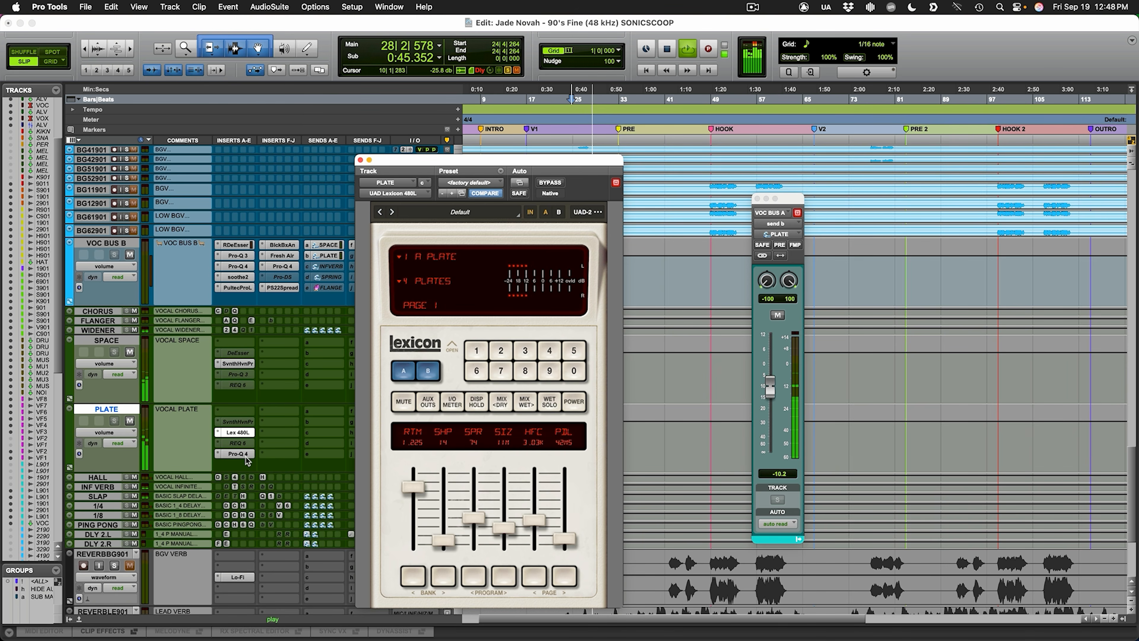
# Step: Examine the PLATE track's Pro-Q 4 low-cut curve alongside its Lexicon 480L settings and audition the plate
pyautogui.click(246, 456)
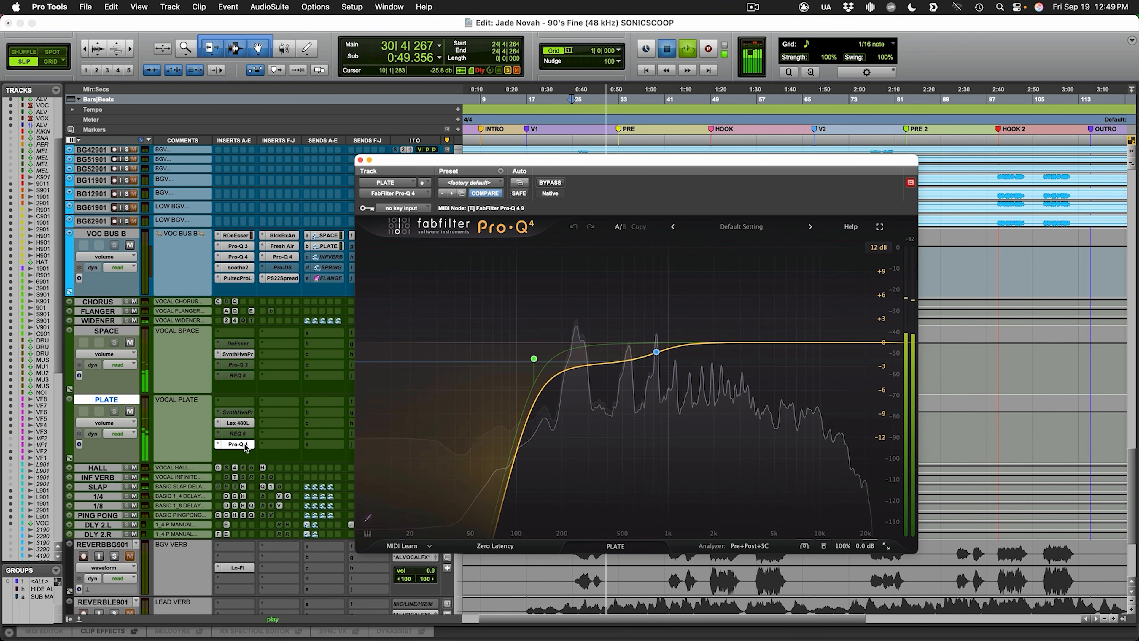
pyautogui.press('space')
pyautogui.click(242, 424)
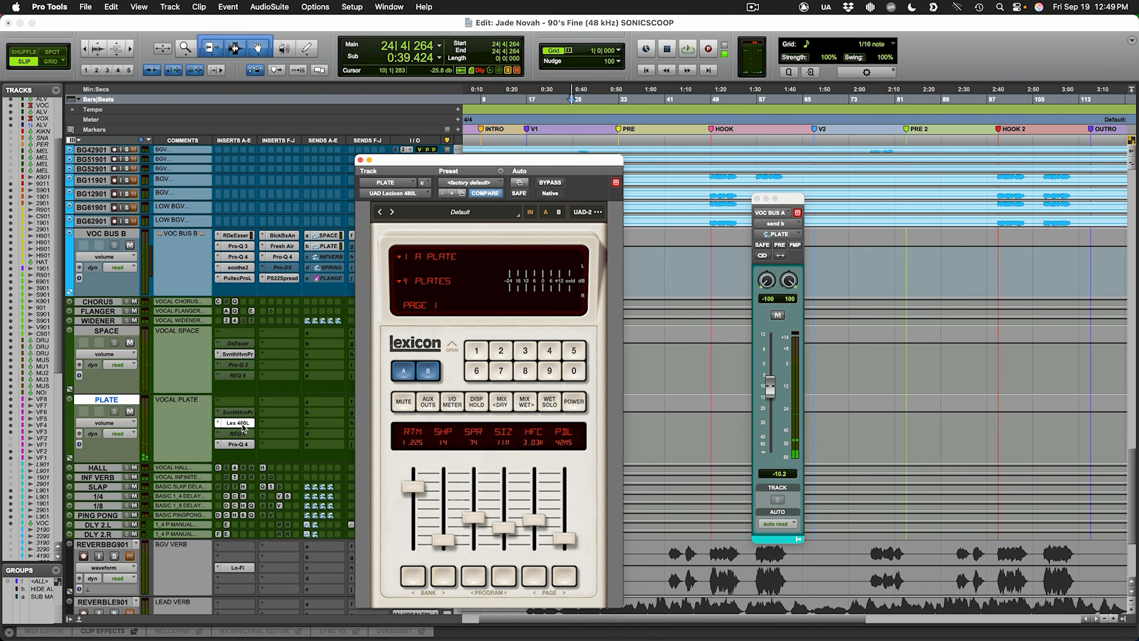
pyautogui.click(242, 425)
pyautogui.click(247, 445)
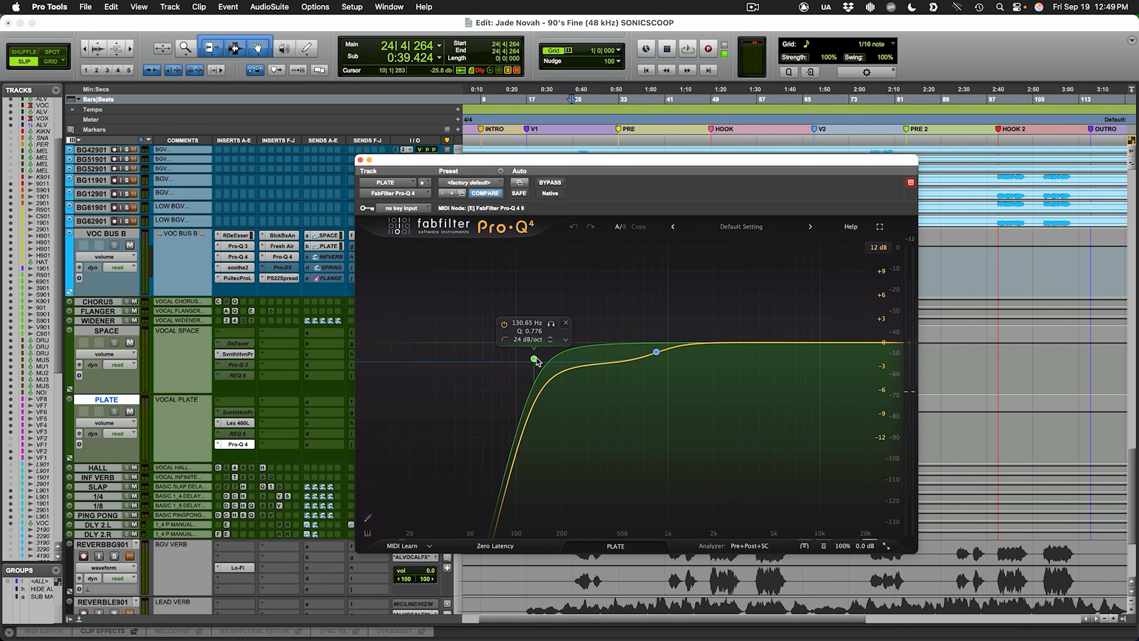
pyautogui.press('space')
pyautogui.press('space')
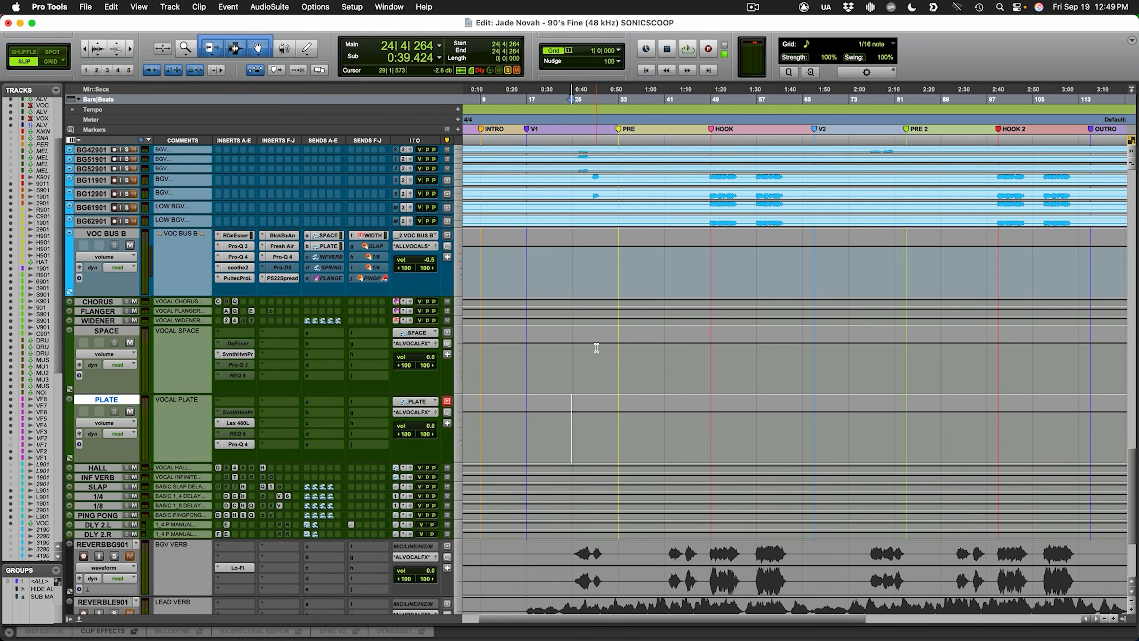
# Step: Open the INF VERB send on VOC BUS A and briefly play the lead vocal
pyautogui.scroll(-8, 597, 348)
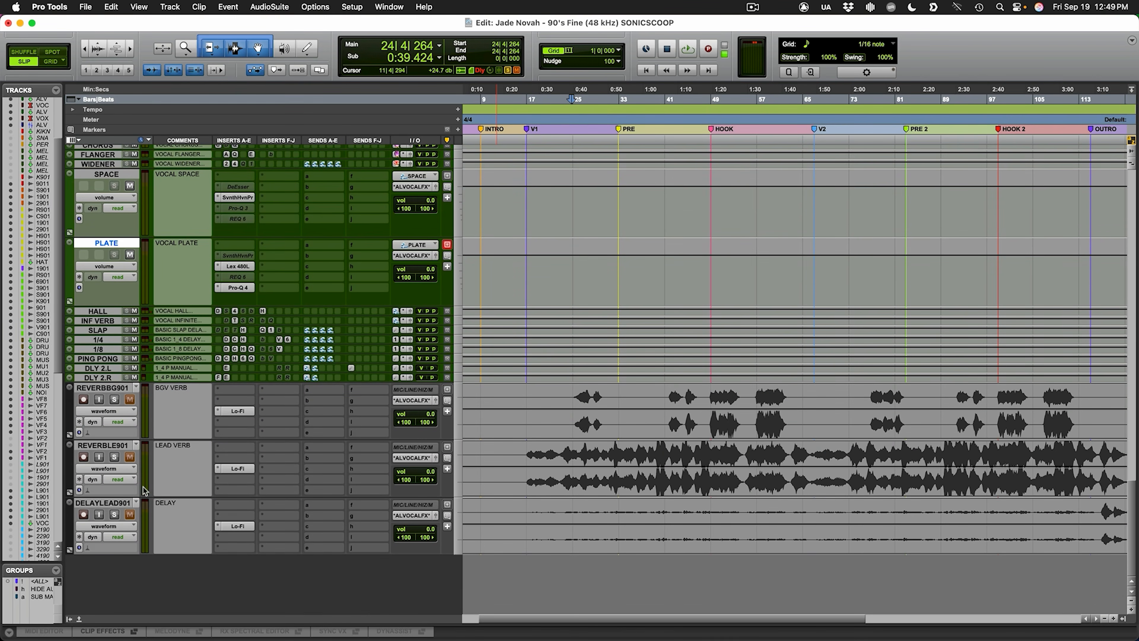
pyautogui.scroll(-15, 292, 366)
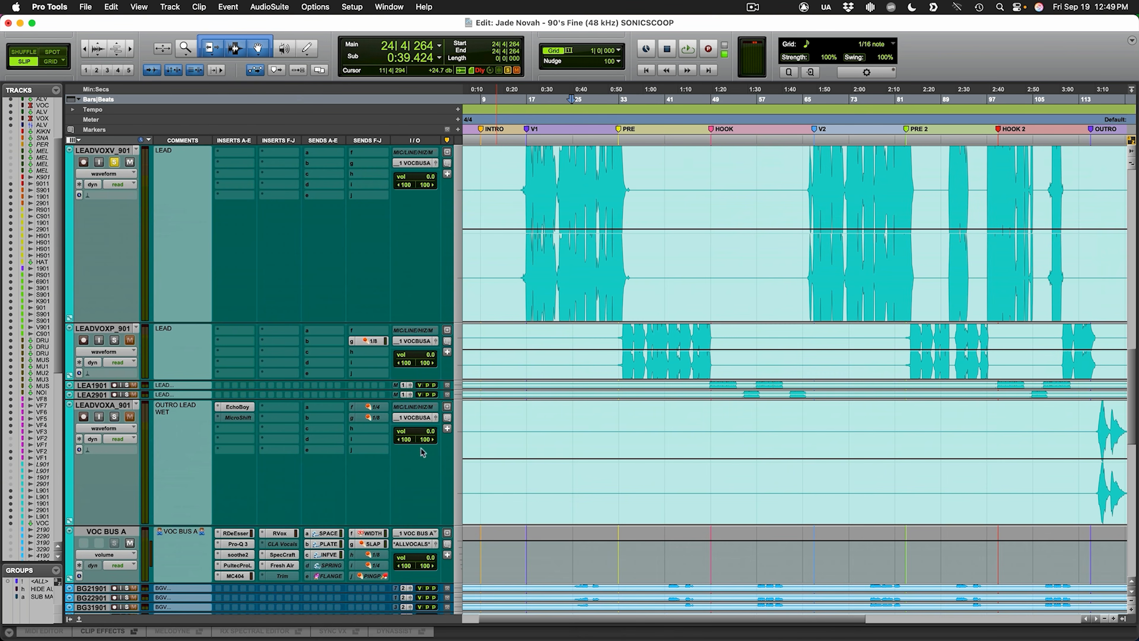
pyautogui.click(339, 555)
pyautogui.press('space')
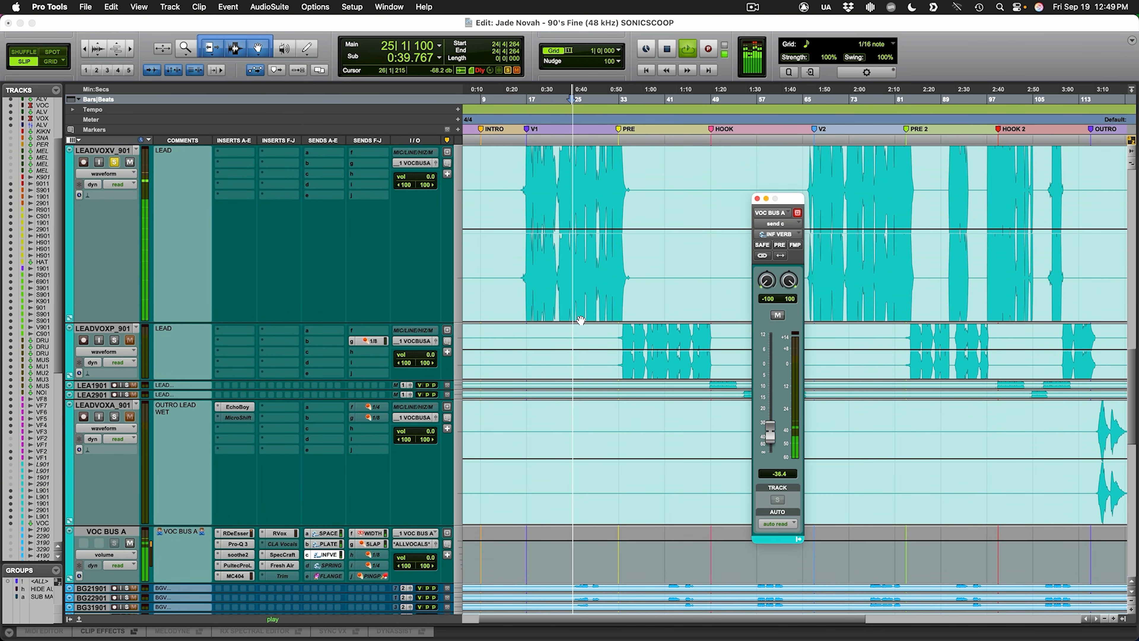
pyautogui.press('space')
# Step: Enlarge the INF VERB track, open its TrueVerb plug-in and place the window beside the send fader
pyautogui.scroll(-10, 657, 479)
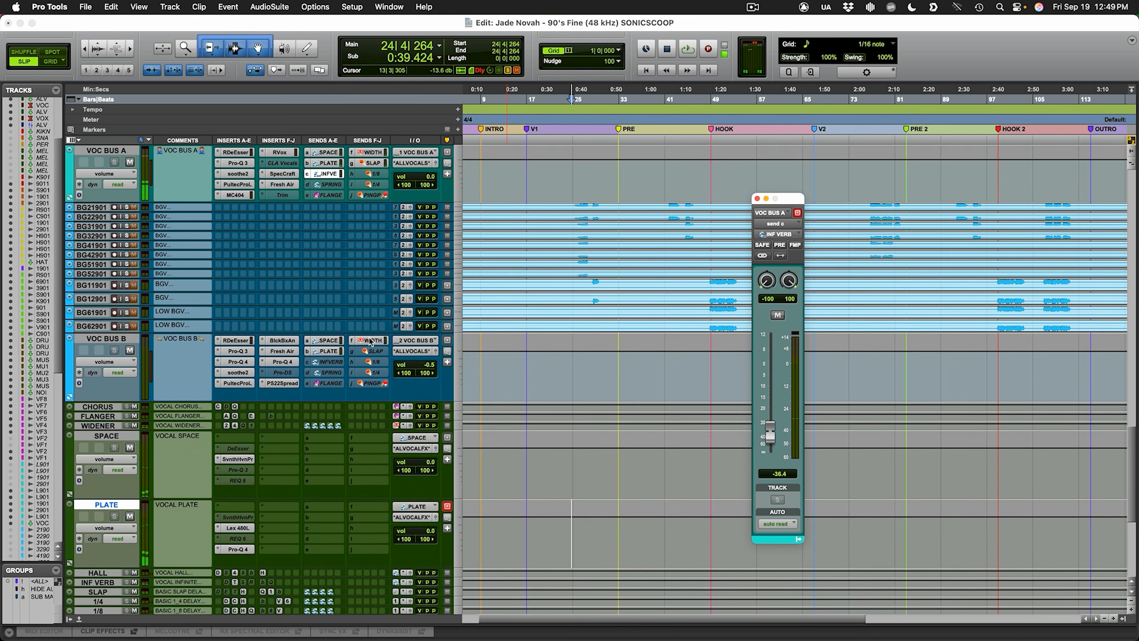
pyautogui.scroll(3, 370, 343)
pyautogui.click(324, 302)
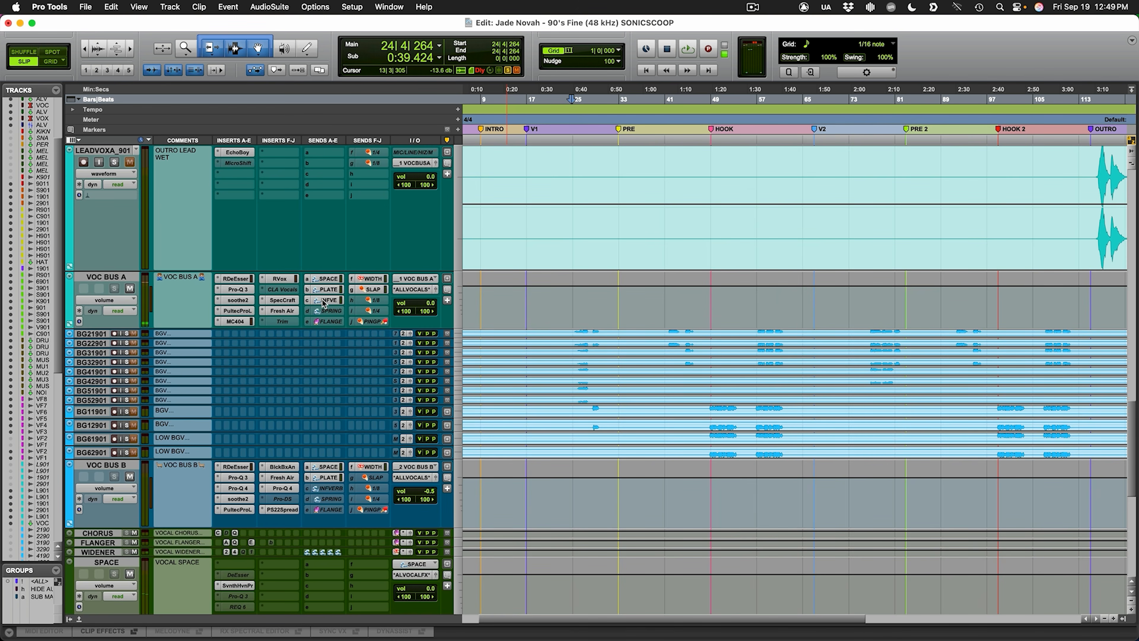
pyautogui.click(324, 302)
pyautogui.scroll(-9, 663, 399)
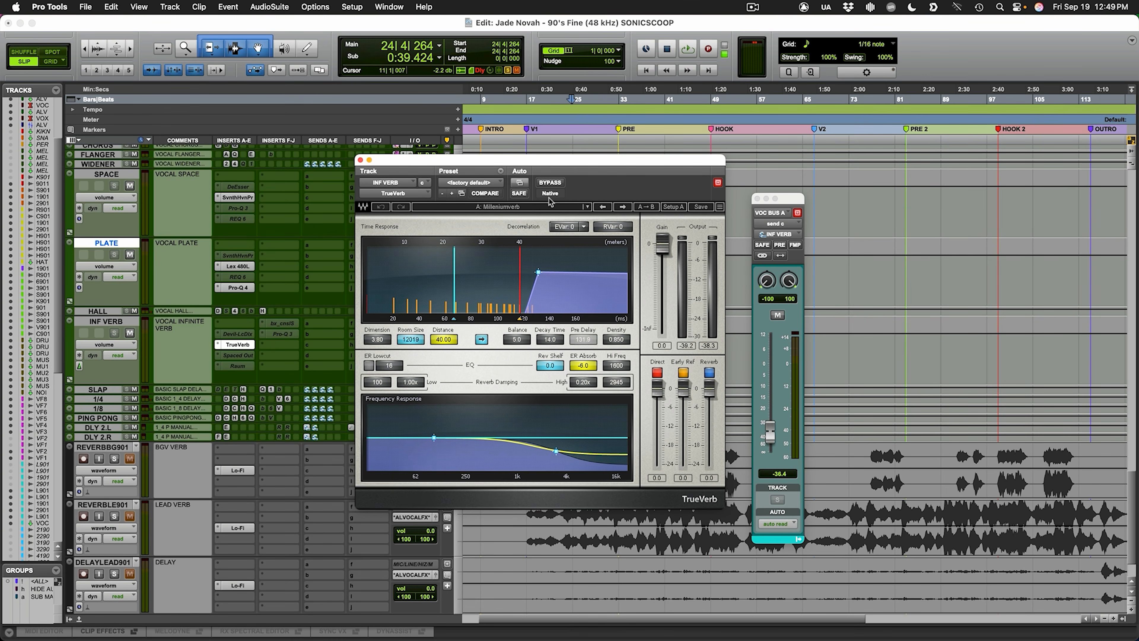
pyautogui.moveTo(592, 171); pyautogui.dragTo(587, 155)
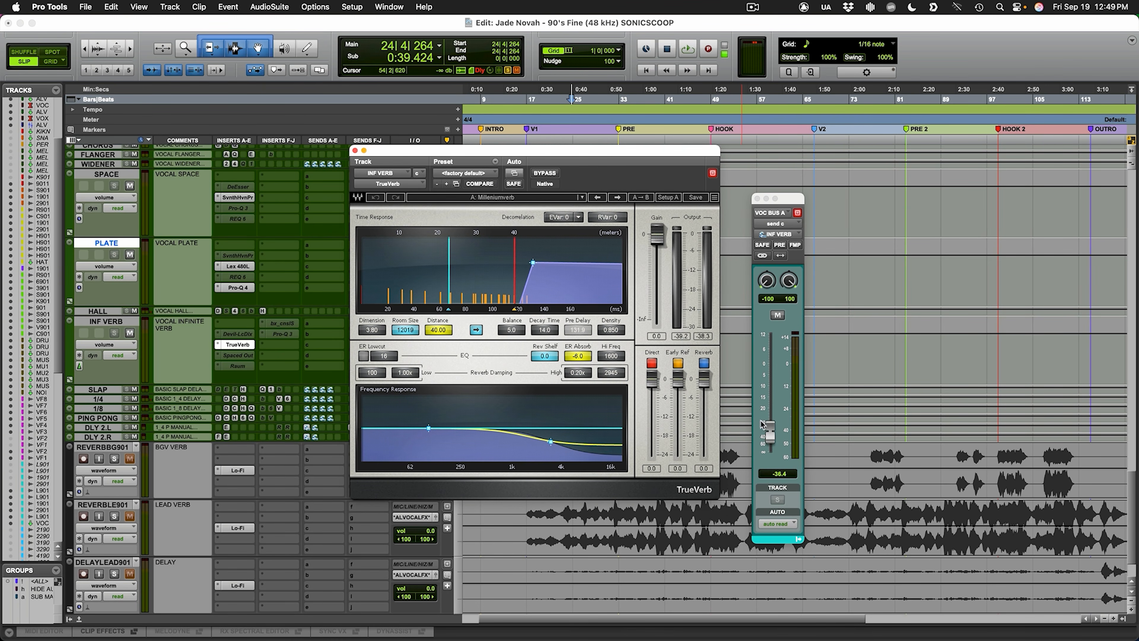
# Step: Set VOC BUS A's INF VERB send level to 0.0 dB and audition the infinite reverb
pyautogui.press('space')
pyautogui.press('space')
pyautogui.keyDown('alt'); pyautogui.click(769, 434); pyautogui.keyUp('alt')
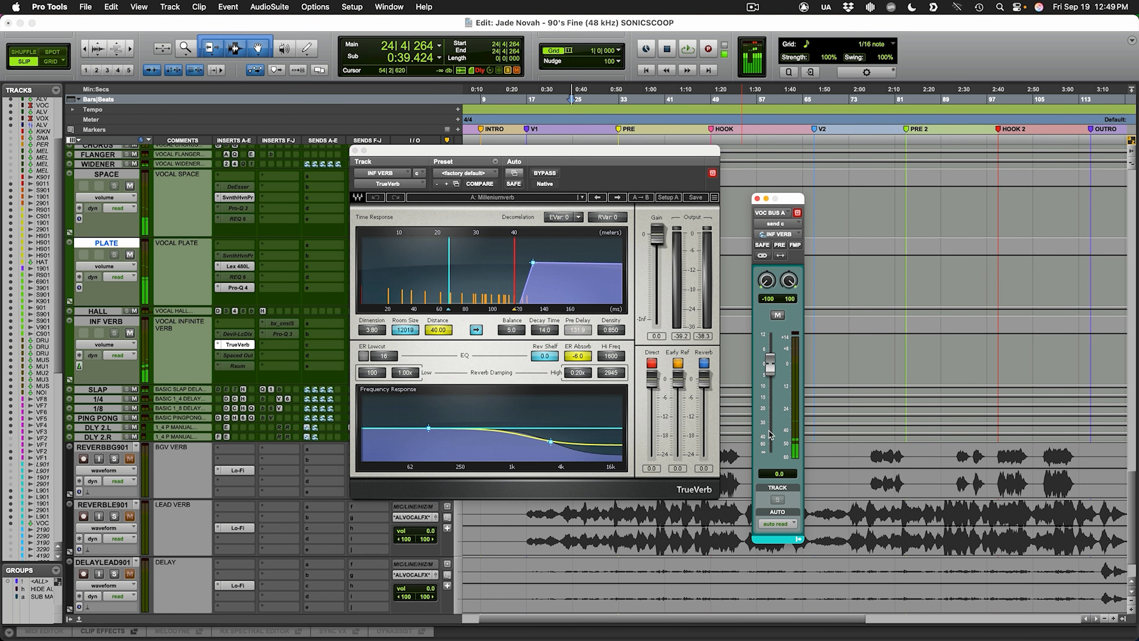
pyautogui.press('space')
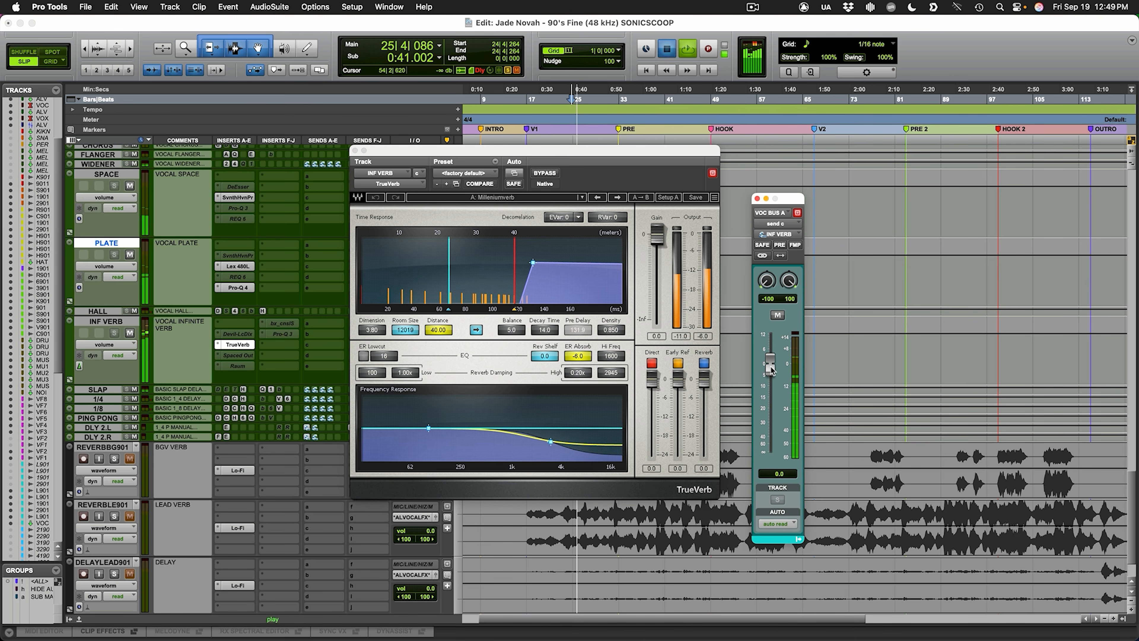
# Step: Play the lead vocal with VOC BUS A's WIDTH send open and enlarge the WIDENER track
pyautogui.press('space')
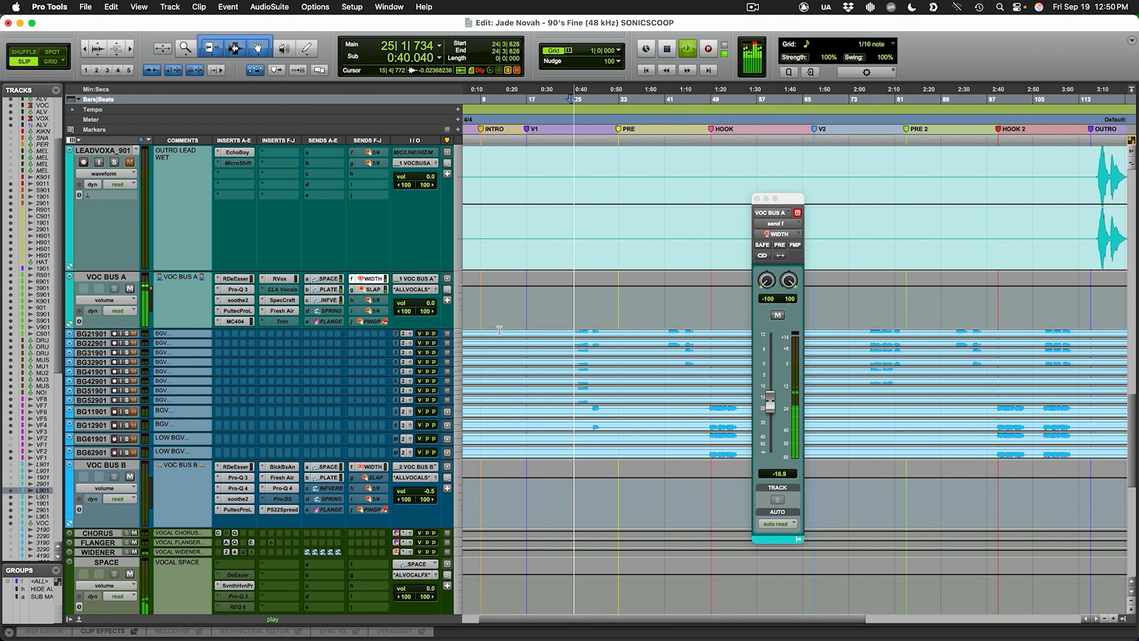
pyautogui.scroll(-5, 367, 440)
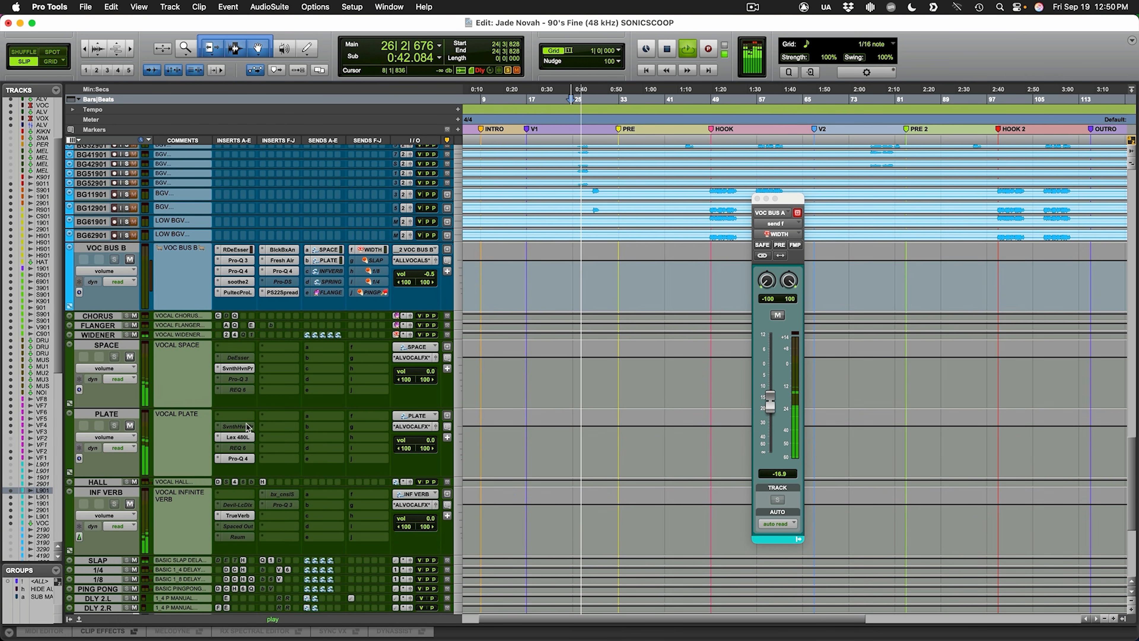
pyautogui.moveTo(162, 339); pyautogui.dragTo(166, 411)
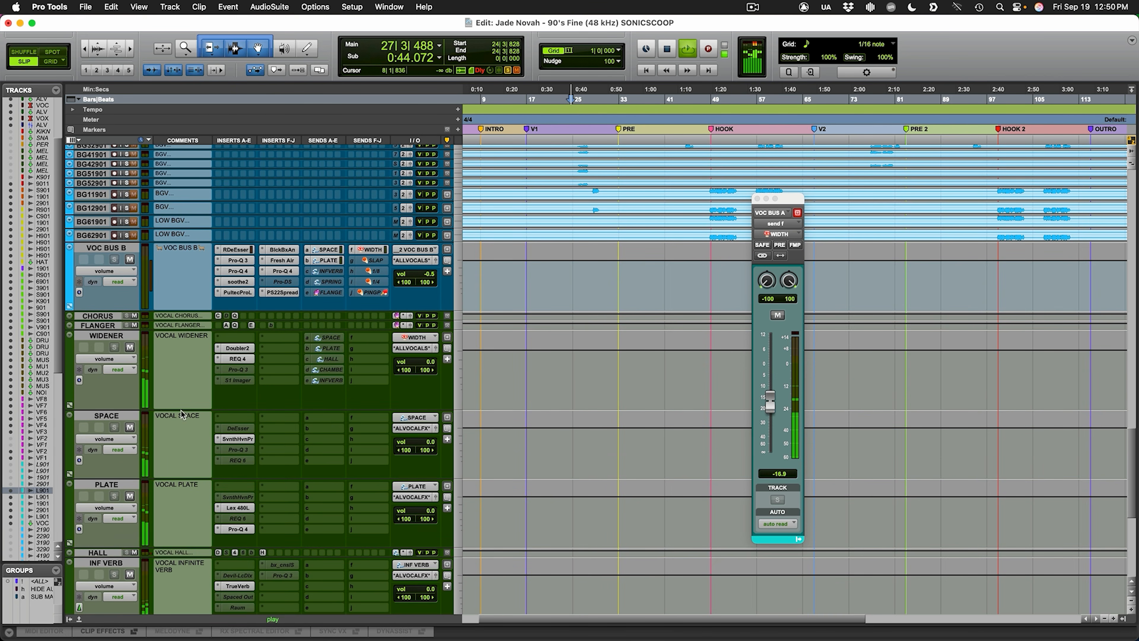
pyautogui.press('space')
# Step: Examine the WIDENER track's Doubler2 and REQ 4, resuming playback and moving the REQ 4 window clear of the track's inserts
pyautogui.click(238, 349)
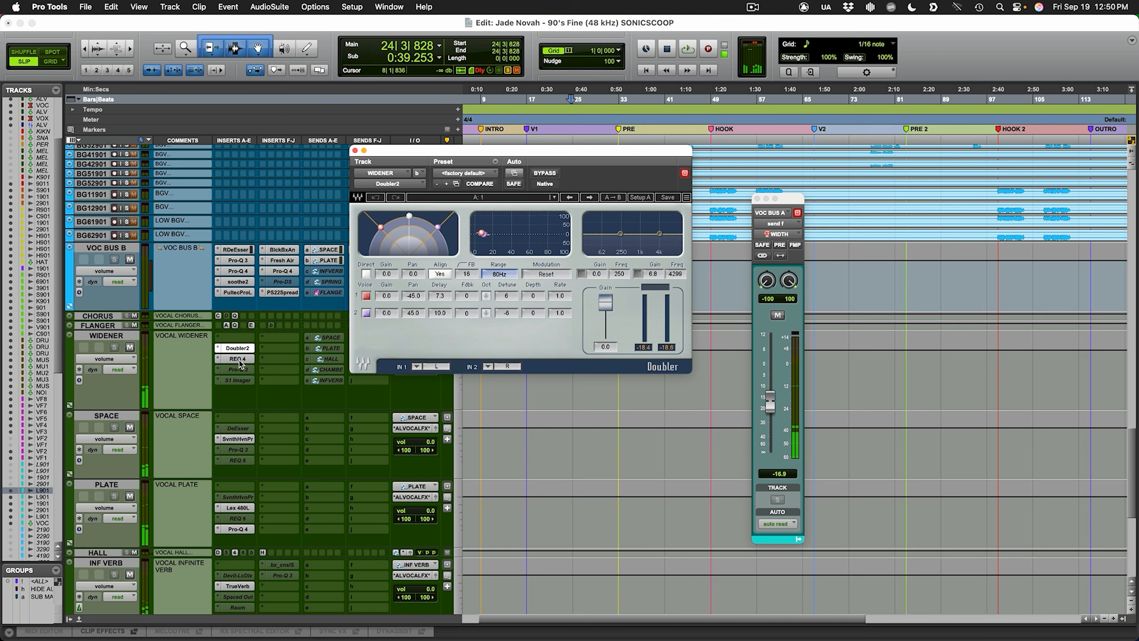
pyautogui.click(237, 359)
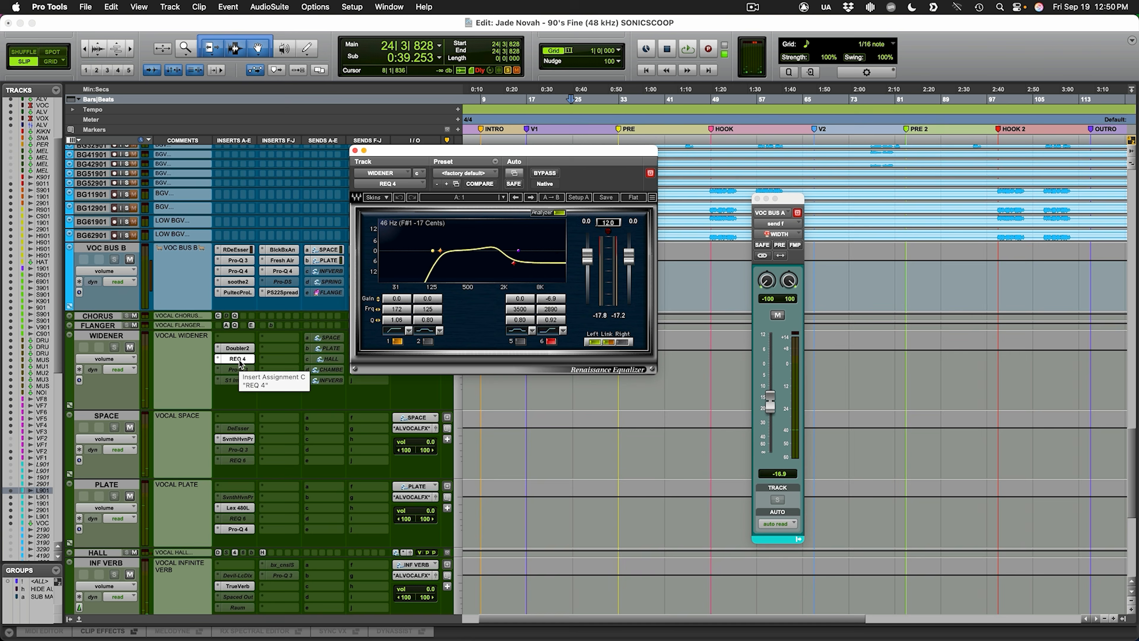
pyautogui.press('space')
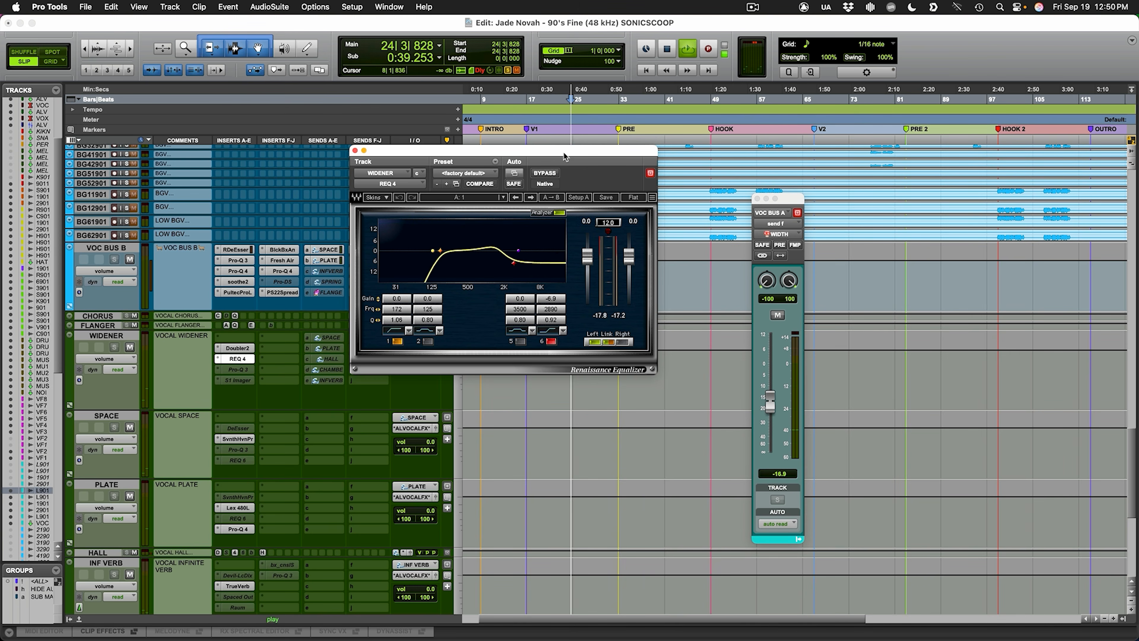
pyautogui.moveTo(564, 164); pyautogui.dragTo(705, 277)
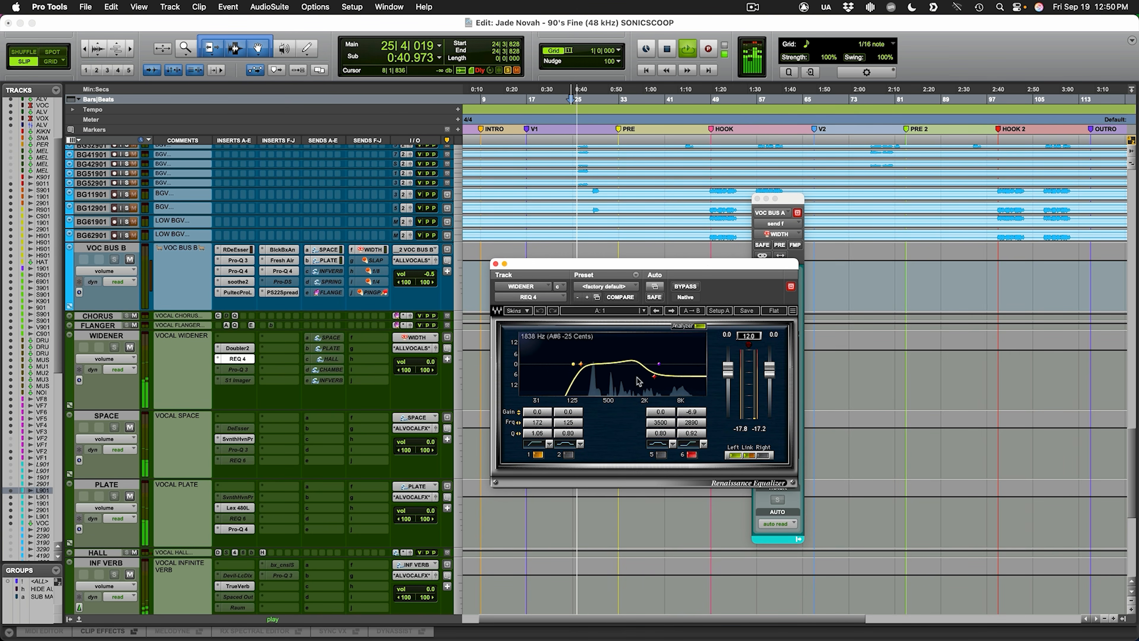
# Step: Compare the WIDENER track's REQ 4 bypassed and active during playback, moving its window clear of the send fader
pyautogui.press('space')
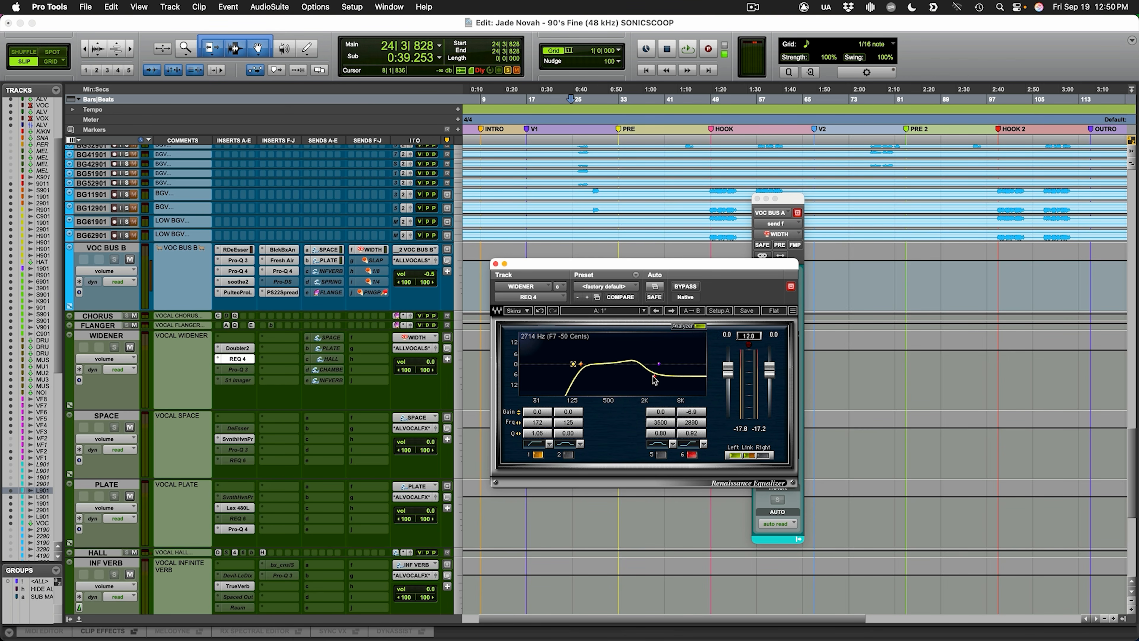
pyautogui.press('space')
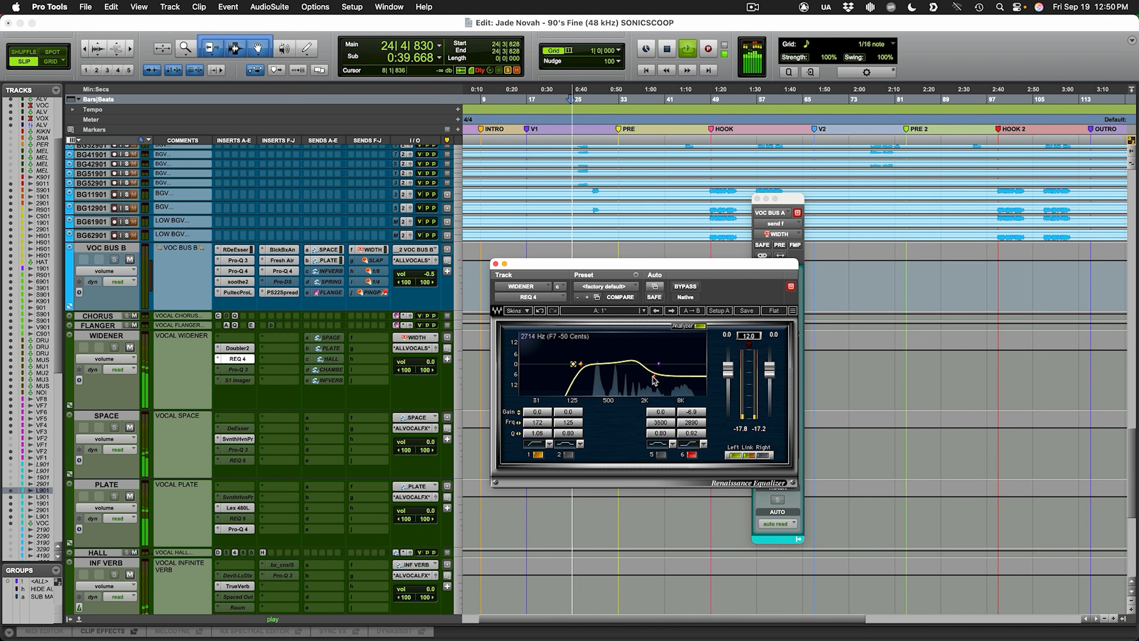
pyautogui.keyDown('super'); pyautogui.click(242, 359); pyautogui.keyUp('super')
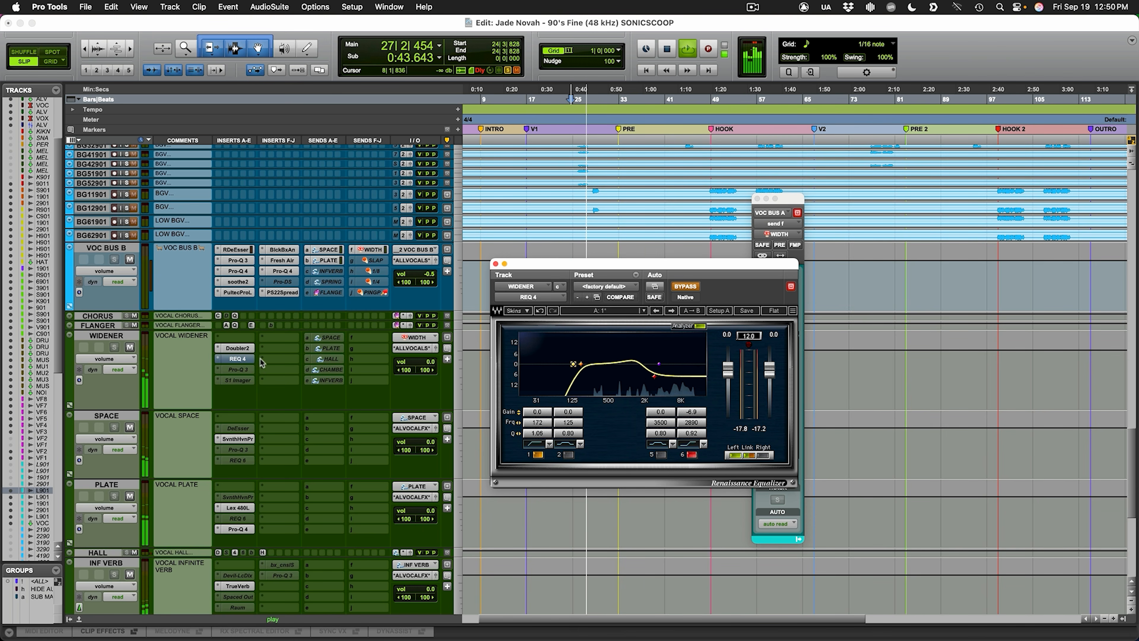
pyautogui.moveTo(731, 289); pyautogui.dragTo(562, 343)
pyautogui.click(516, 344)
# Step: Raise VOC BUS A's WIDTH send to +12.0 dB, audition it, and close the floating windows
pyautogui.moveTo(770, 403); pyautogui.dragTo(777, 325)
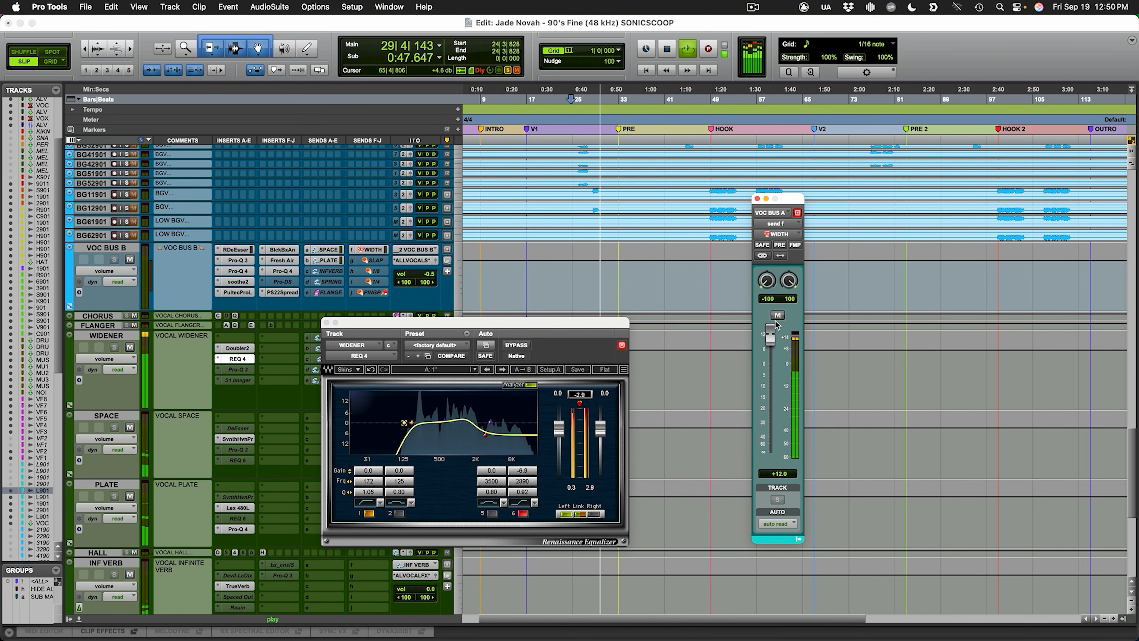
pyautogui.press('ctrl+alt+super+w')
pyautogui.scroll(10, 762, 359)
pyautogui.press('space')
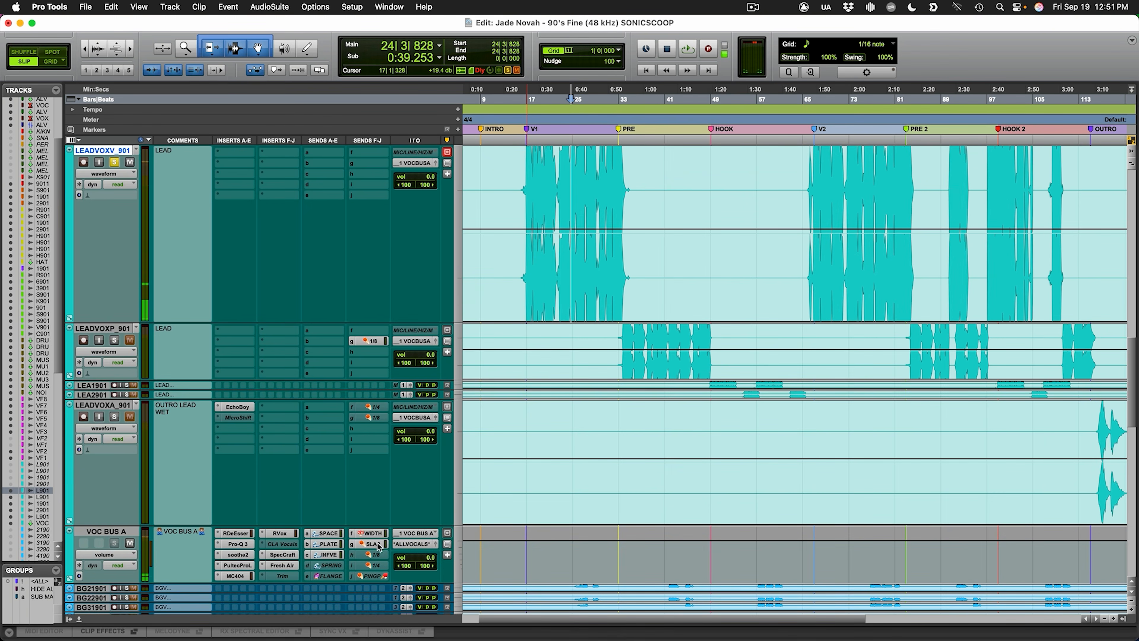
# Step: Open VOC BUS A's SLAP send and audition the slap delay with the send level raised to 0.0 dB
pyautogui.click(378, 546)
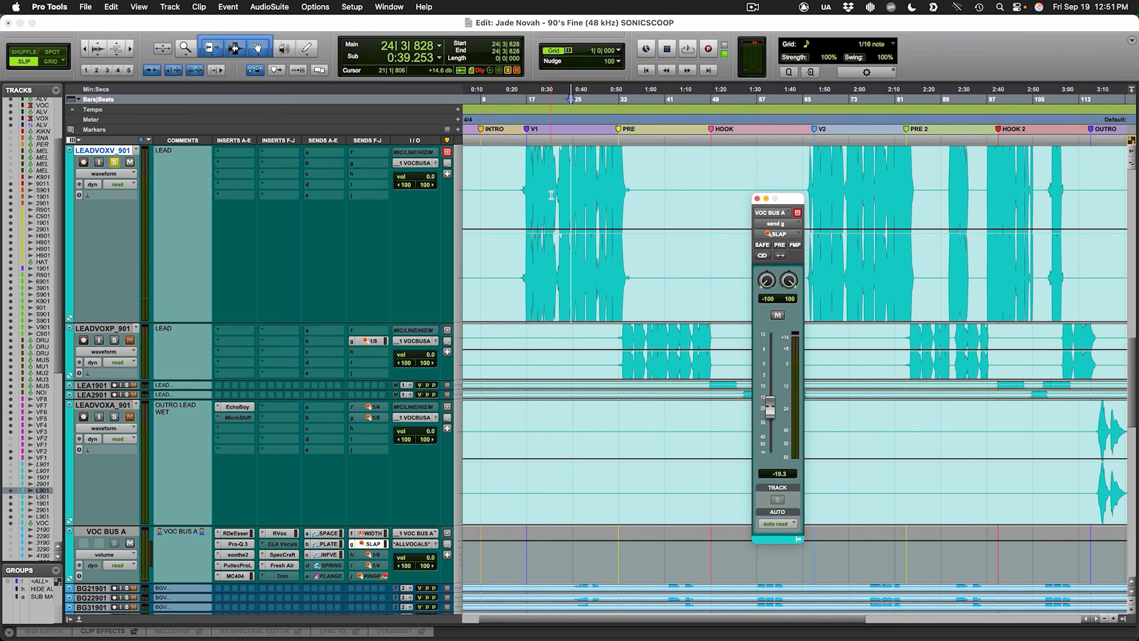
pyautogui.scroll(3, 583, 251)
pyautogui.press('space')
pyautogui.scroll(-5, 597, 315)
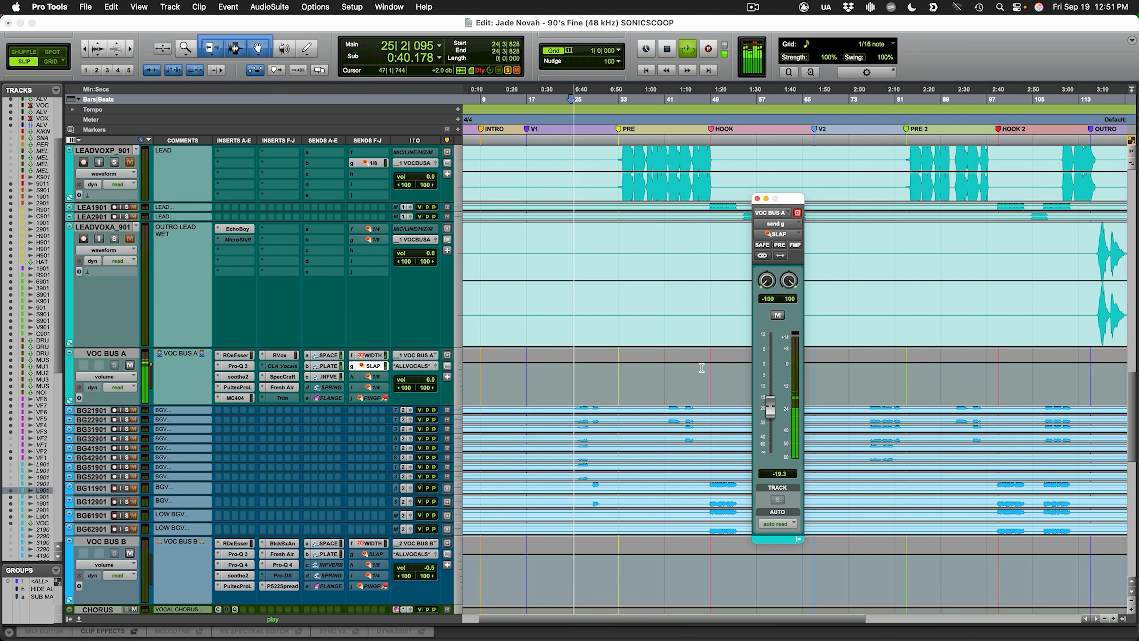
pyautogui.moveTo(771, 408); pyautogui.dragTo(778, 317)
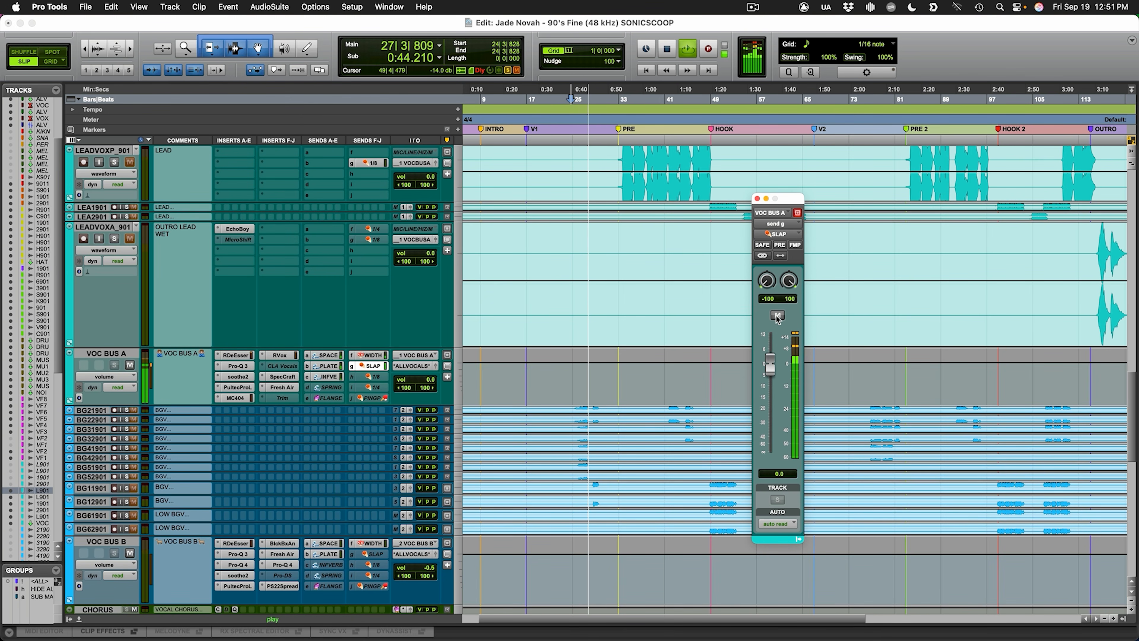
pyautogui.scroll(-5, 580, 361)
pyautogui.press('space')
# Step: Examine the SLAP track's H-Delay and Pro-Q 3 settings, auditioning the lead vocal and selecting the EQ's bands
pyautogui.scroll(-5, 576, 362)
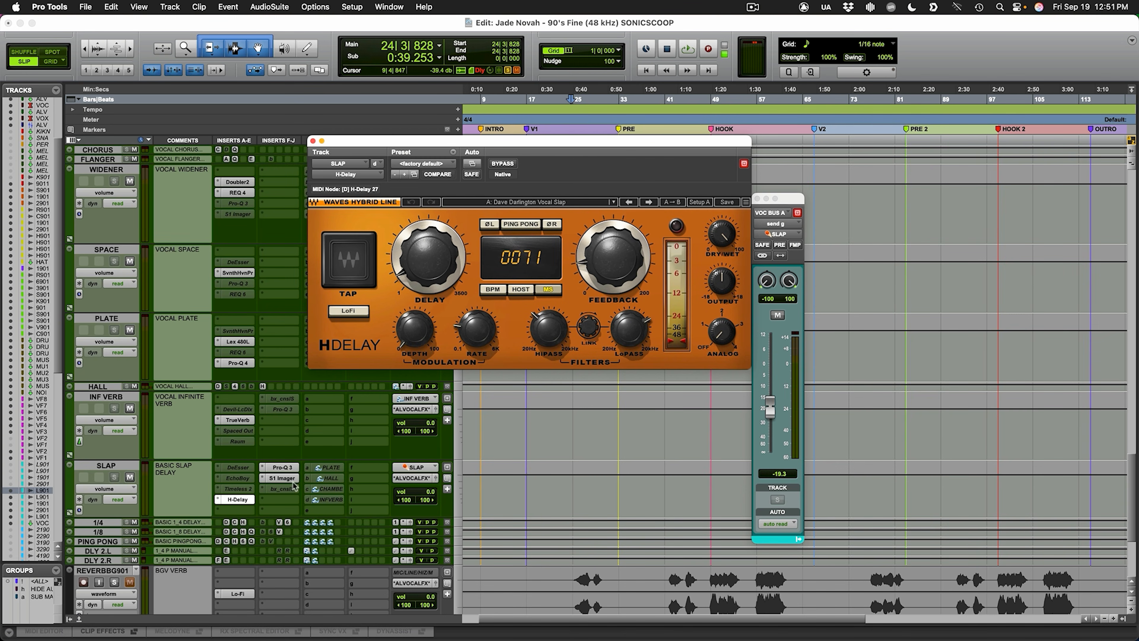
pyautogui.click(282, 467)
pyautogui.press('space')
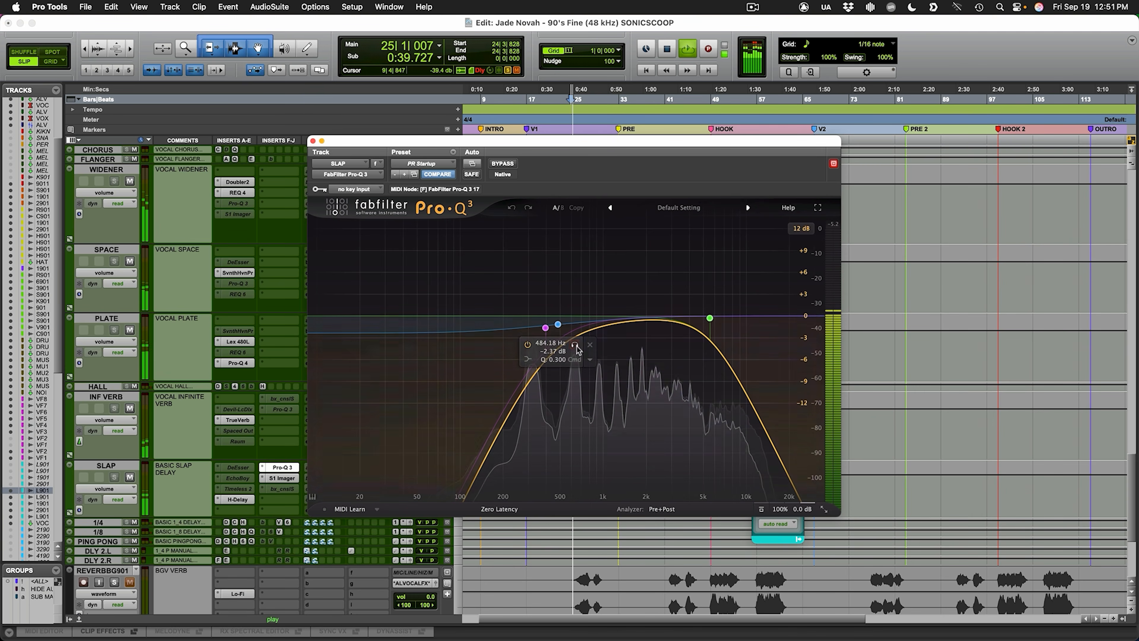
pyautogui.press('space')
pyautogui.moveTo(520, 274); pyautogui.dragTo(734, 448)
pyautogui.click(536, 230)
pyautogui.press('space')
pyautogui.press('space')
# Step: Open the SLAP track's S1 Imager, move its window up, and compare it bypassed and active during playback
pyautogui.click(281, 478)
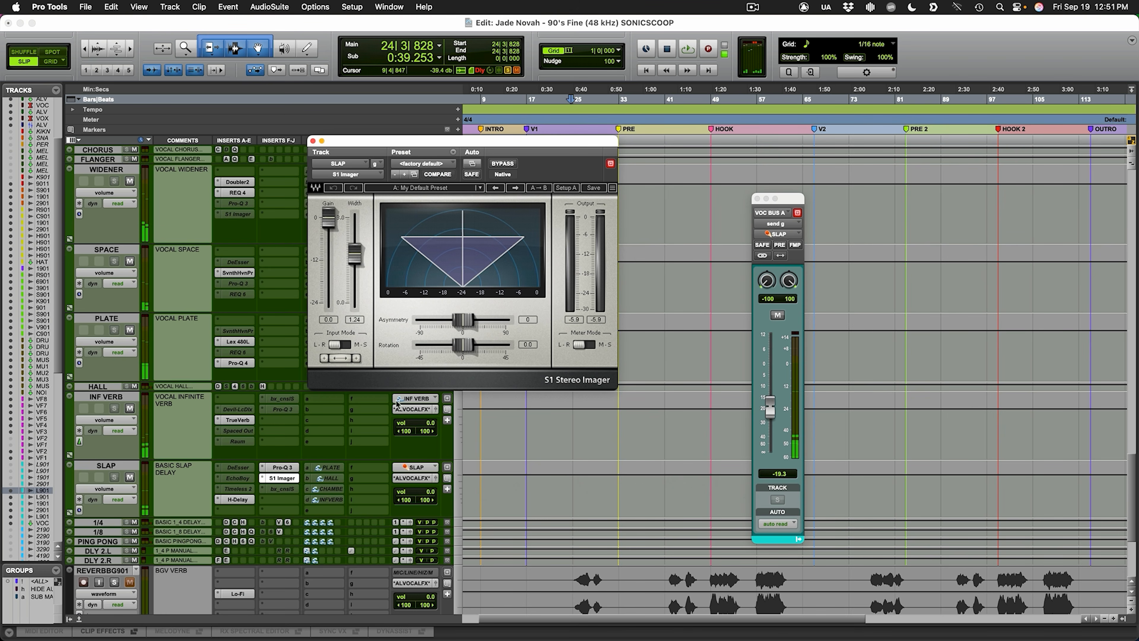
pyautogui.moveTo(544, 145); pyautogui.dragTo(593, 123)
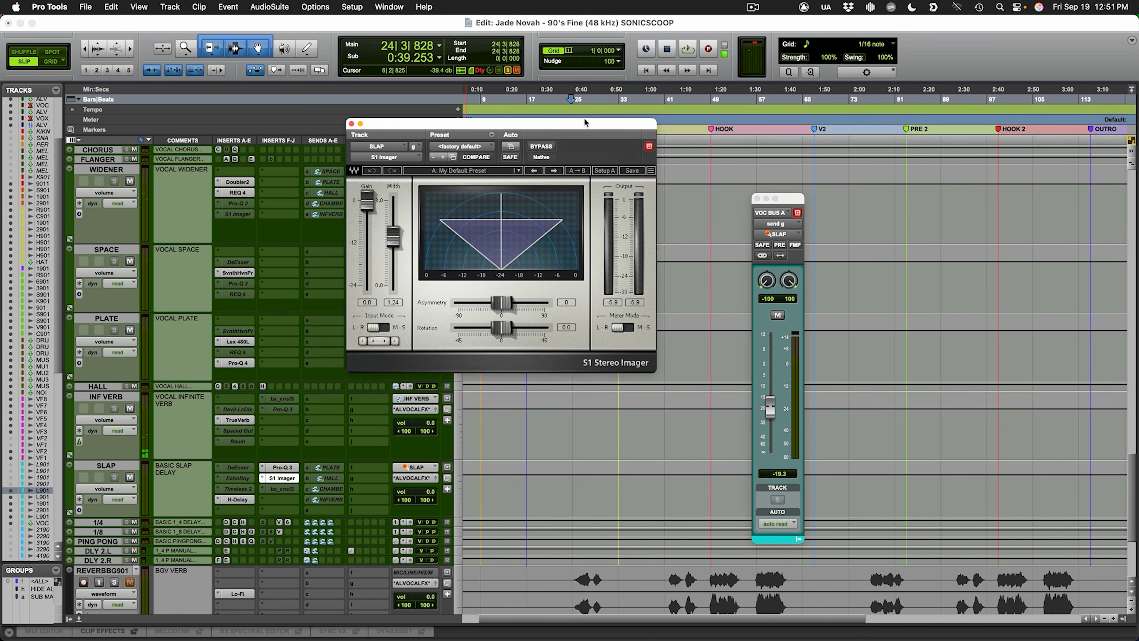
pyautogui.press('space')
pyautogui.click(550, 144)
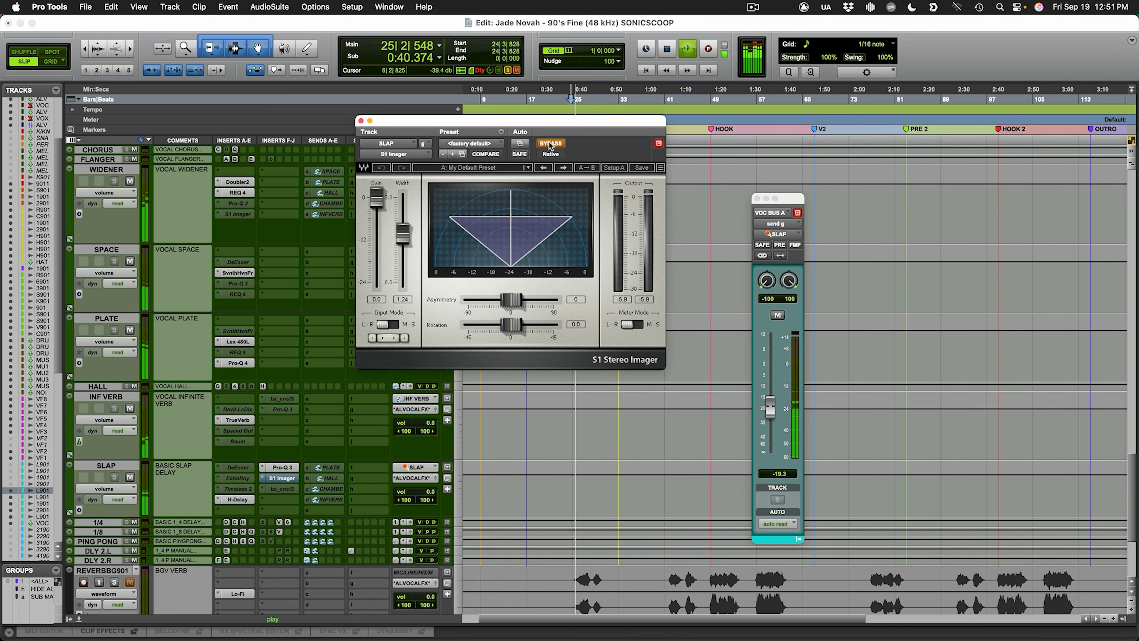
pyautogui.click(549, 145)
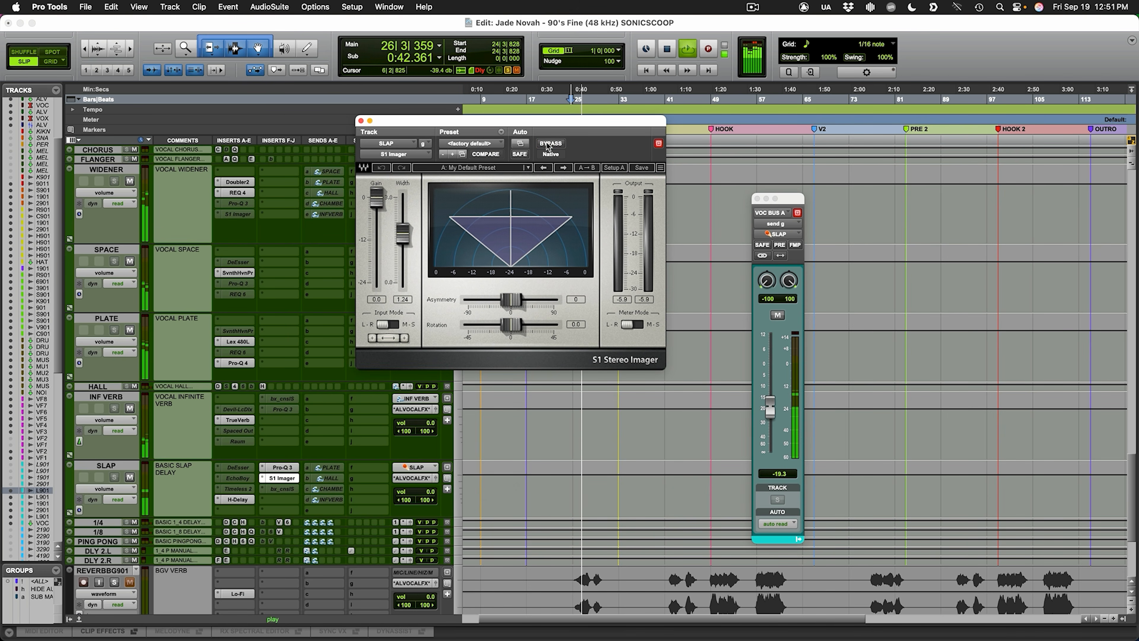
pyautogui.press('space')
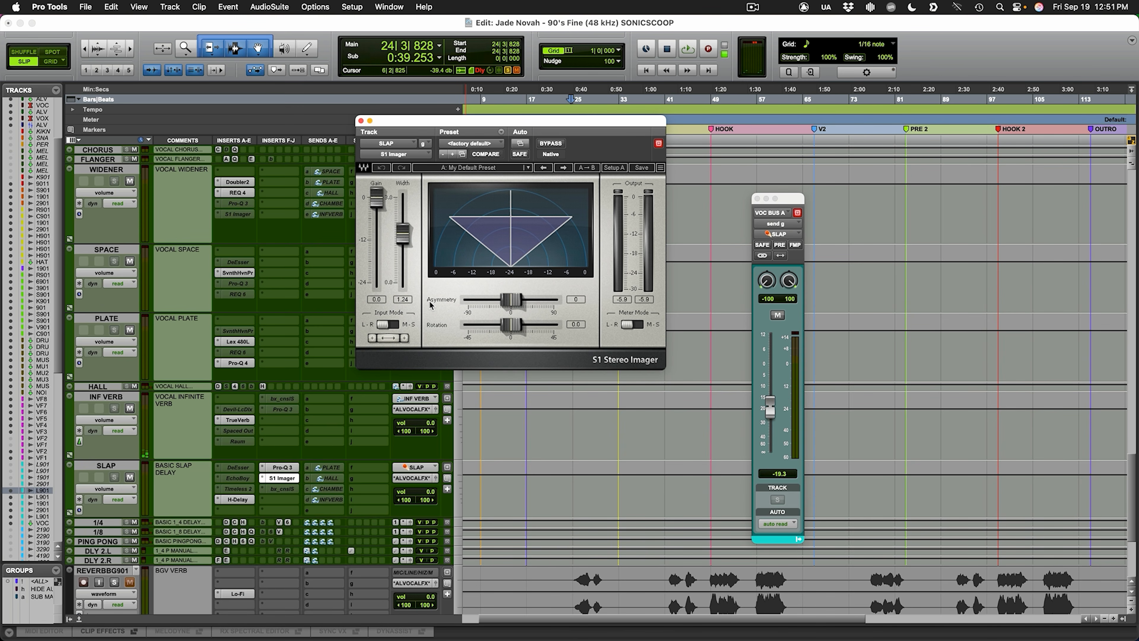
# Step: Close the floating windows and compare the SPACE and PLATE send levels on VOC BUS B and VOC BUS A
pyautogui.press('ctrl+alt+super+w')
pyautogui.scroll(20, 525, 386)
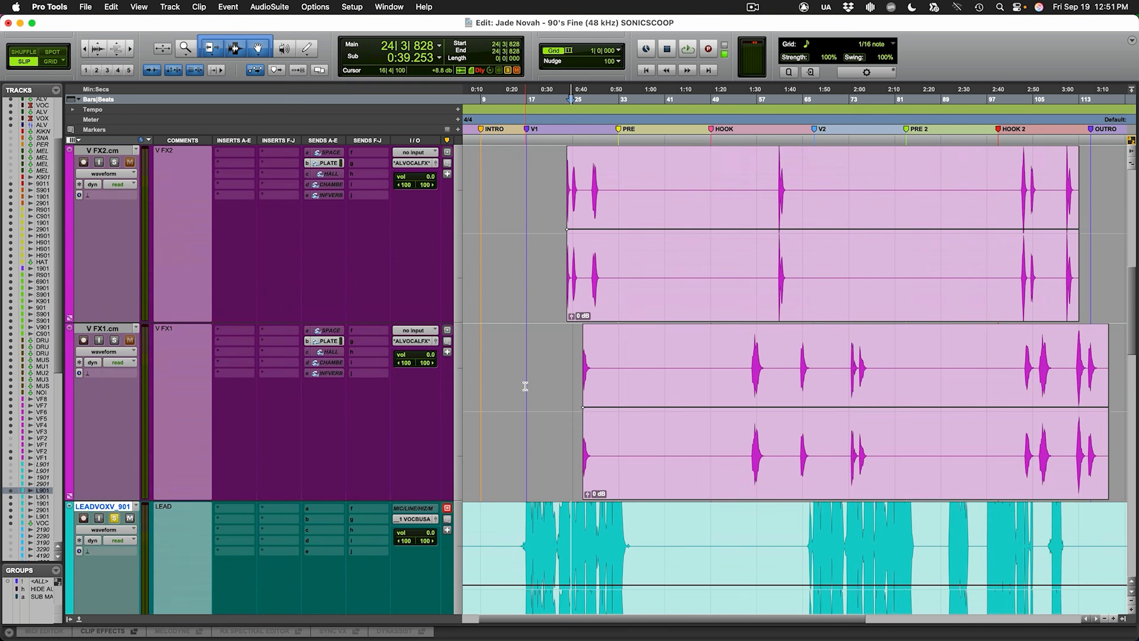
pyautogui.scroll(-10, 525, 387)
pyautogui.scroll(-2, 515, 414)
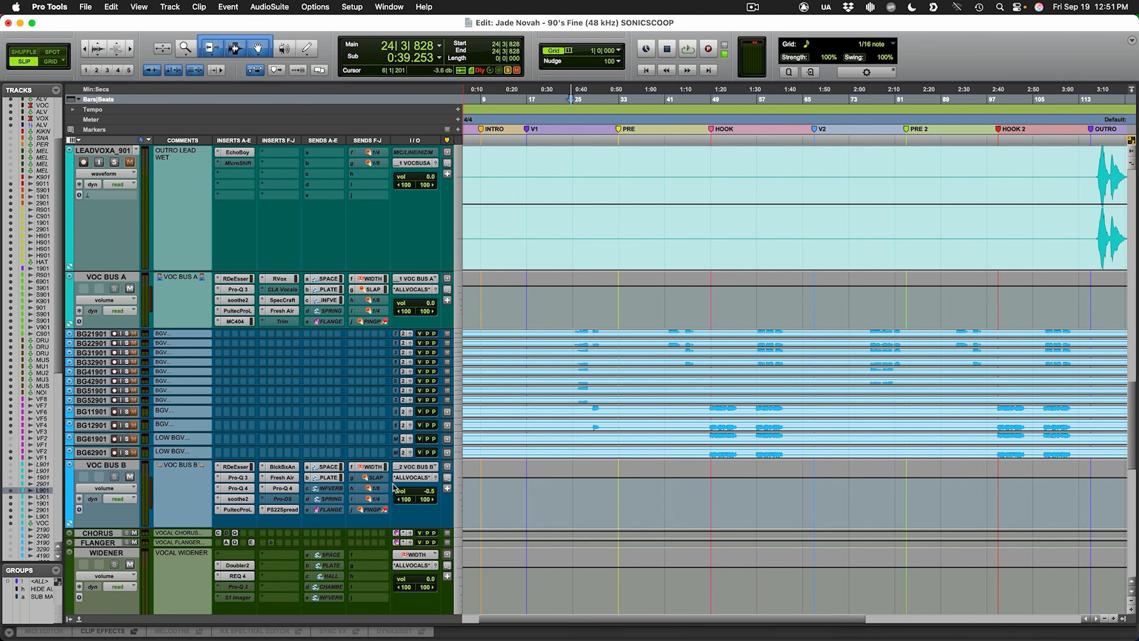
pyautogui.click(335, 468)
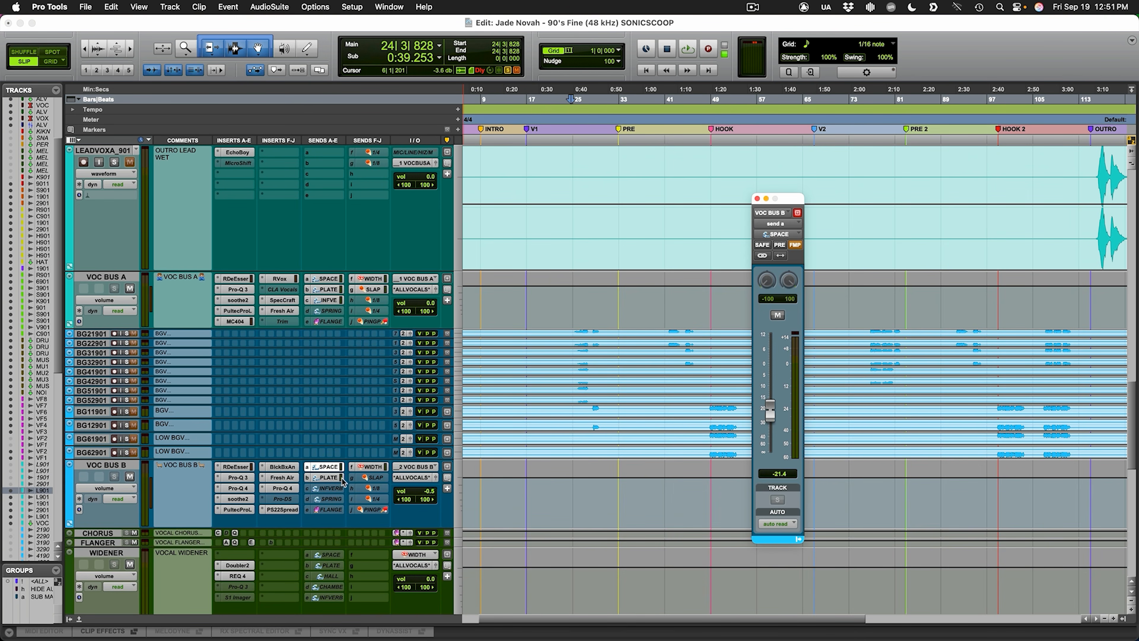
pyautogui.click(323, 279)
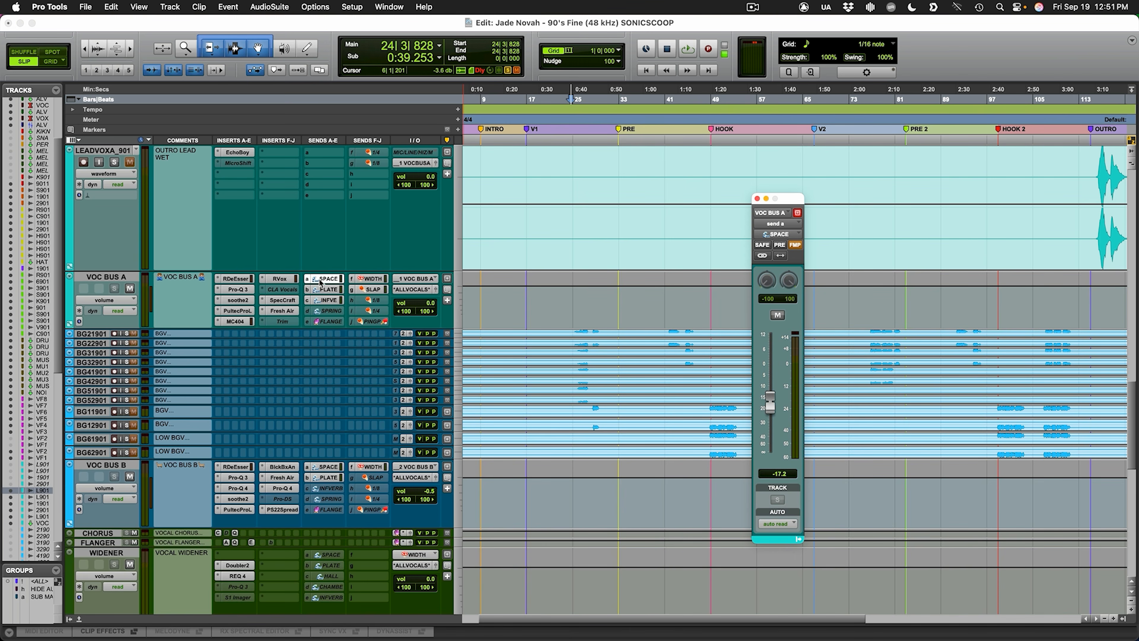
pyautogui.click(325, 478)
pyautogui.click(329, 291)
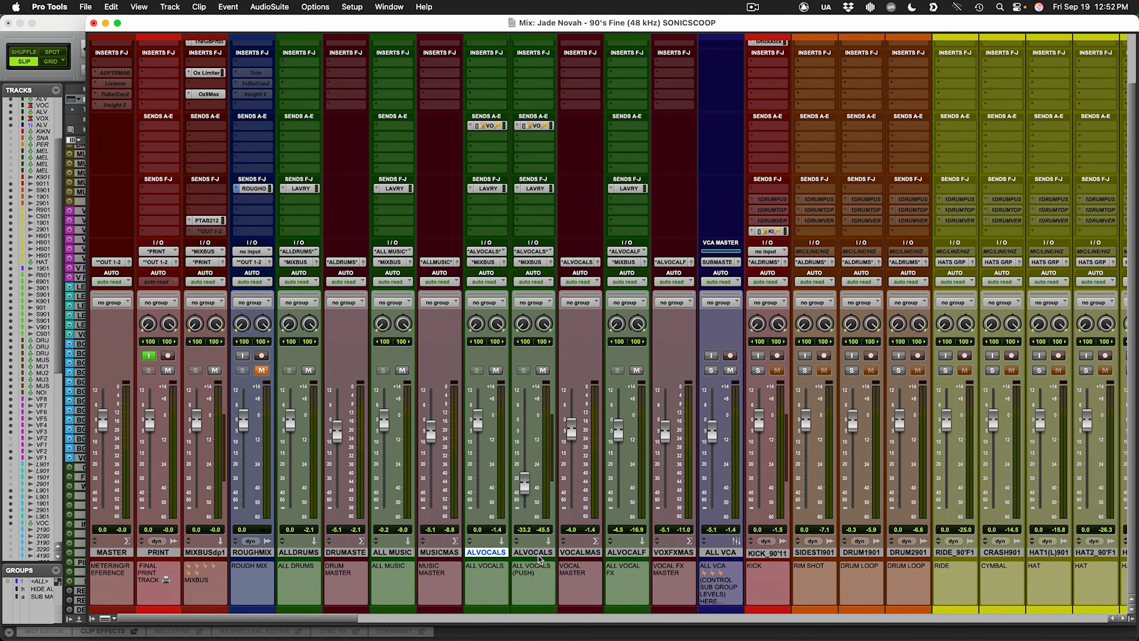
# Step: Select both ALVOCALS tracks in the Mix window and inspect the first one's Lo-Fi and AirEQ plug-ins
pyautogui.keyDown('shift'); pyautogui.click(534, 552); pyautogui.keyUp('shift')
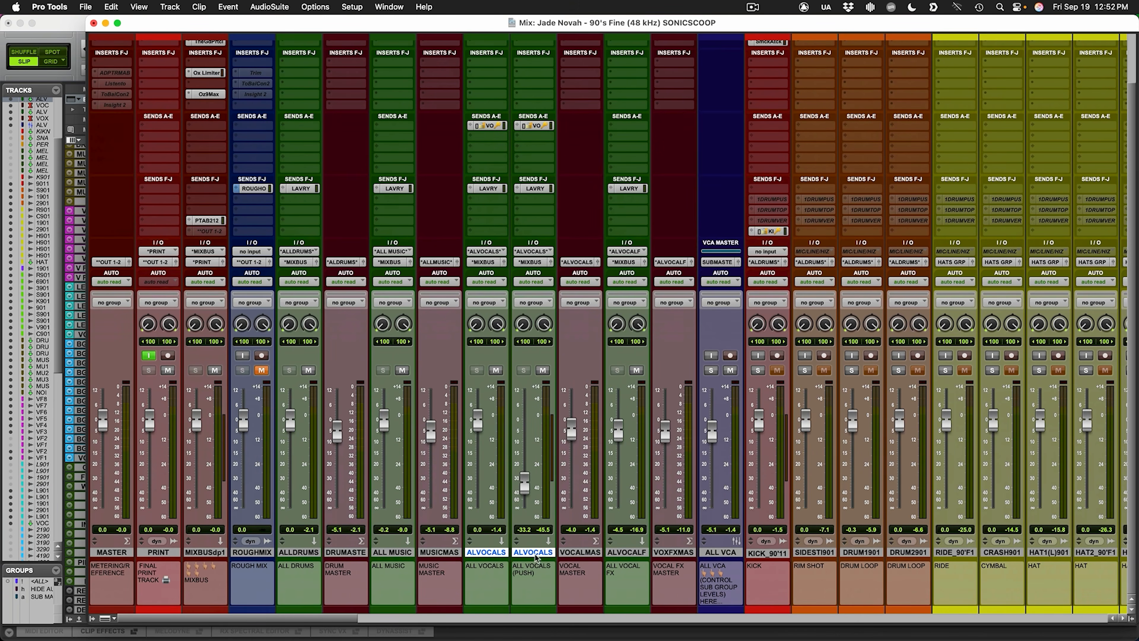
pyautogui.scroll(3, 566, 323)
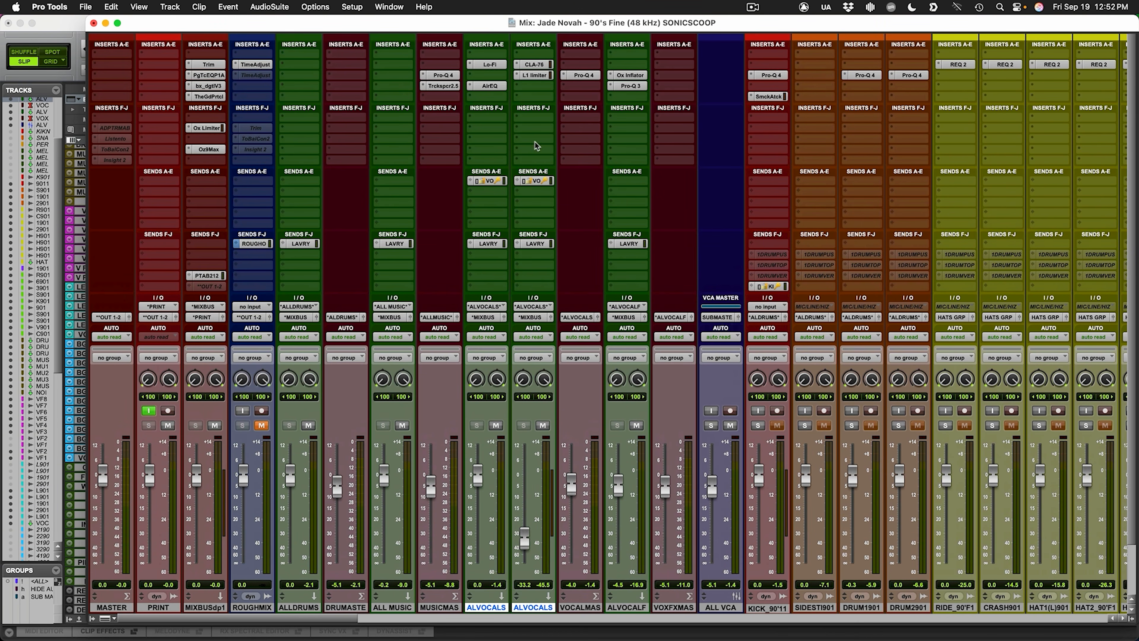
pyautogui.click(501, 65)
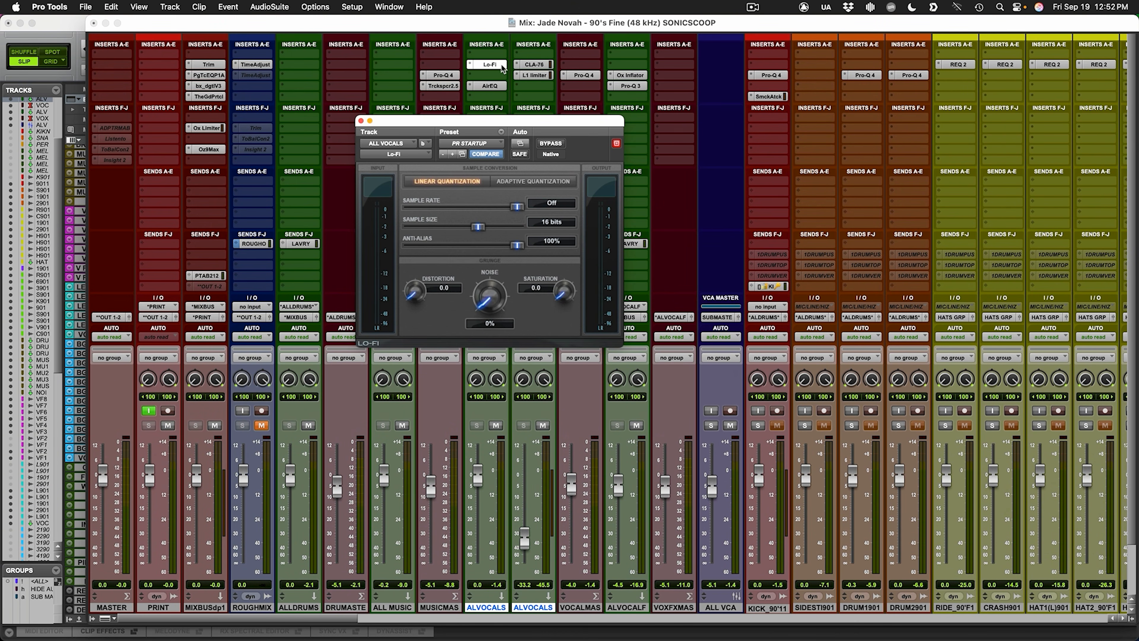
pyautogui.moveTo(387, 122); pyautogui.dragTo(656, 177)
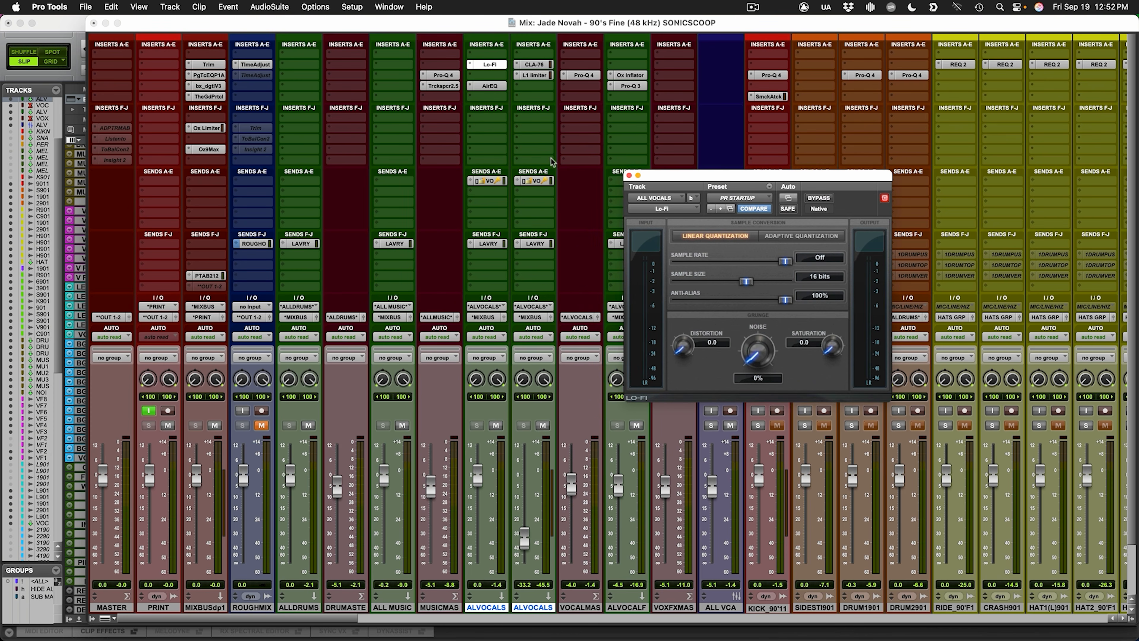
pyautogui.click(489, 86)
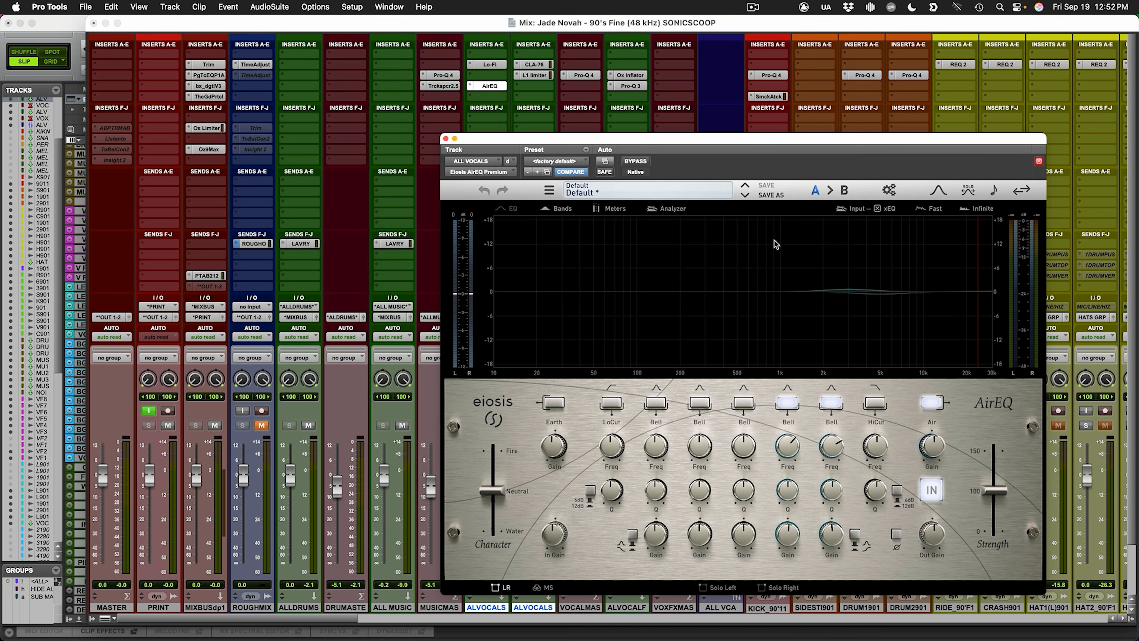
pyautogui.press('super+w')
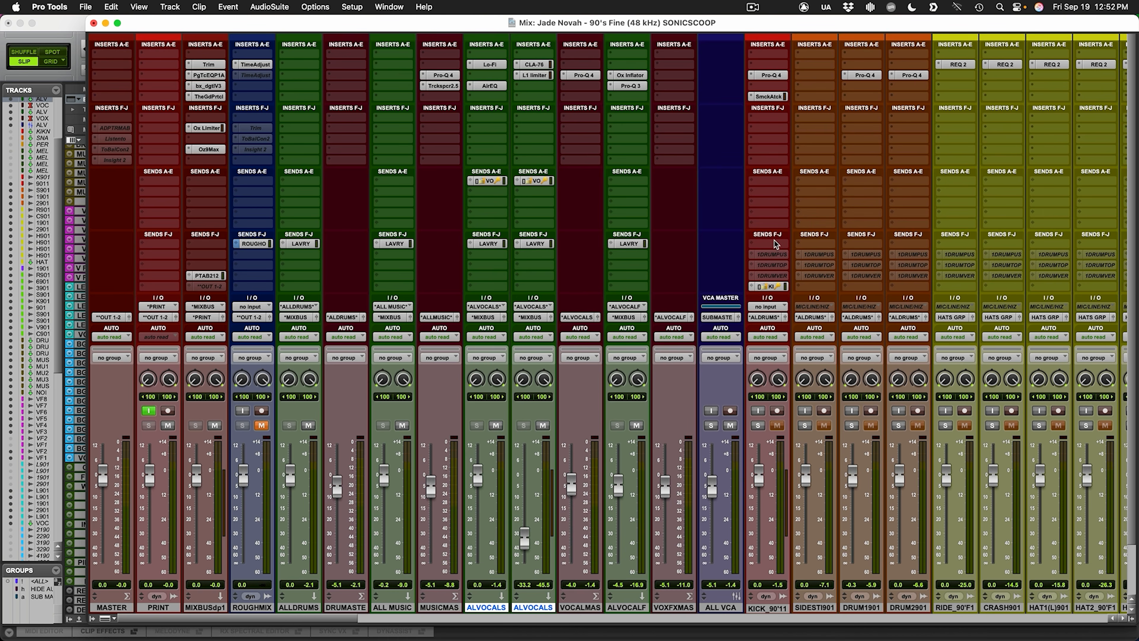
# Step: Inspect the VOX KEY sends on both ALVOCALS tracks and the music master's Trackspacer 2.5 keyed from them
pyautogui.click(496, 183)
pyautogui.click(546, 180)
pyautogui.click(494, 183)
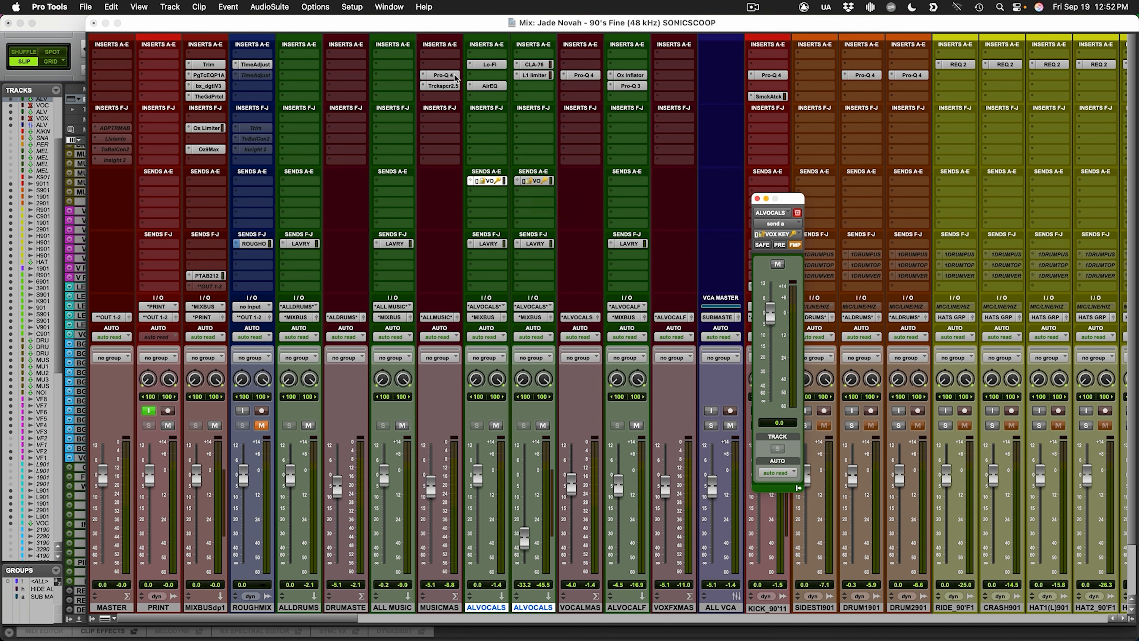
pyautogui.click(449, 85)
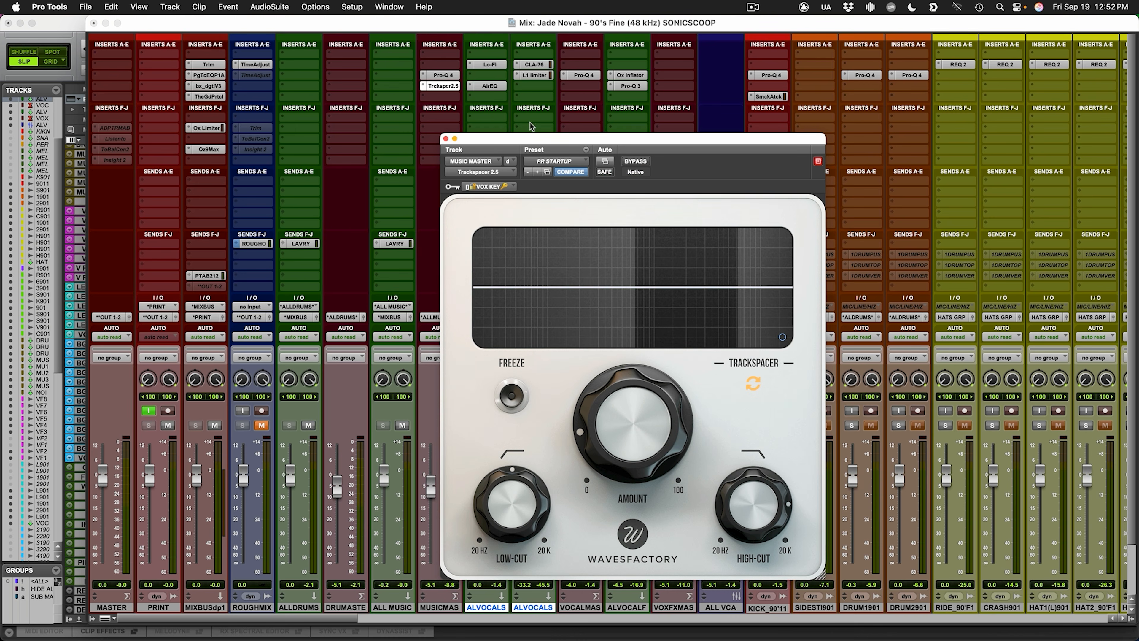
pyautogui.moveTo(603, 432)
pyautogui.press('super+w')
# Step: Inspect the LAVRY sends on the vocal push, all vocal FX and ALL MUSIC tracks
pyautogui.click(527, 244)
pyautogui.click(637, 244)
pyautogui.click(394, 245)
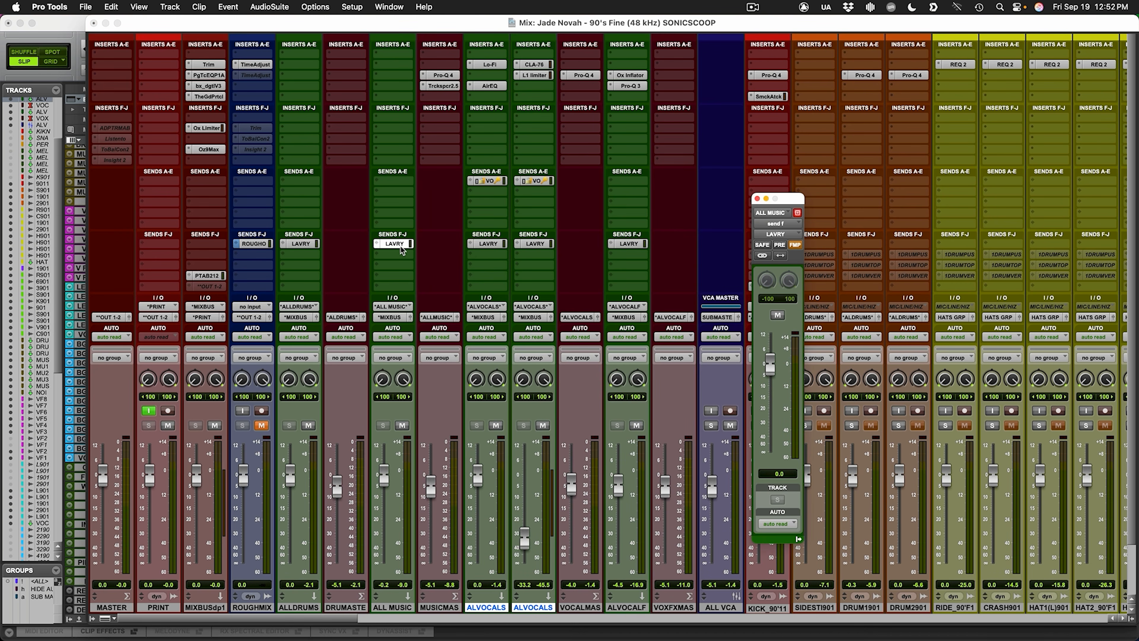
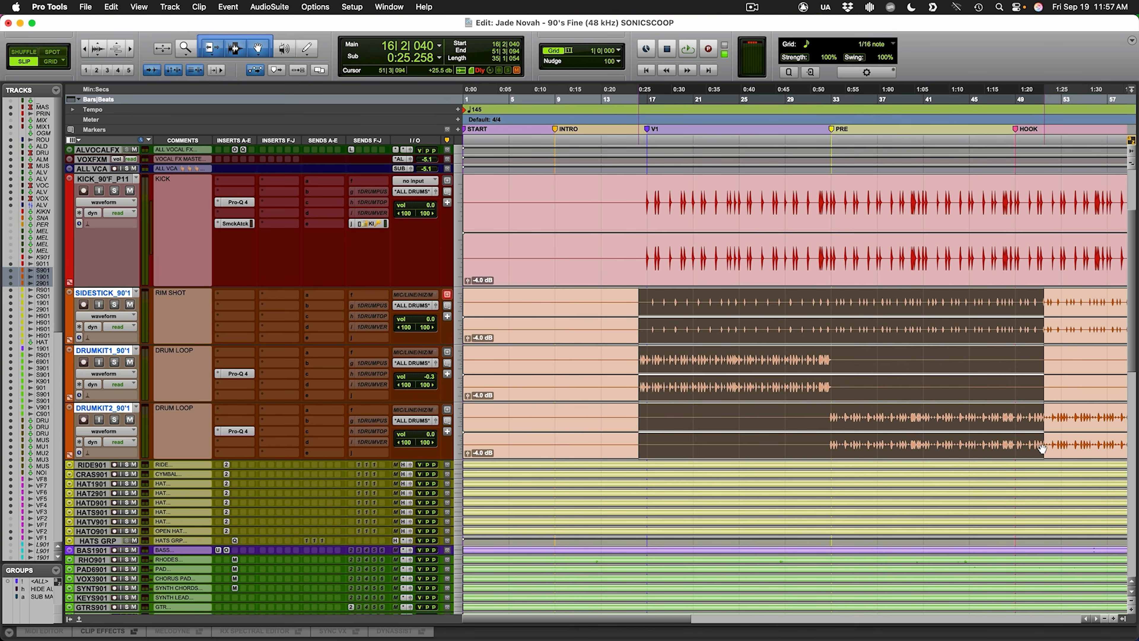
# Step: Select the V1 section on the rim shot and DRUMKIT1 tracks, play it soloed, and add DRUMKIT2 to the solo
pyautogui.moveTo(650, 187); pyautogui.dragTo(880, 202)
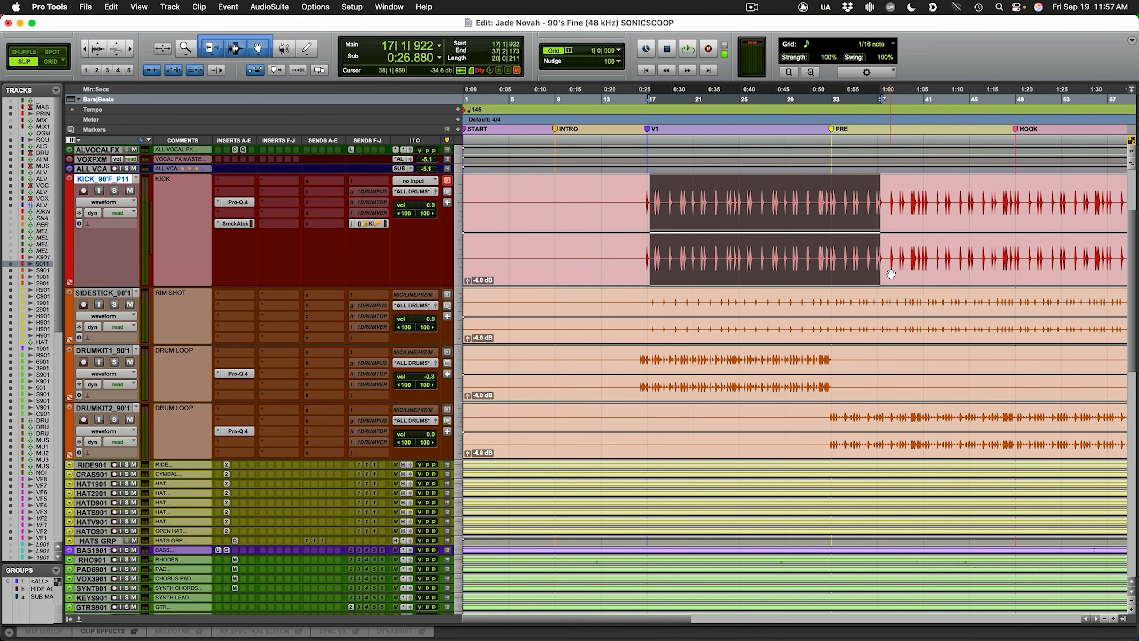
pyautogui.scroll(-2, 809, 247)
pyautogui.moveTo(622, 282); pyautogui.dragTo(843, 382)
pyautogui.keyDown('shift'); pyautogui.click(637, 336); pyautogui.keyUp('shift')
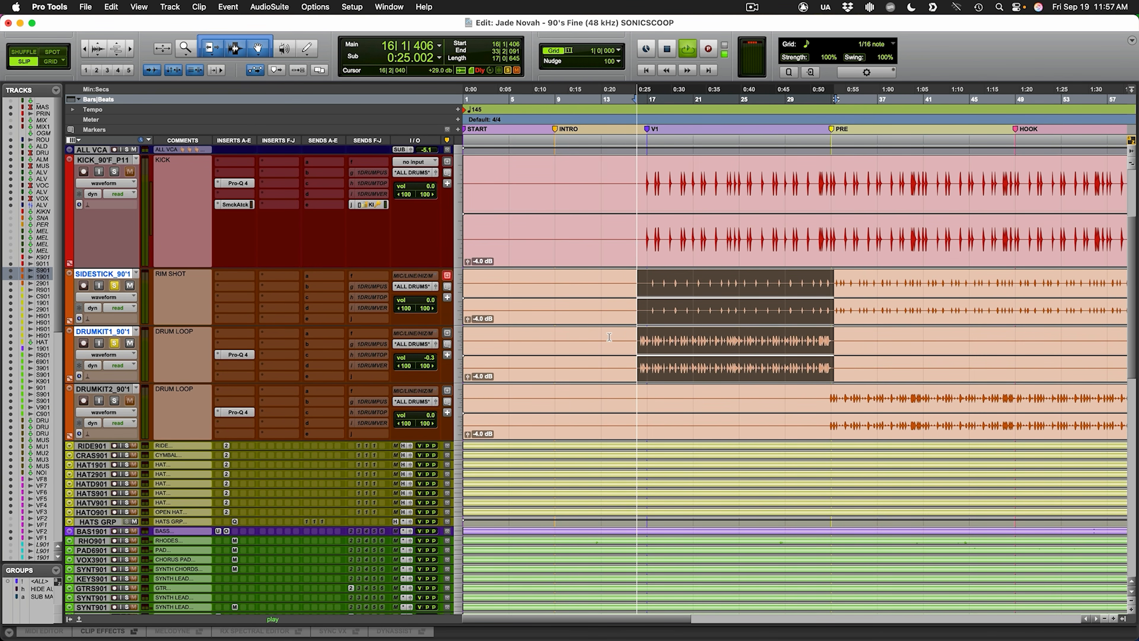
pyautogui.click(115, 401)
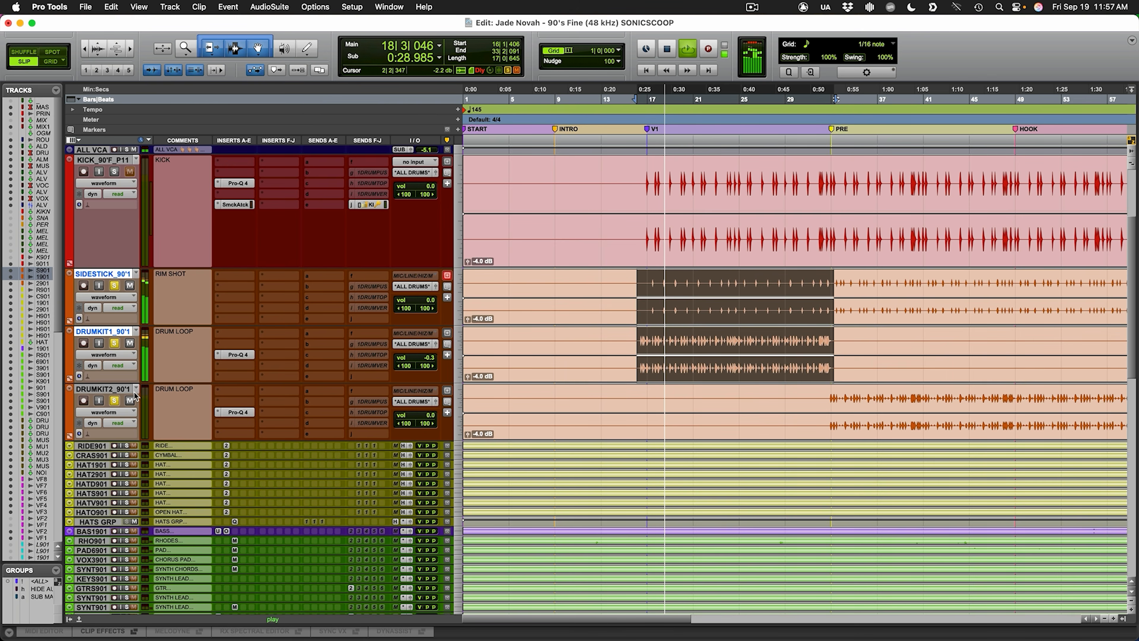
# Step: Compare DRUMKIT1's Pro-Q 4 bypassed and active during playback, stop, and inspect its EQ curve
pyautogui.click(233, 354)
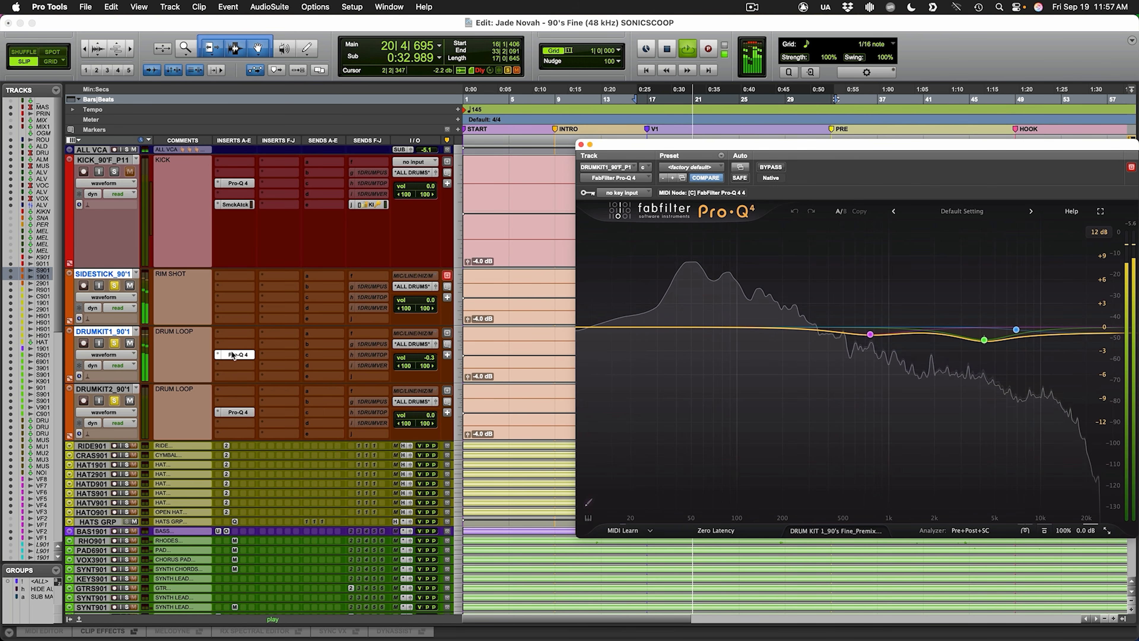
pyautogui.keyDown('super'); pyautogui.click(232, 353); pyautogui.keyUp('super')
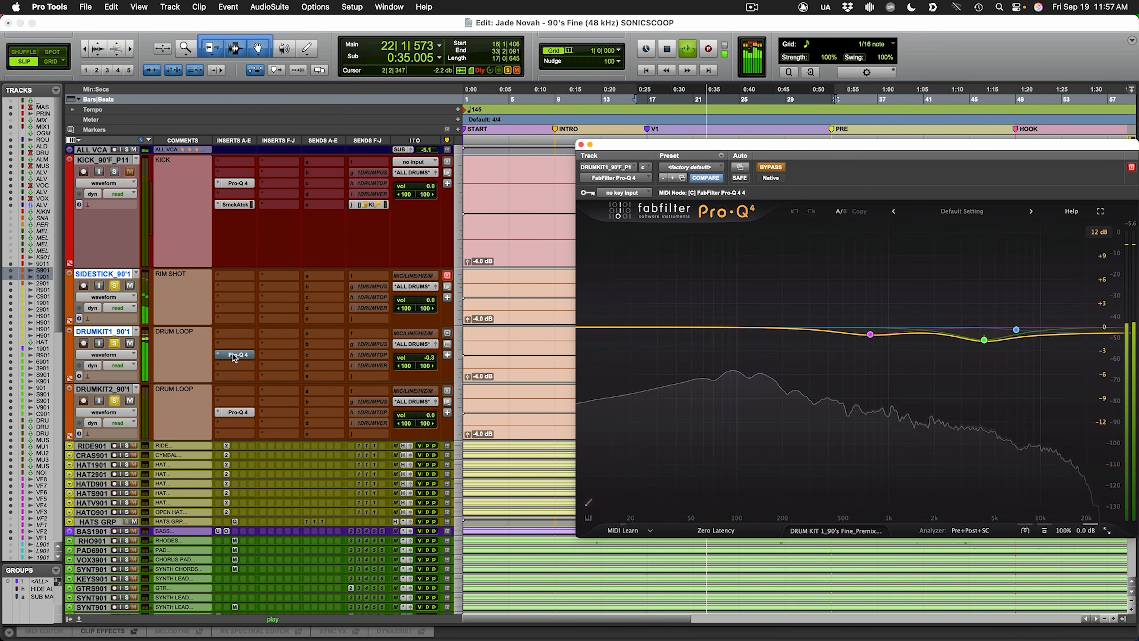
pyautogui.keyDown('super'); pyautogui.click(232, 353); pyautogui.keyUp('super')
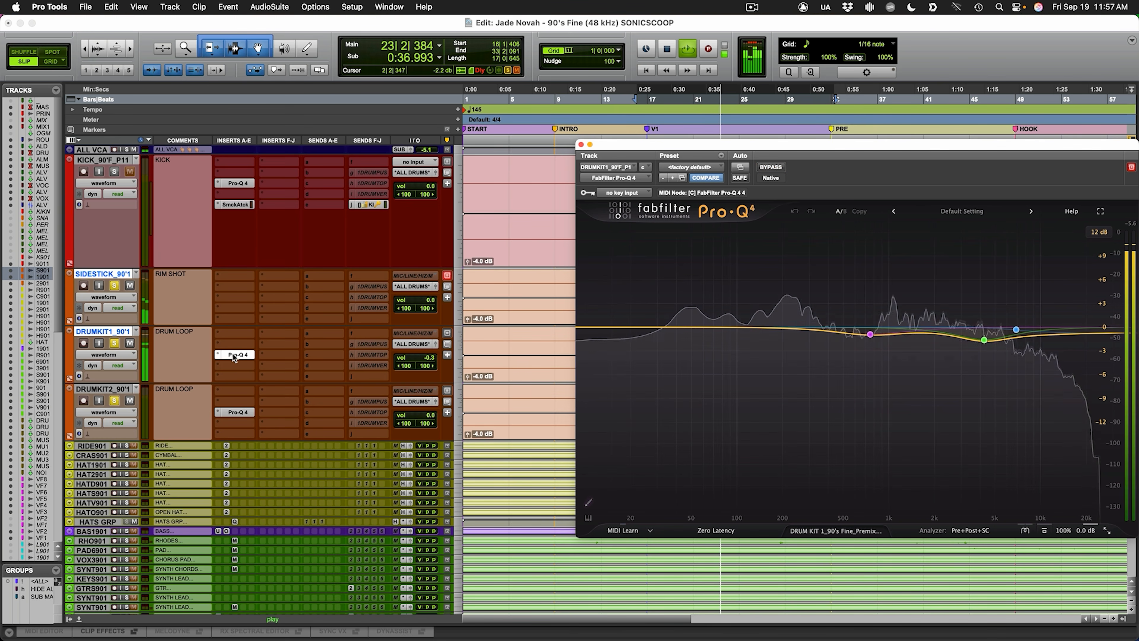
pyautogui.press('space')
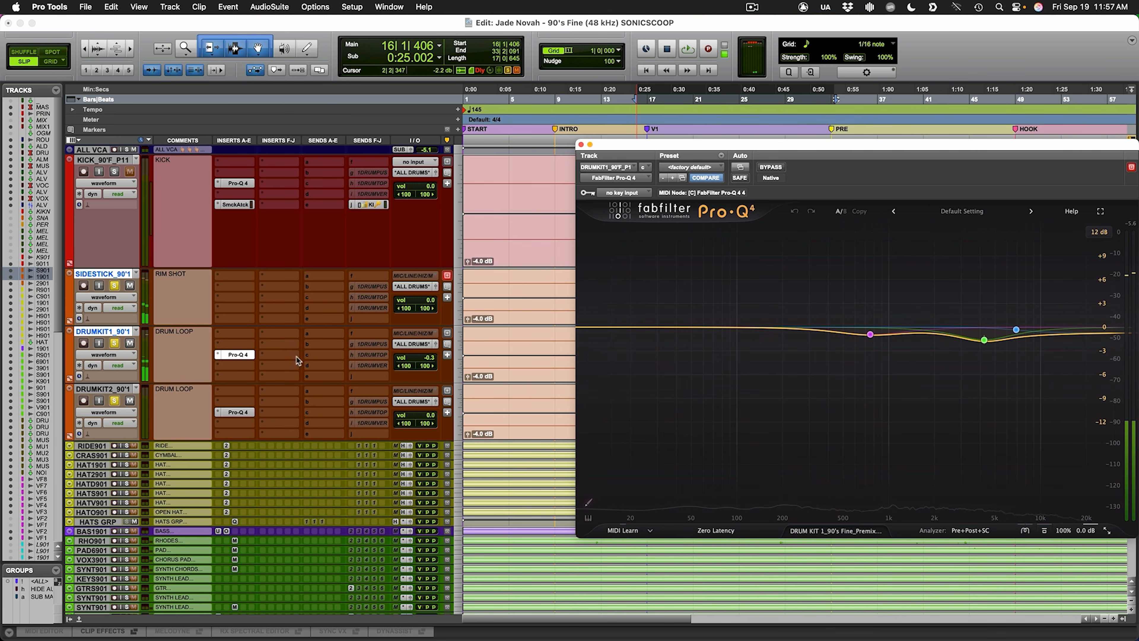
pyautogui.moveTo(871, 156); pyautogui.dragTo(770, 155)
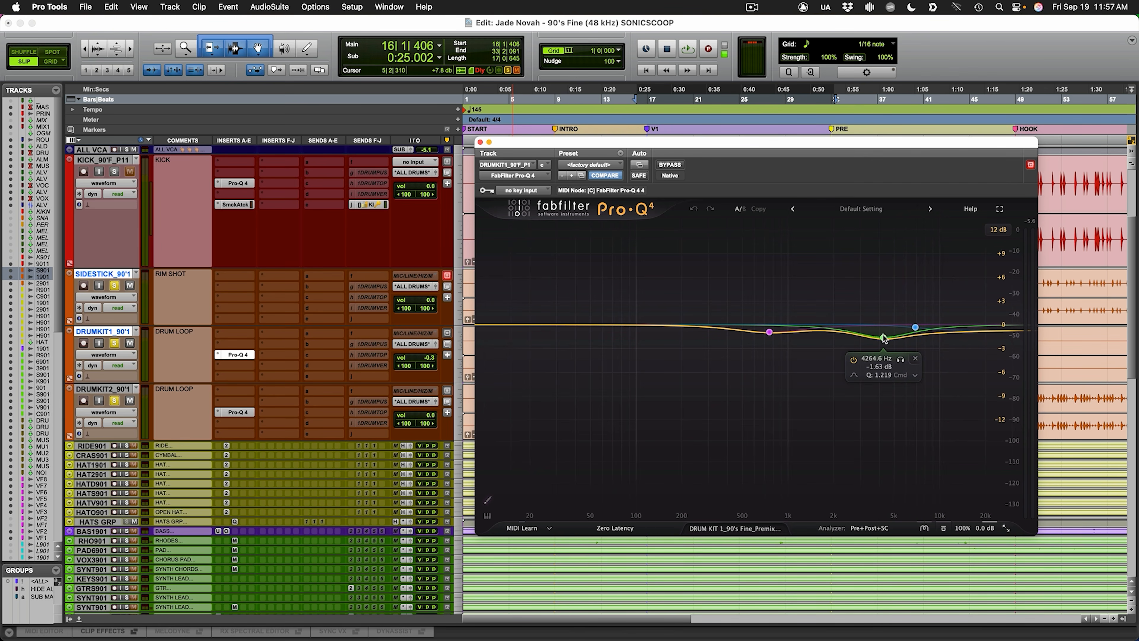
pyautogui.press('super+w')
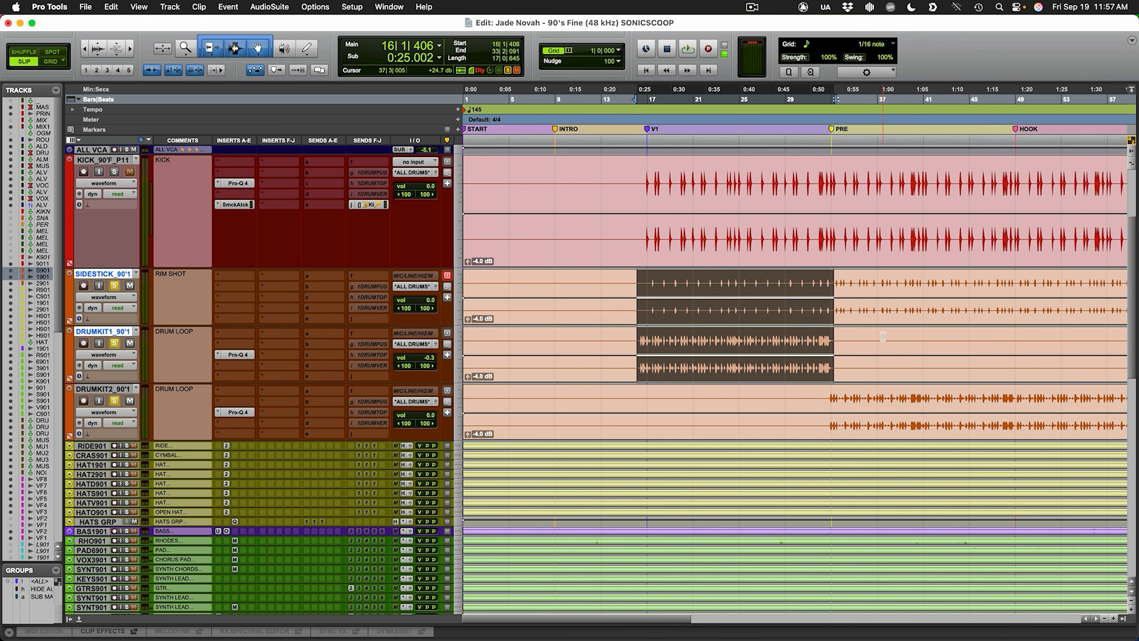
# Step: Play DRUMKIT2 from the PRE section and inspect its Pro-Q 4 curve
pyautogui.click(835, 390)
pyautogui.click(250, 413)
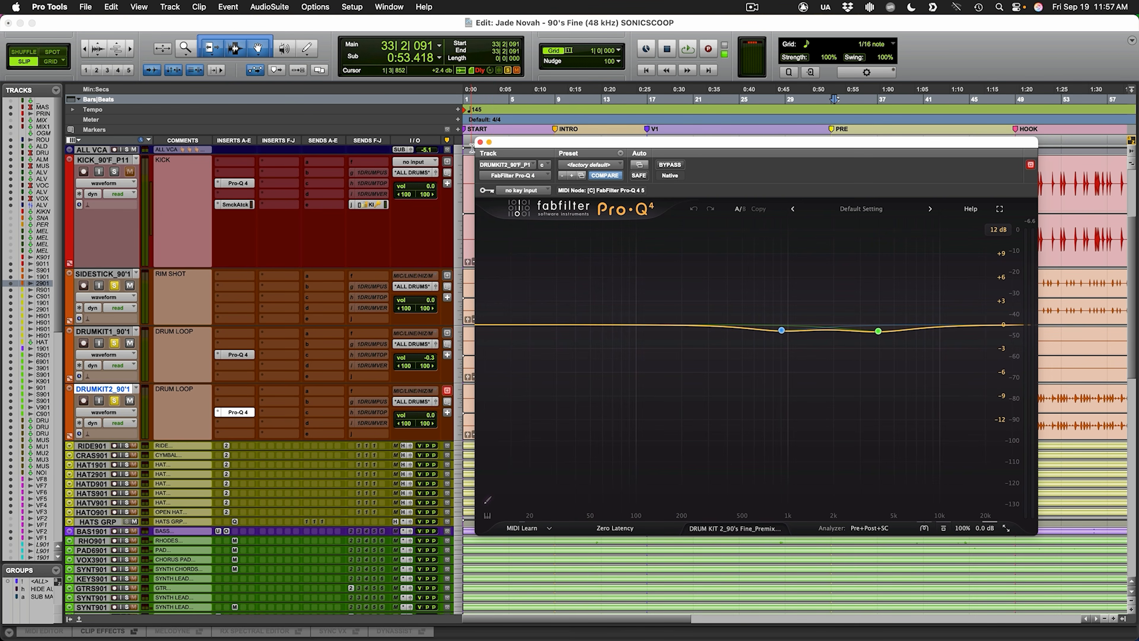
pyautogui.click(480, 142)
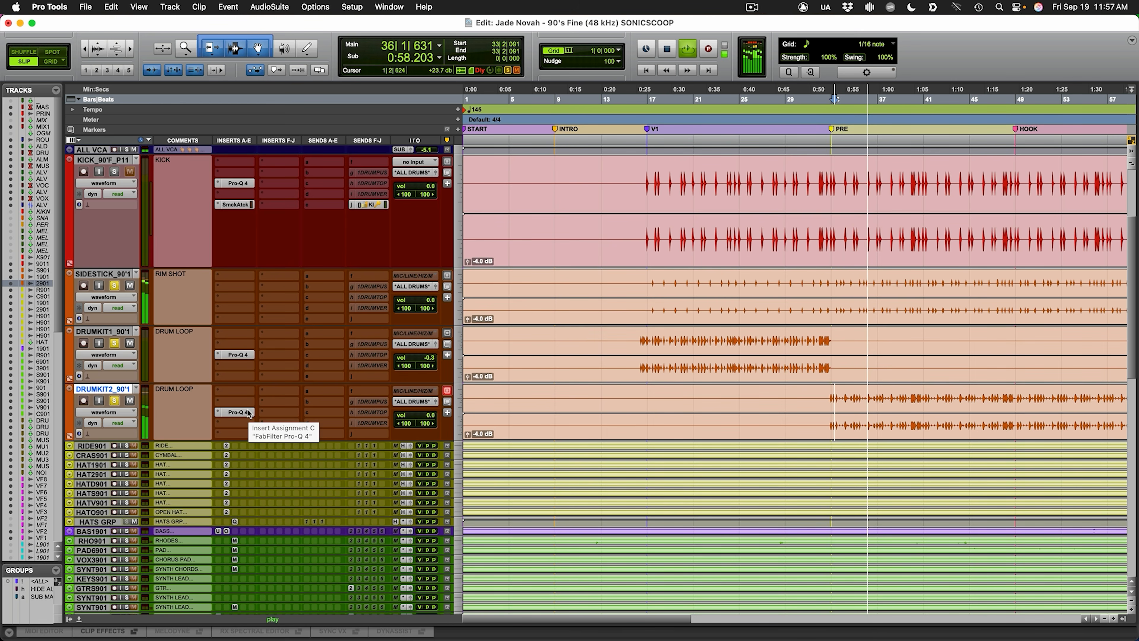
pyautogui.press('space')
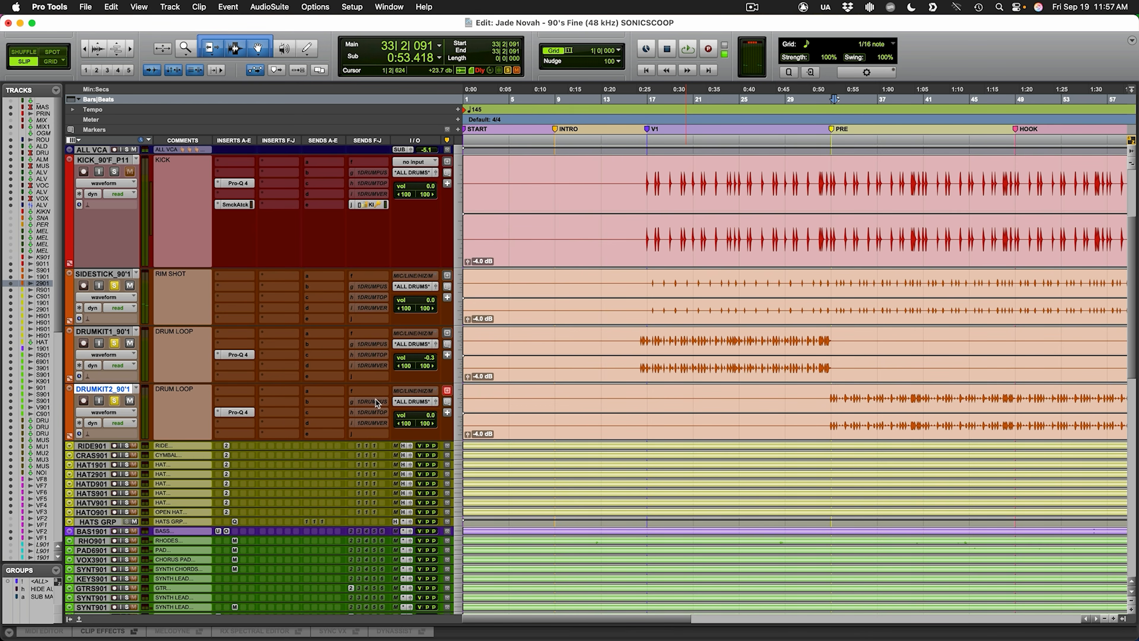
# Step: Audition DRUMKIT2's drum sends, with drum push at -2.2 dB and drum verb at -19.3 dB, and make them inactive again
pyautogui.click(376, 402)
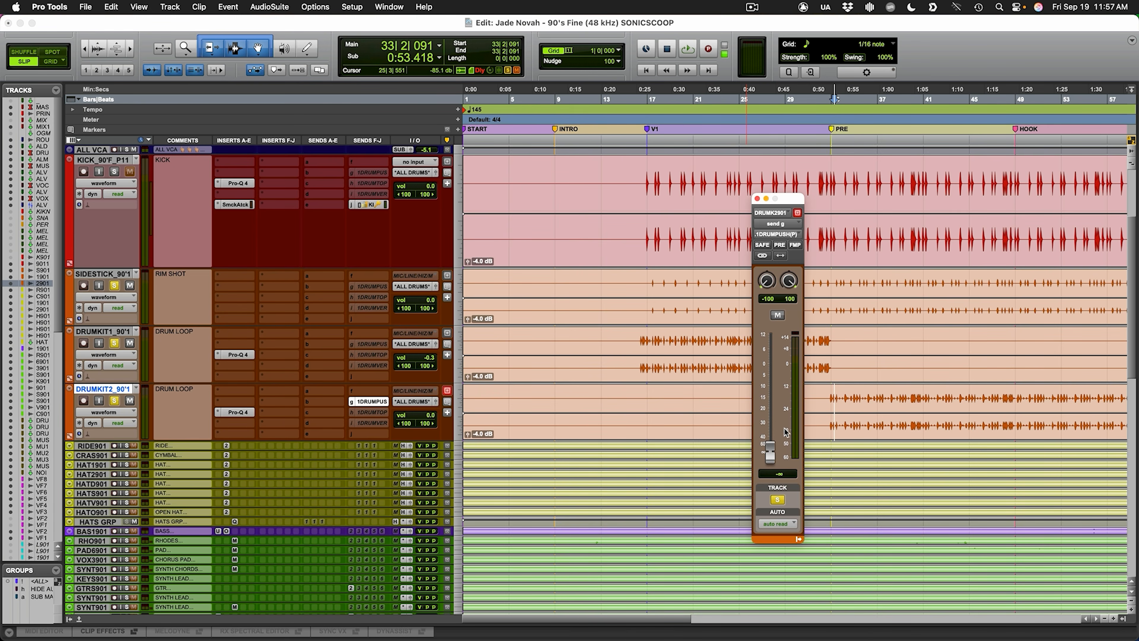
pyautogui.moveTo(776, 450); pyautogui.dragTo(778, 367)
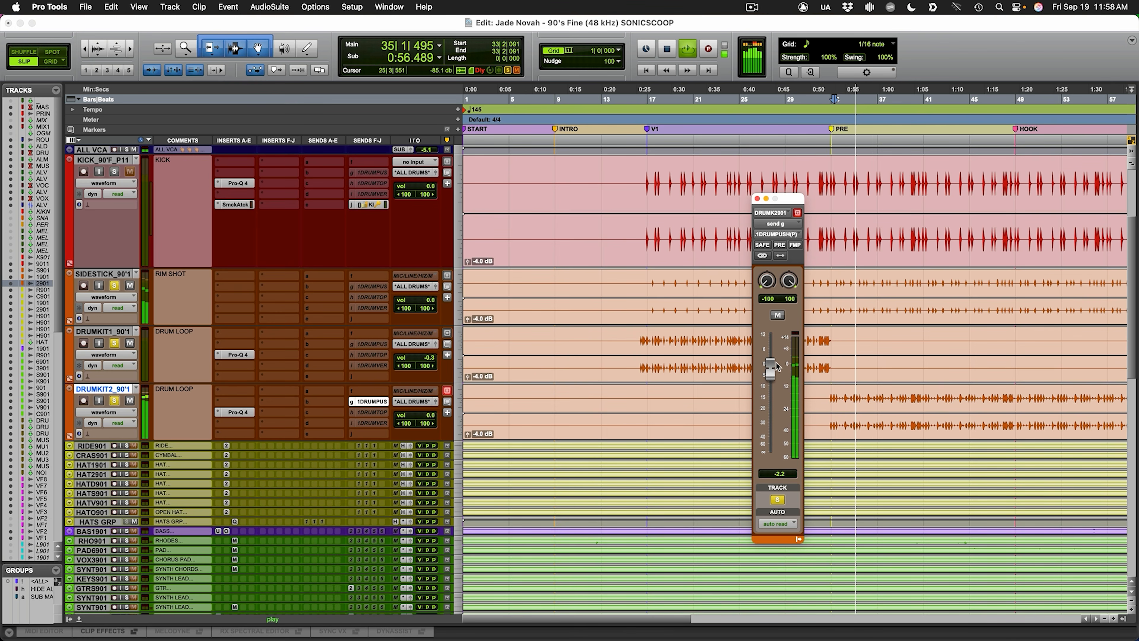
pyautogui.click(375, 412)
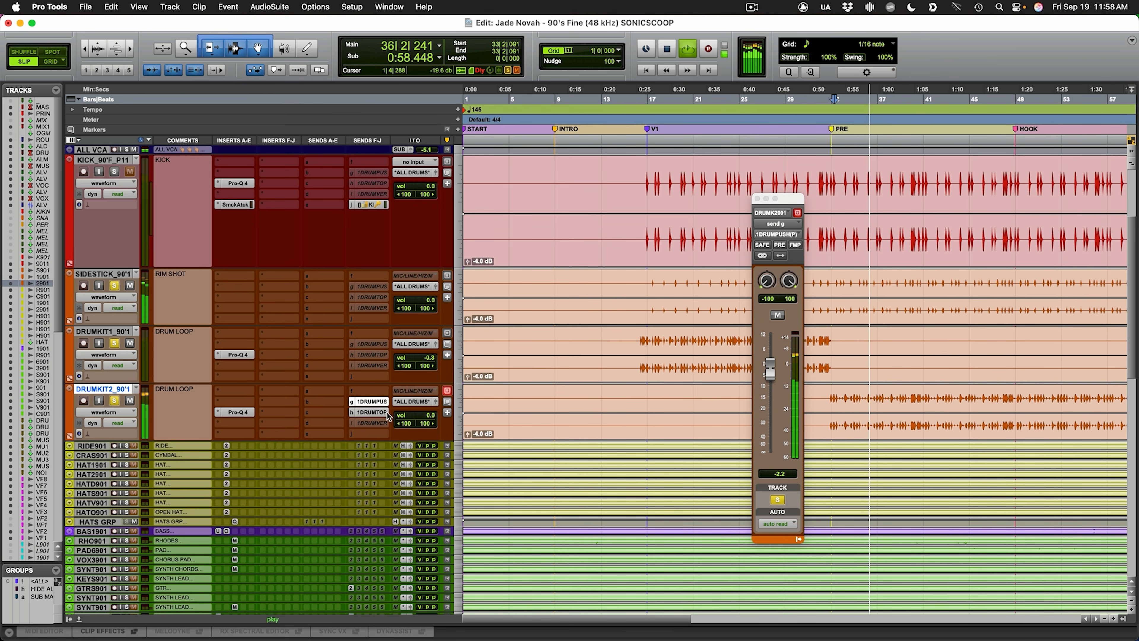
pyautogui.keyDown('alt'); pyautogui.click(772, 452); pyautogui.keyUp('alt')
pyautogui.moveTo(770, 366); pyautogui.dragTo(770, 426)
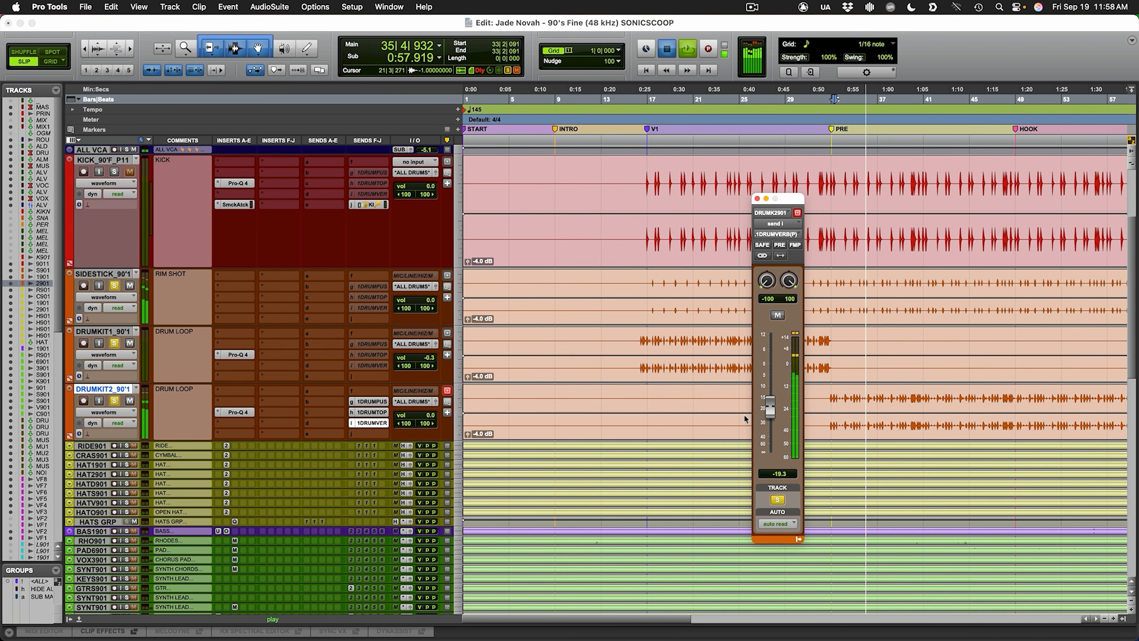
pyautogui.keyDown('ctrl'); pyautogui.keyDown('super'); pyautogui.click(371, 423); pyautogui.keyUp('super'); pyautogui.keyUp('ctrl')
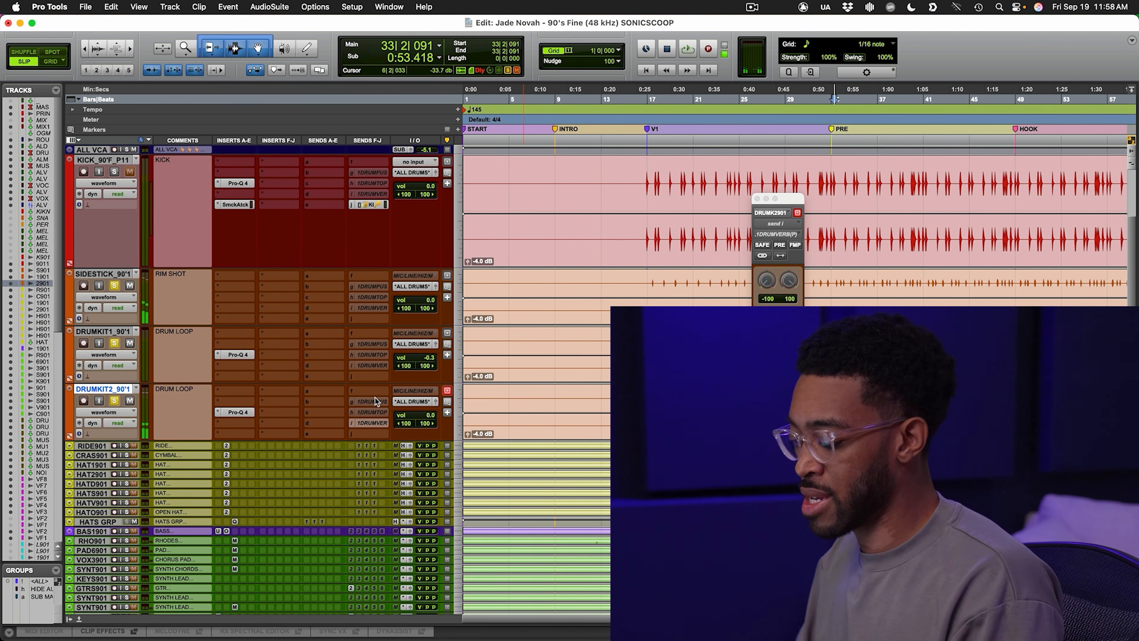
# Step: Select the tracks from the ride through the open hat, increase their track height and enlarge the waveform display
pyautogui.press('super+bracketleft')
pyautogui.scroll(-4, 435, 257)
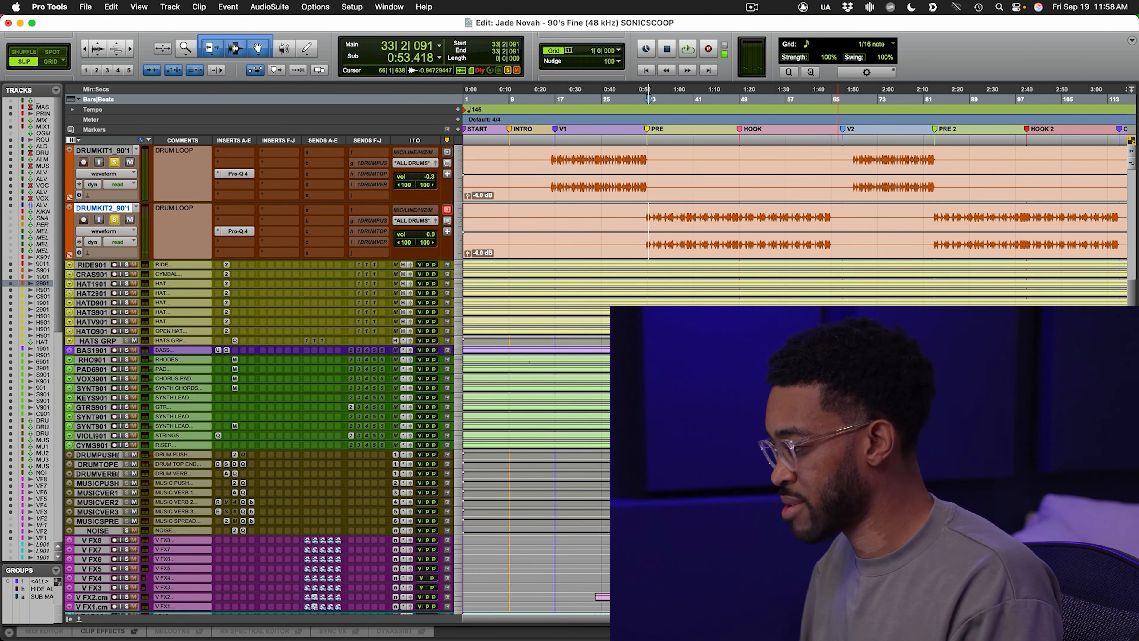
pyautogui.scroll(4, 435, 257)
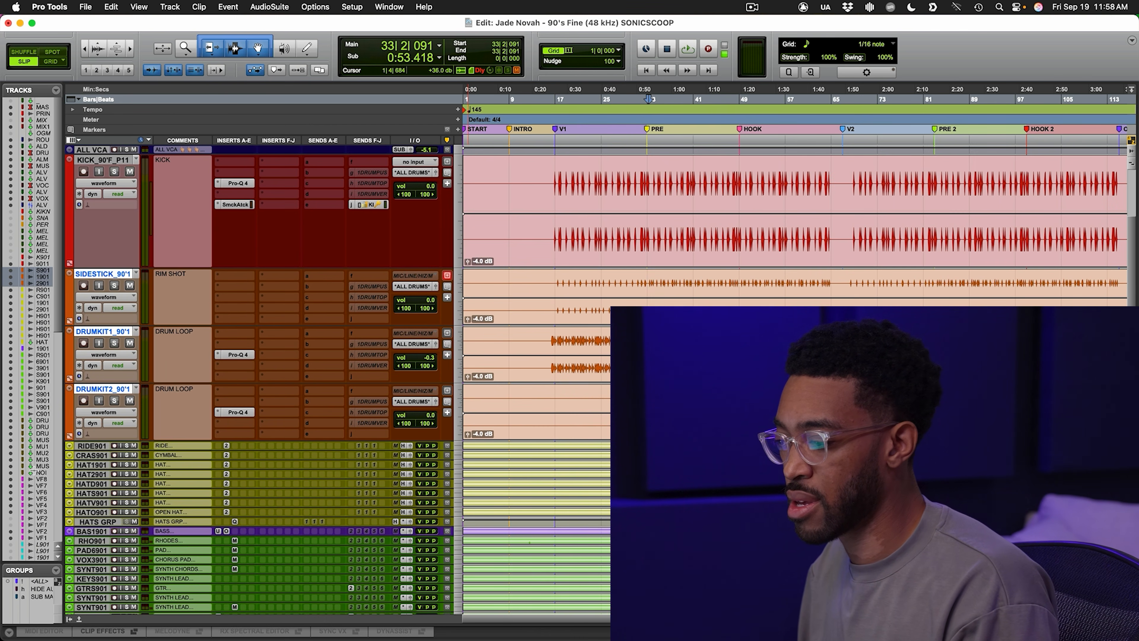
pyautogui.click(82, 448)
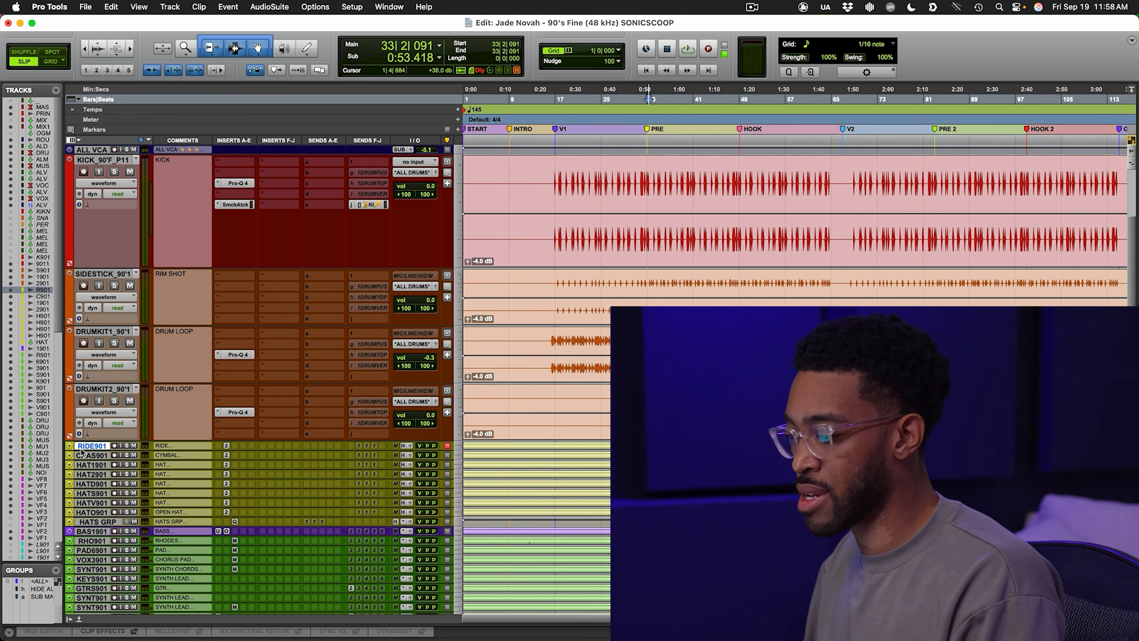
pyautogui.keyDown('shift'); pyautogui.click(89, 513); pyautogui.keyUp('shift')
pyautogui.hotkey('ctrl', 'Up')
pyautogui.hotkey('ctrl', 'Up')
pyautogui.hotkey('ctrl', 'Up')
pyautogui.press('alt+super+bracketright')
pyautogui.press('alt+super+bracketright')
pyautogui.press('alt+super+bracketright')
pyautogui.press('alt+super+bracketright')
pyautogui.press('alt+super+bracketright')
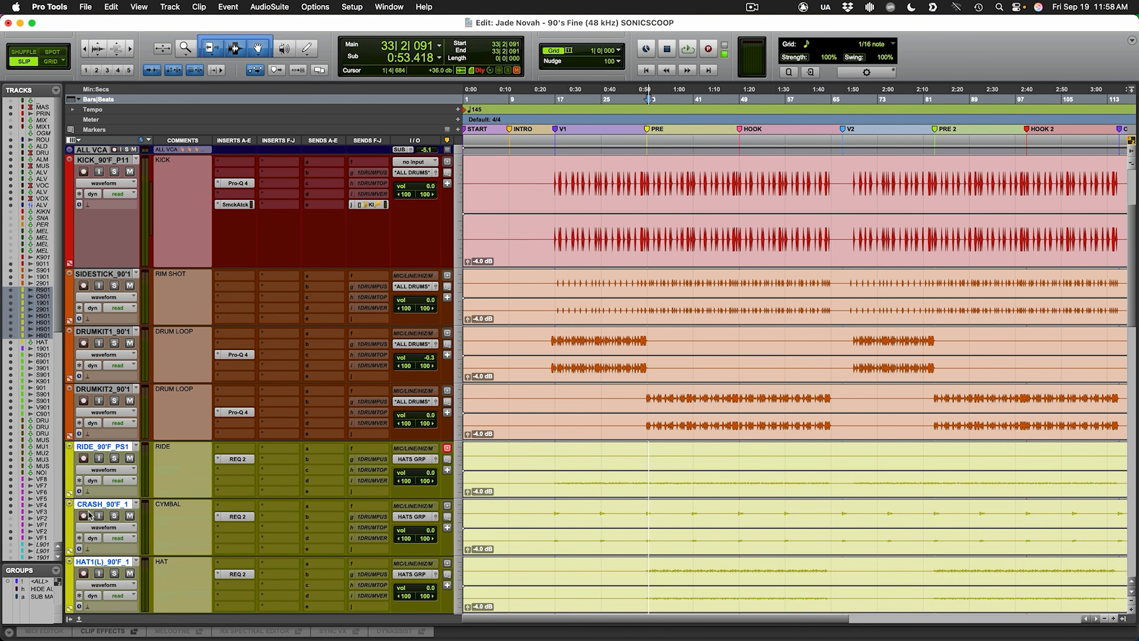
# Step: Inspect the REQ 2 settings on the ride, crash and hat tracks one after another
pyautogui.click(557, 454)
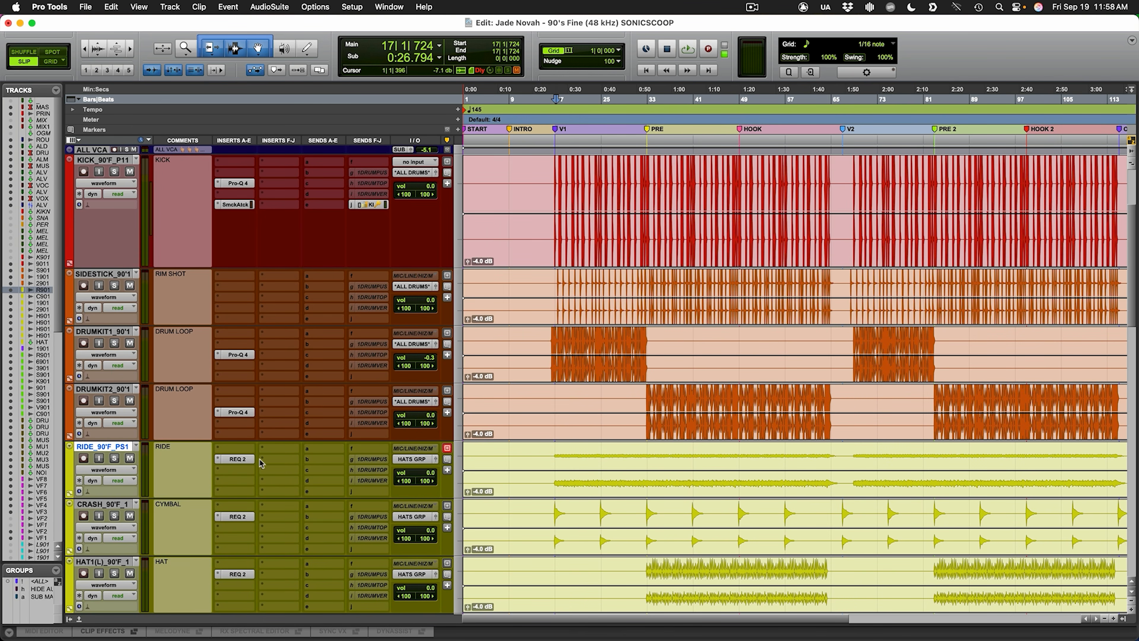
pyautogui.scroll(-5, 250, 463)
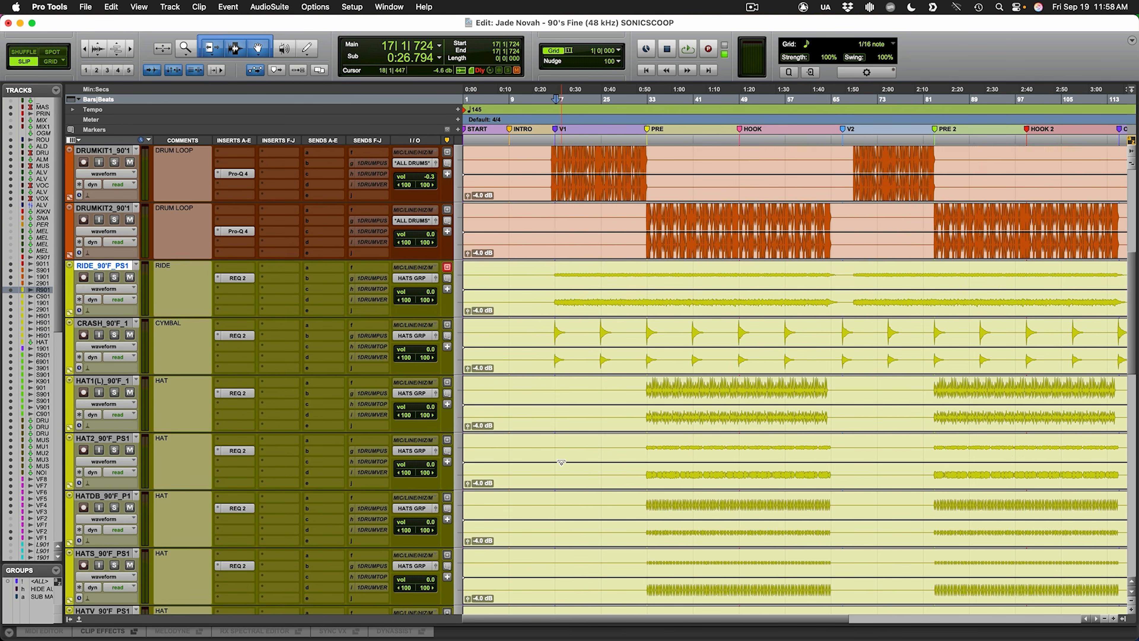
pyautogui.click(238, 220)
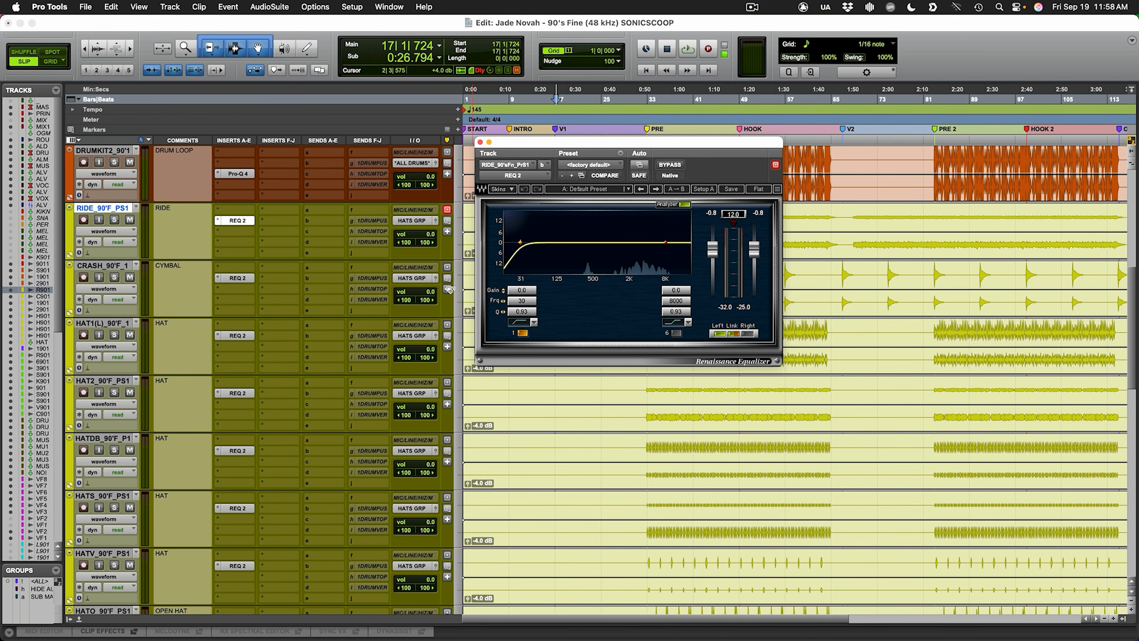
pyautogui.click(246, 278)
pyautogui.click(247, 336)
pyautogui.click(237, 393)
pyautogui.click(238, 508)
pyautogui.click(238, 565)
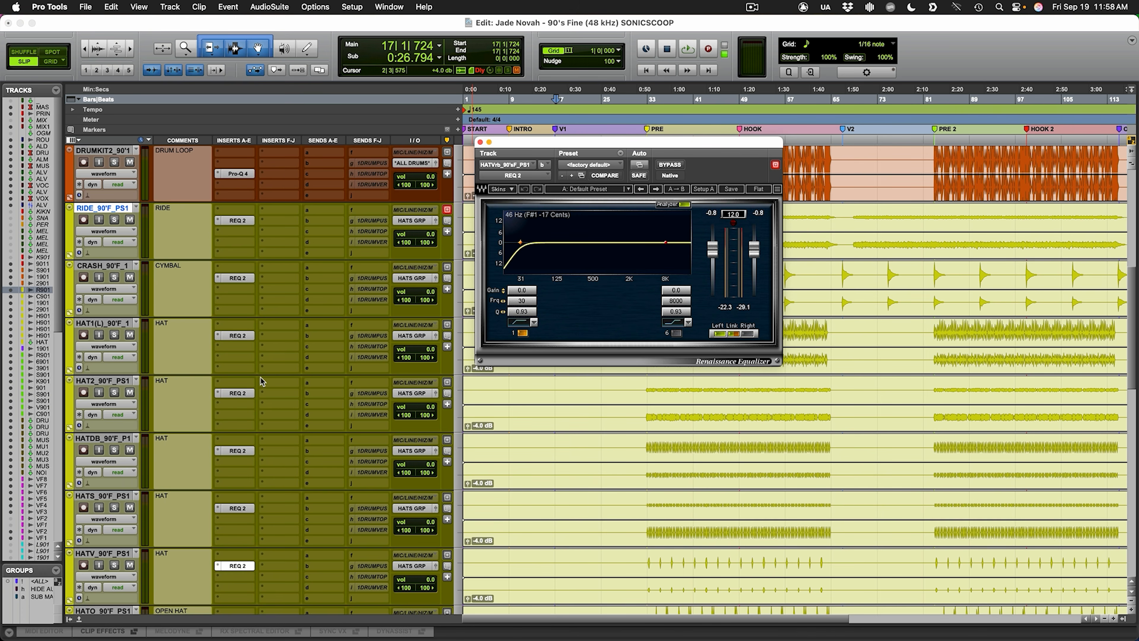
pyautogui.scroll(-1, 264, 386)
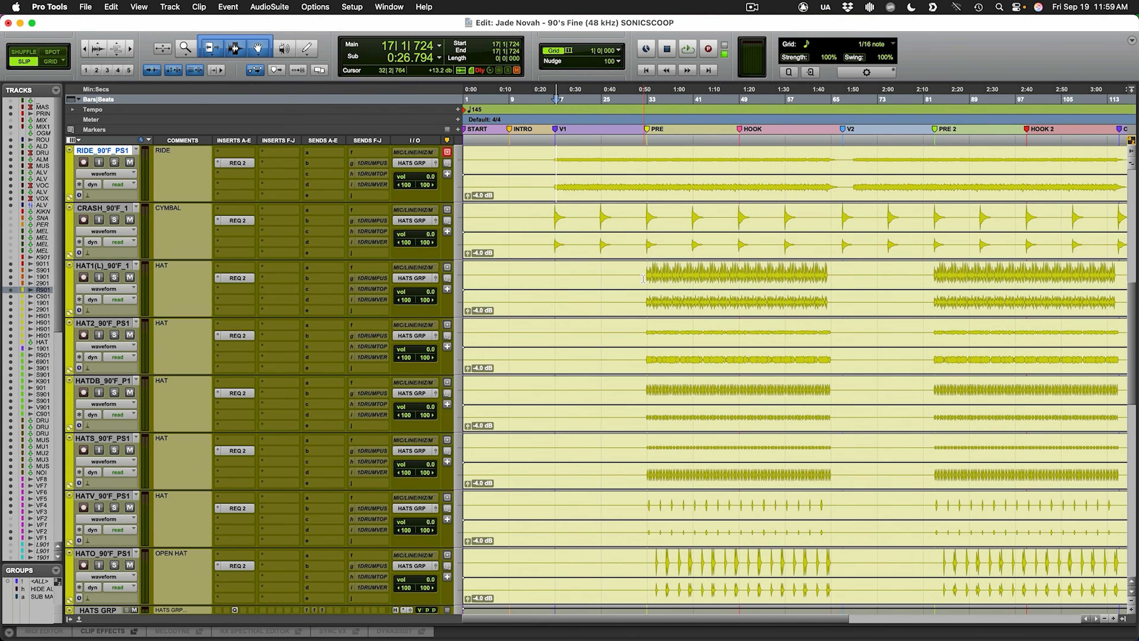
# Step: Place the cursor at the PRE section on HAT1(L) and check its REQ 2 low-frequency filter
pyautogui.click(647, 273)
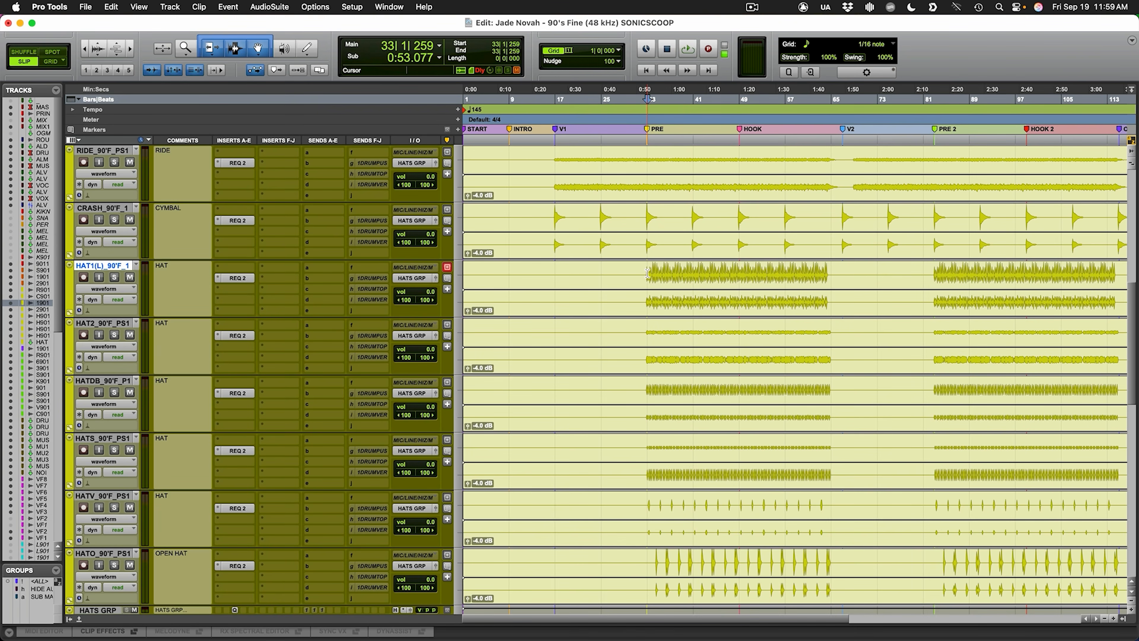
pyautogui.click(237, 280)
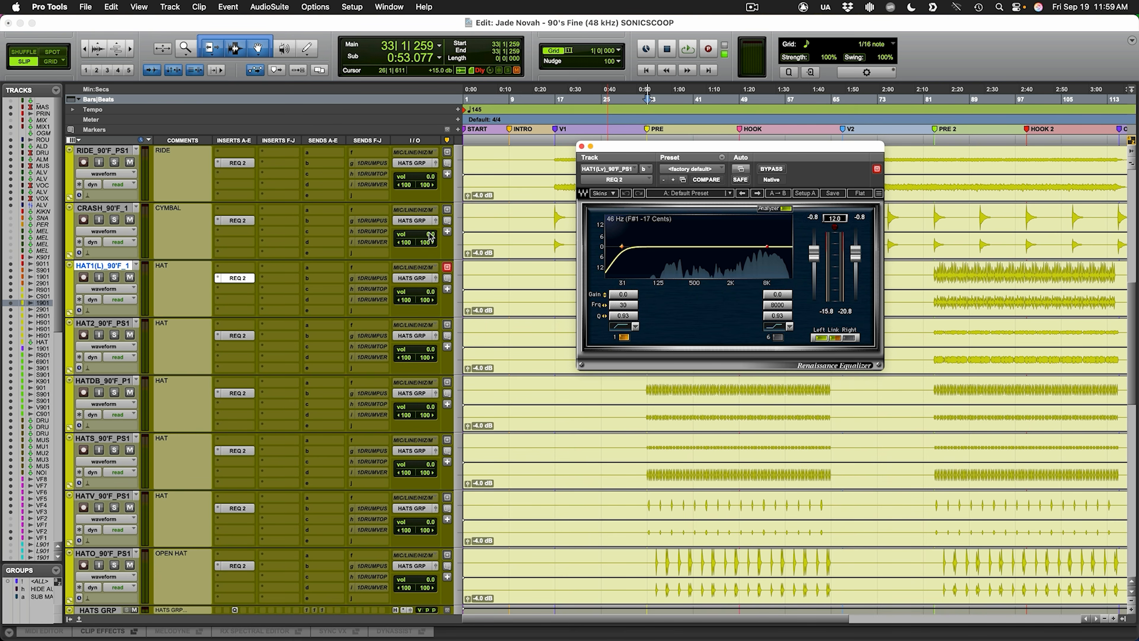
pyautogui.click(582, 146)
# Step: Place the cursor just before PRE, select the ride through open hat tracks, and play them soloed
pyautogui.scroll(10, 649, 329)
pyautogui.click(581, 341)
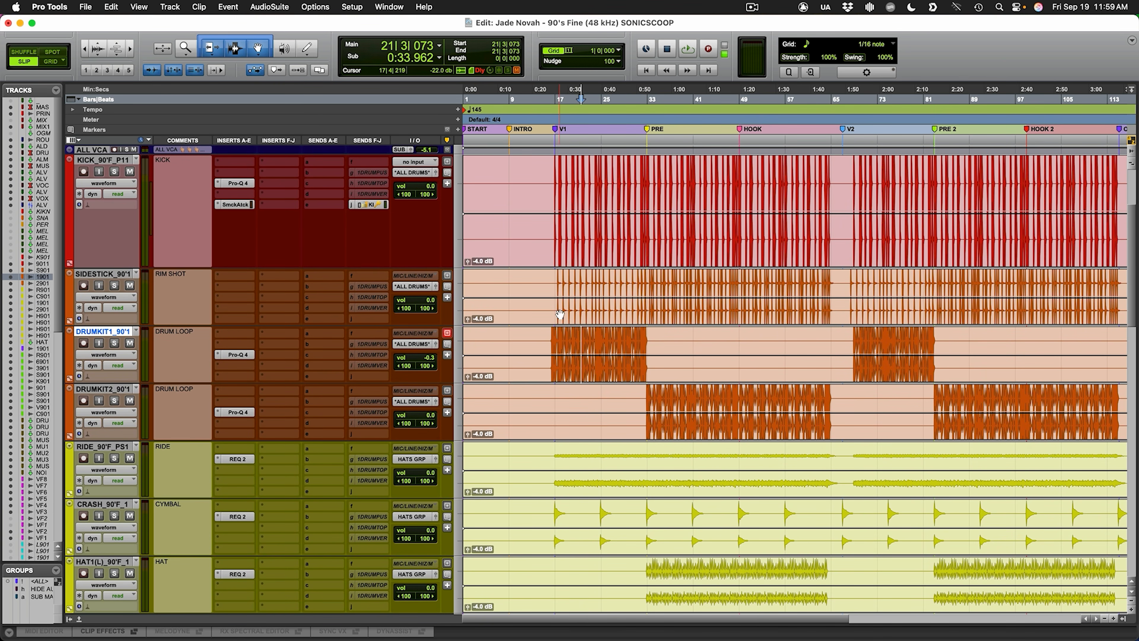
pyautogui.scroll(-1, 560, 314)
pyautogui.scroll(-10, 605, 312)
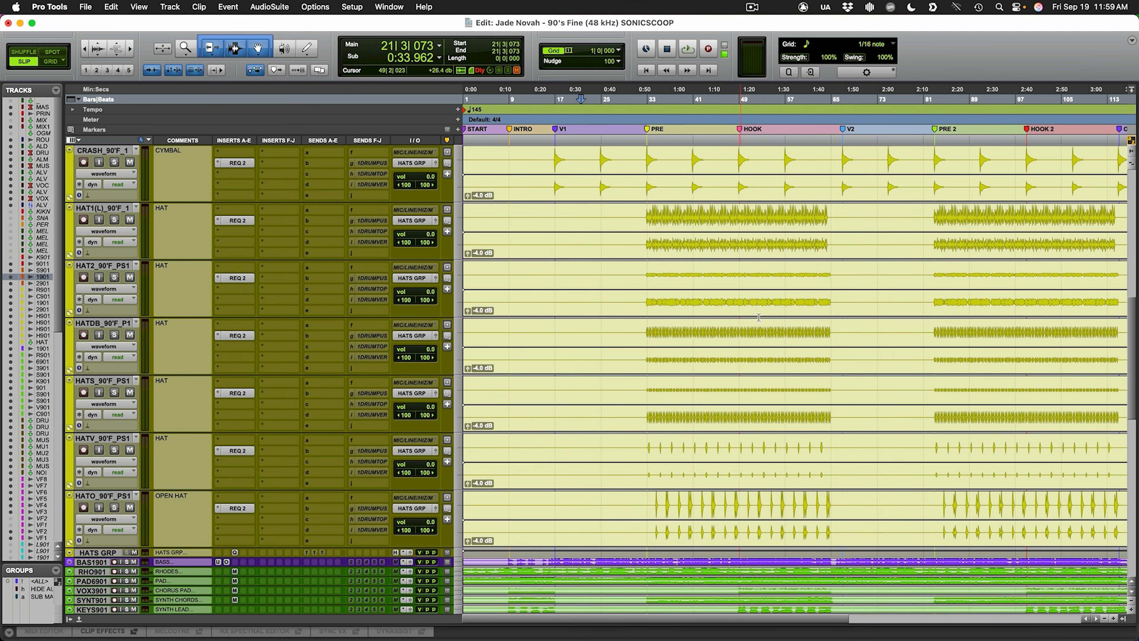
pyautogui.scroll(-5, 647, 214)
pyautogui.scroll(8, 659, 233)
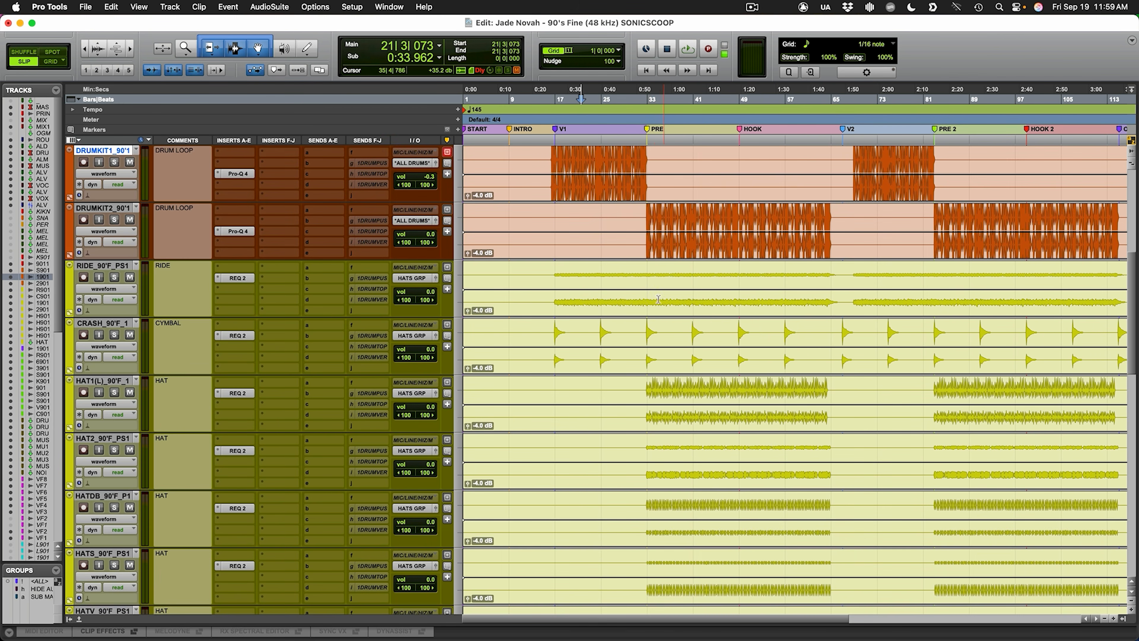
pyautogui.click(646, 380)
pyautogui.click(121, 266)
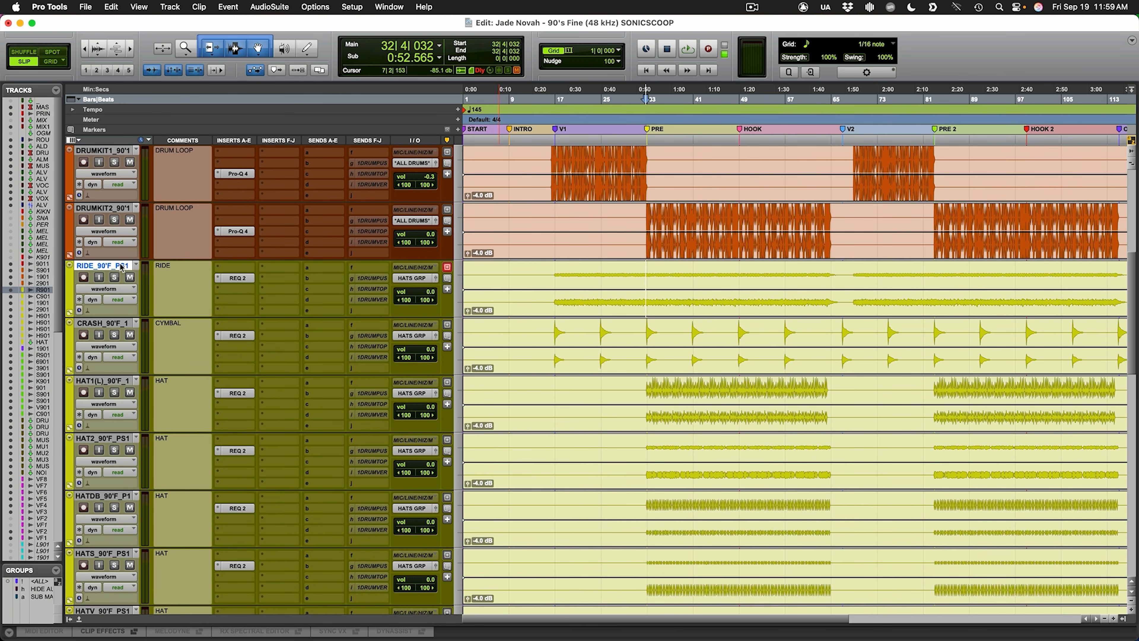
pyautogui.scroll(-6, 121, 267)
pyautogui.keyDown('shift'); pyautogui.click(120, 438); pyautogui.keyUp('shift')
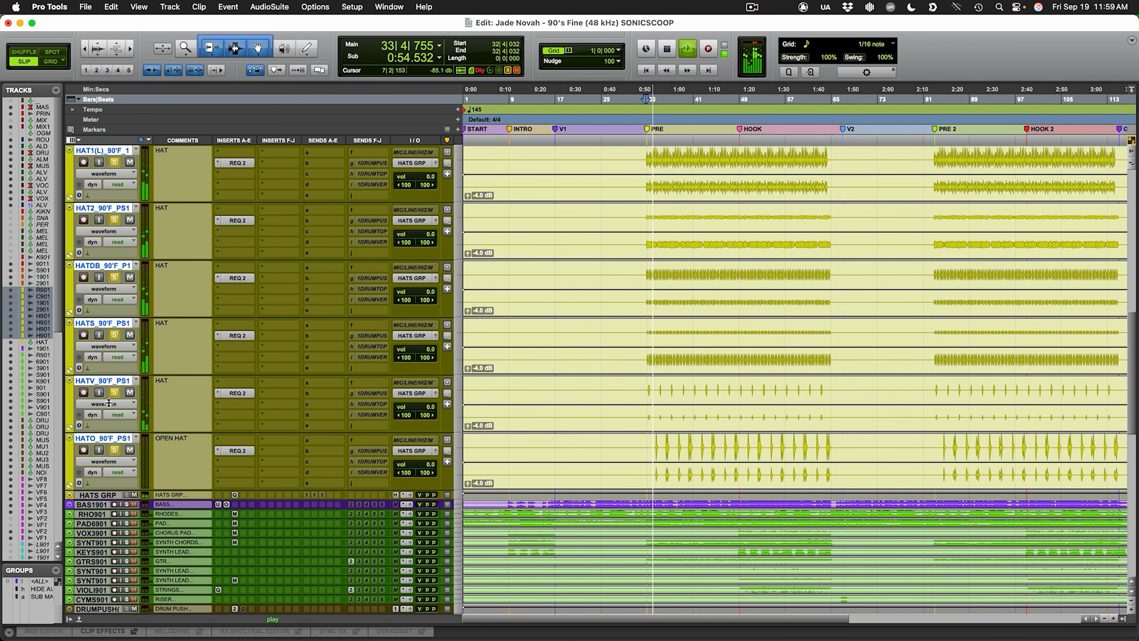
# Step: Inspect the REQ 2 analyzers on the HATDB, HAT2, HAT1(L), HATS and HATV tracks during soloed playback, and stop playback
pyautogui.click(238, 278)
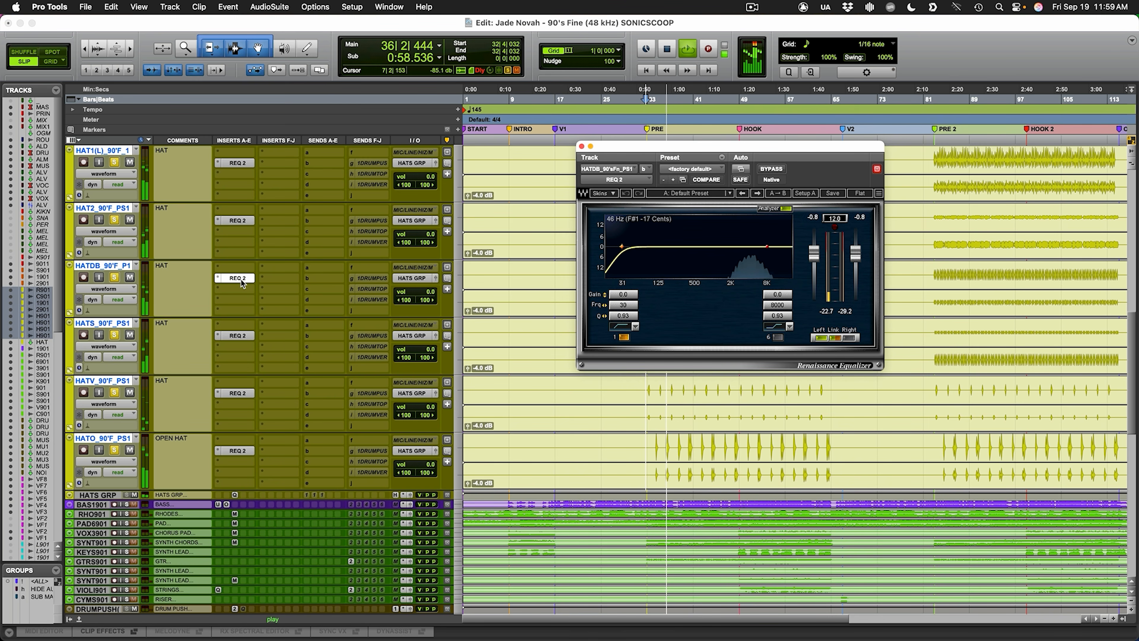
pyautogui.click(238, 221)
pyautogui.click(239, 163)
pyautogui.click(238, 336)
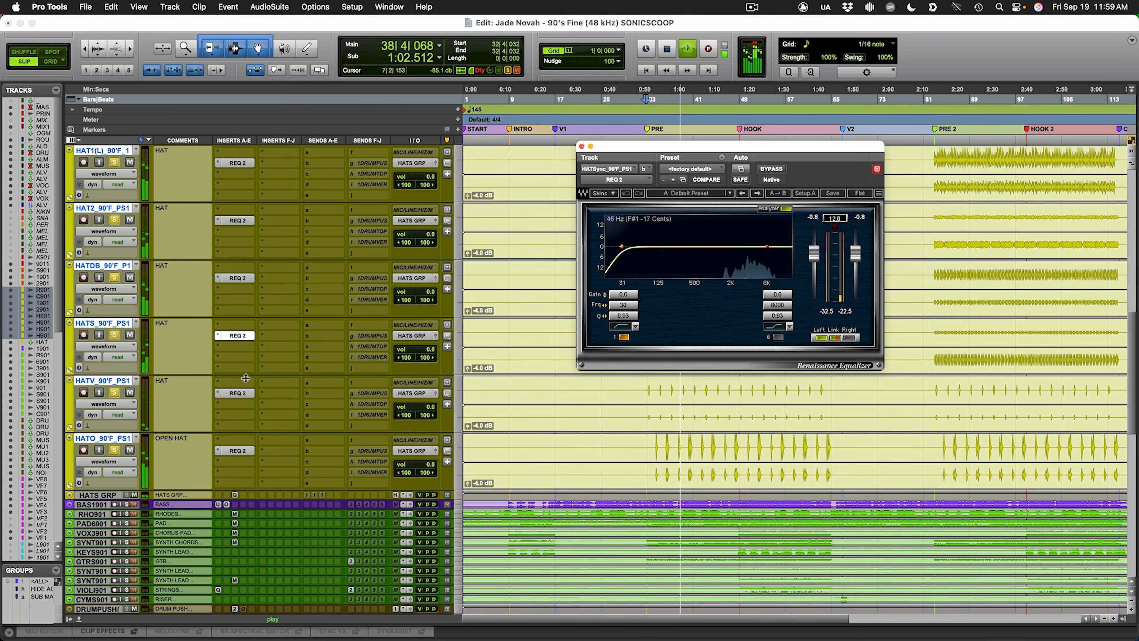
pyautogui.click(238, 393)
pyautogui.click(249, 396)
pyautogui.press('space')
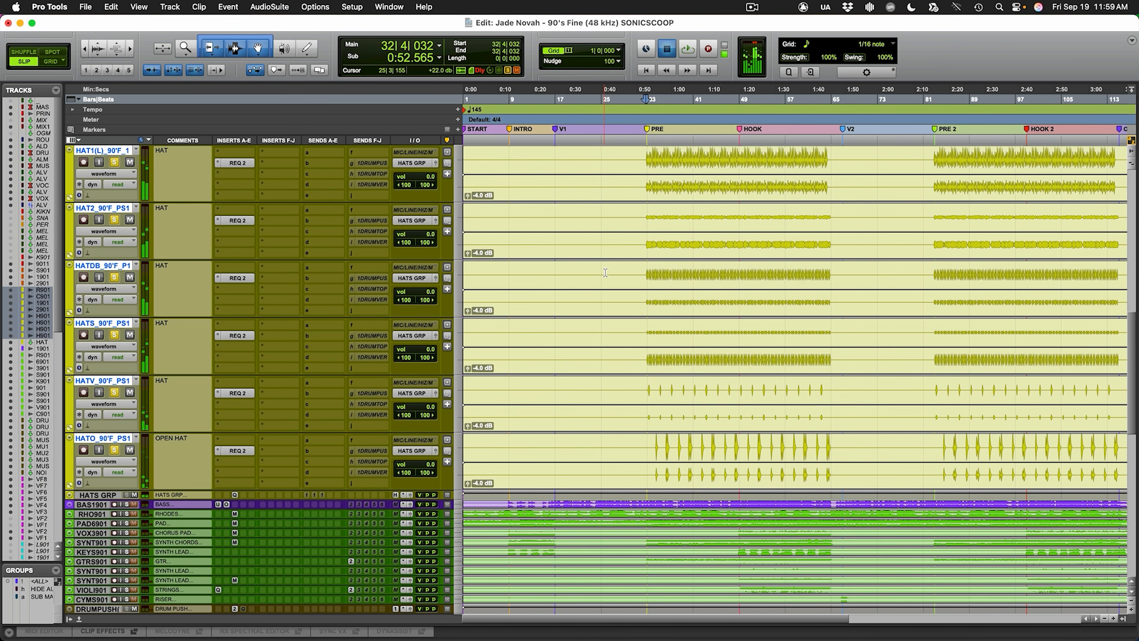
# Step: Clear the solo from the selected ride, crash and hat tracks
pyautogui.scroll(2, 592, 278)
pyautogui.scroll(1, 592, 278)
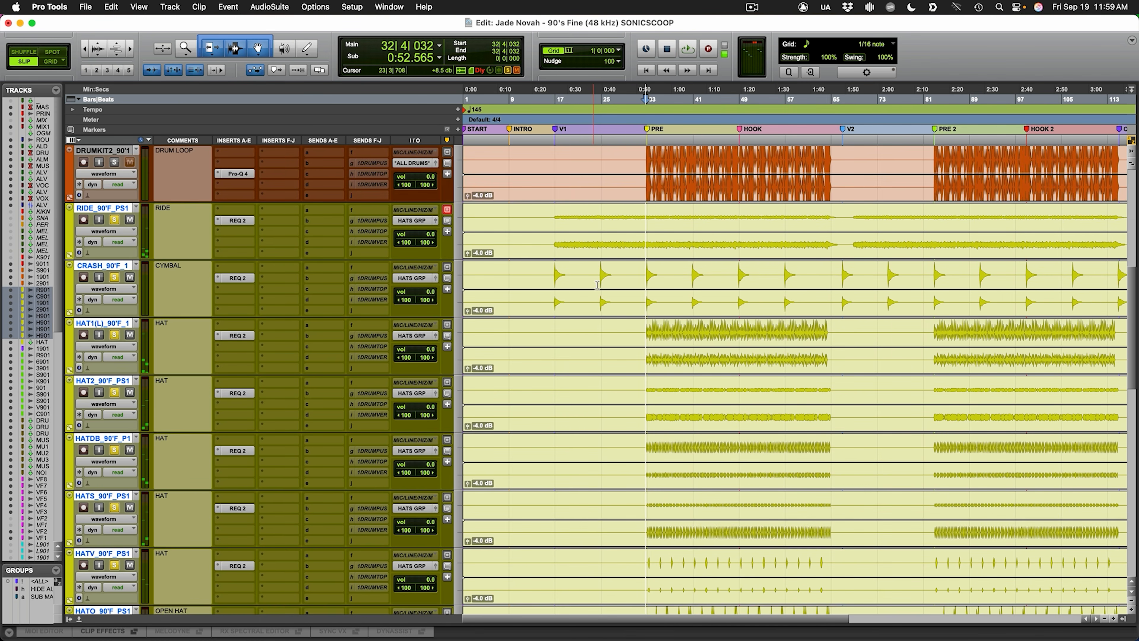
pyautogui.hotkey('shift', 's')
pyautogui.scroll(-4, 611, 286)
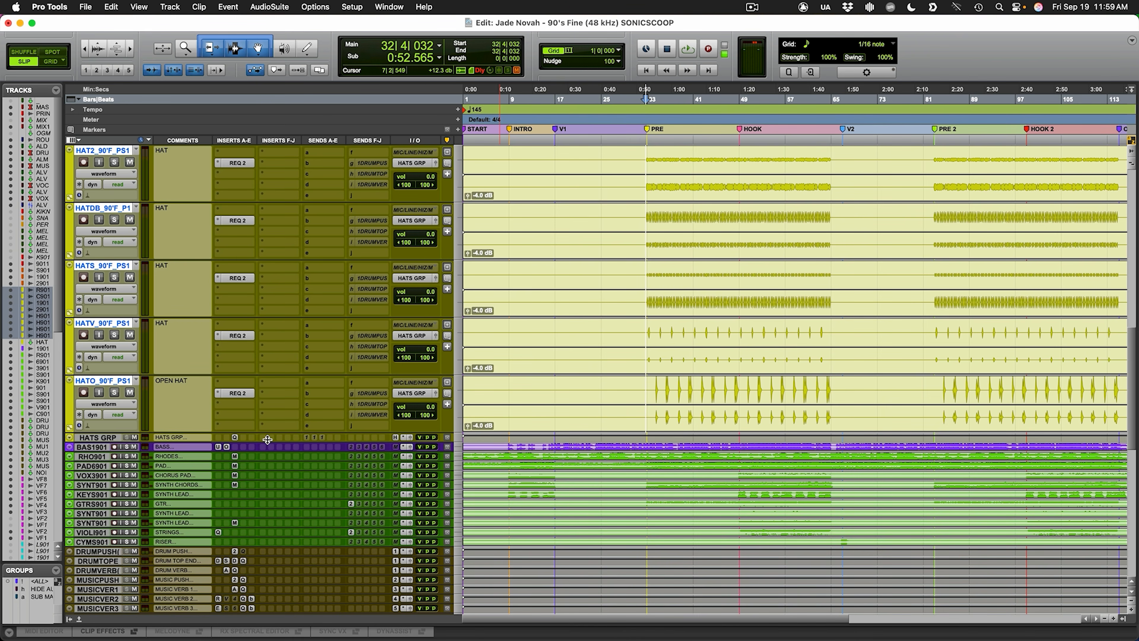
# Step: Enlarge the HATS GRP track and select its range from PRE to just before V2
pyautogui.moveTo(268, 442); pyautogui.dragTo(269, 494)
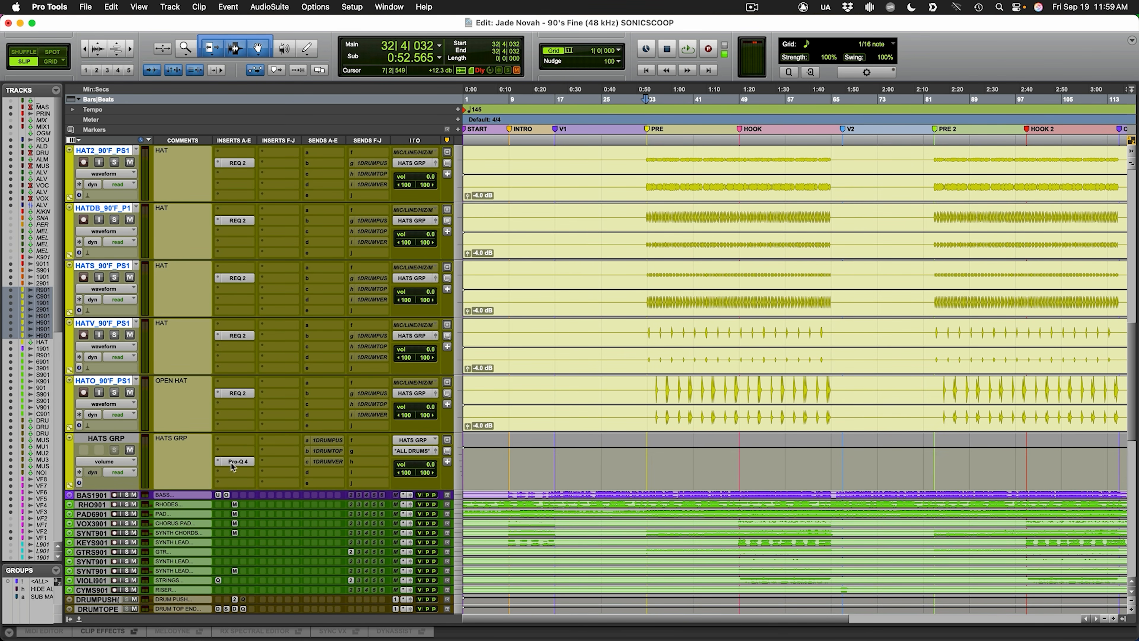
pyautogui.moveTo(647, 467); pyautogui.dragTo(820, 475)
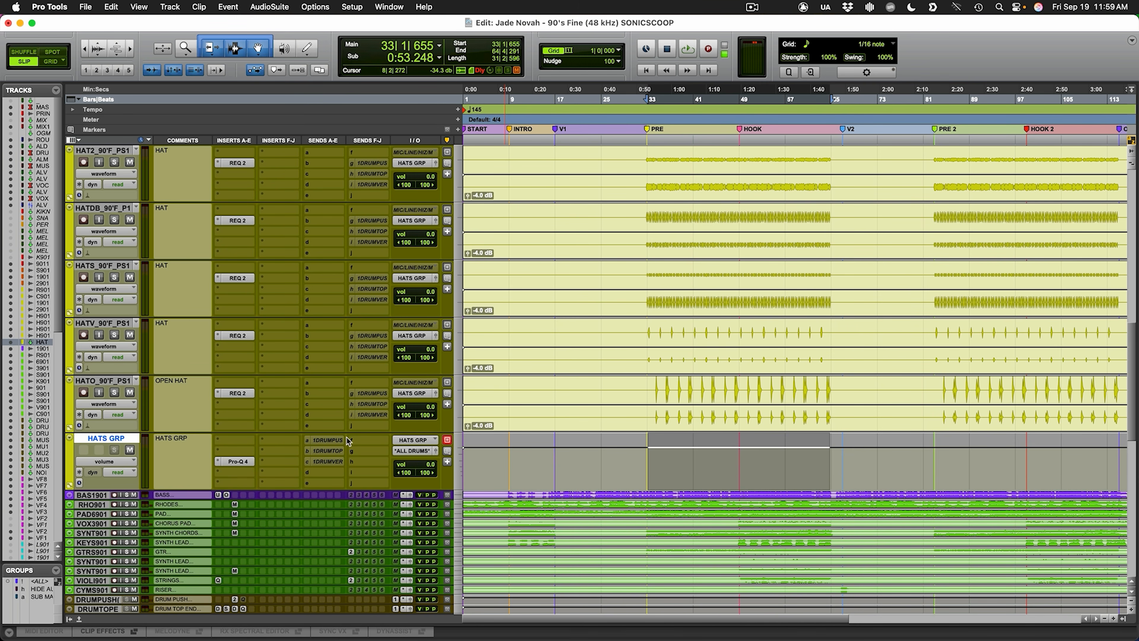
pyautogui.scroll(10, 366, 401)
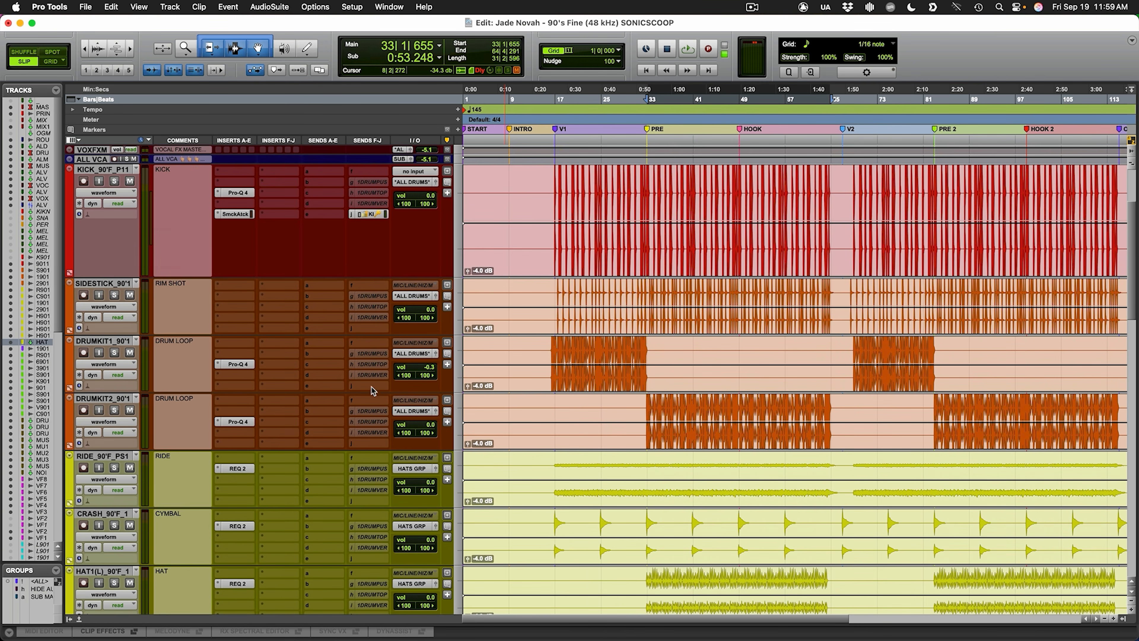
pyautogui.scroll(-10, 371, 386)
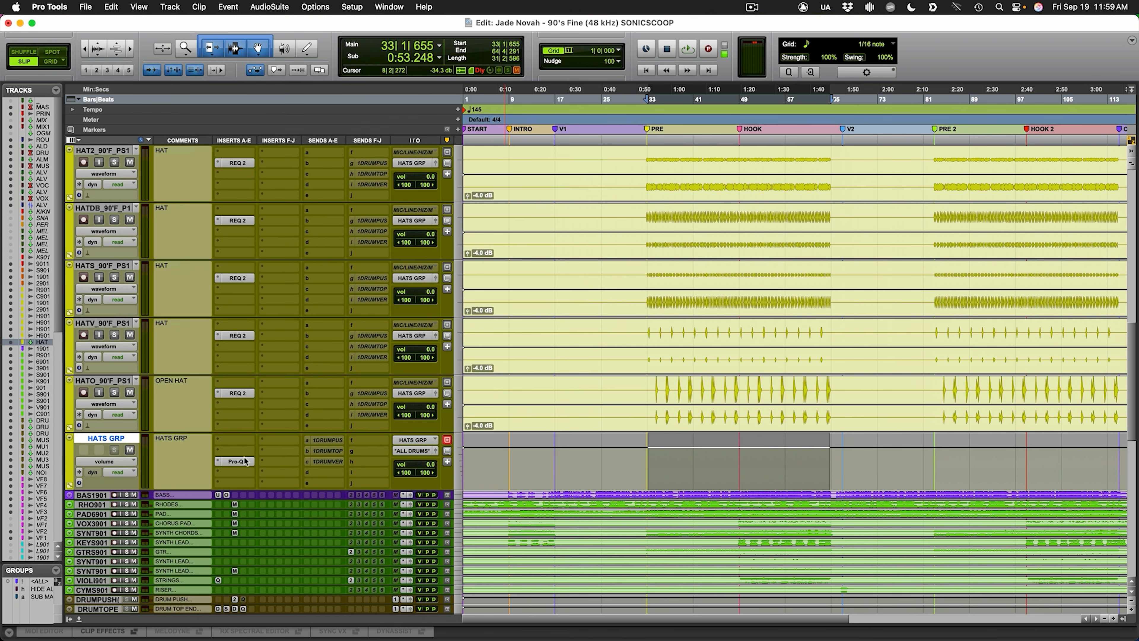
# Step: Open the Pro-Q 4 on HATS GRP and compare it bypassed and active during playback from PRE
pyautogui.click(244, 464)
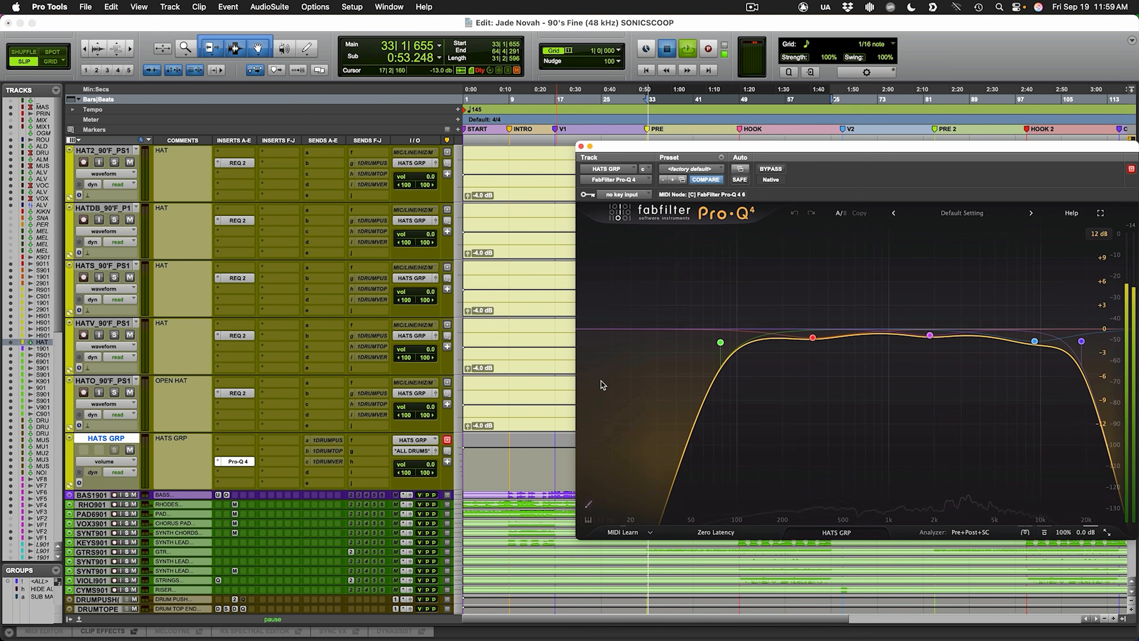
pyautogui.press('space')
pyautogui.click(771, 169)
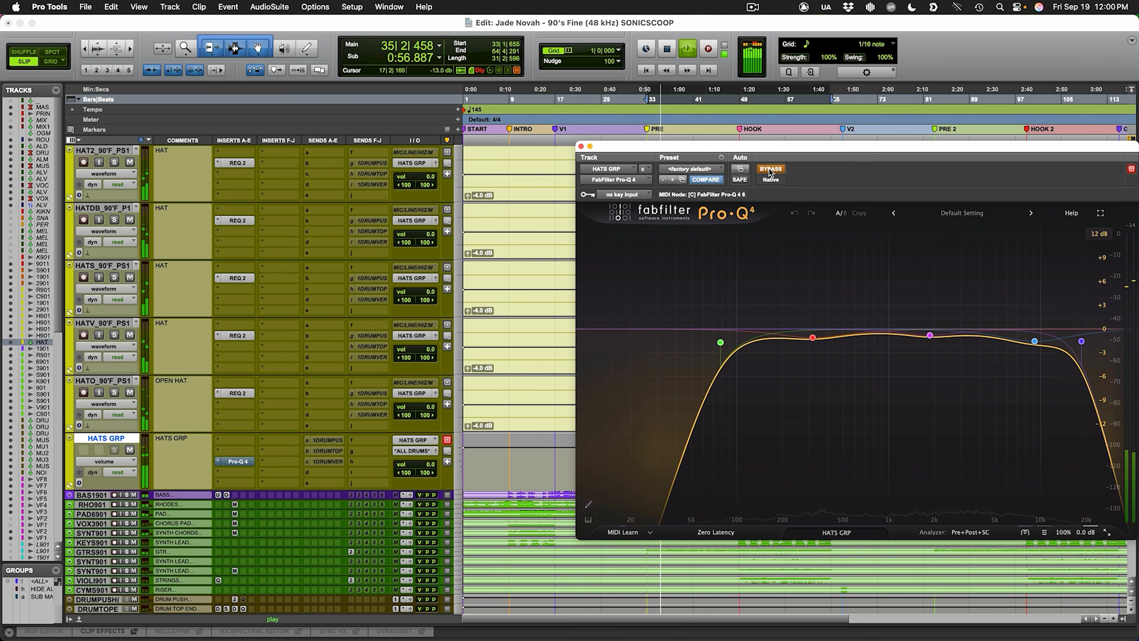
pyautogui.click(770, 169)
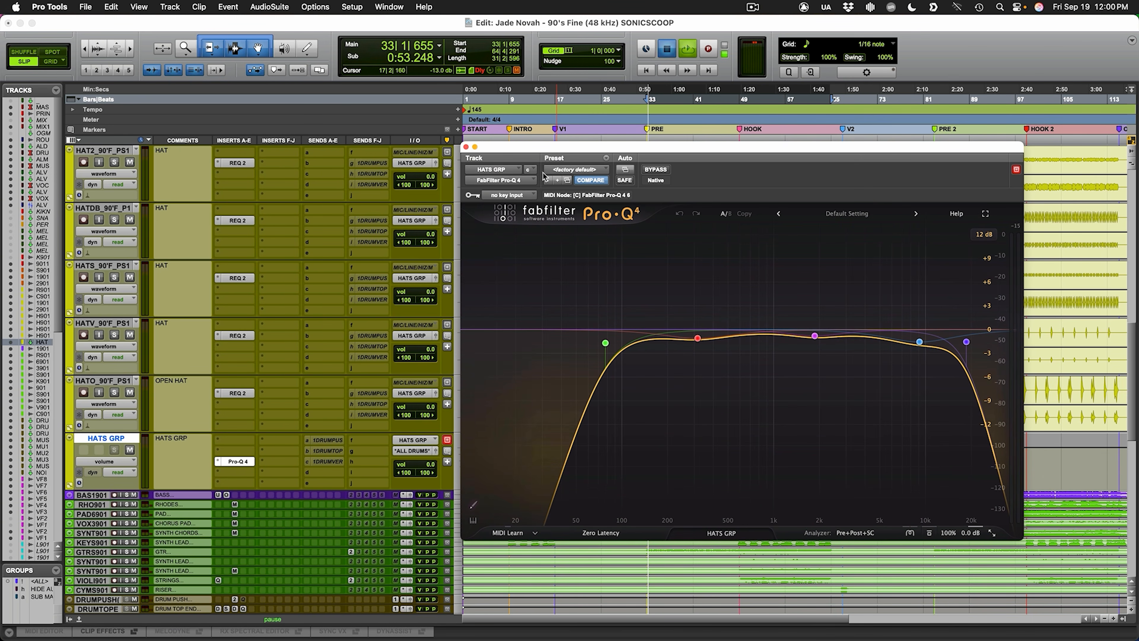
pyautogui.press('space')
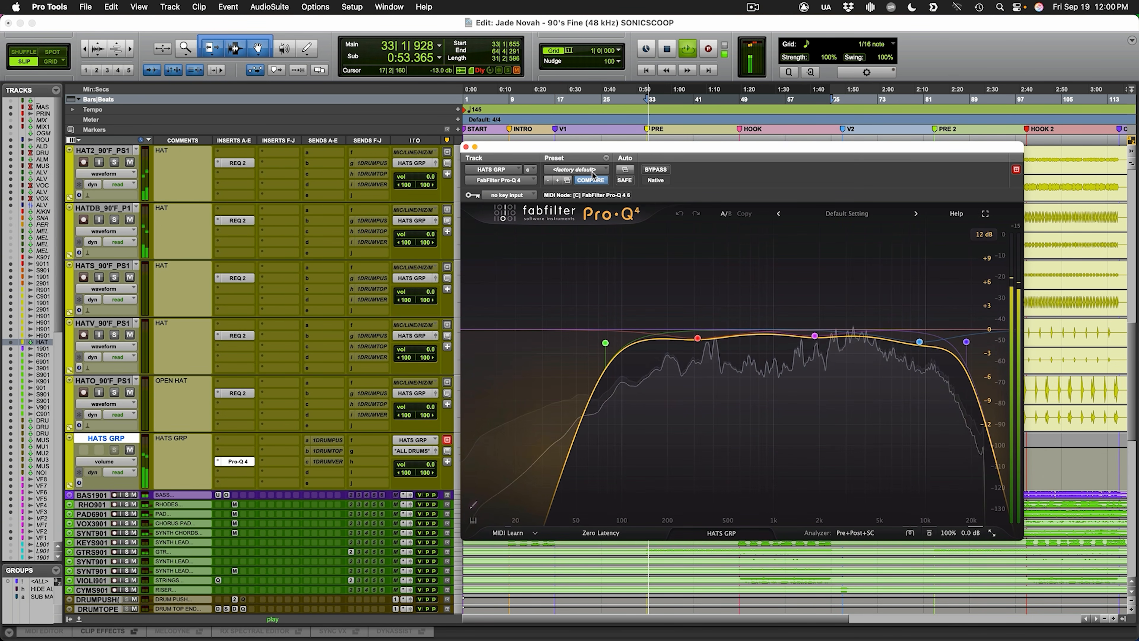
pyautogui.click(656, 170)
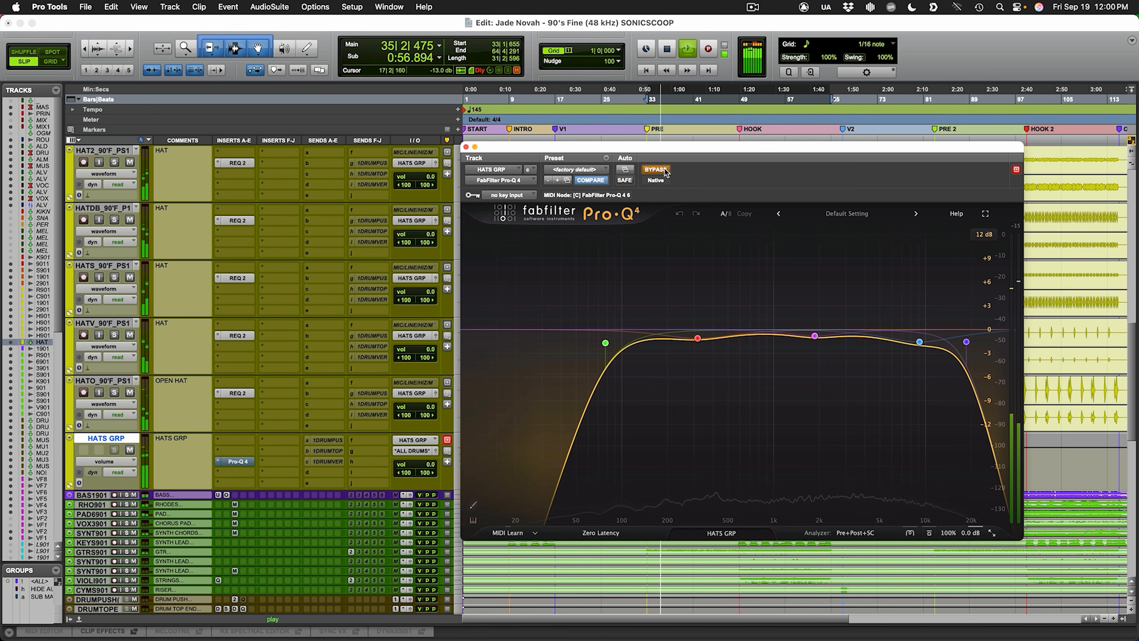
pyautogui.click(655, 170)
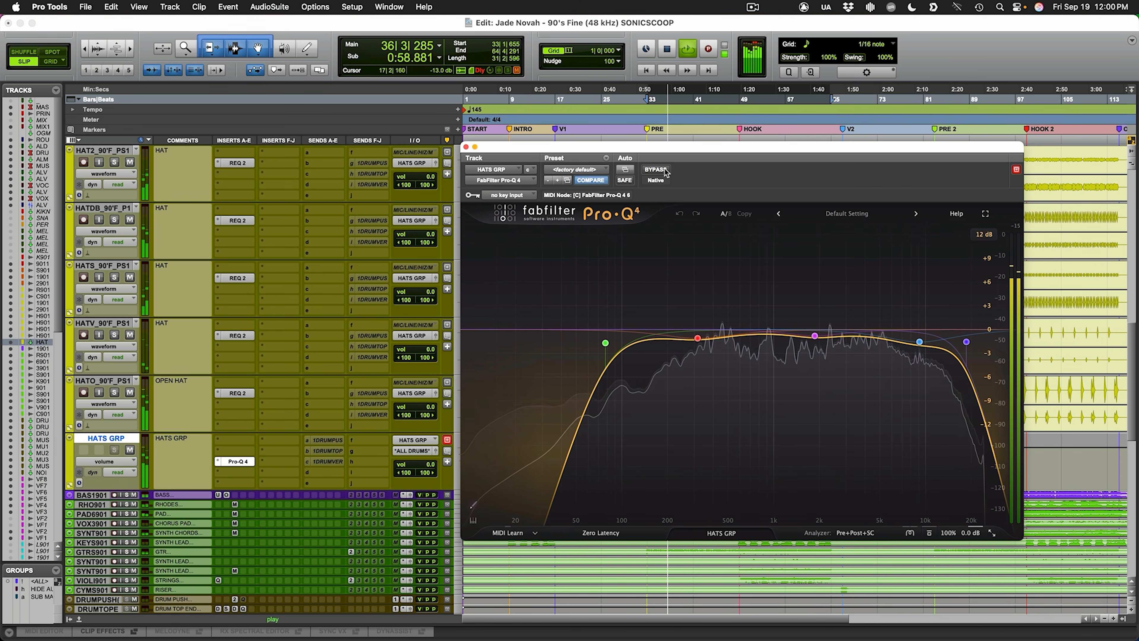
pyautogui.press('super+w')
# Step: Enlarge the bass track below HATS GRP and show its waveform around the INTRO and V1 sections in detail
pyautogui.scroll(-3, 759, 365)
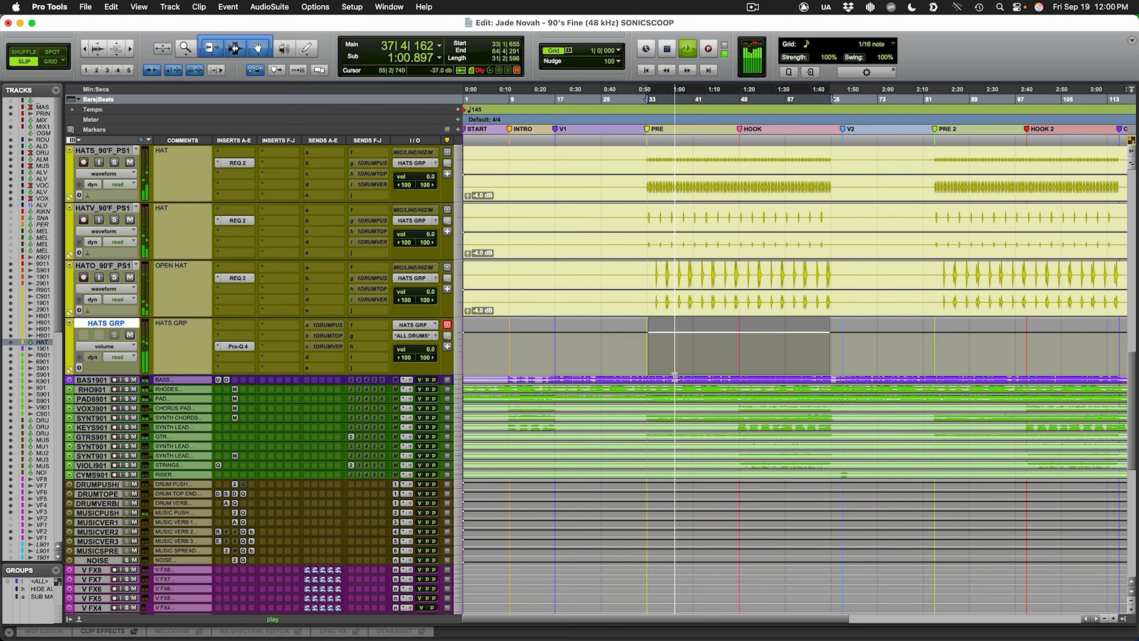
pyautogui.moveTo(338, 391); pyautogui.dragTo(341, 467)
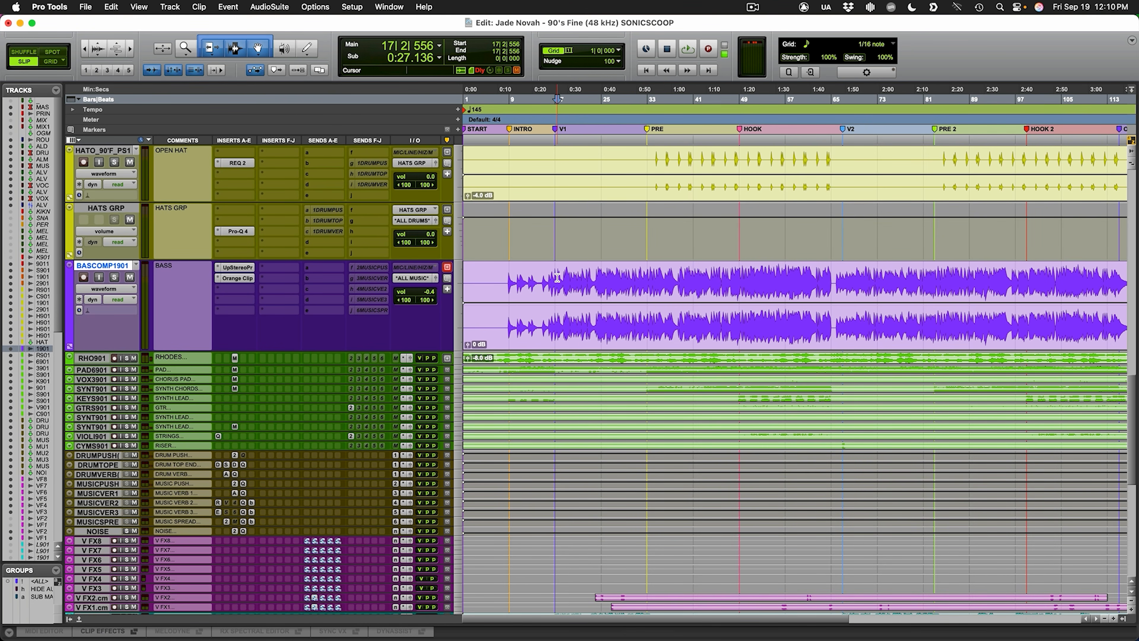
pyautogui.press('super+]')
pyautogui.press('super+]')
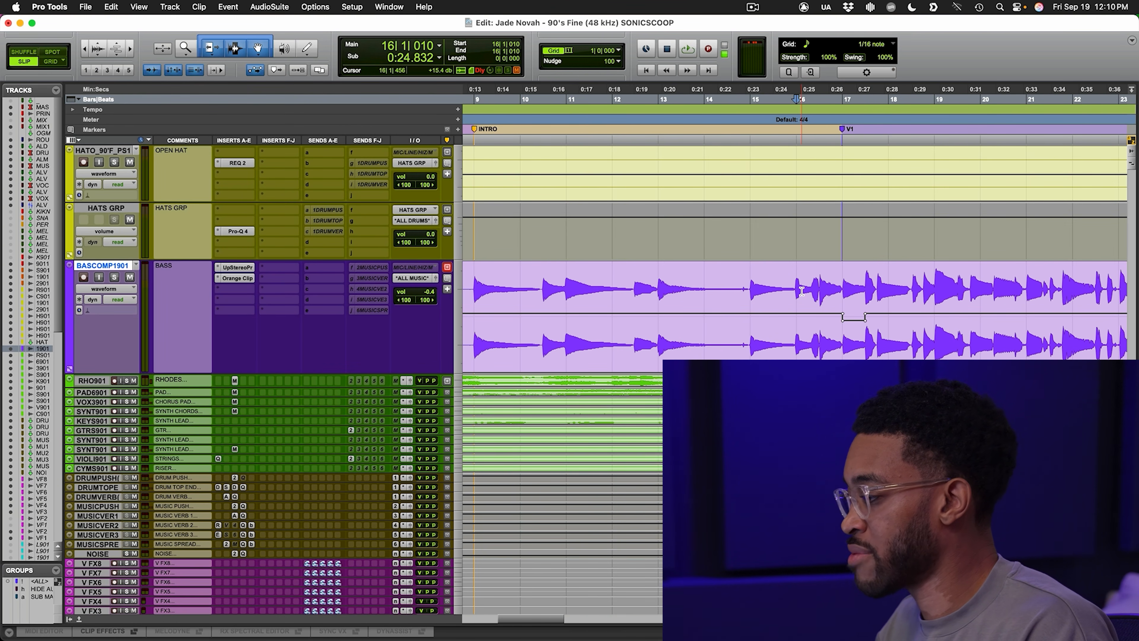
# Step: Examine the bass waveform around V1 and HOOK, and place the cursor on the bass track just before V1
pyautogui.click(788, 285)
pyautogui.press('r')
pyautogui.press('r')
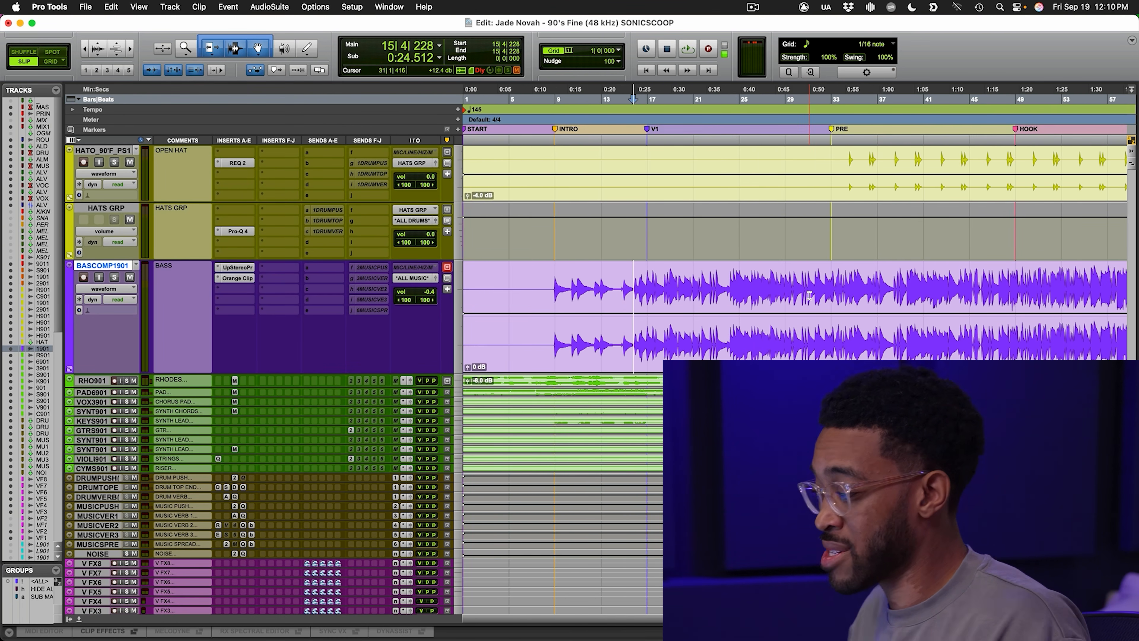
pyautogui.press('r')
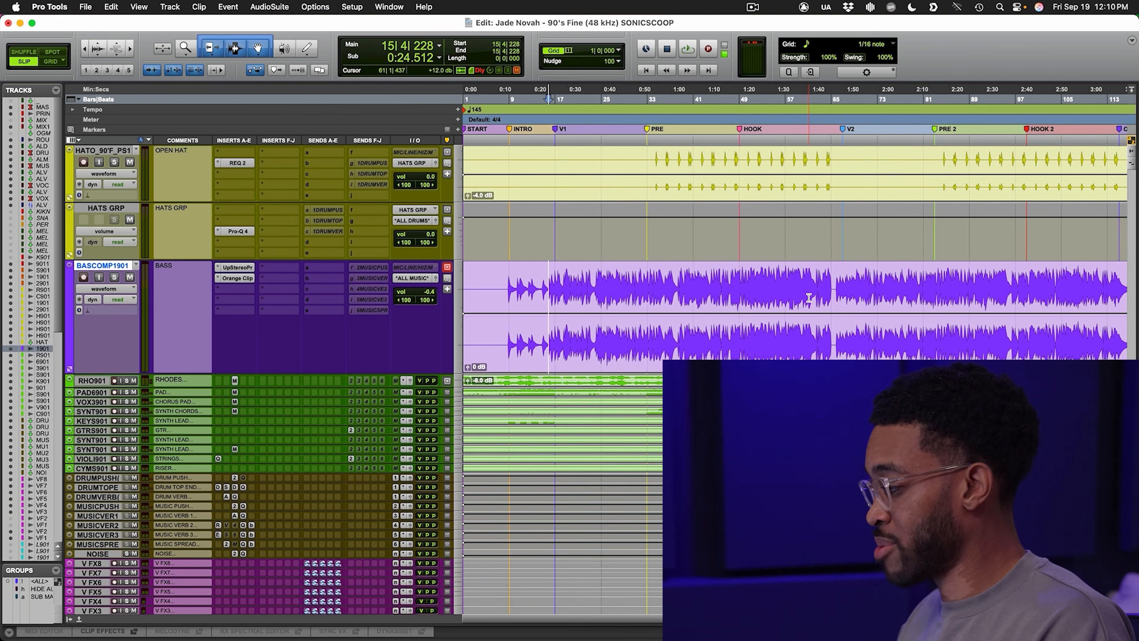
pyautogui.hscroll(2, 763, 297)
pyautogui.click(712, 298)
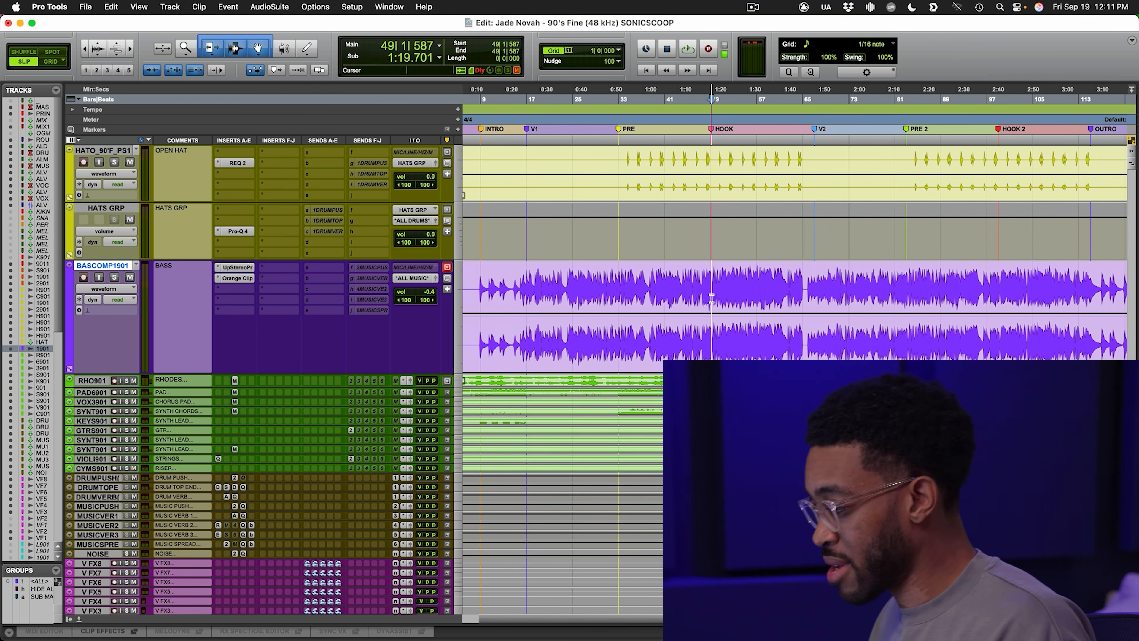
pyautogui.press('t')
pyautogui.press('t')
pyautogui.click(625, 292)
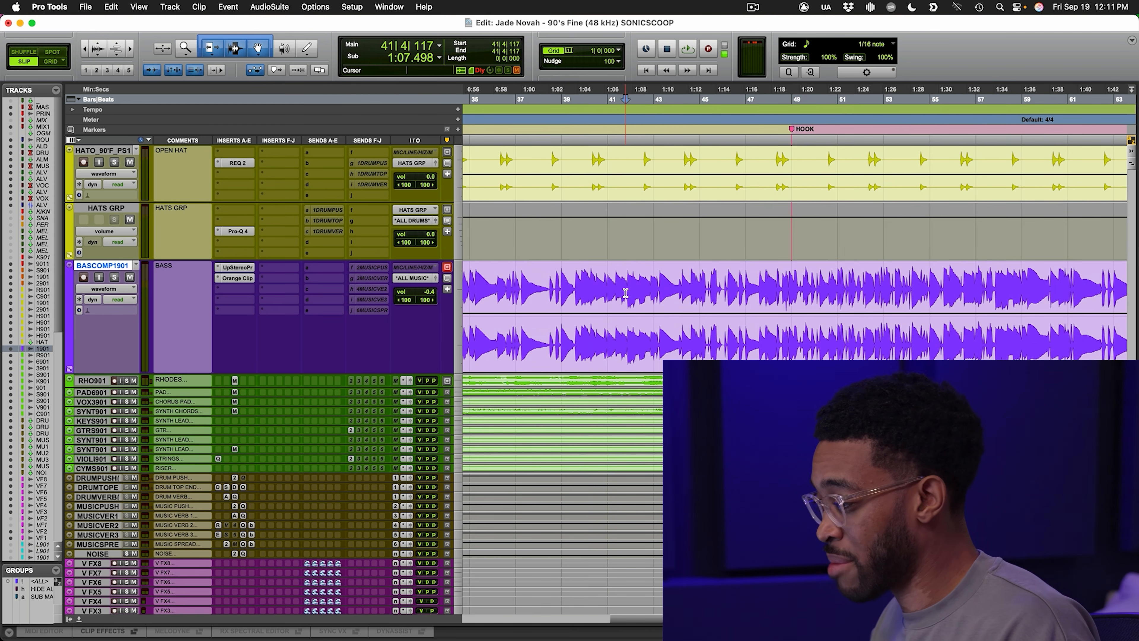
pyautogui.hscroll(-20, 625, 293)
pyautogui.hscroll(2, 627, 293)
pyautogui.click(636, 280)
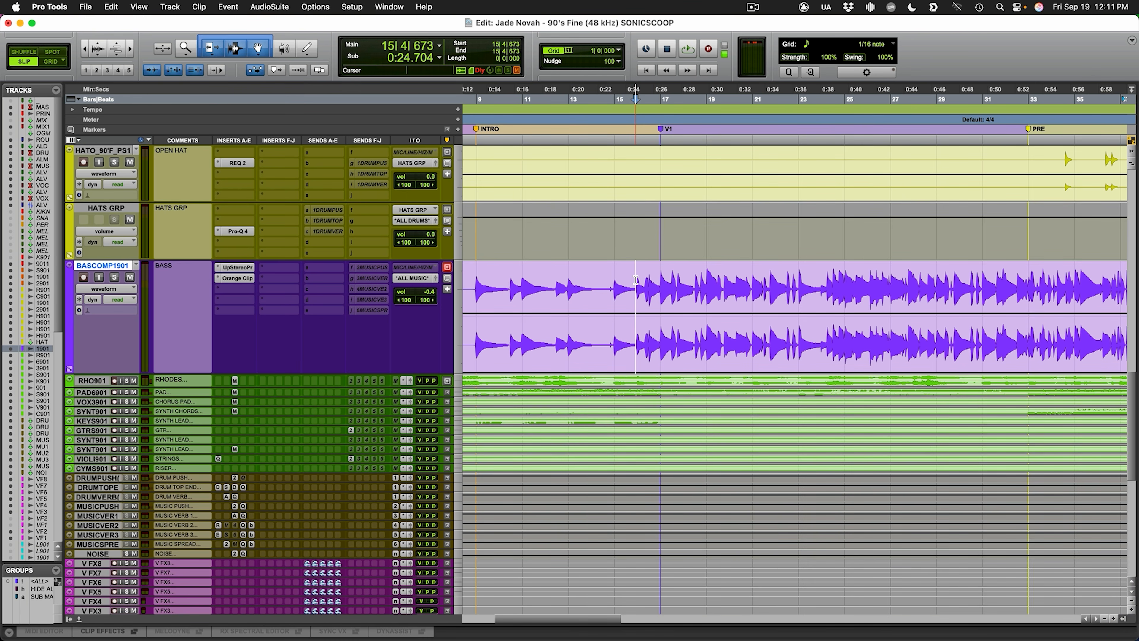
# Step: Open UpStereo Pro on the bass track and compare it bypassed and active while the soloed bass plays without Orange Clip
pyautogui.click(249, 267)
pyautogui.moveTo(514, 155); pyautogui.dragTo(499, 136)
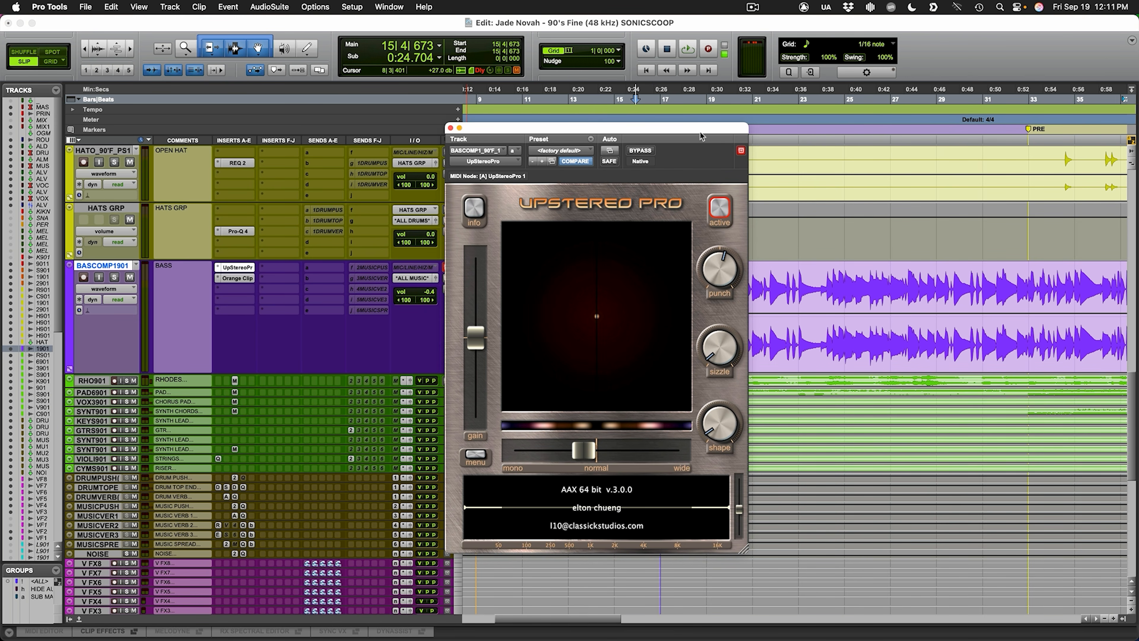
pyautogui.moveTo(689, 131); pyautogui.dragTo(783, 130)
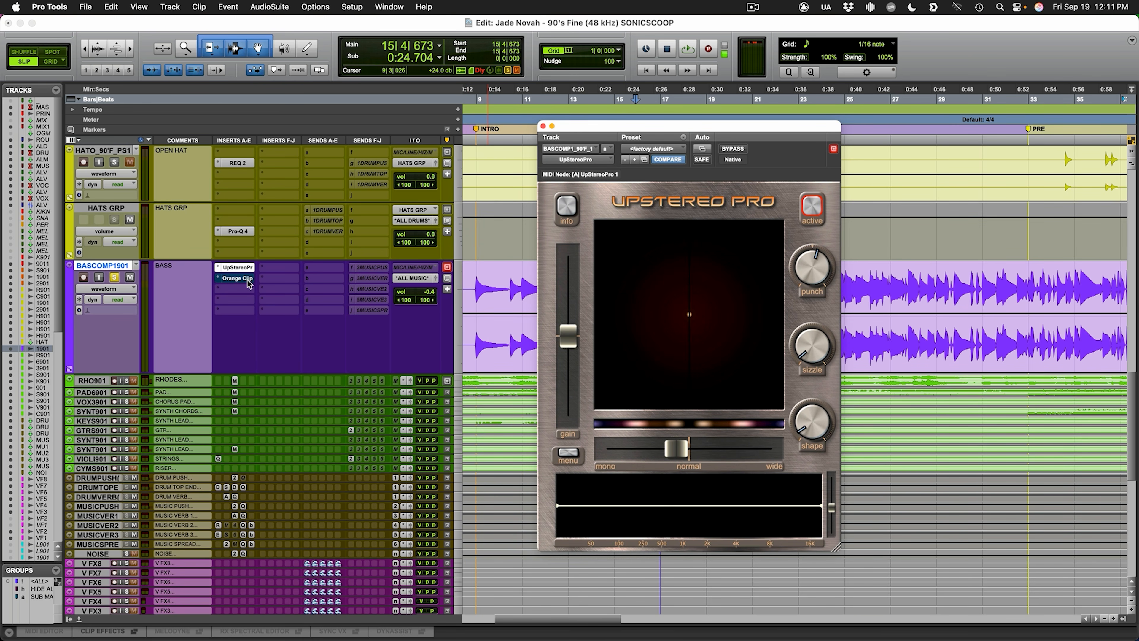
pyautogui.press('space')
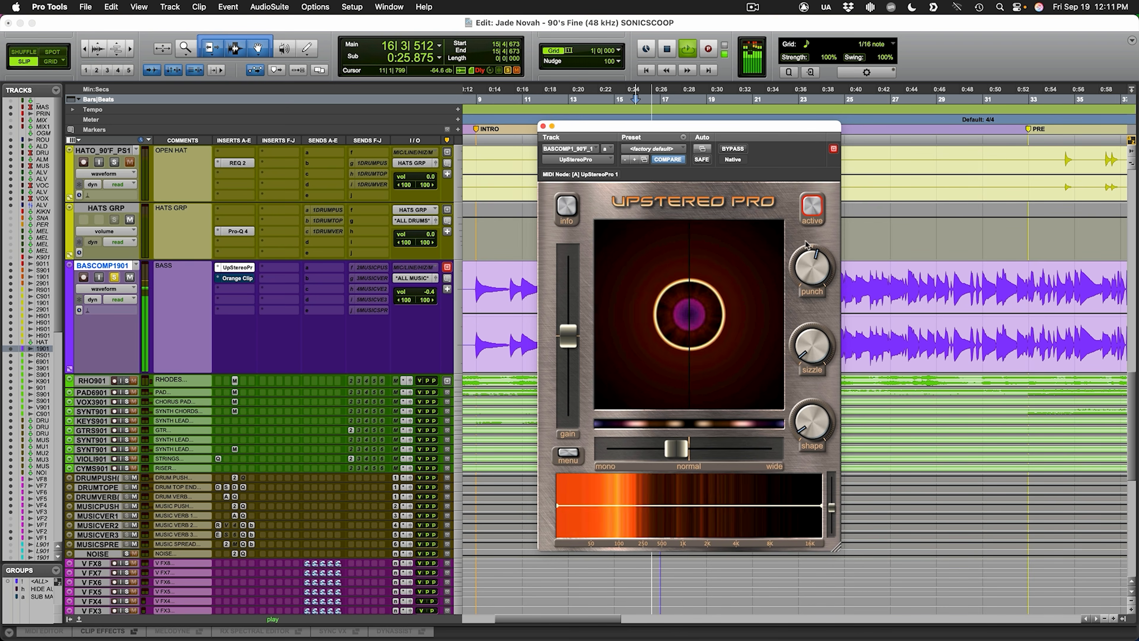
pyautogui.click(733, 149)
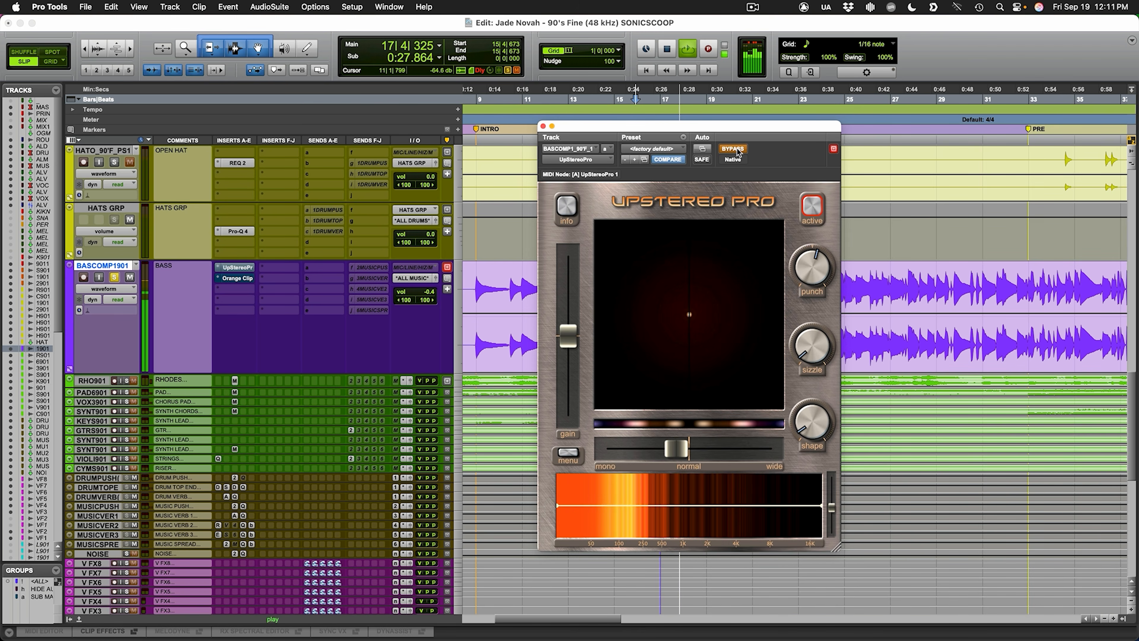
pyautogui.click(738, 153)
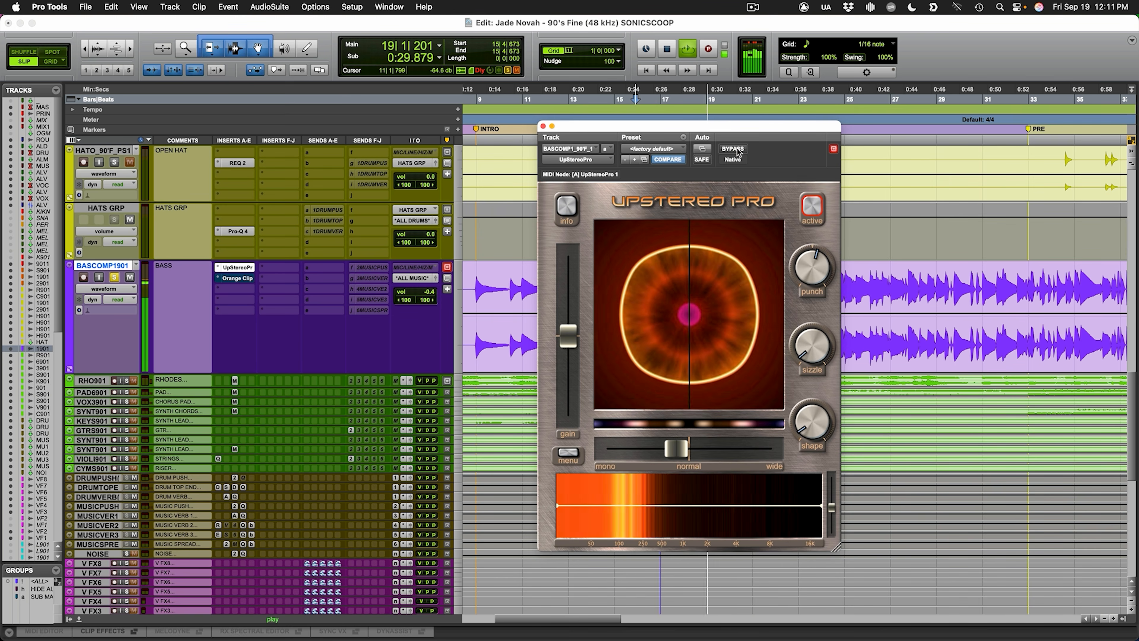
pyautogui.click(738, 152)
pyautogui.click(738, 152)
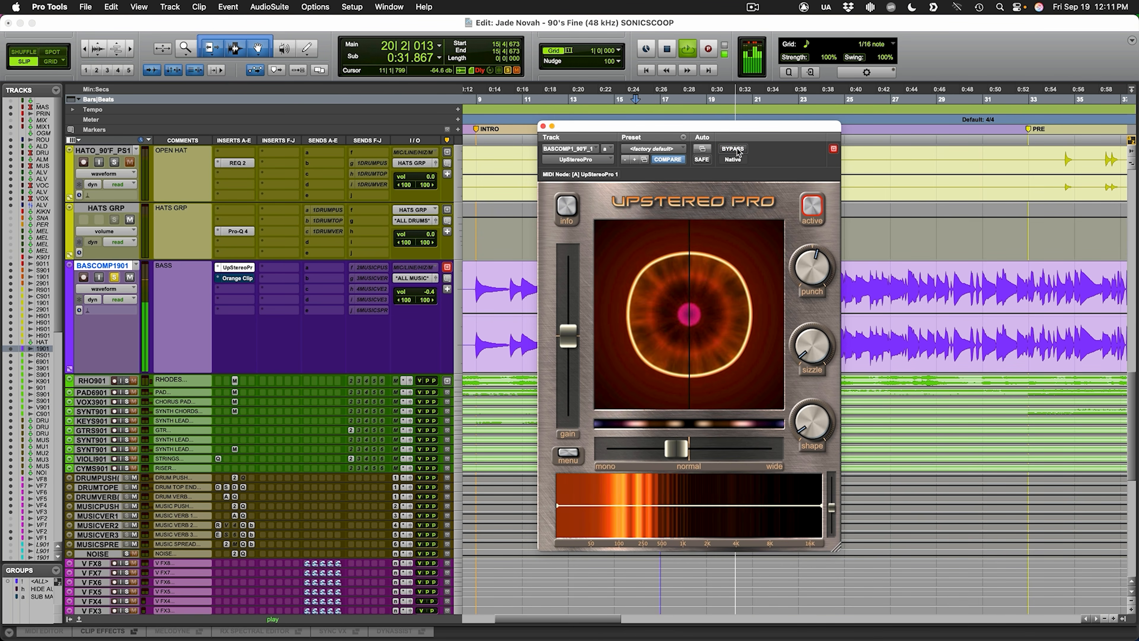
pyautogui.press('space')
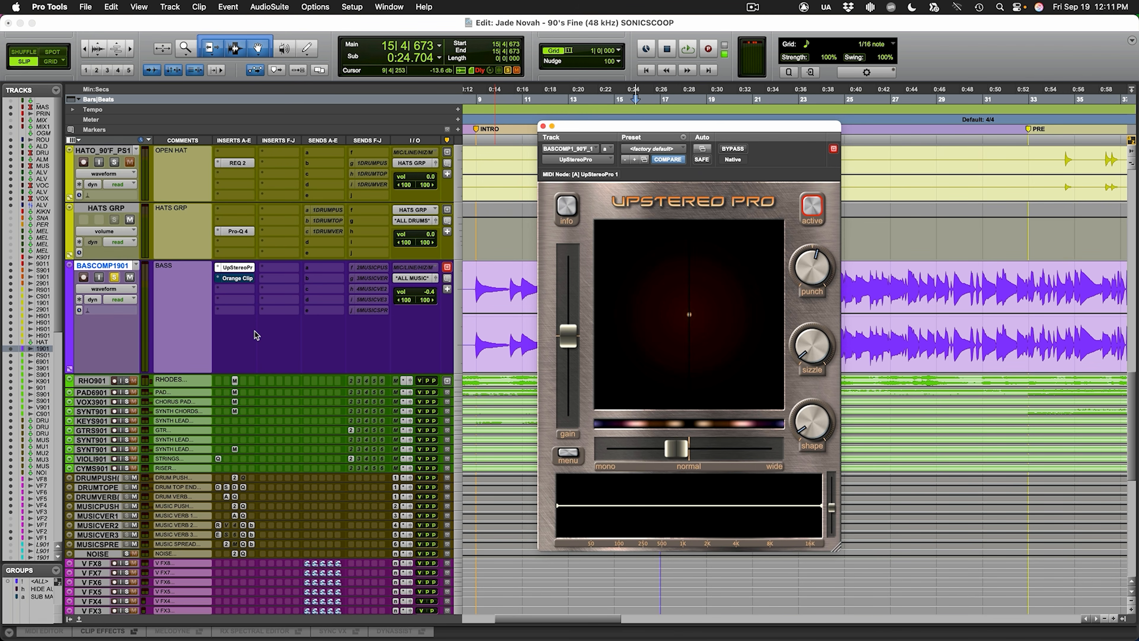
pyautogui.moveTo(609, 126)
pyautogui.mouseDown()
pyautogui.moveTo(611, 148)
pyautogui.moveTo(648, 151)
pyautogui.mouseUp()
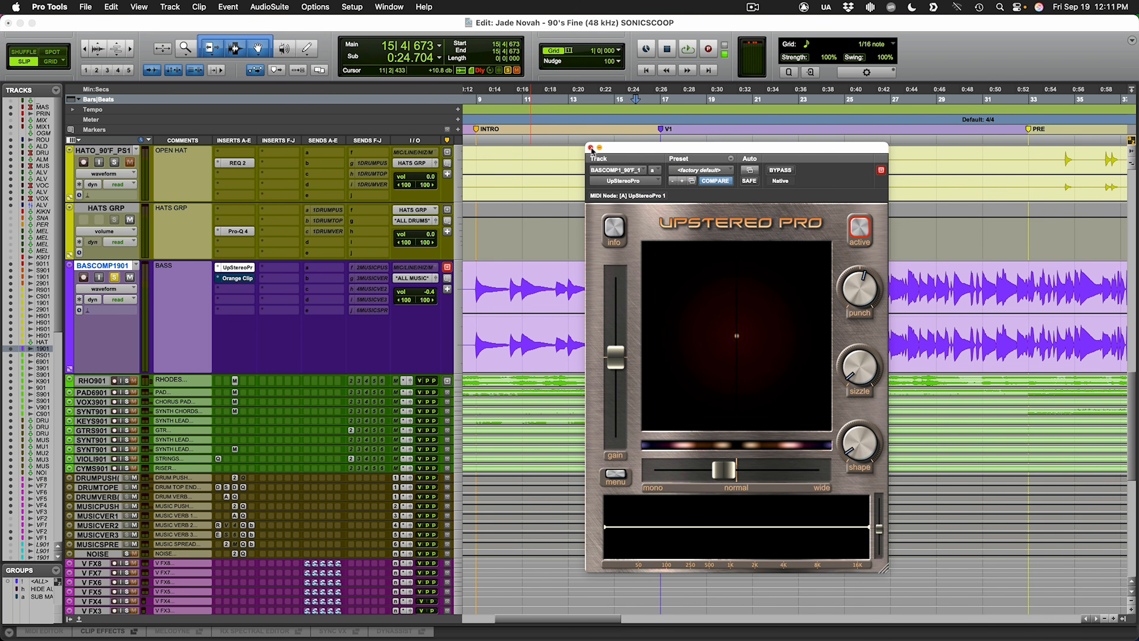
# Step: Open Orange Clip on the bass track and watch its clipping curve while the soloed bass plays
pyautogui.click(249, 280)
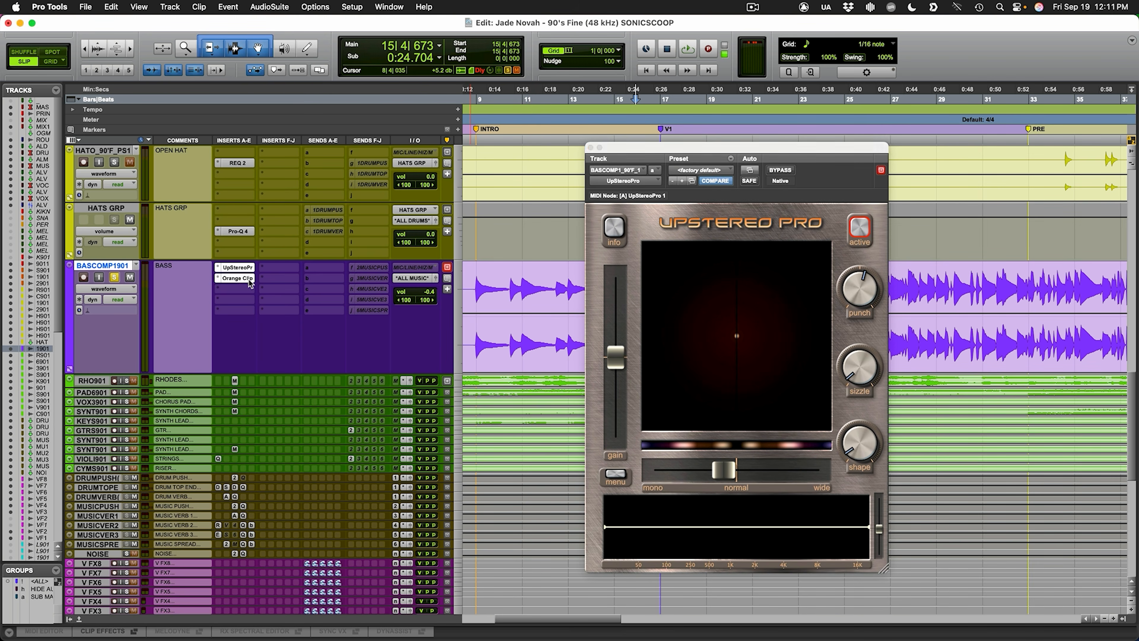
pyautogui.moveTo(796, 162); pyautogui.dragTo(673, 340)
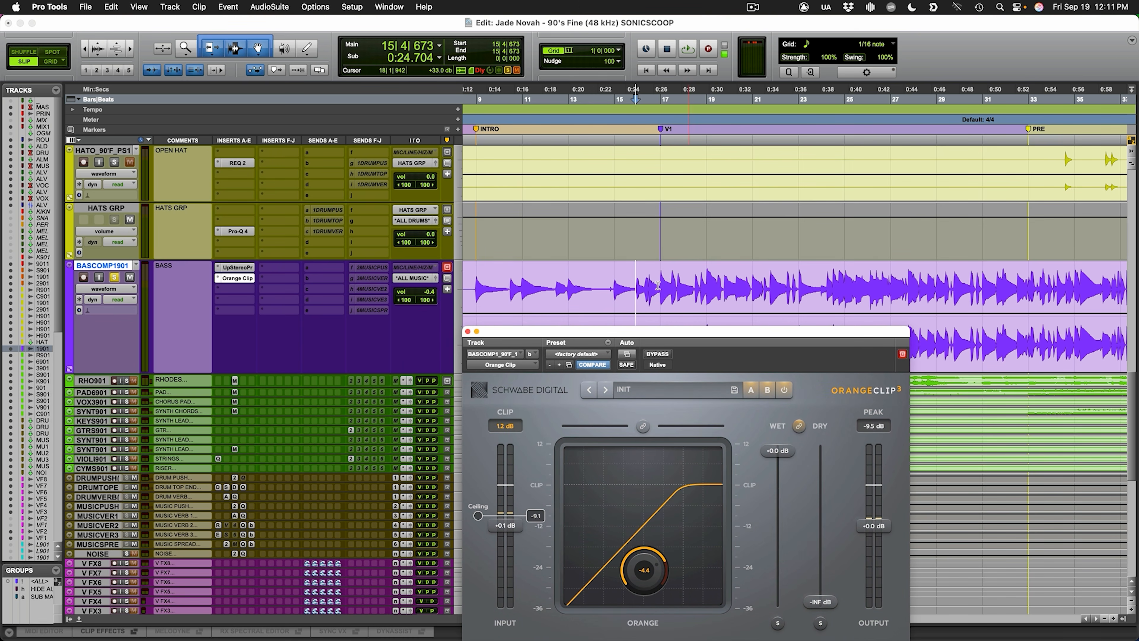
pyautogui.press('space')
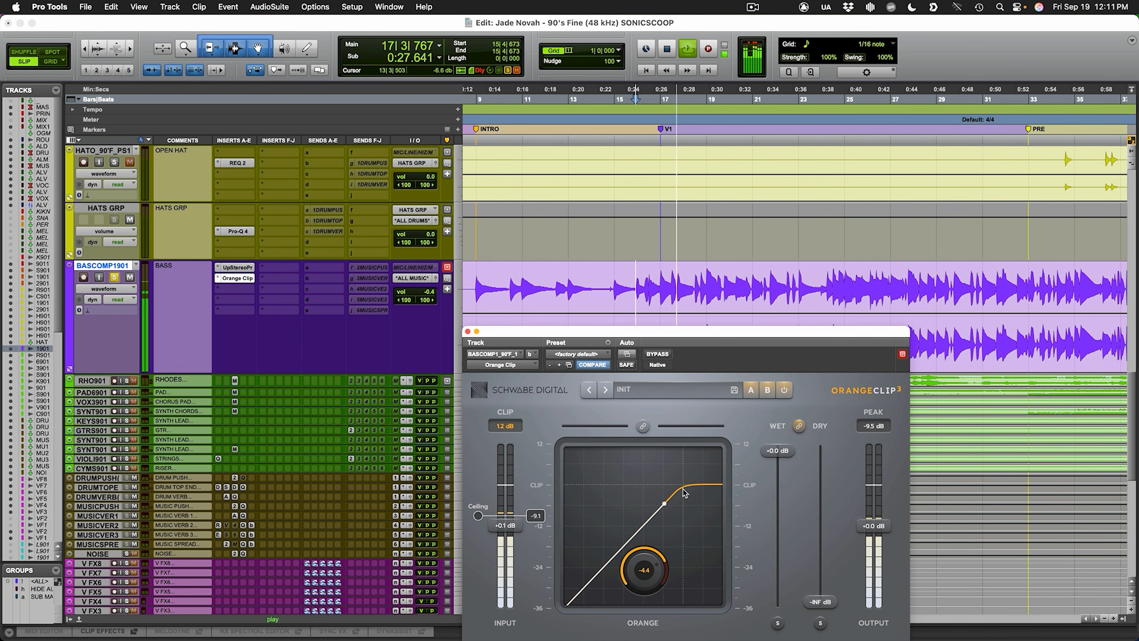
pyautogui.press('space')
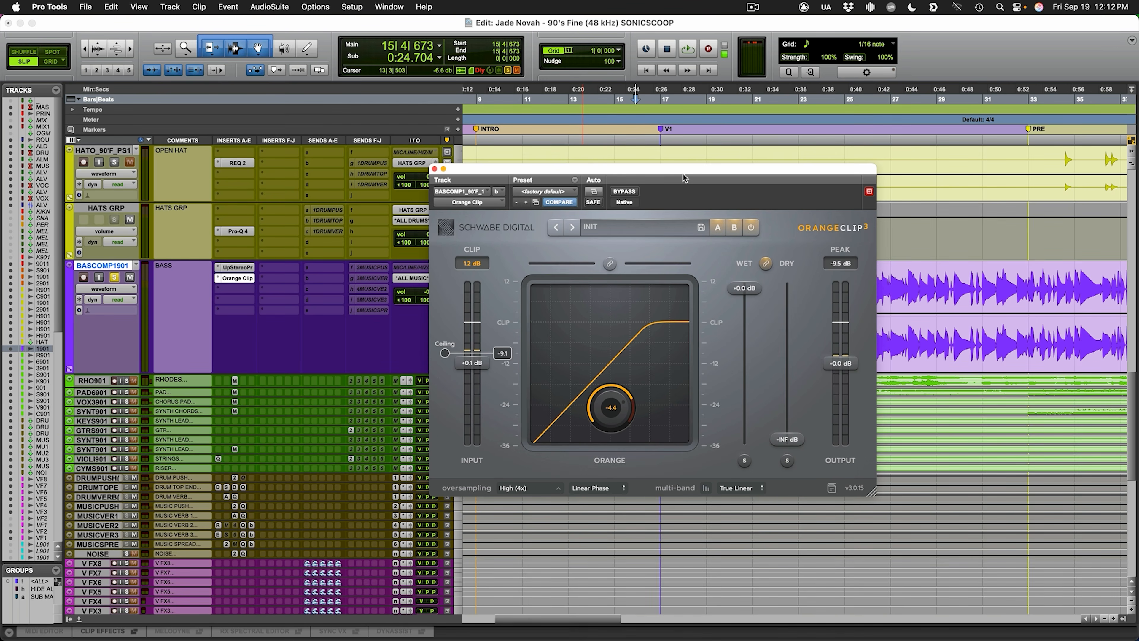
pyautogui.press('super+w')
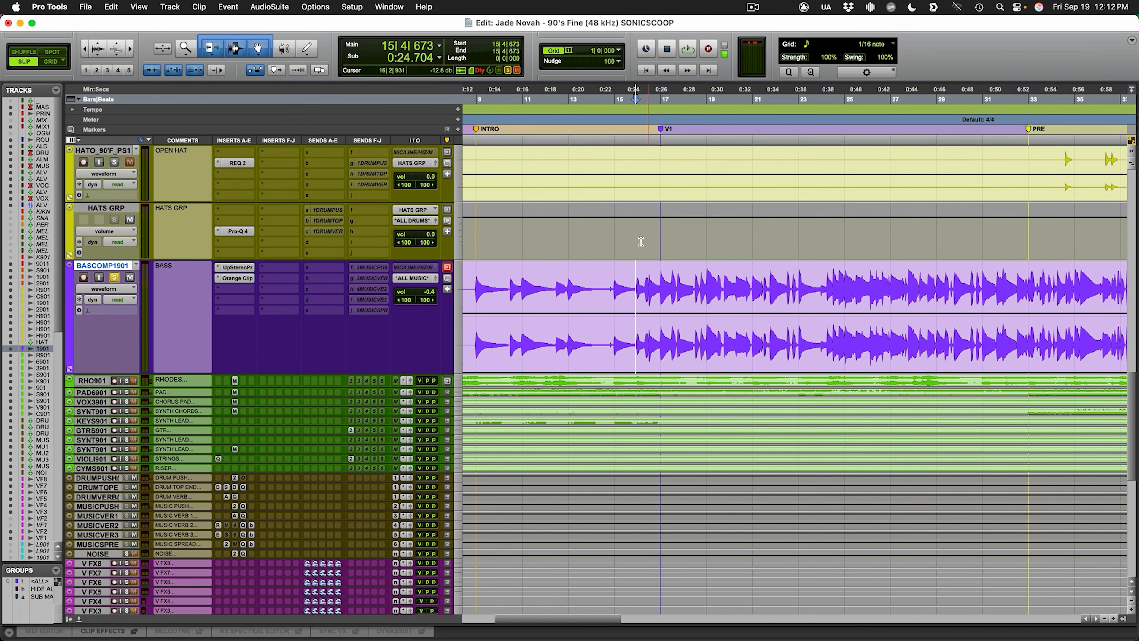
# Step: Enlarge and solo the Rhodes track, and play it from about bar 10 in the INTRO section
pyautogui.moveTo(280, 386); pyautogui.dragTo(305, 489)
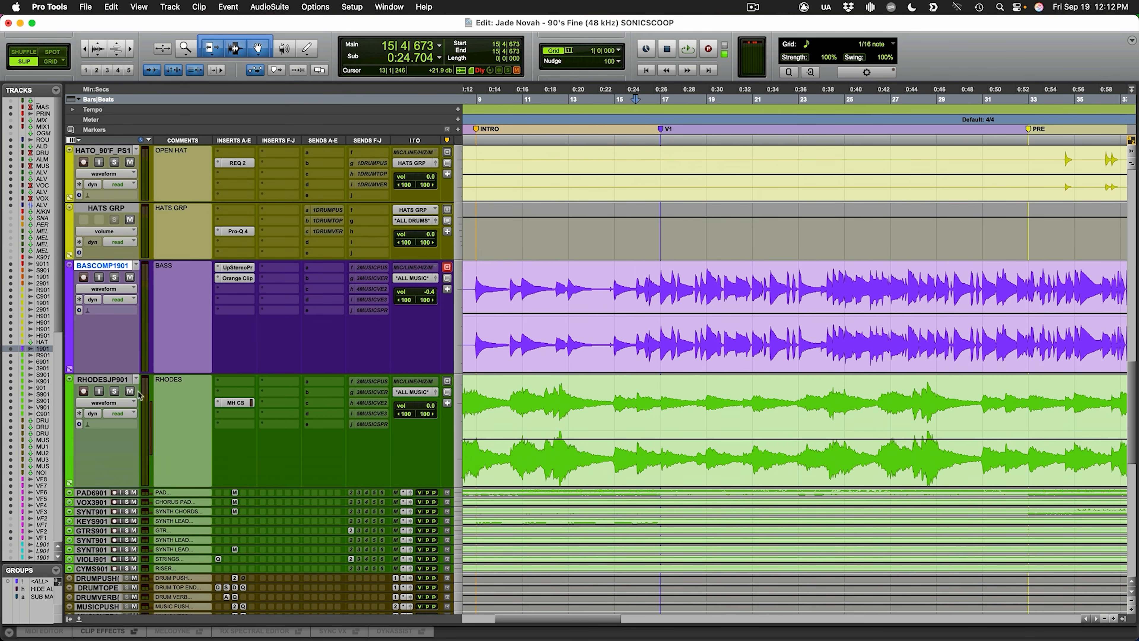
pyautogui.click(125, 379)
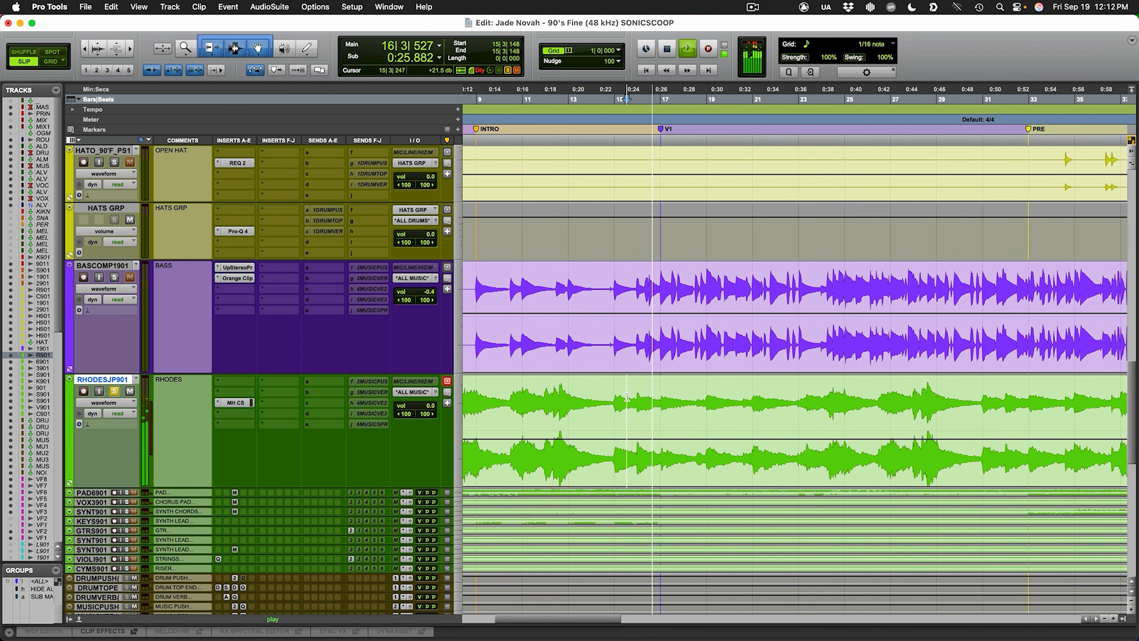
pyautogui.hscroll(-3, 627, 397)
pyautogui.click(575, 404)
pyautogui.click(569, 403)
pyautogui.press('space')
pyautogui.press('space')
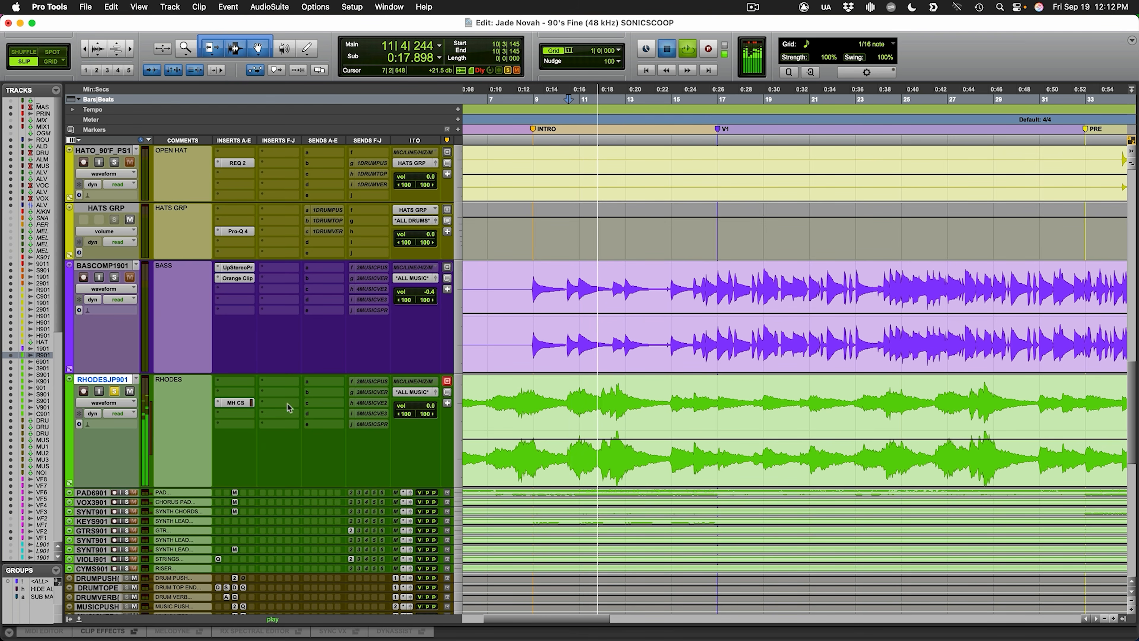
pyautogui.press('space')
# Step: Toggle the bypass of MH ChannelStrip on the Rhodes track, open the plug-in and play the soloed Rhodes through it
pyautogui.keyDown('super'); pyautogui.click(244, 404); pyautogui.keyUp('super')
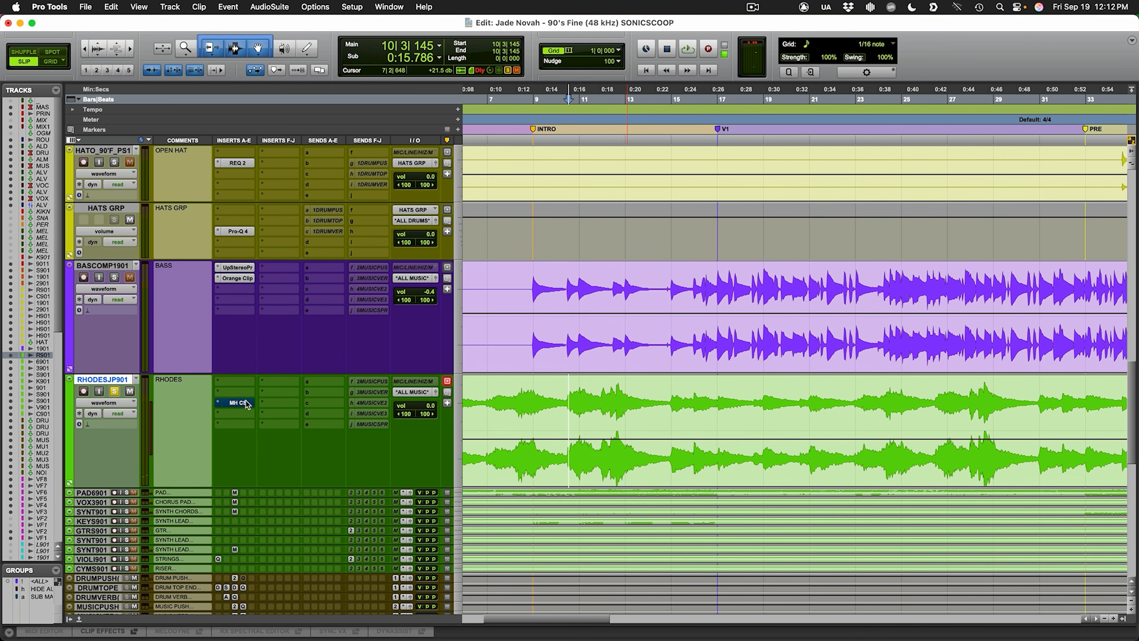
pyautogui.click(245, 403)
pyautogui.moveTo(677, 146); pyautogui.dragTo(662, 49)
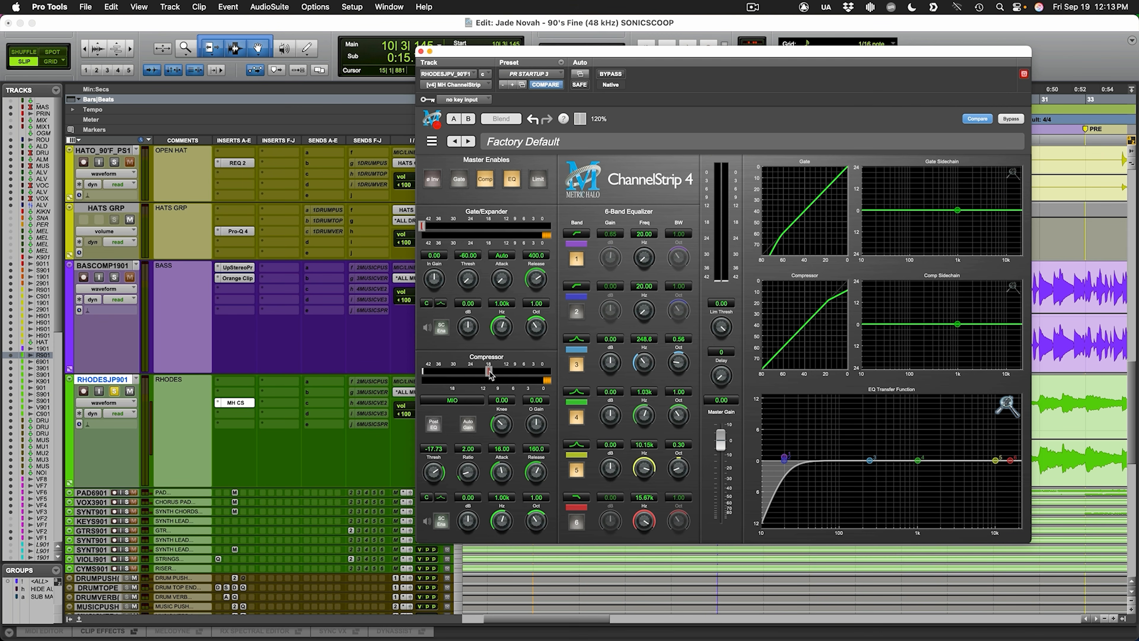
pyautogui.press('space')
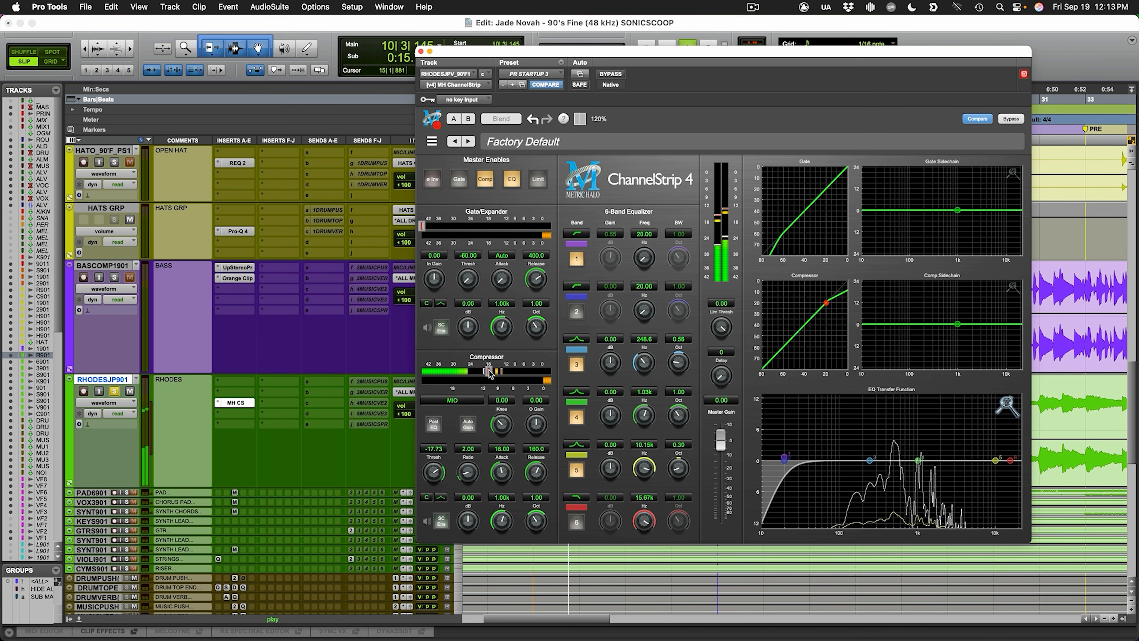